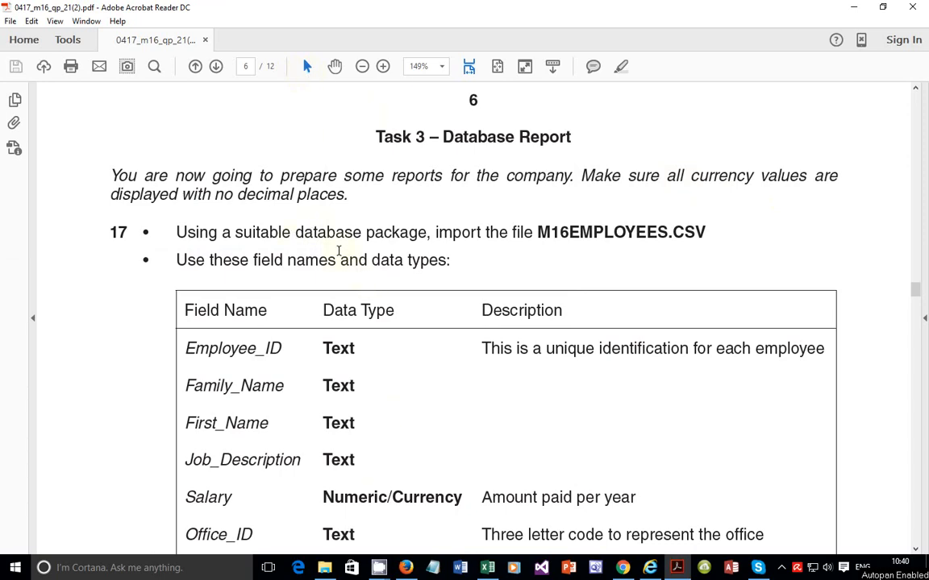
Step: Browse the 03_0417_21_SF folder to review the source files supplied for the task
{"action": "left_click", "coordinate": [324, 567]}
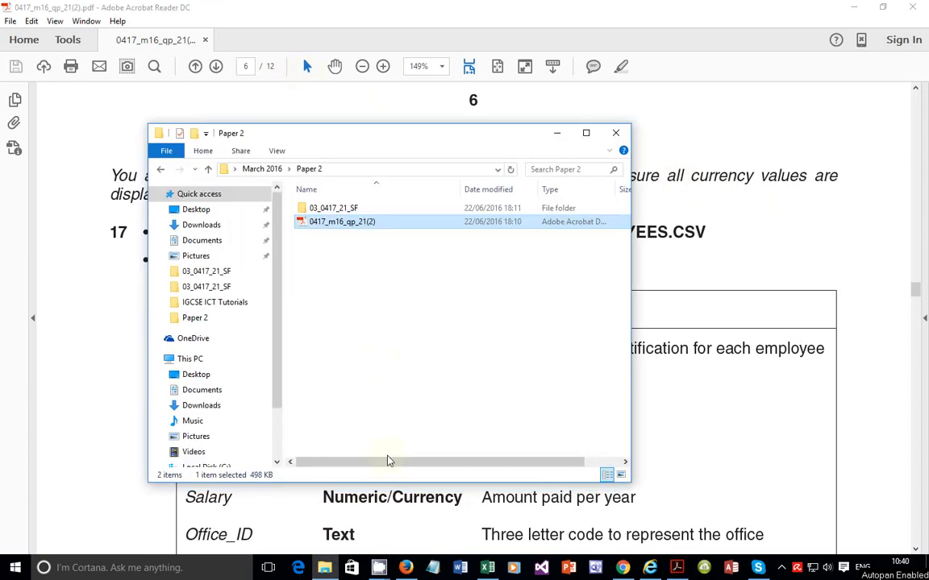
{"action": "double_click", "coordinate": [363, 209]}
{"action": "double_click", "coordinate": [362, 209]}
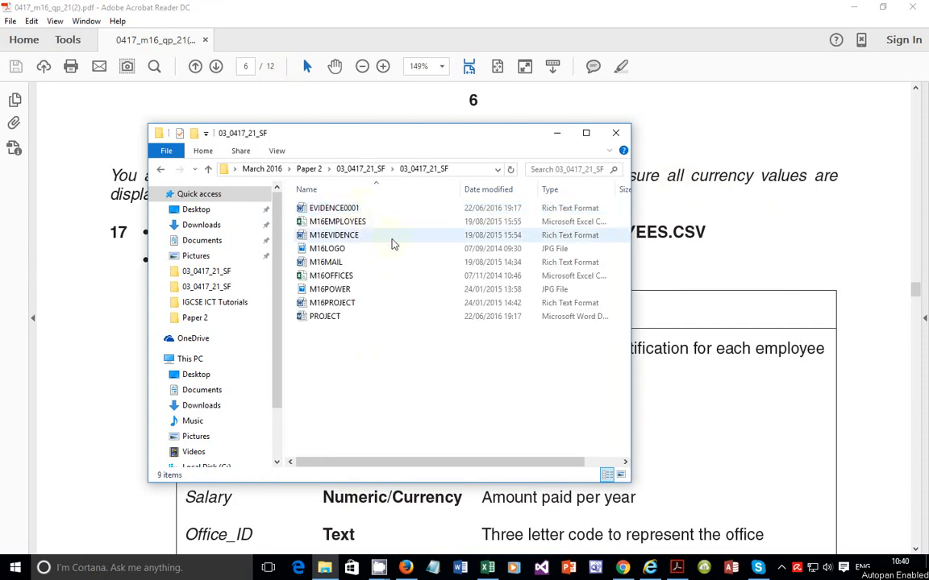
{"action": "left_click", "coordinate": [358, 174]}
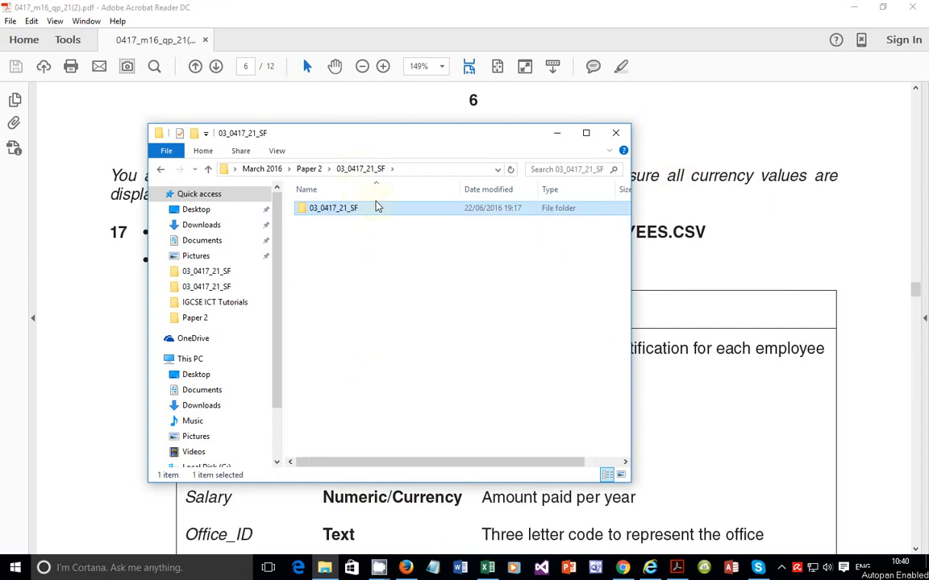
{"action": "double_click", "coordinate": [375, 208]}
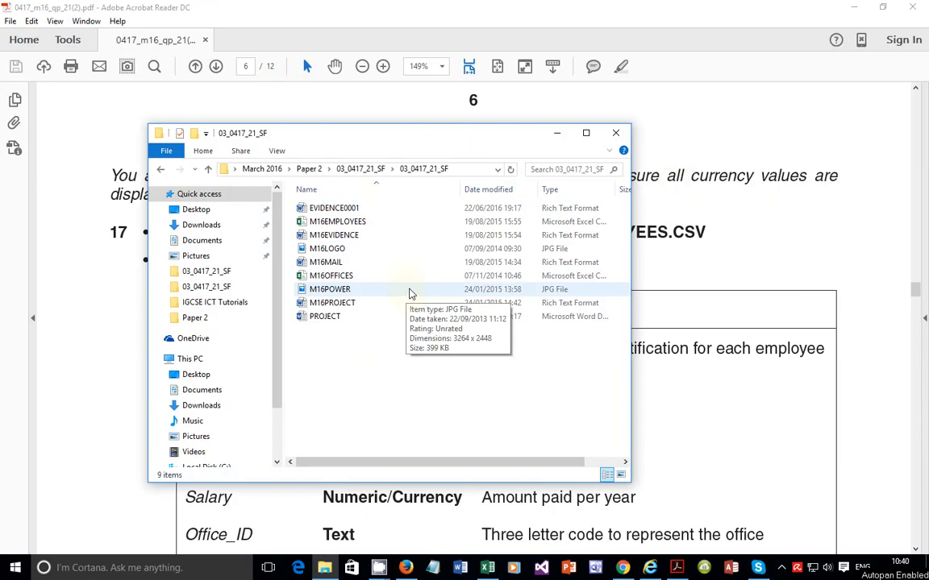
{"action": "mouse_move", "coordinate": [412, 293]}
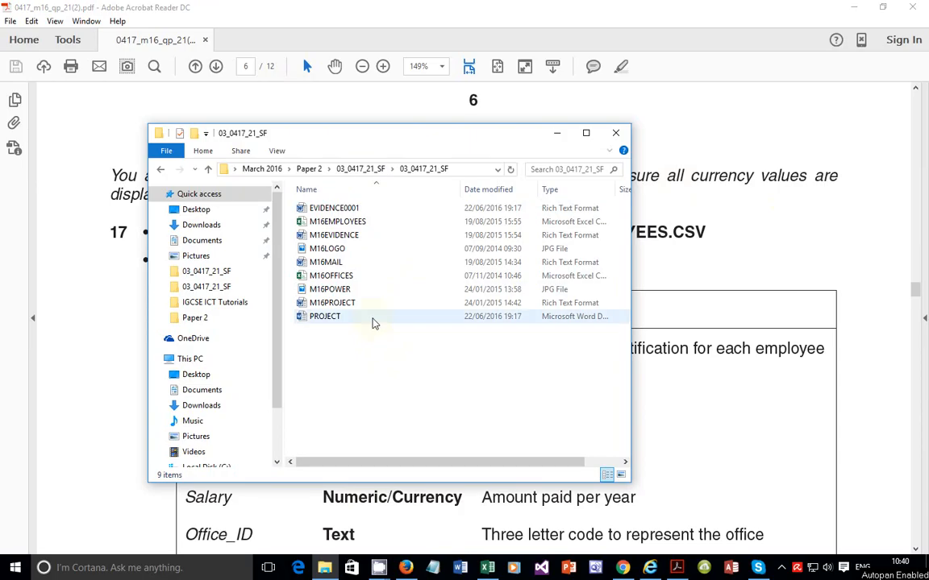
{"action": "mouse_move", "coordinate": [372, 323]}
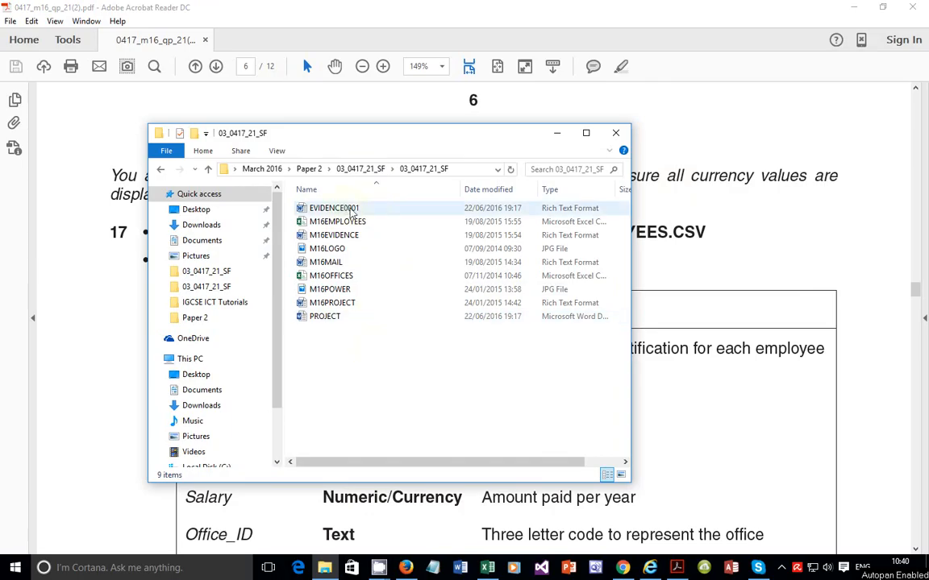
{"action": "mouse_move", "coordinate": [351, 211]}
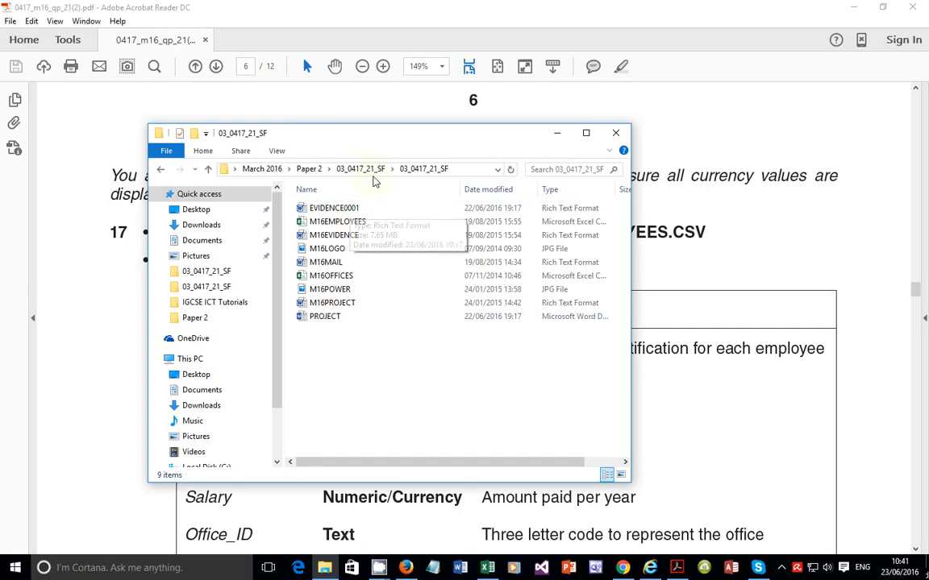
{"action": "left_click", "coordinate": [350, 113]}
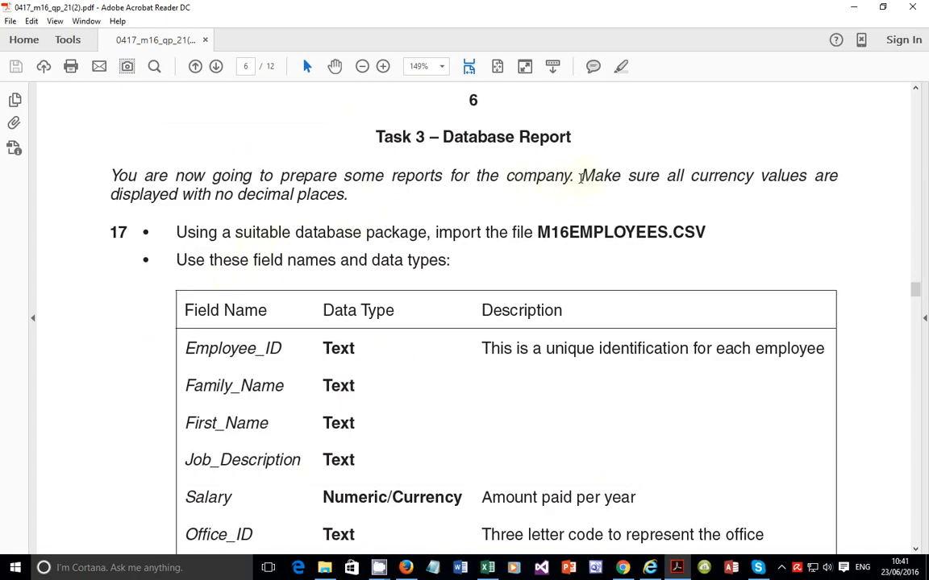
Step: Read the Task 3 instructions on currency formatting and importing M16EMPLOYEES.CSV into a database package
{"action": "left_click_drag", "start_coordinate": [581, 179], "coordinate": [358, 197]}
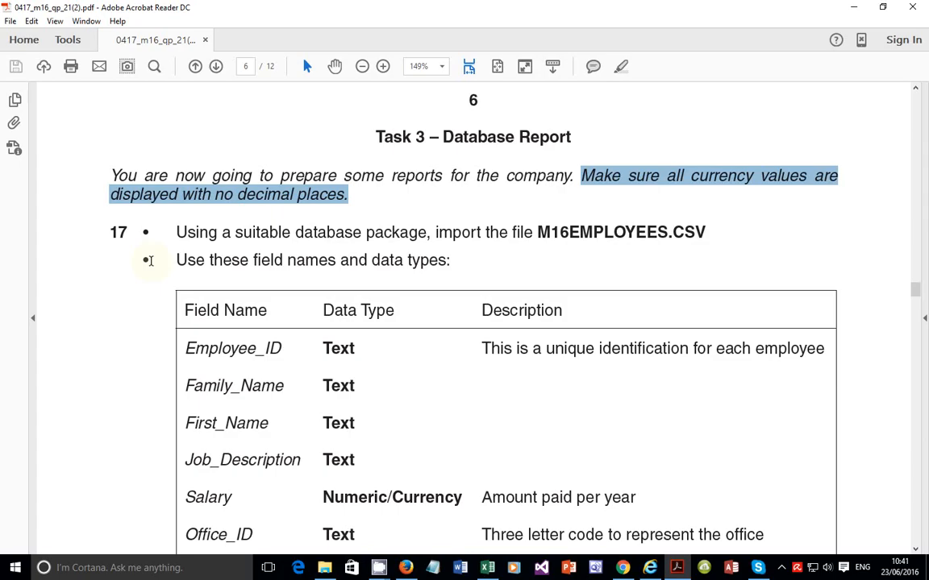
{"action": "scroll", "coordinate": [228, 269], "scroll_direction": "down", "scroll_amount": 3}
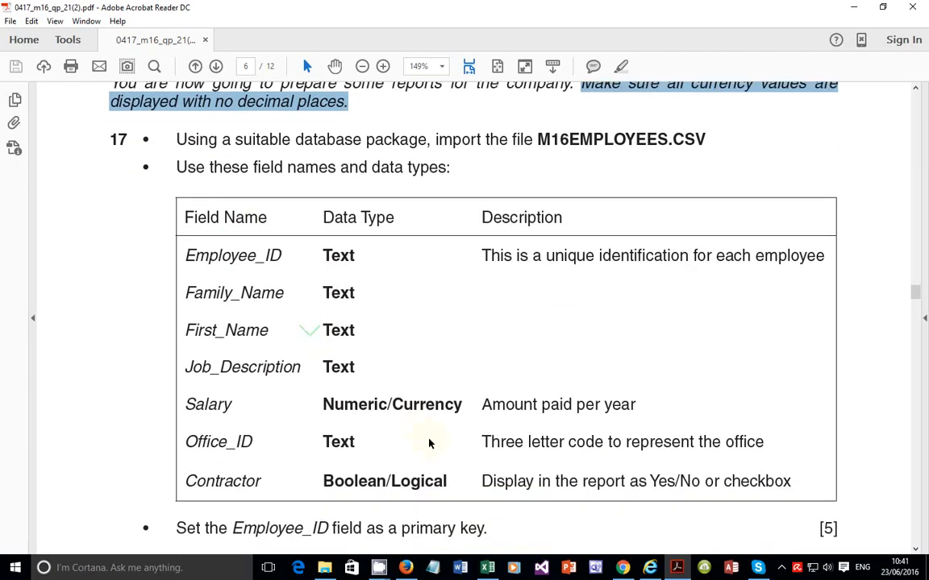
{"action": "left_click", "coordinate": [235, 140]}
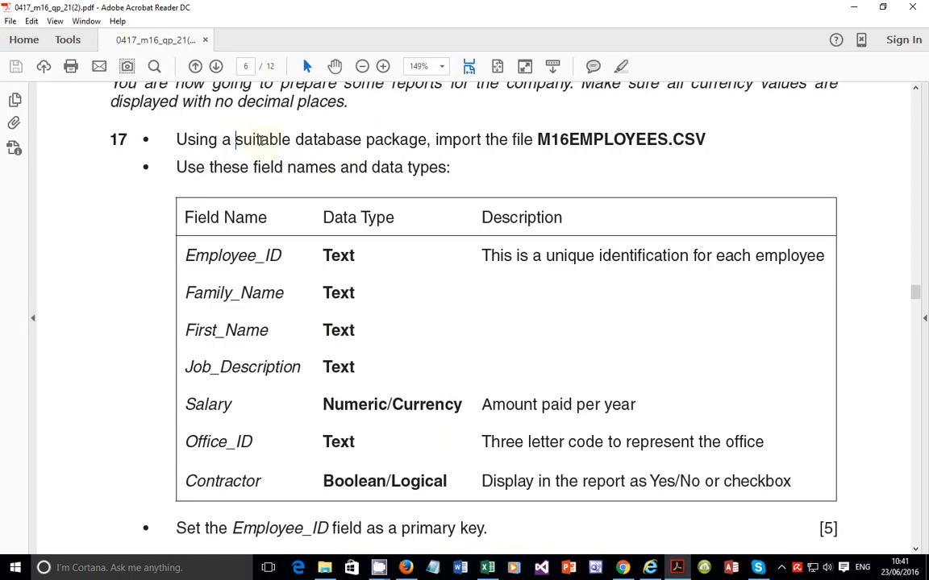
{"action": "left_click_drag", "start_coordinate": [260, 140], "coordinate": [426, 140]}
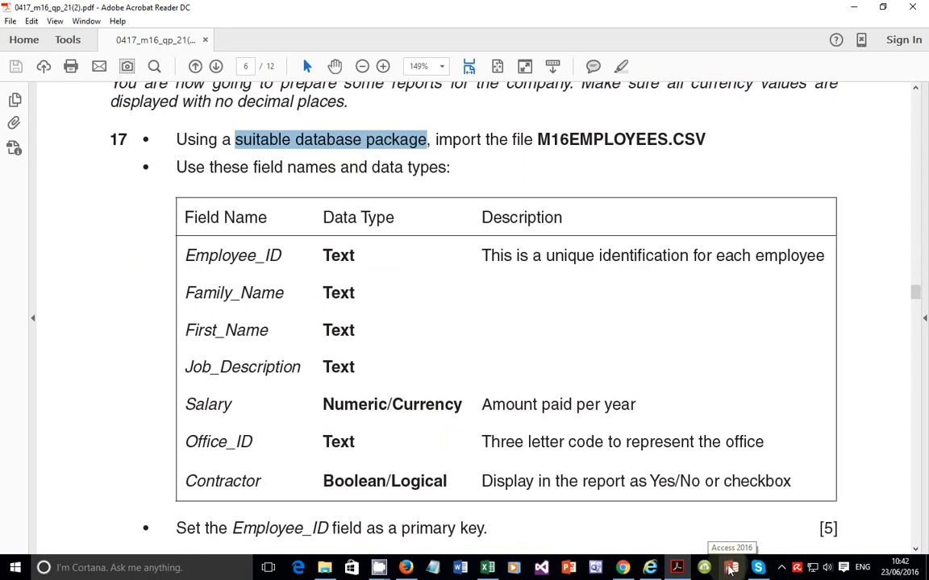
Step: Create a blank desktop database named Tutorial Database in Access
{"action": "left_click", "coordinate": [731, 569]}
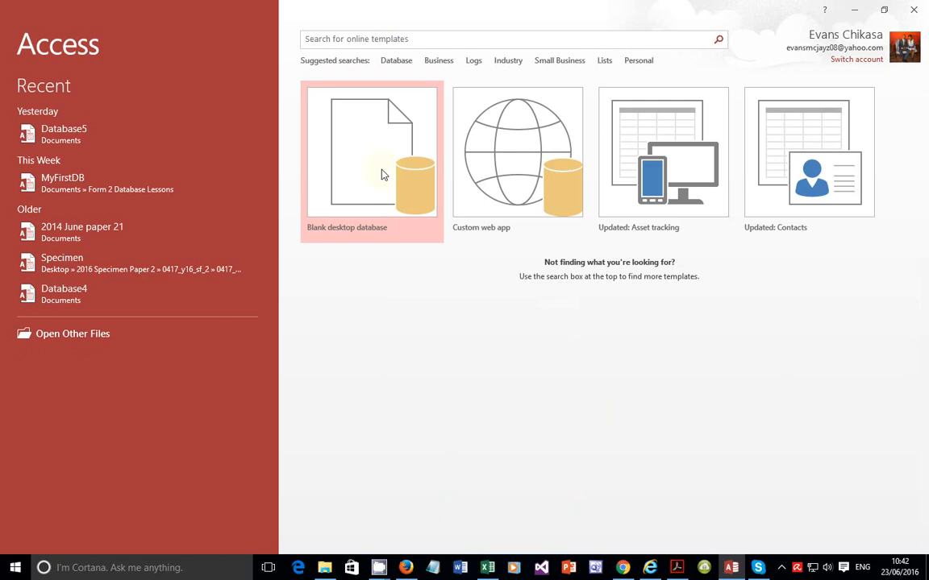
{"action": "left_click", "coordinate": [387, 185]}
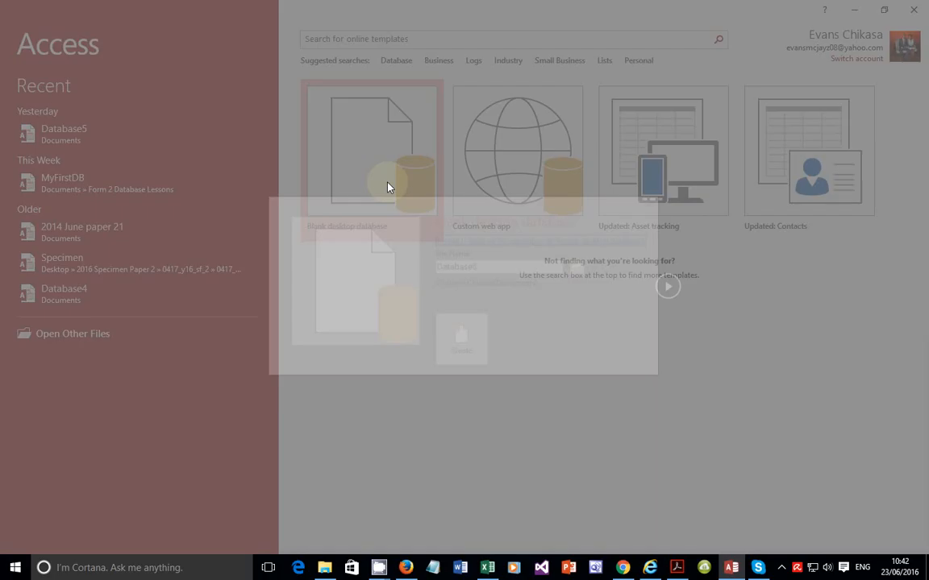
{"action": "left_click_drag", "start_coordinate": [436, 267], "coordinate": [480, 266]}
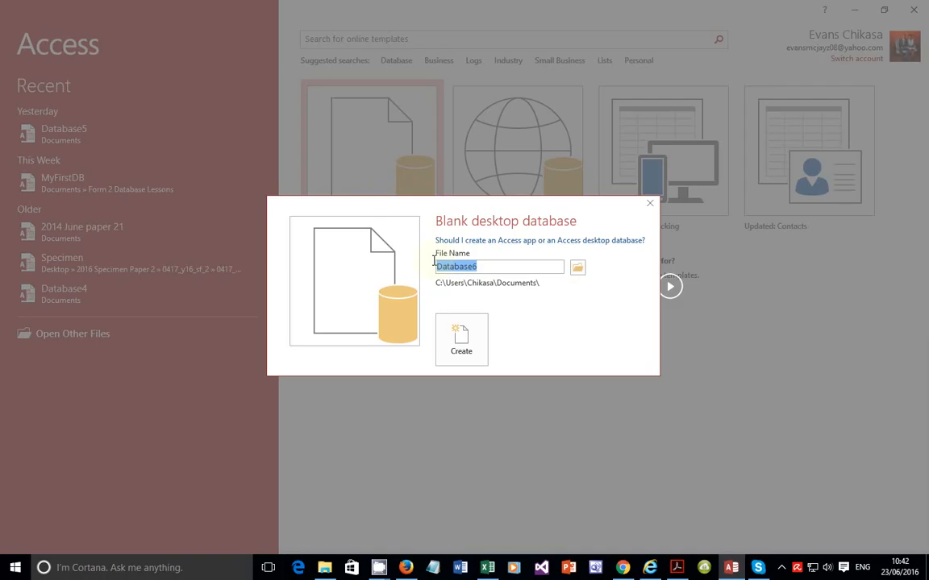
{"action": "type", "text": "Tutorial Database"}
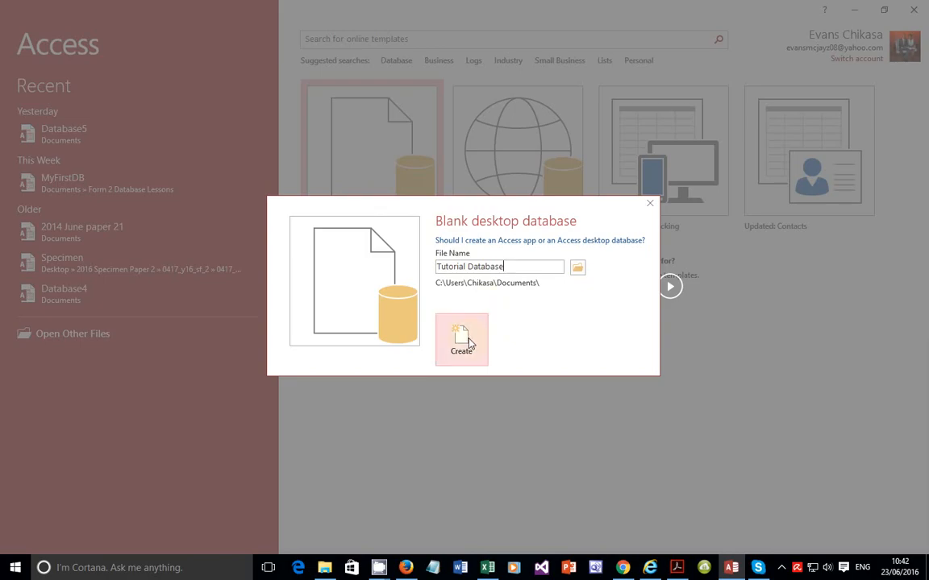
{"action": "left_click", "coordinate": [469, 344]}
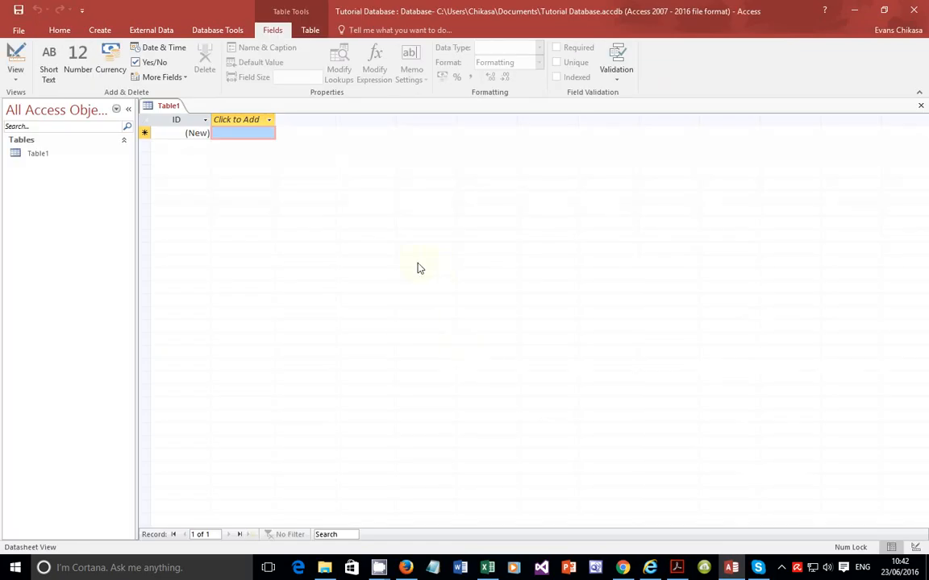
Step: Close the empty Table1 that the new database opened
{"action": "left_click", "coordinate": [922, 110]}
{"action": "left_click", "coordinate": [157, 31]}
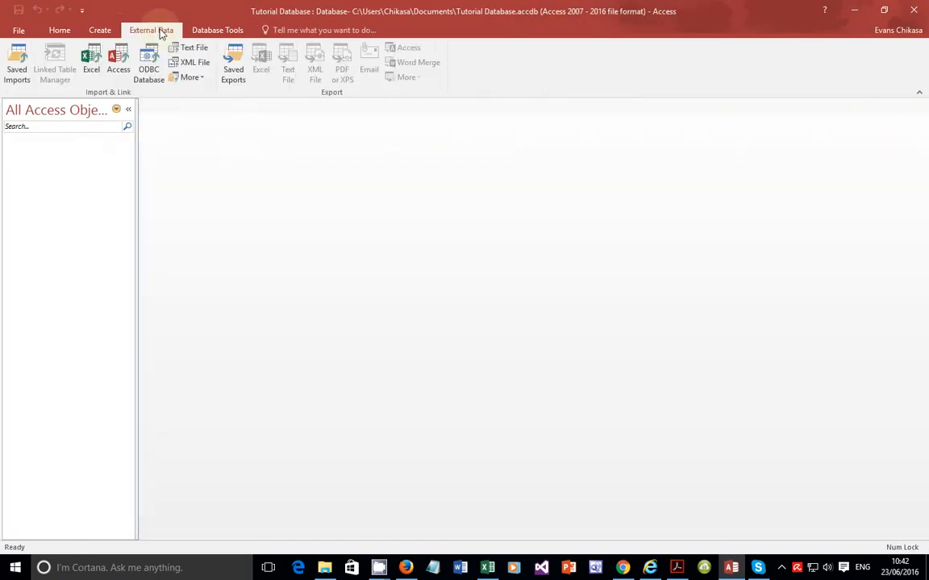
Step: Re-read the import instruction naming M16EMPLOYEES.CSV in the task paper
{"action": "left_click", "coordinate": [681, 576]}
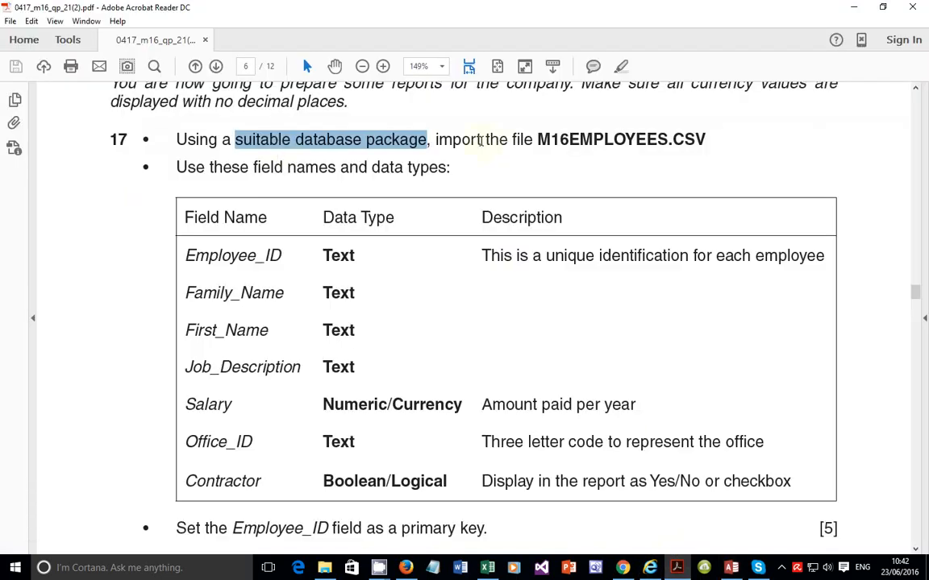
{"action": "left_click_drag", "start_coordinate": [481, 141], "coordinate": [699, 140]}
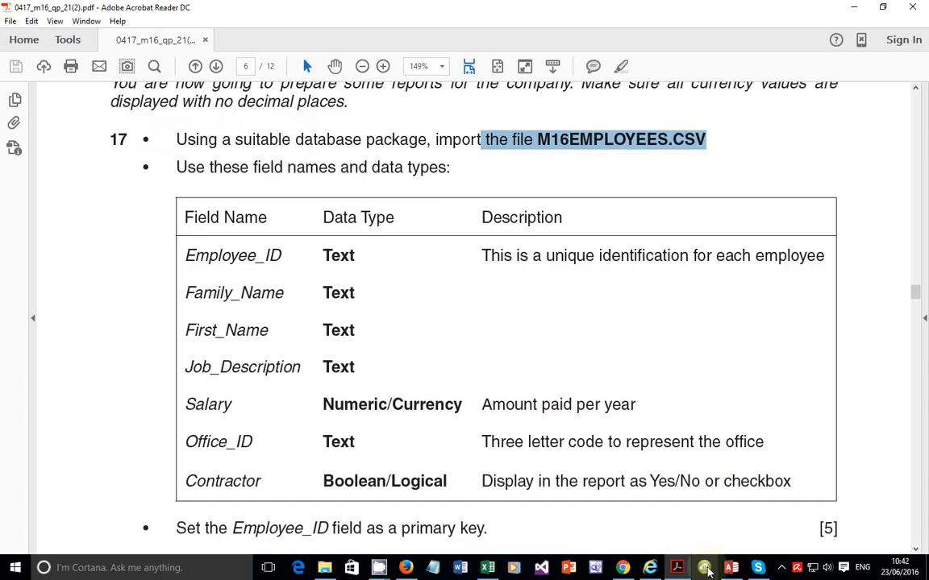
{"action": "left_click", "coordinate": [732, 568]}
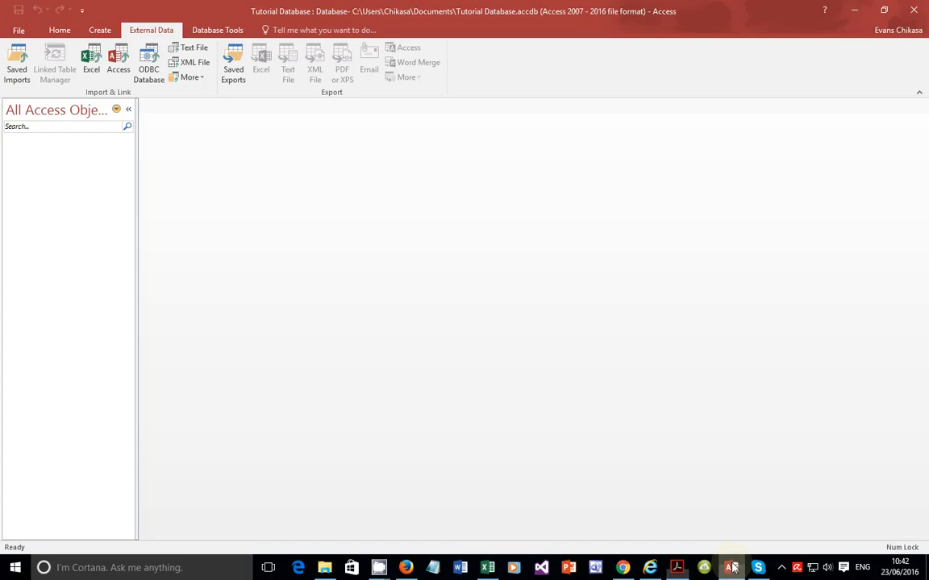
Step: Start a text-file import of M16EMPLOYEES from the 03_0417_21_SF folder into a new table
{"action": "left_click", "coordinate": [190, 48]}
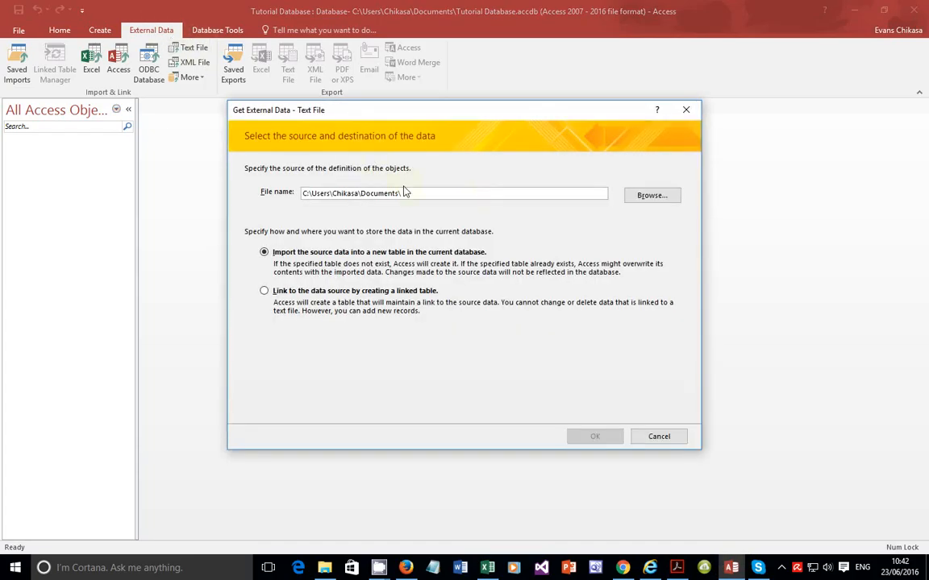
{"action": "left_click", "coordinate": [650, 199]}
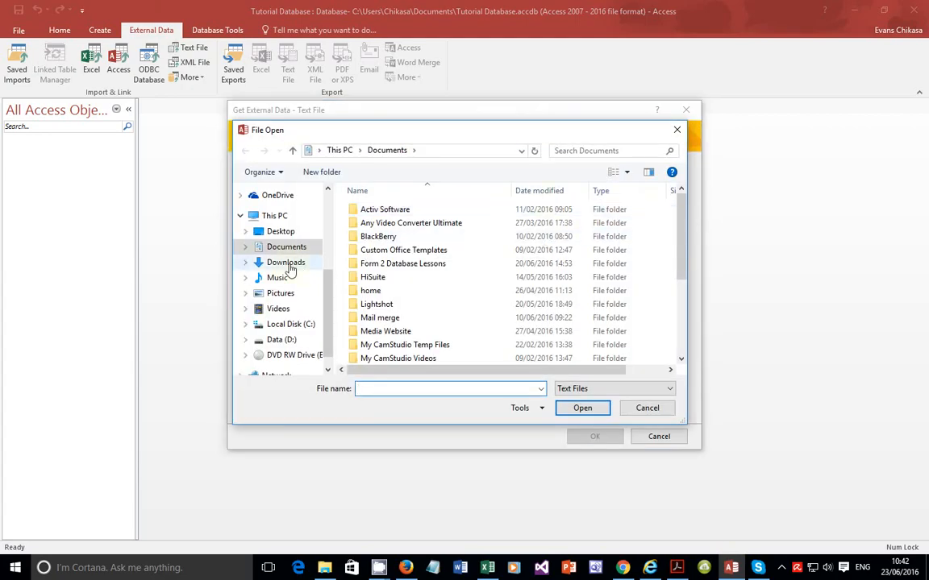
{"action": "left_click", "coordinate": [302, 232]}
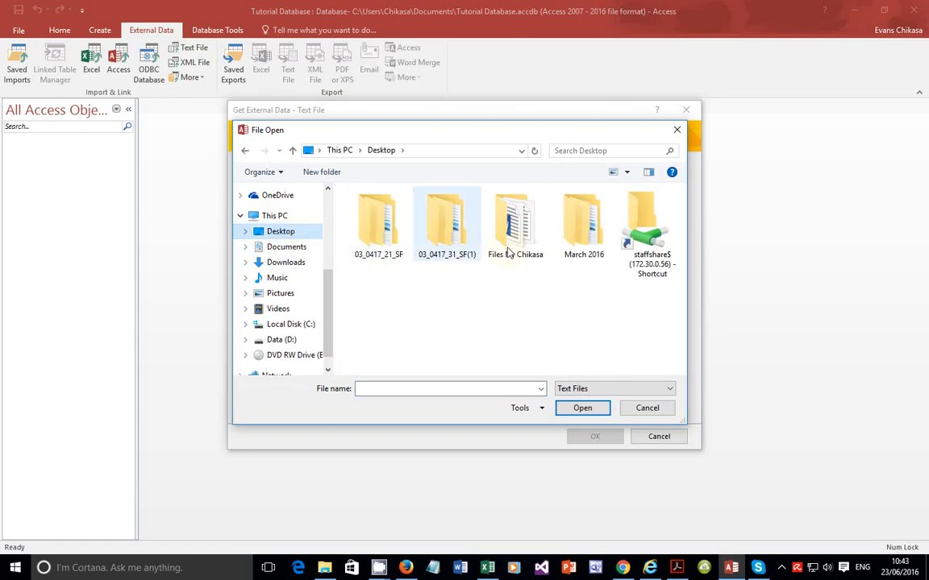
{"action": "double_click", "coordinate": [581, 230]}
{"action": "left_click", "coordinate": [450, 210]}
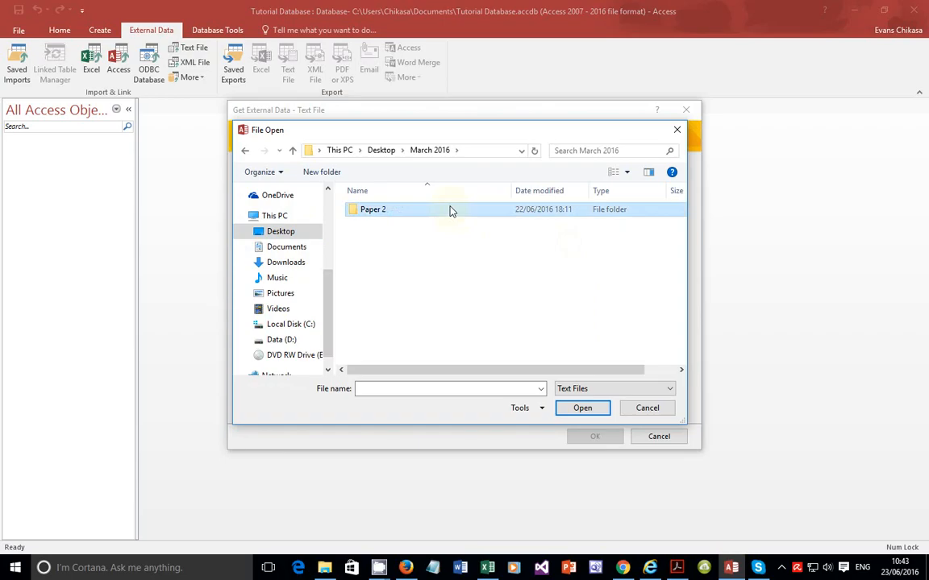
{"action": "double_click", "coordinate": [450, 210]}
{"action": "double_click", "coordinate": [419, 216]}
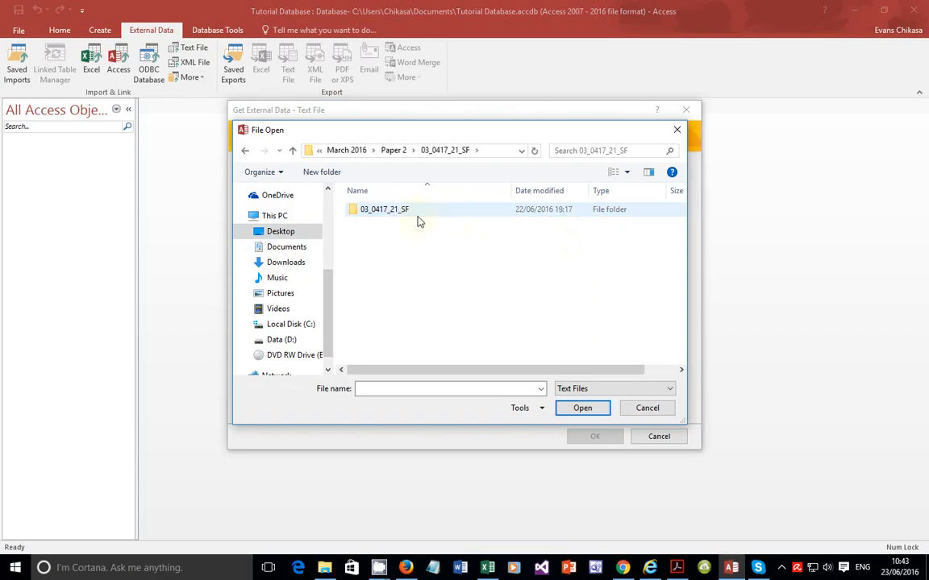
{"action": "double_click", "coordinate": [418, 219]}
{"action": "left_click", "coordinate": [363, 221]}
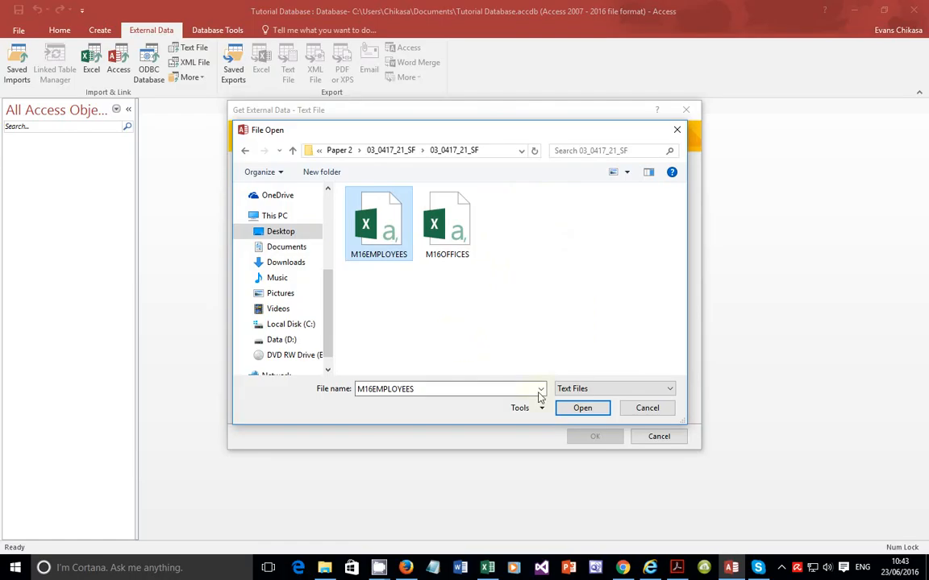
{"action": "left_click", "coordinate": [584, 408]}
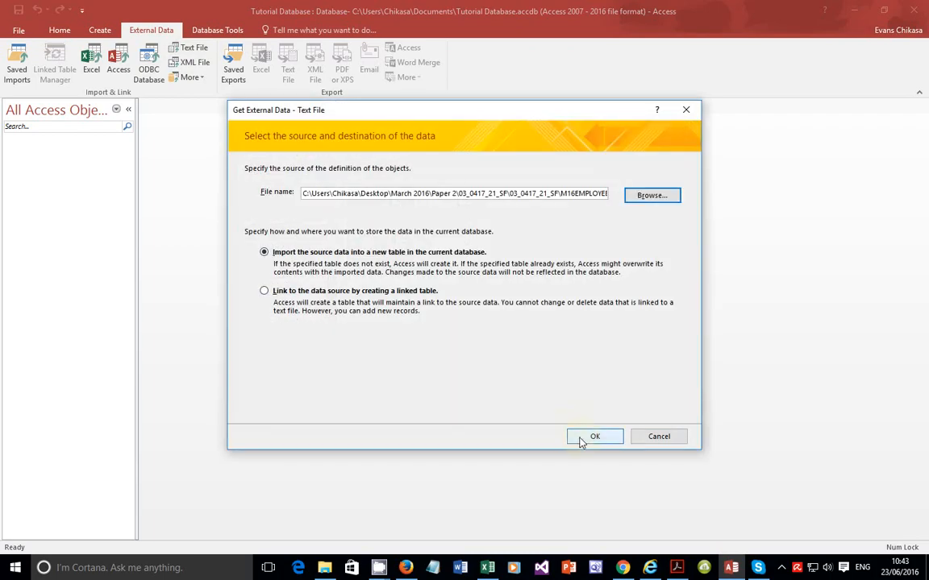
{"action": "left_click", "coordinate": [594, 437]}
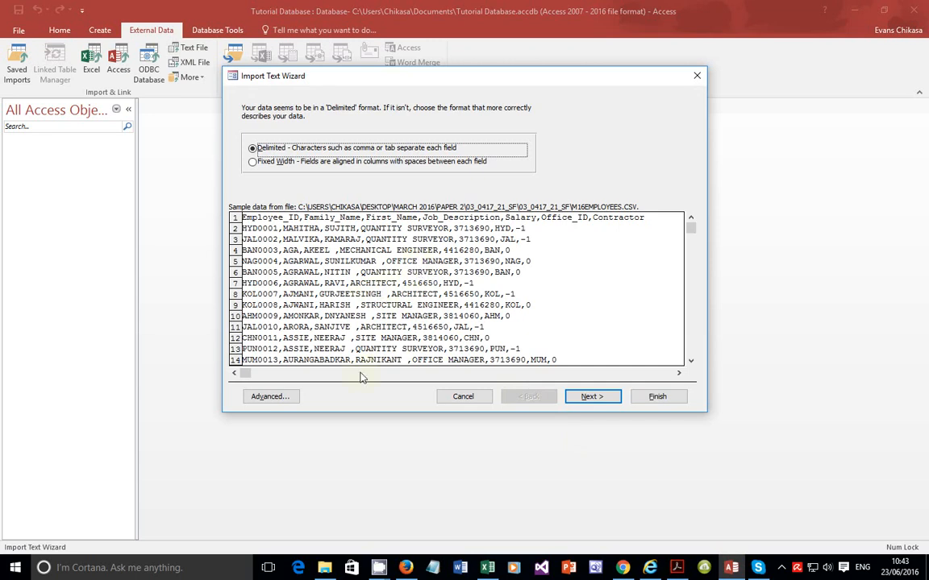
Step: Move to the delimiter page with Comma chosen and set the first row to contain field names
{"action": "left_click", "coordinate": [573, 401]}
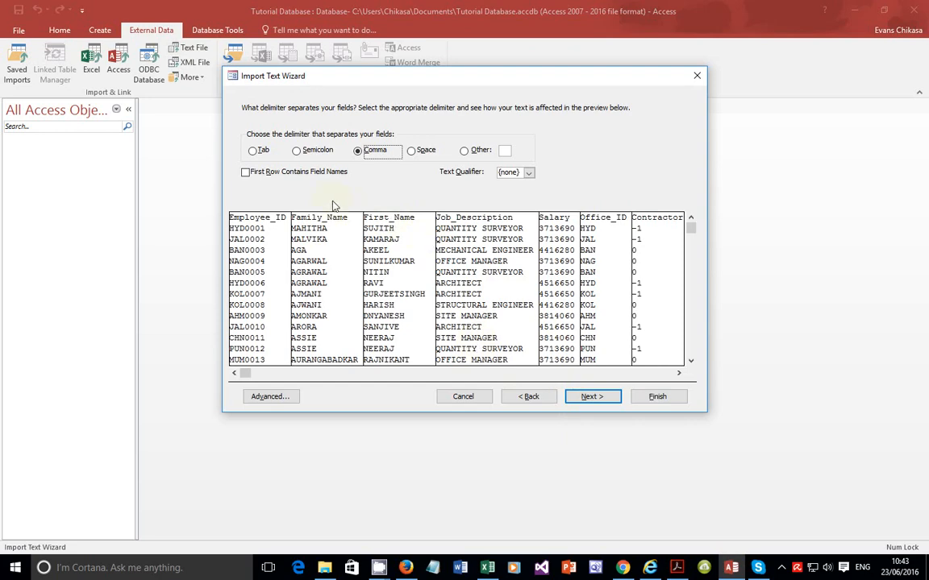
{"action": "left_click", "coordinate": [295, 174]}
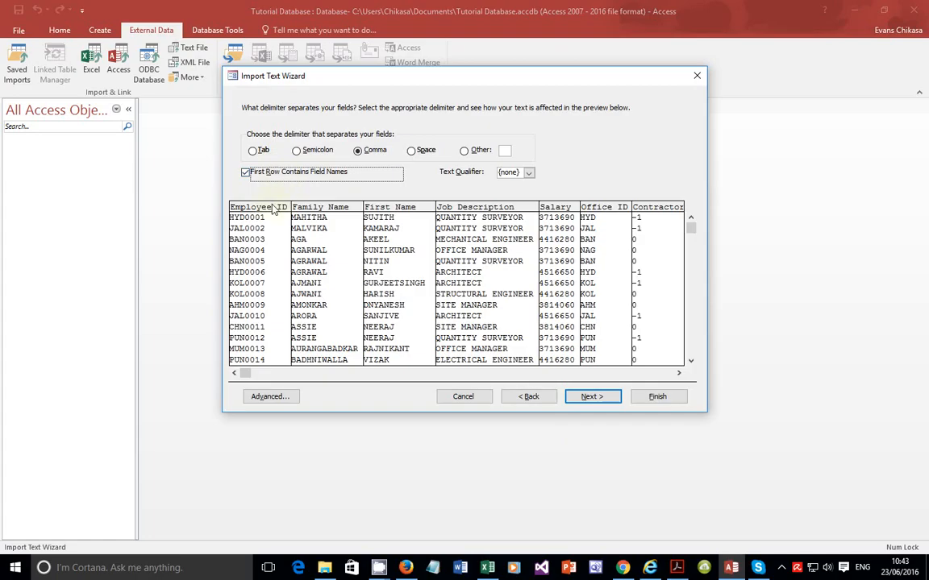
{"action": "left_click", "coordinate": [257, 174]}
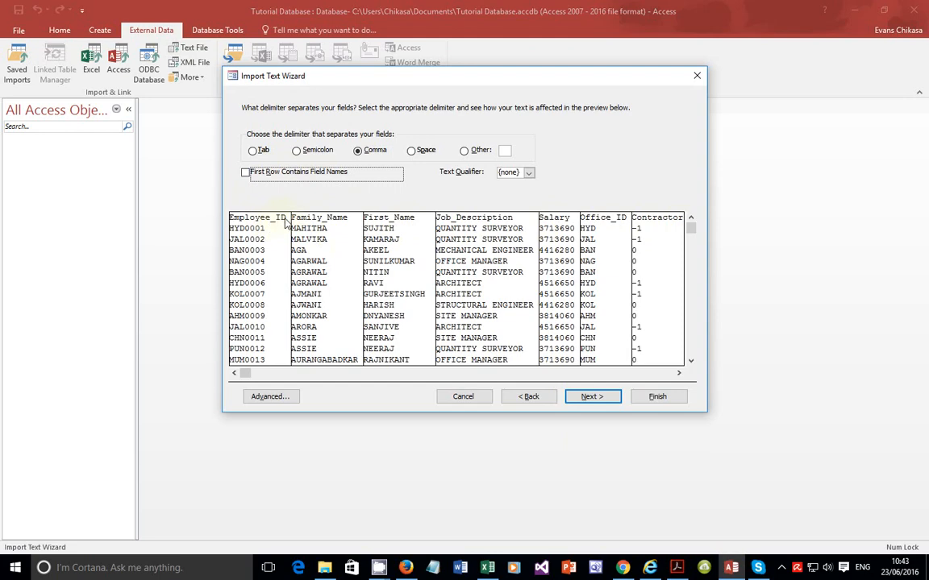
{"action": "left_click", "coordinate": [278, 175]}
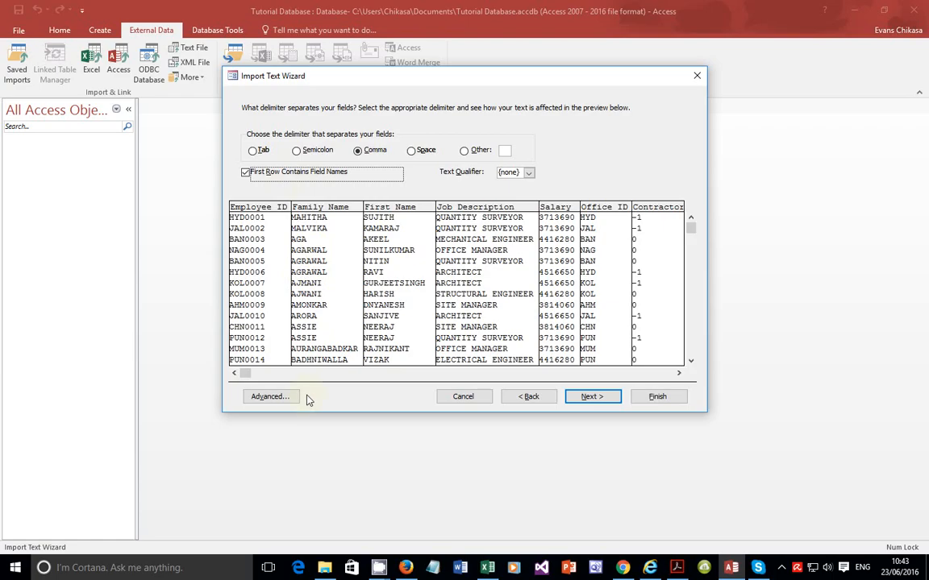
Step: Open the advanced import specification to review field names and data types
{"action": "left_click", "coordinate": [282, 396]}
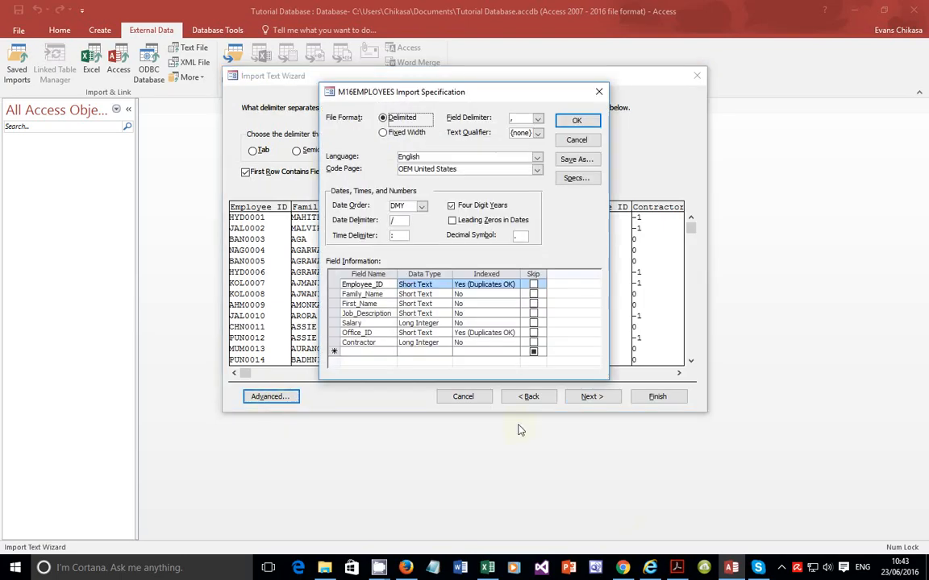
{"action": "left_click", "coordinate": [730, 573]}
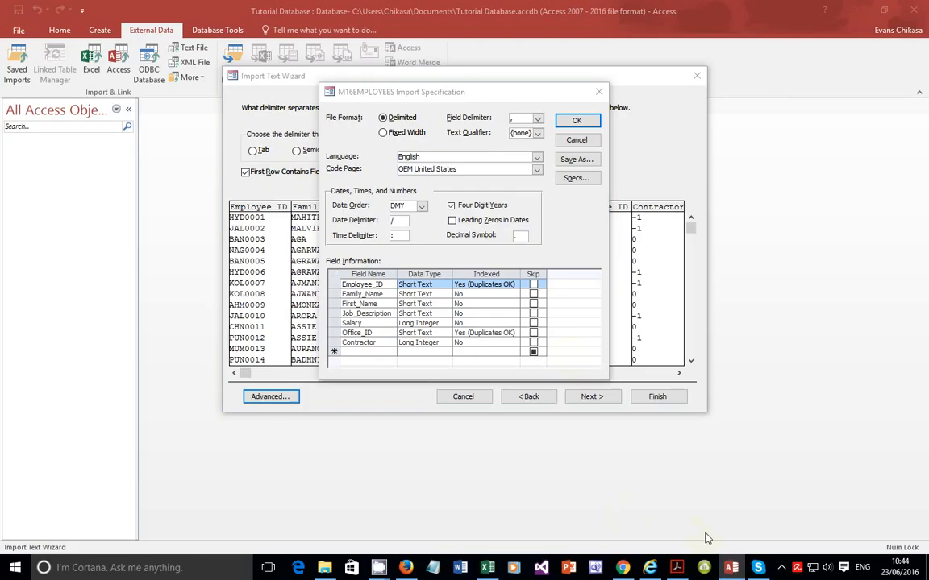
Step: Check the required field names and data types for the employees import in the task paper
{"action": "left_click", "coordinate": [675, 566]}
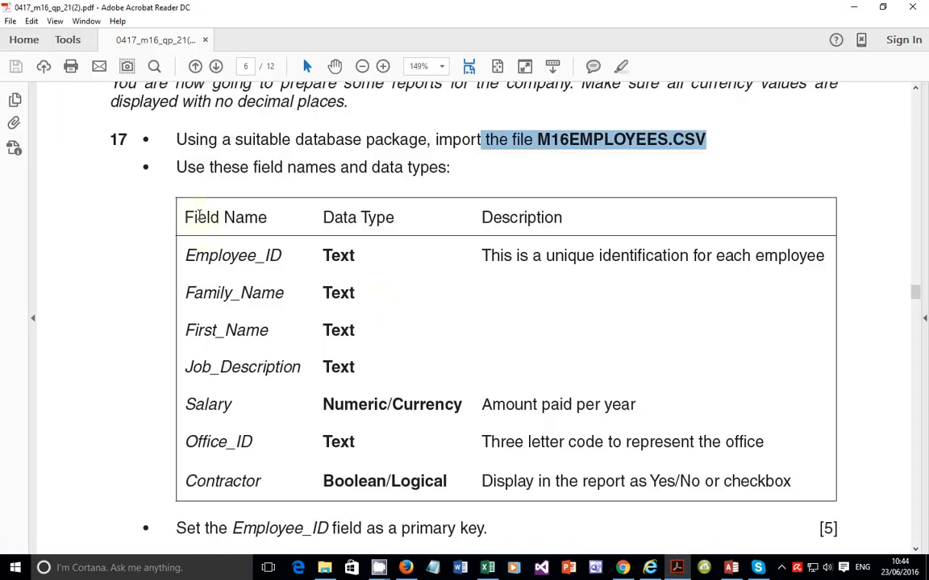
{"action": "left_click", "coordinate": [202, 218]}
{"action": "left_click_drag", "start_coordinate": [195, 216], "coordinate": [217, 224]}
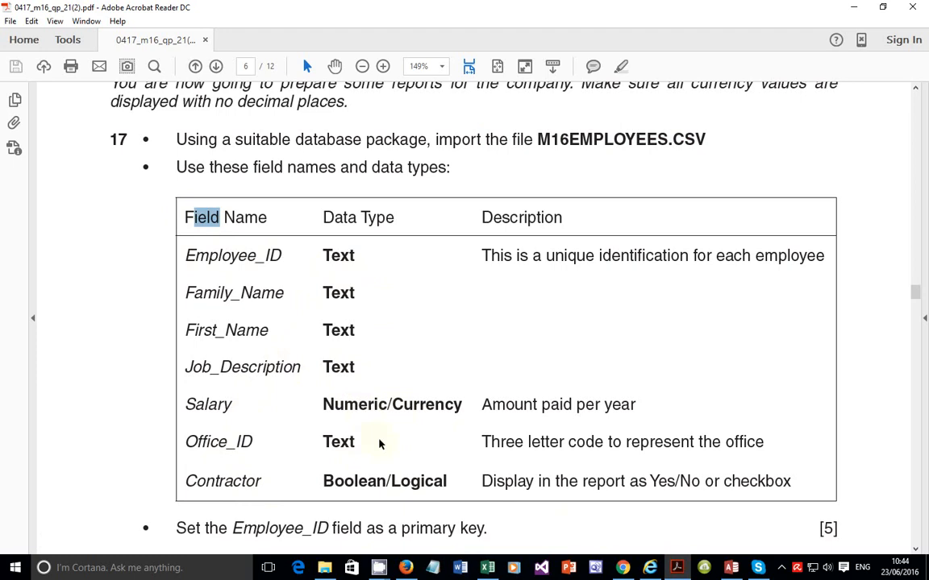
{"action": "left_click", "coordinate": [730, 568]}
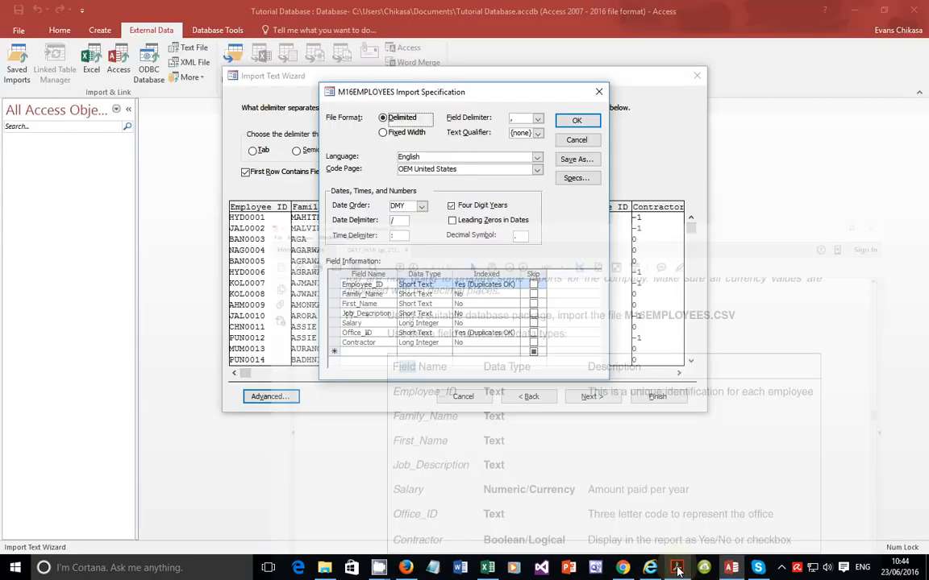
Step: Set the Salary field's data type to Currency and the Contractor field's to Yes/No, then confirm the import specification
{"action": "left_click", "coordinate": [425, 324]}
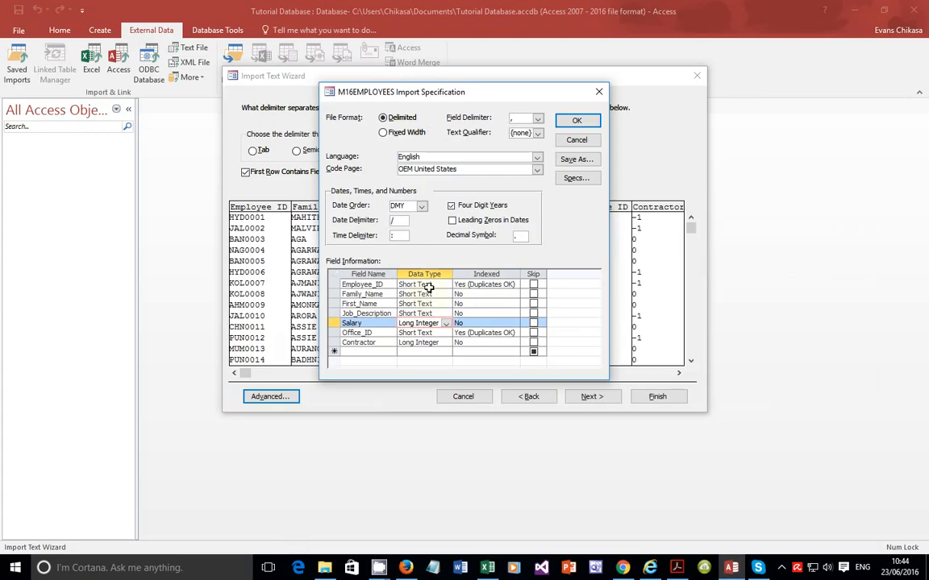
{"action": "left_click", "coordinate": [446, 323]}
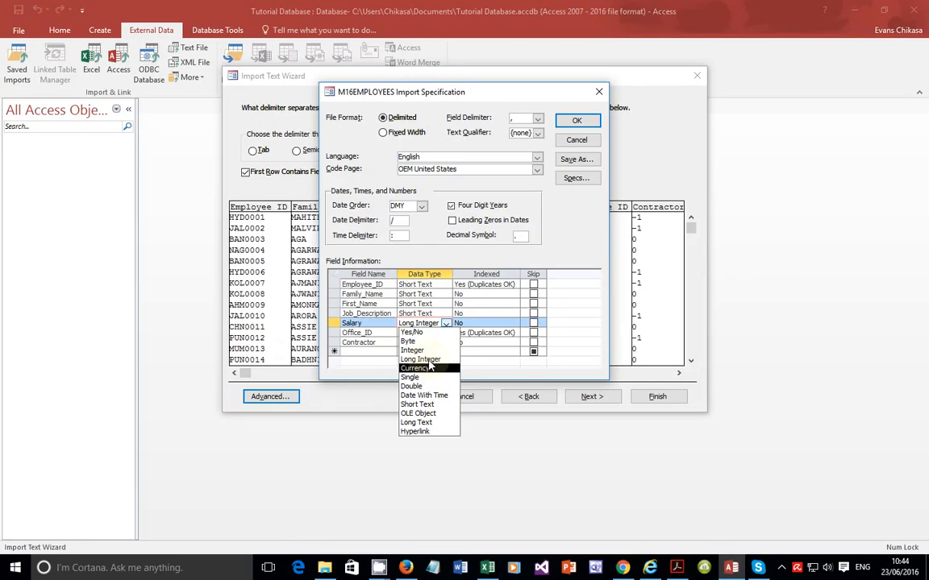
{"action": "left_click", "coordinate": [428, 359]}
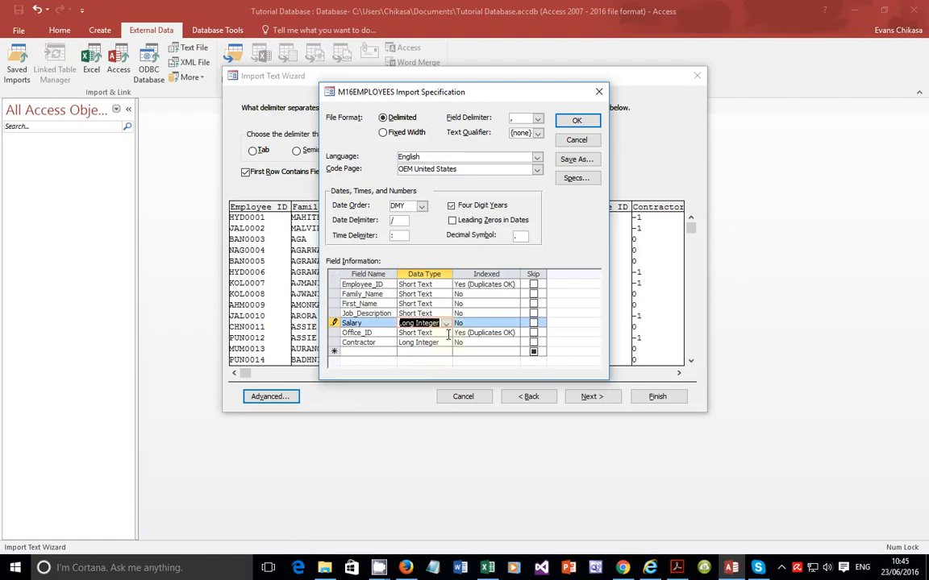
{"action": "left_click", "coordinate": [445, 324]}
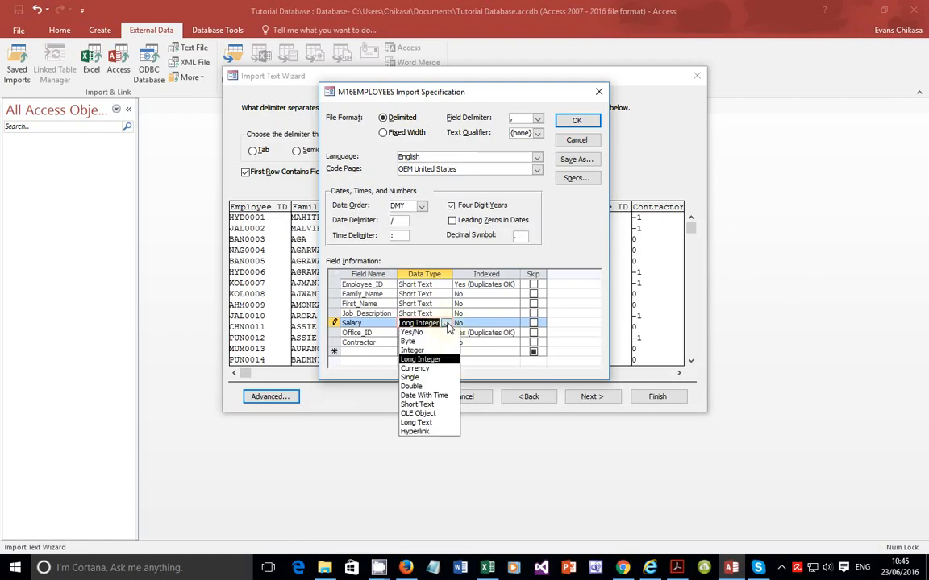
{"action": "left_click", "coordinate": [424, 369]}
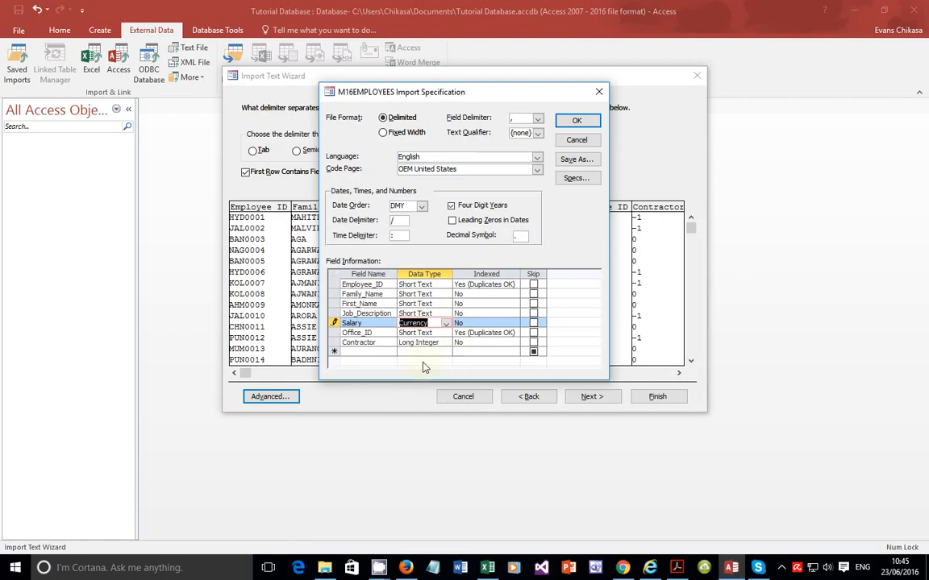
{"action": "left_click", "coordinate": [436, 344]}
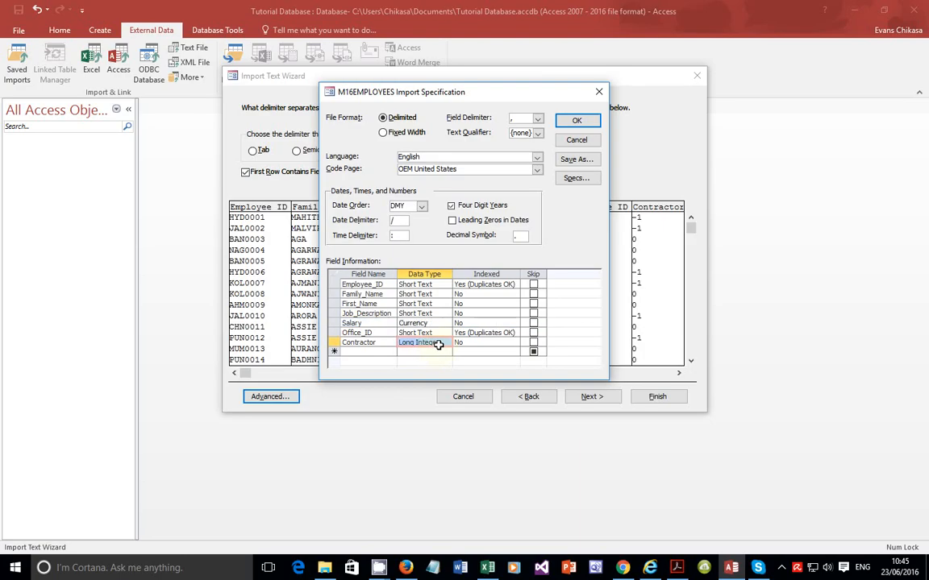
{"action": "left_click", "coordinate": [447, 345]}
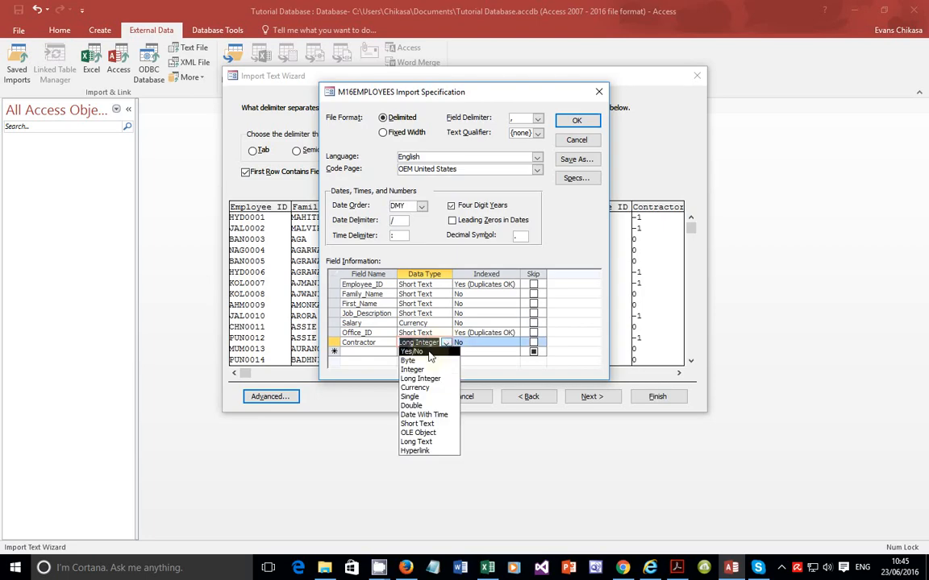
{"action": "left_click", "coordinate": [429, 353]}
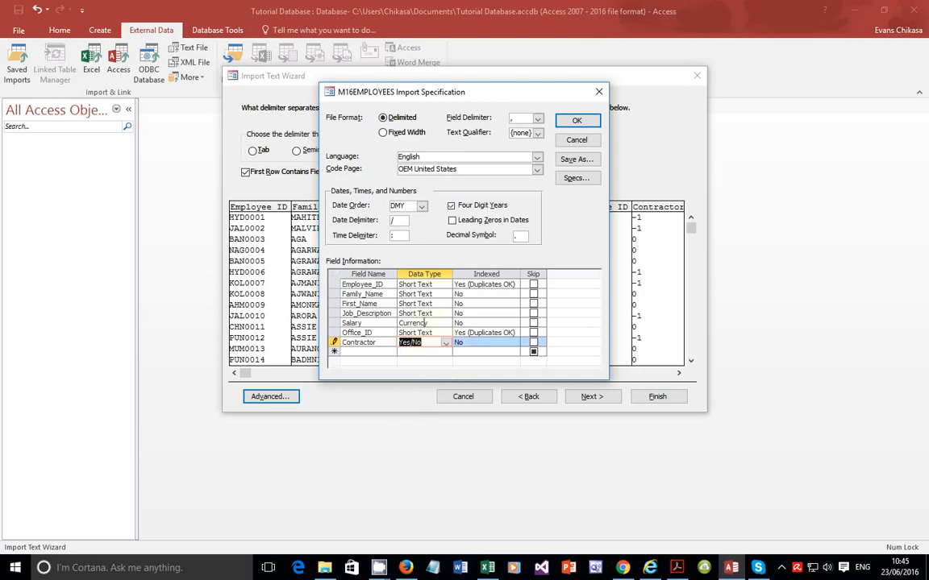
{"action": "left_click", "coordinate": [575, 120]}
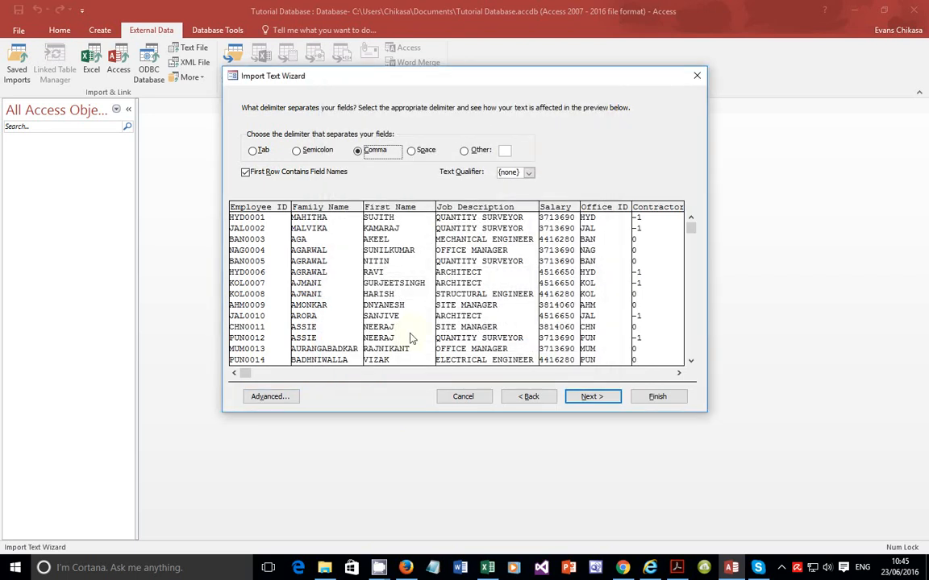
Step: Advance the wizard to the primary key page and re-read the task's primary key requirement
{"action": "left_click", "coordinate": [584, 396]}
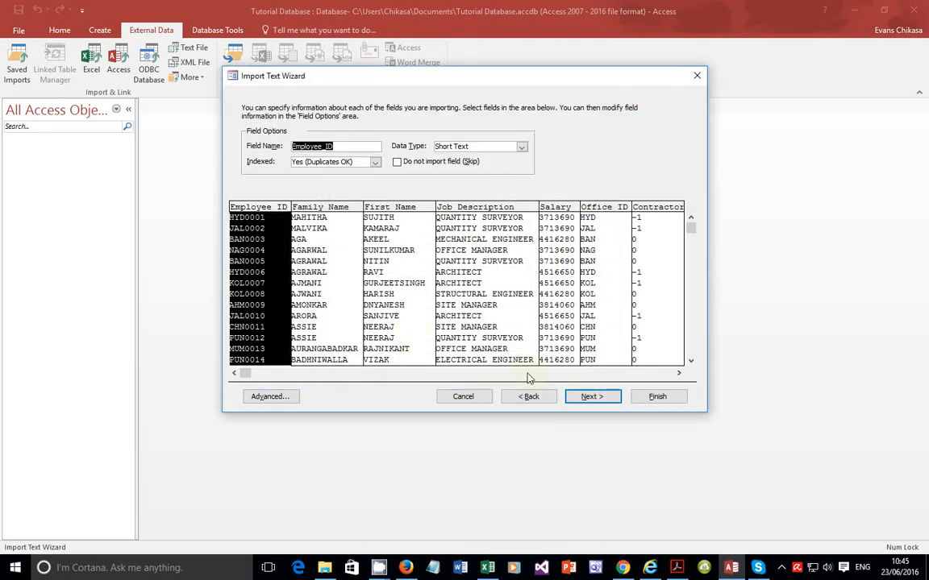
{"action": "left_click", "coordinate": [595, 396]}
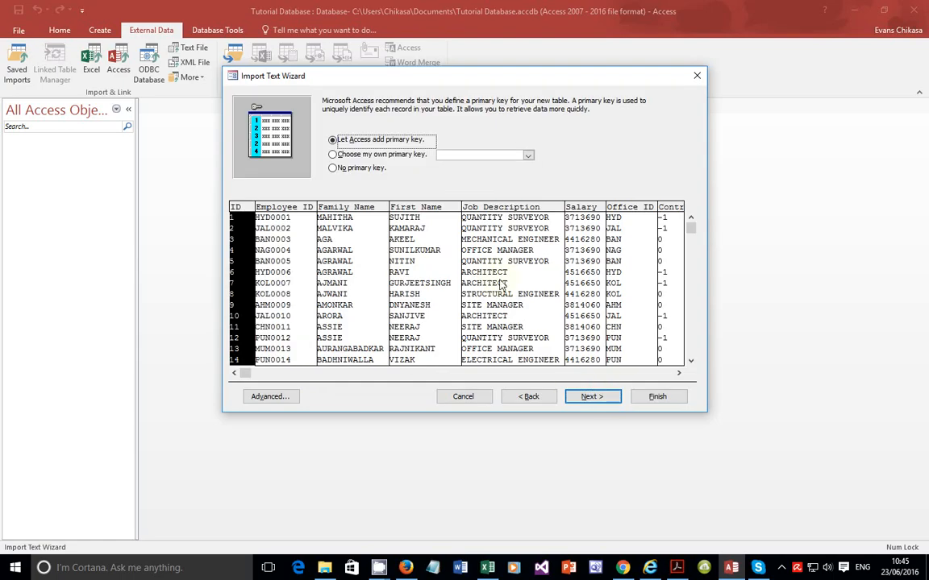
{"action": "left_click", "coordinate": [678, 568]}
{"action": "scroll", "coordinate": [504, 351], "scroll_direction": "down", "scroll_amount": 3}
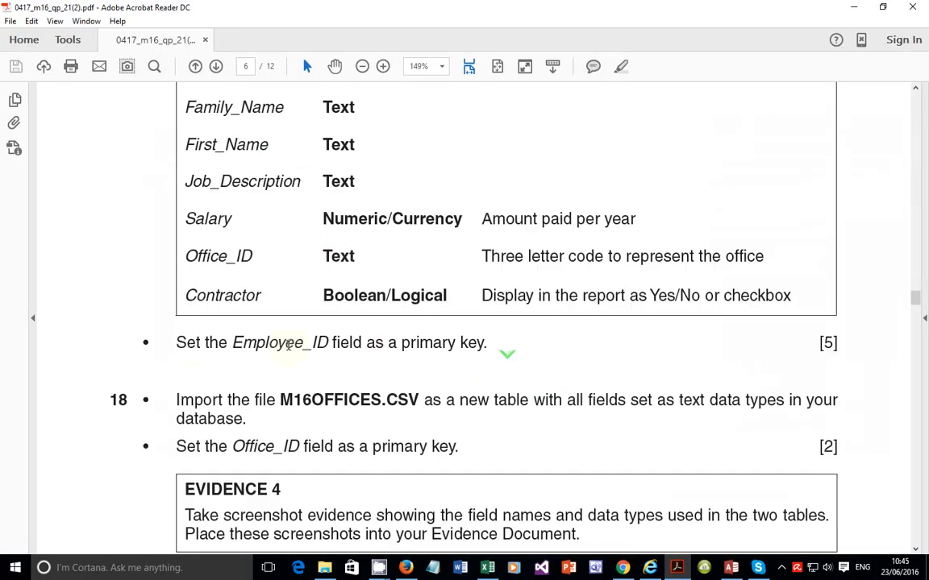
{"action": "left_click_drag", "start_coordinate": [174, 347], "coordinate": [529, 341]}
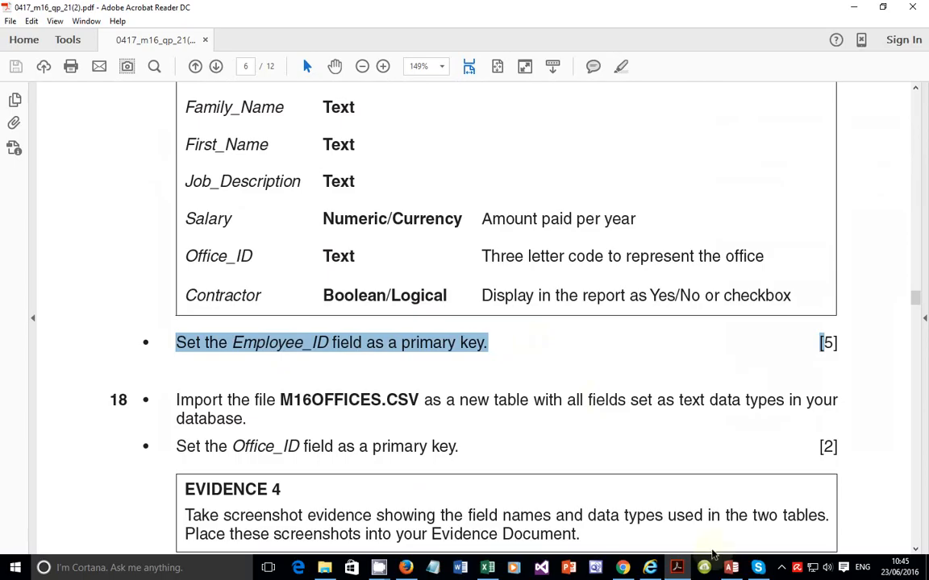
{"action": "key", "text": "alt+Tab"}
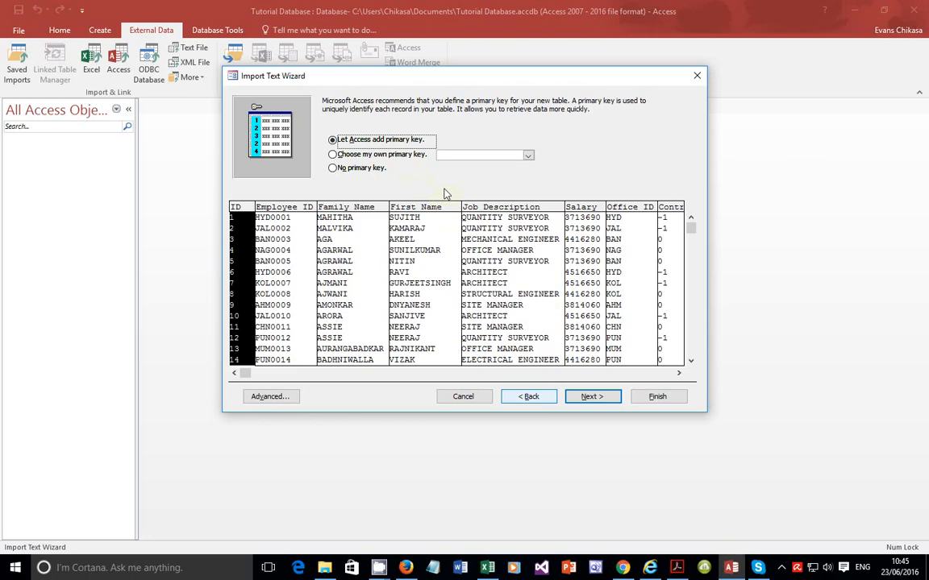
Step: Choose Employee_ID as the table's own primary key, finish the import without saving the steps, and open the M16EMPLOYEES table
{"action": "left_click", "coordinate": [369, 154]}
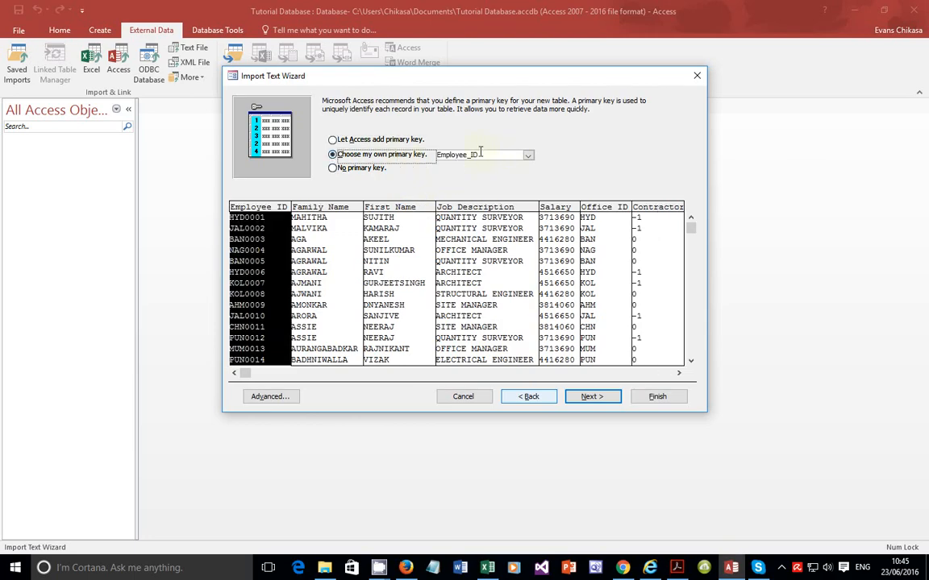
{"action": "left_click", "coordinate": [528, 157]}
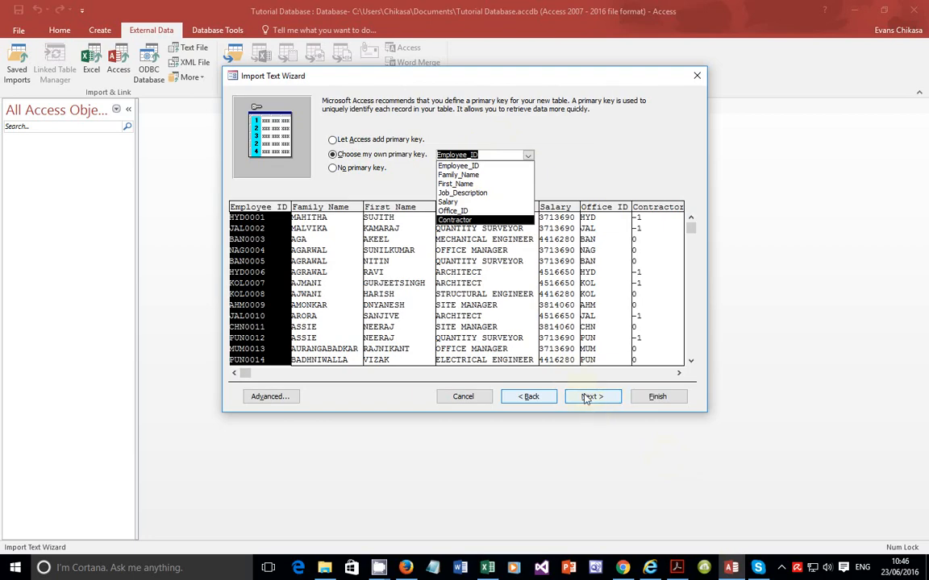
{"action": "left_click", "coordinate": [542, 153]}
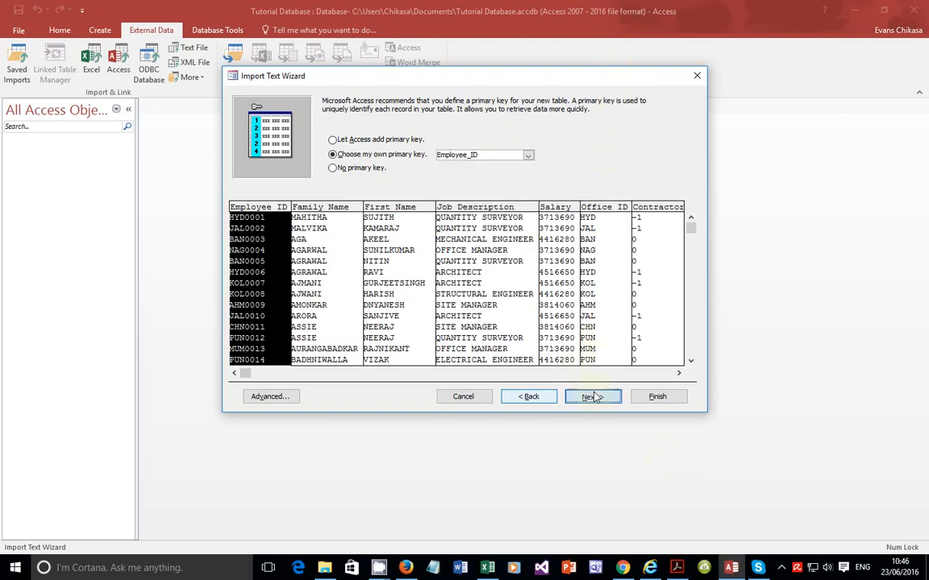
{"action": "left_click", "coordinate": [592, 397]}
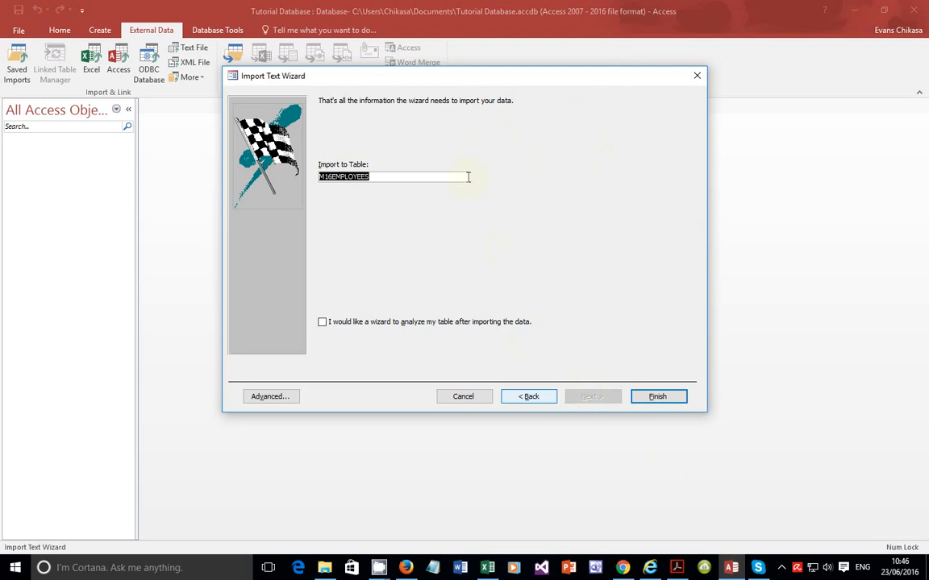
{"action": "left_click", "coordinate": [653, 396]}
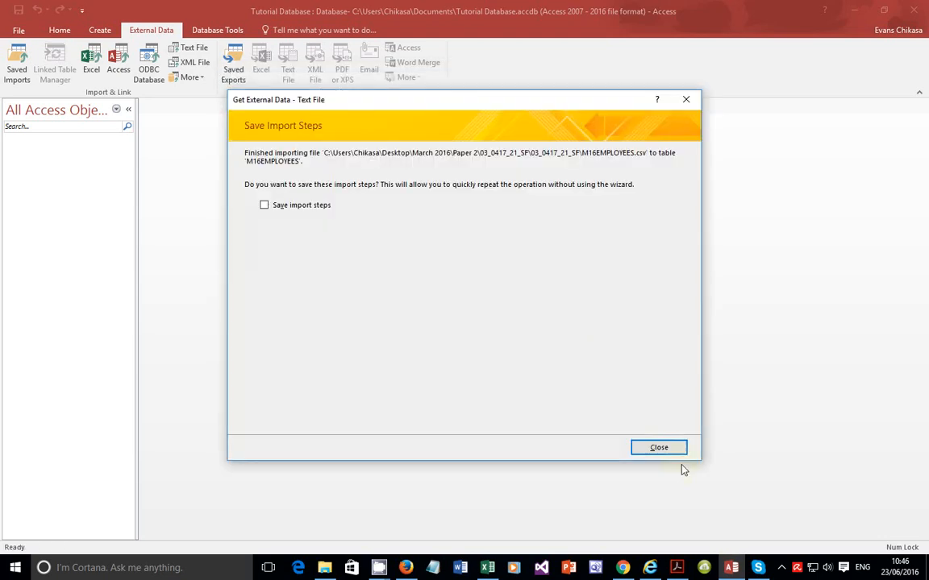
{"action": "left_click", "coordinate": [659, 447]}
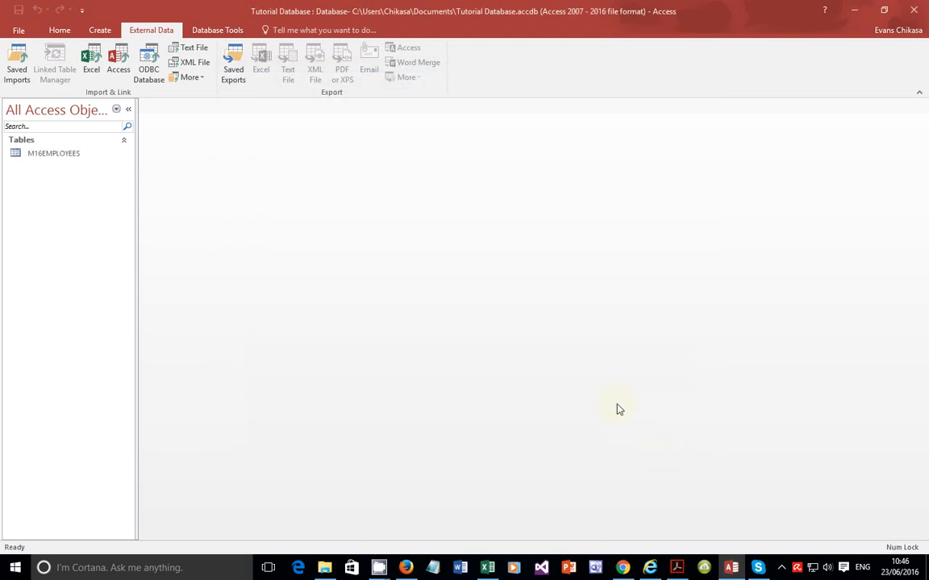
{"action": "double_click", "coordinate": [85, 153]}
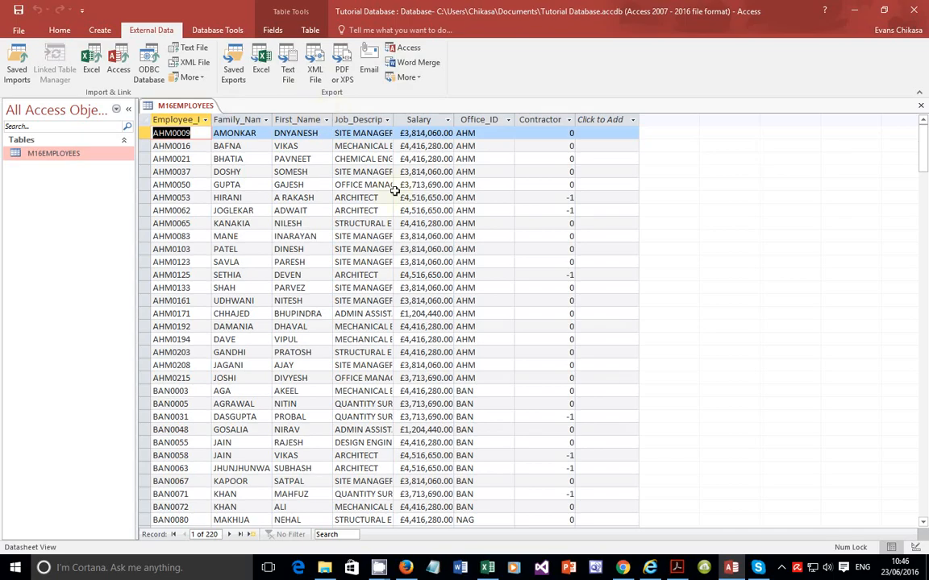
Step: Read the task instructions for importing M16OFFICES.CSV with text fields and Office_ID as primary key
{"action": "left_click", "coordinate": [676, 568]}
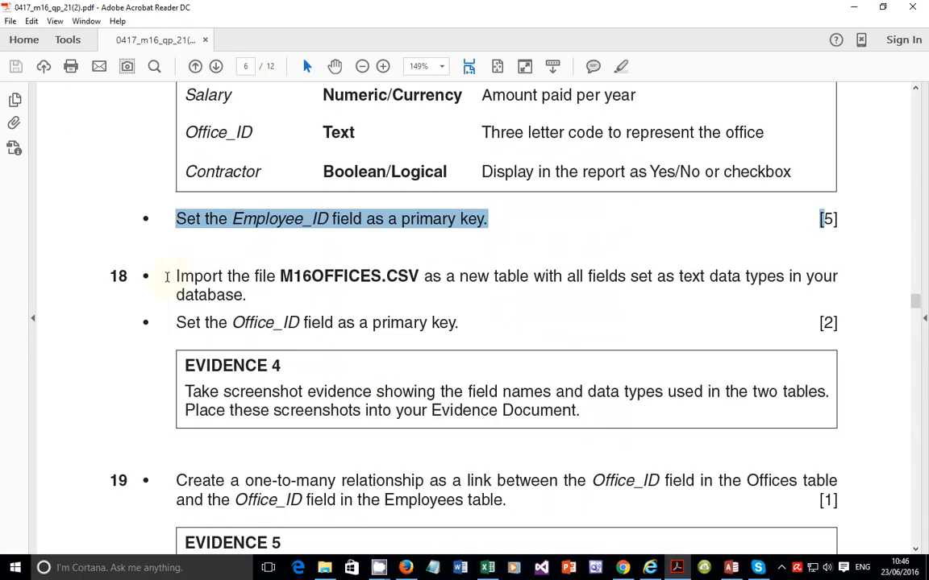
{"action": "left_click_drag", "start_coordinate": [174, 275], "coordinate": [835, 287]}
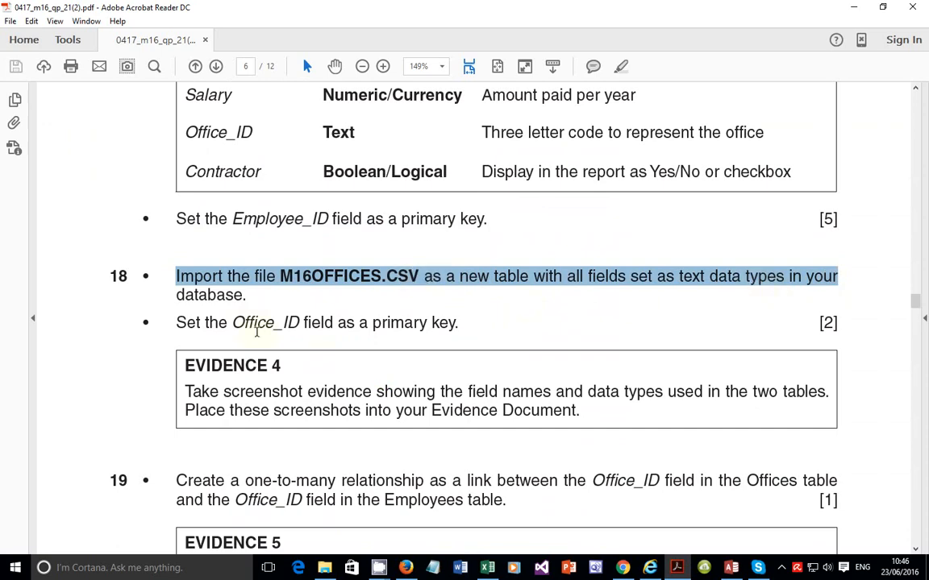
{"action": "left_click_drag", "start_coordinate": [205, 322], "coordinate": [465, 322]}
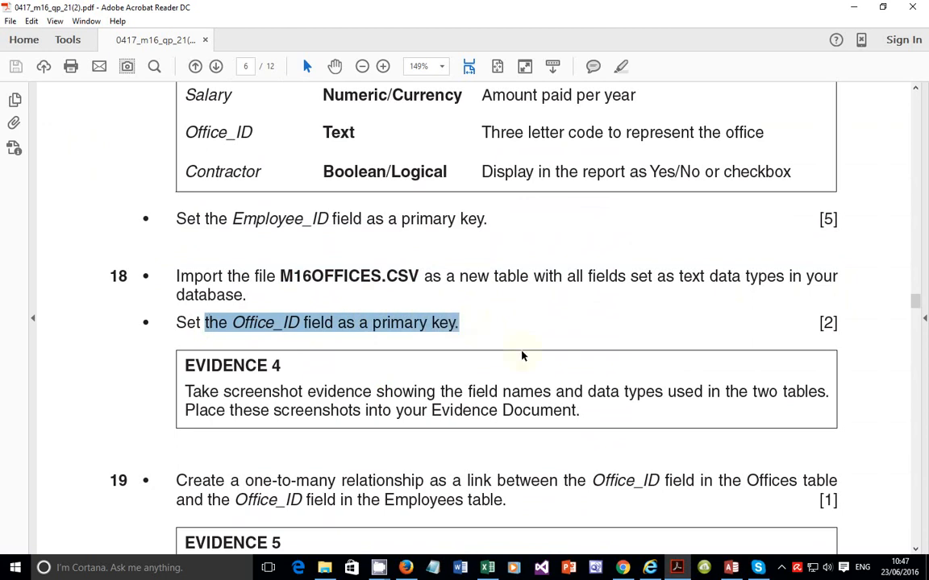
{"action": "left_click", "coordinate": [686, 572]}
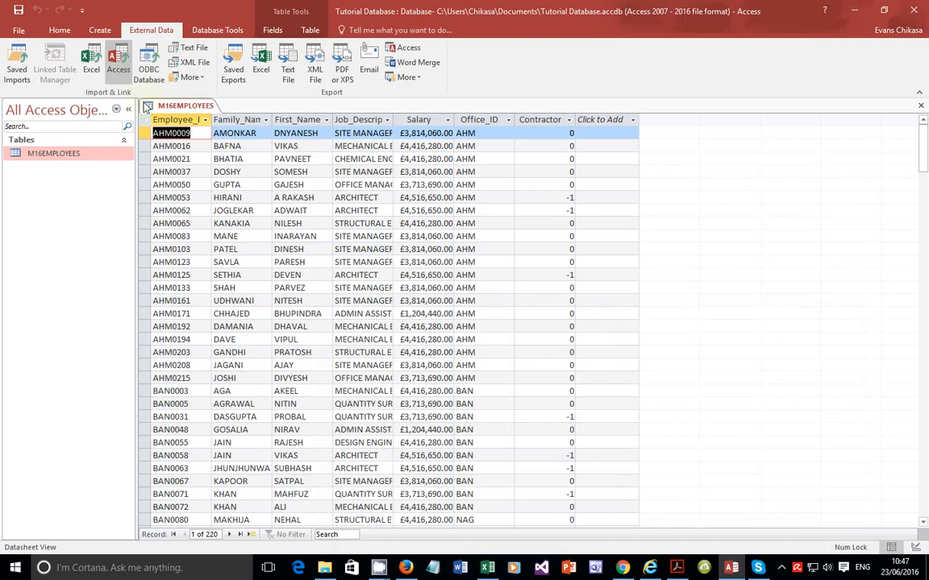
Step: Start importing M16OFFICES from the same folder as a new table, and set the first row to contain field names
{"action": "left_click", "coordinate": [191, 49]}
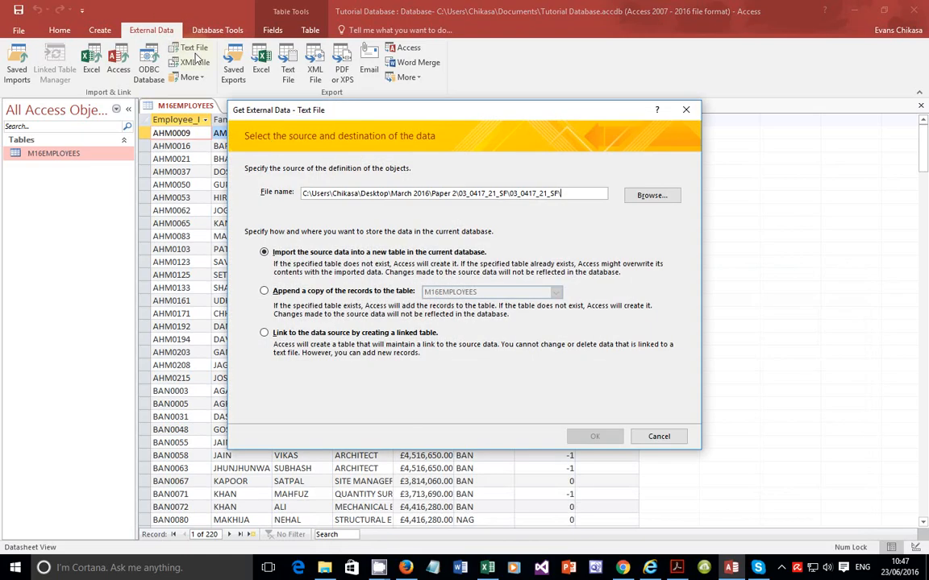
{"action": "left_click", "coordinate": [652, 196]}
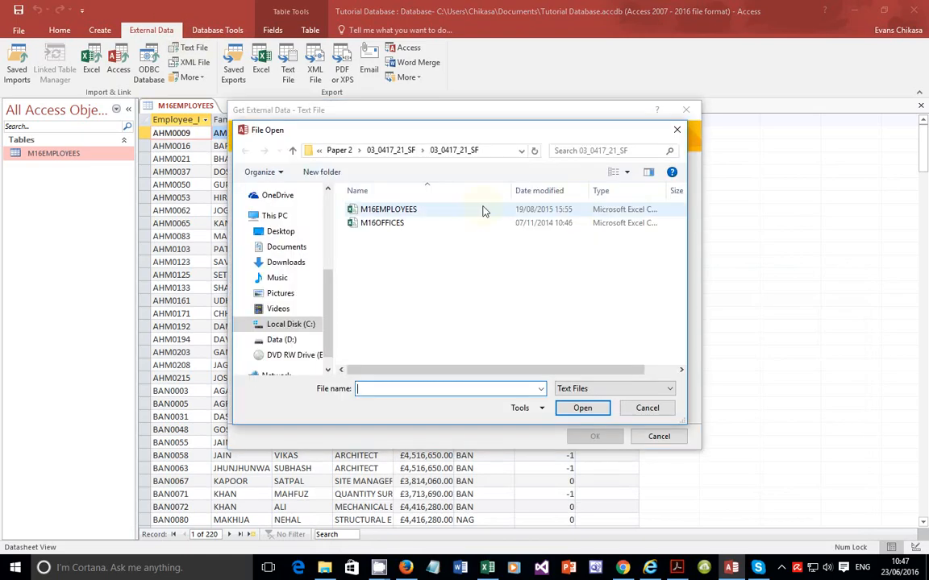
{"action": "left_click", "coordinate": [409, 225]}
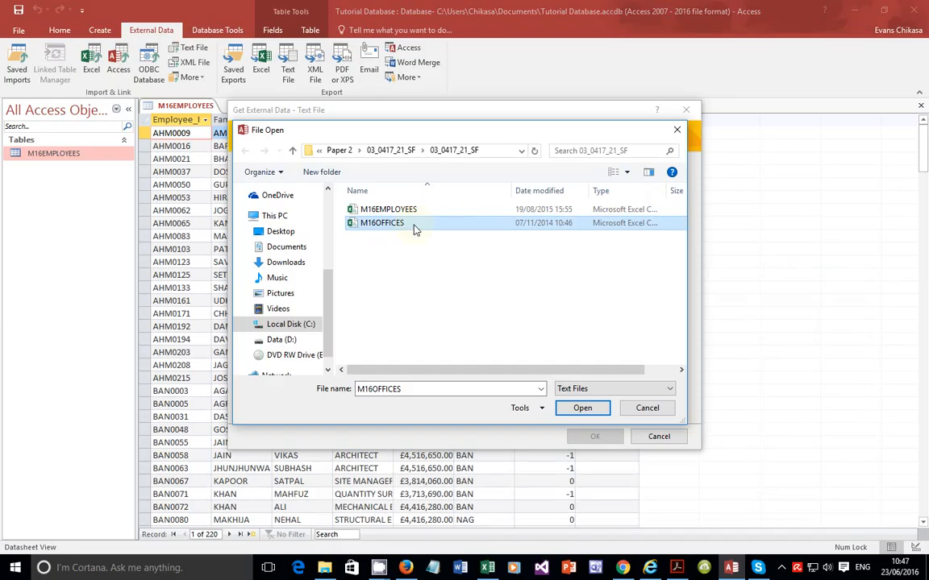
{"action": "double_click", "coordinate": [414, 229]}
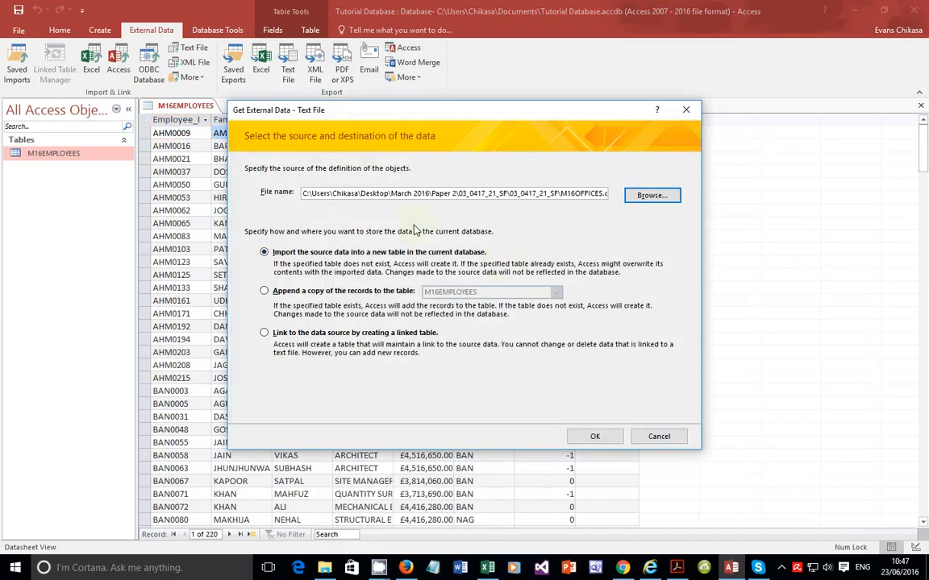
{"action": "left_click", "coordinate": [595, 437]}
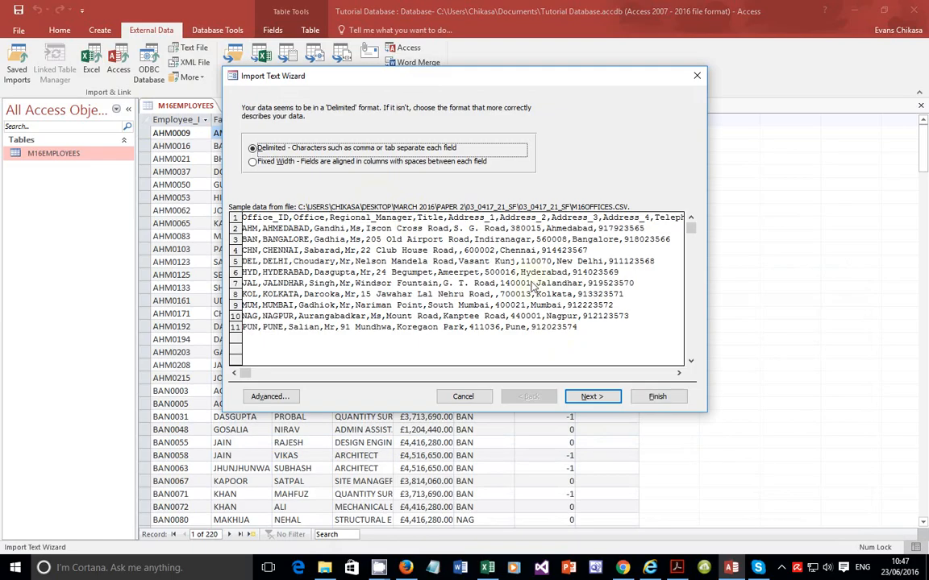
{"action": "left_click", "coordinate": [597, 397]}
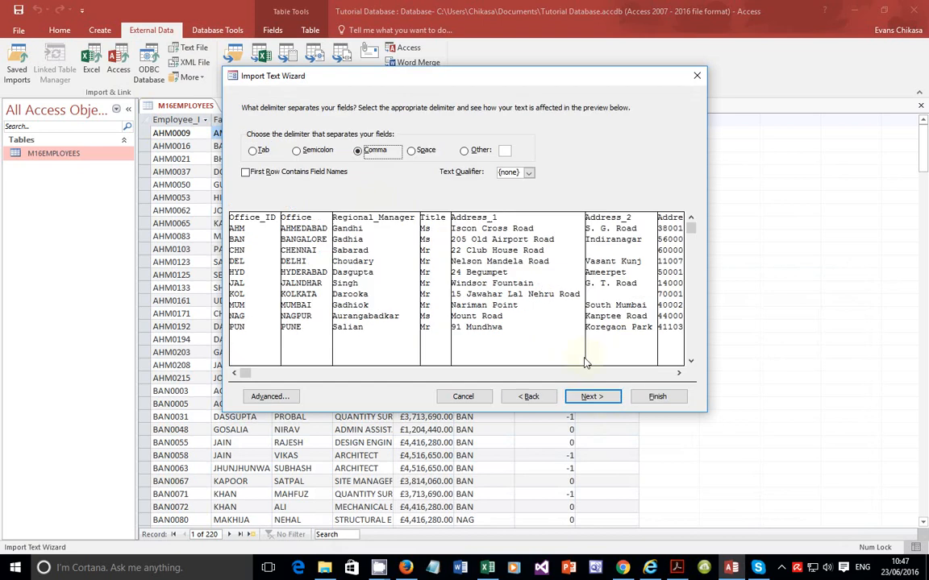
{"action": "left_click", "coordinate": [311, 172]}
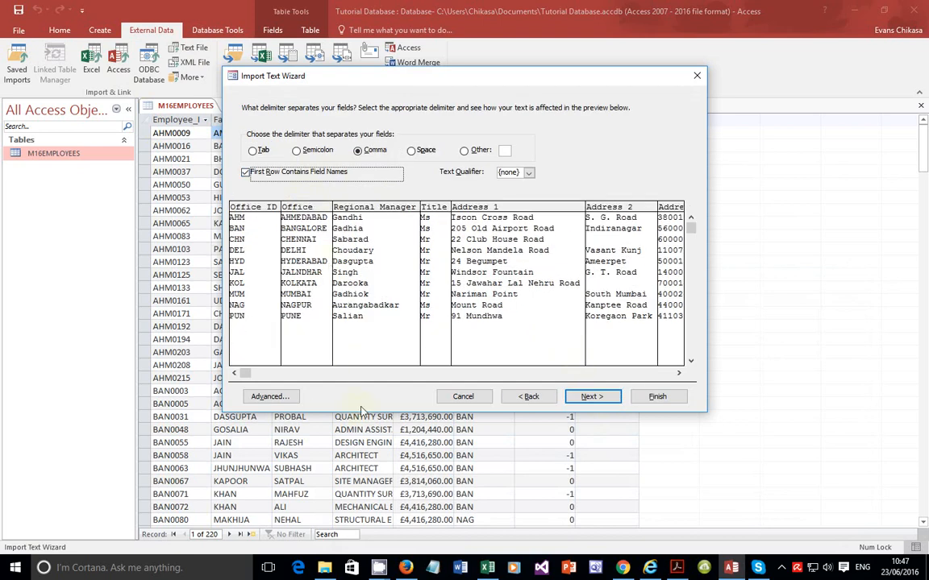
Step: Open the advanced import specification and change Address_3's data type to Short Text
{"action": "left_click", "coordinate": [270, 397]}
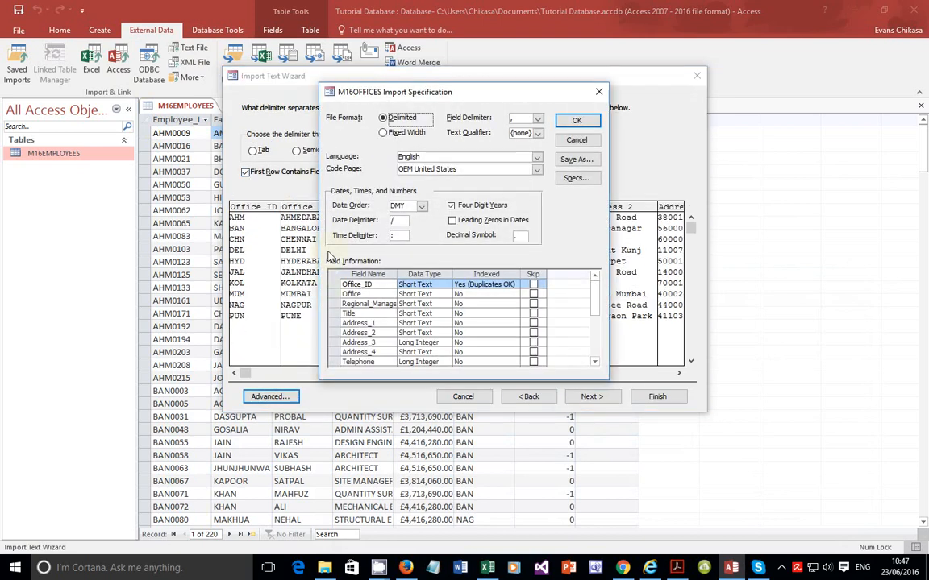
{"action": "left_click", "coordinate": [442, 342]}
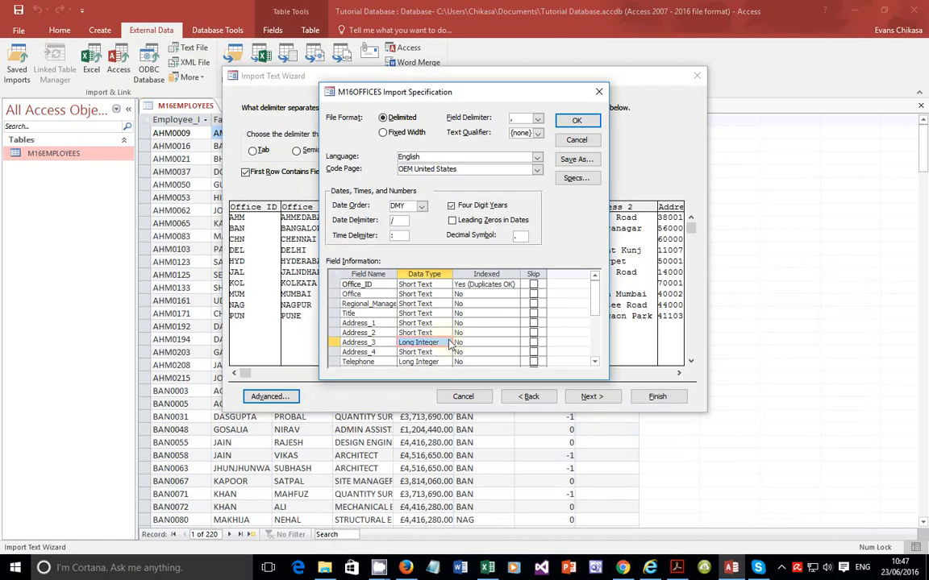
{"action": "left_click", "coordinate": [448, 343]}
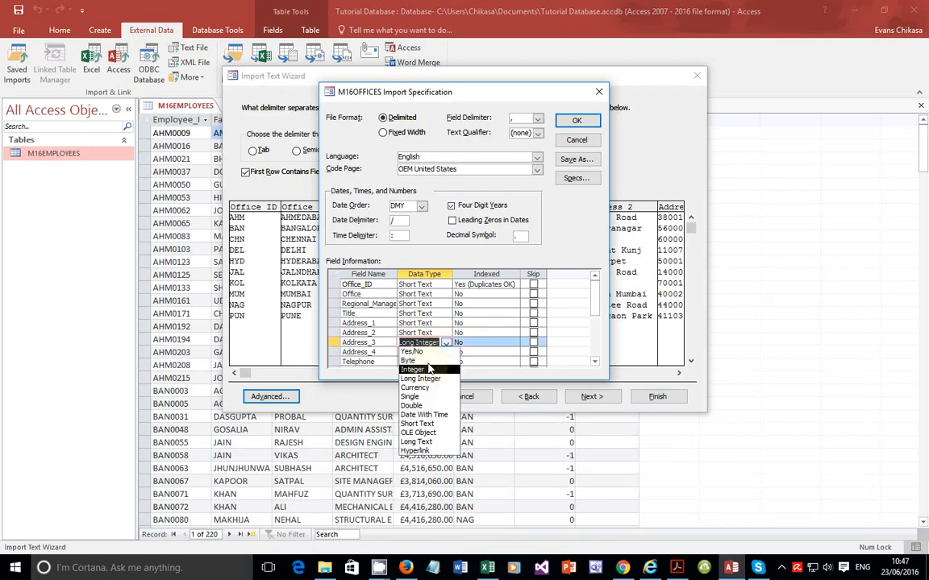
{"action": "left_click", "coordinate": [428, 352]}
{"action": "left_click", "coordinate": [446, 342]}
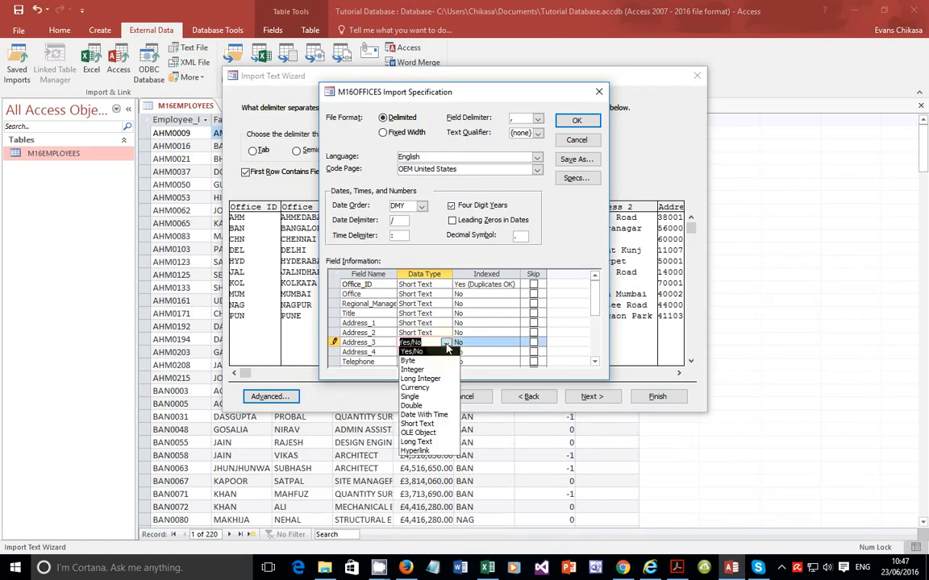
{"action": "left_click", "coordinate": [428, 424]}
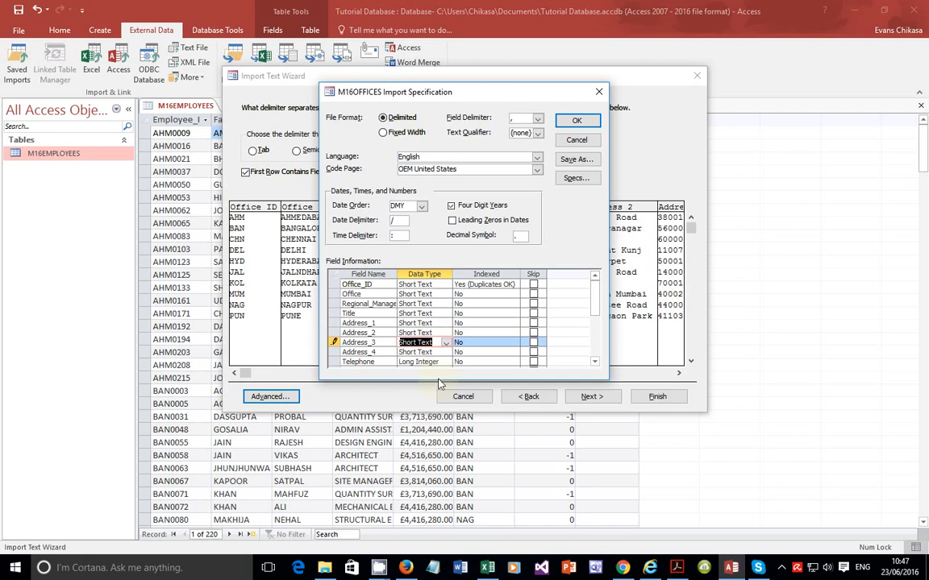
Step: Set the Telephone field's data type to Short Text and confirm the import specification
{"action": "left_click", "coordinate": [445, 363]}
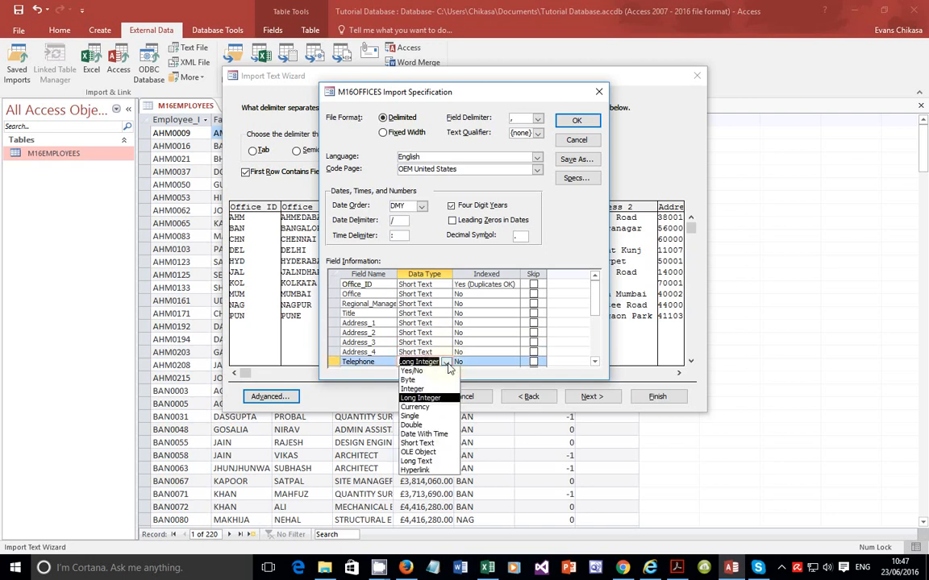
{"action": "left_click", "coordinate": [417, 443]}
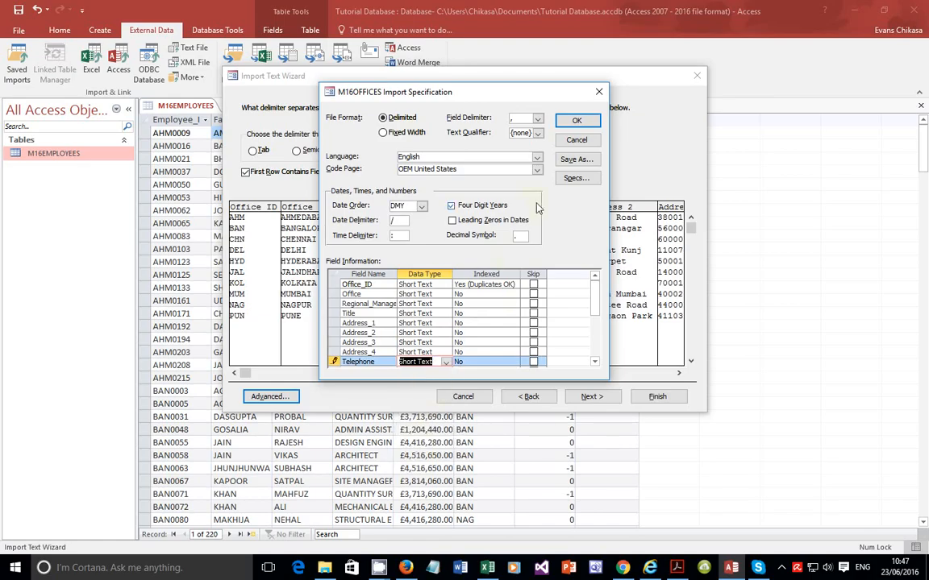
{"action": "left_click", "coordinate": [574, 121]}
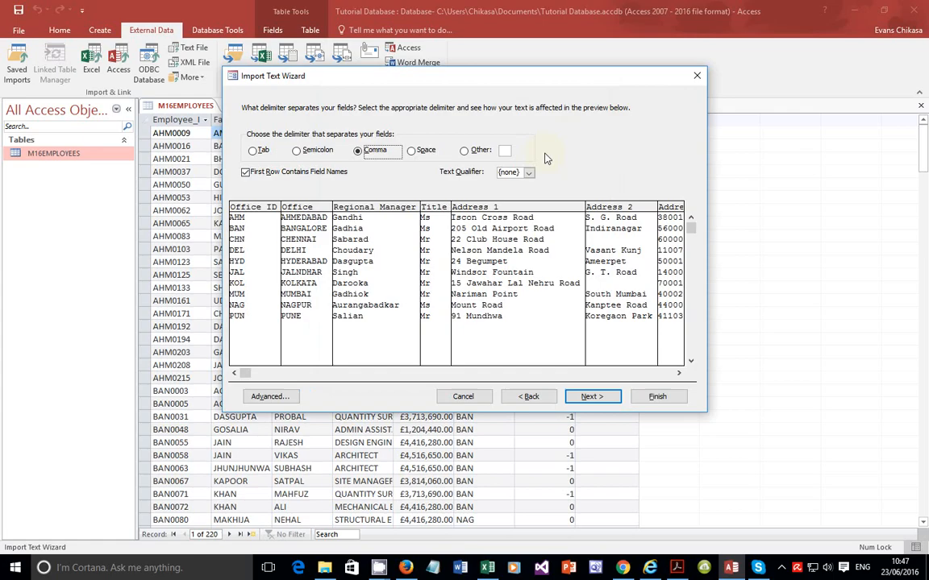
Step: Advance to the primary key page and choose Office_ID as the table's own primary key
{"action": "left_click", "coordinate": [591, 405]}
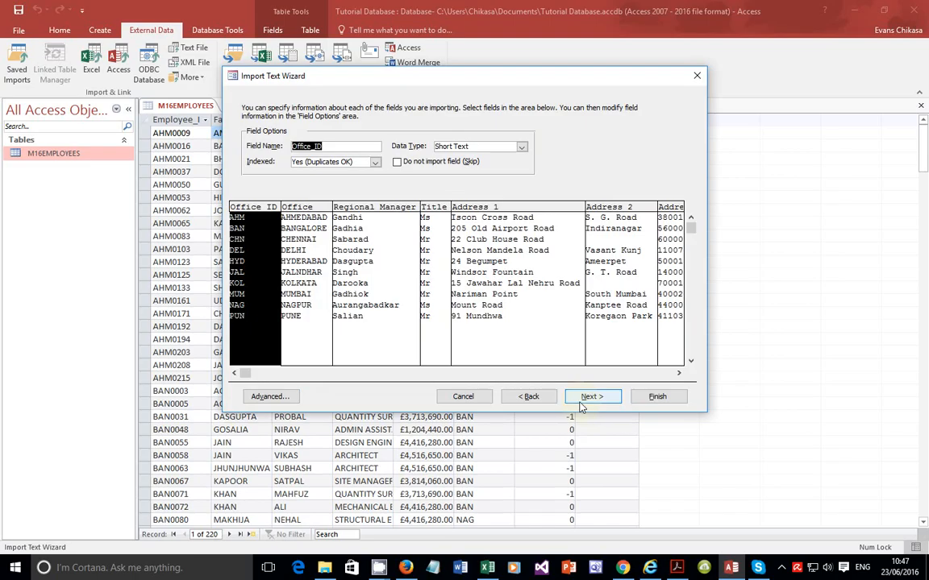
{"action": "left_click", "coordinate": [581, 403]}
{"action": "left_click", "coordinate": [582, 405]}
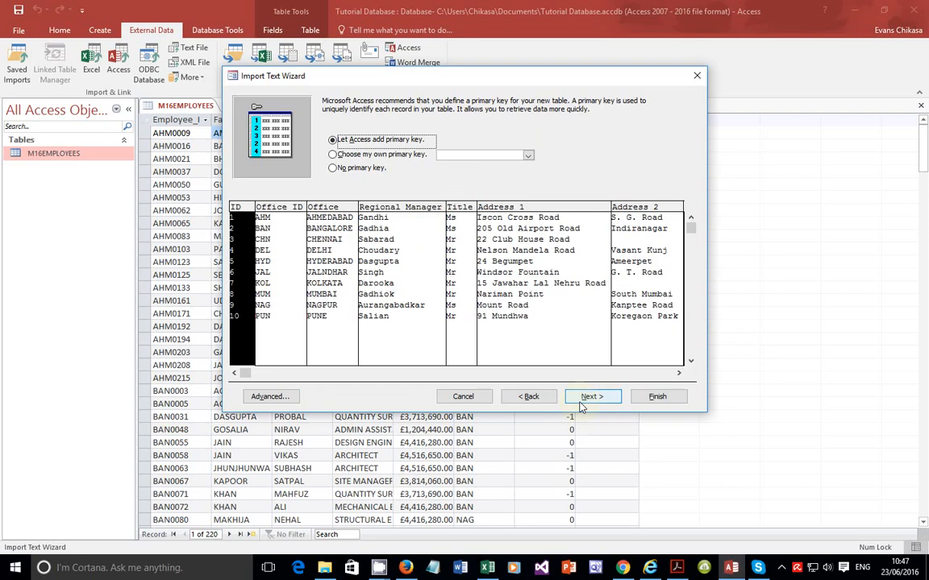
{"action": "left_click", "coordinate": [376, 153]}
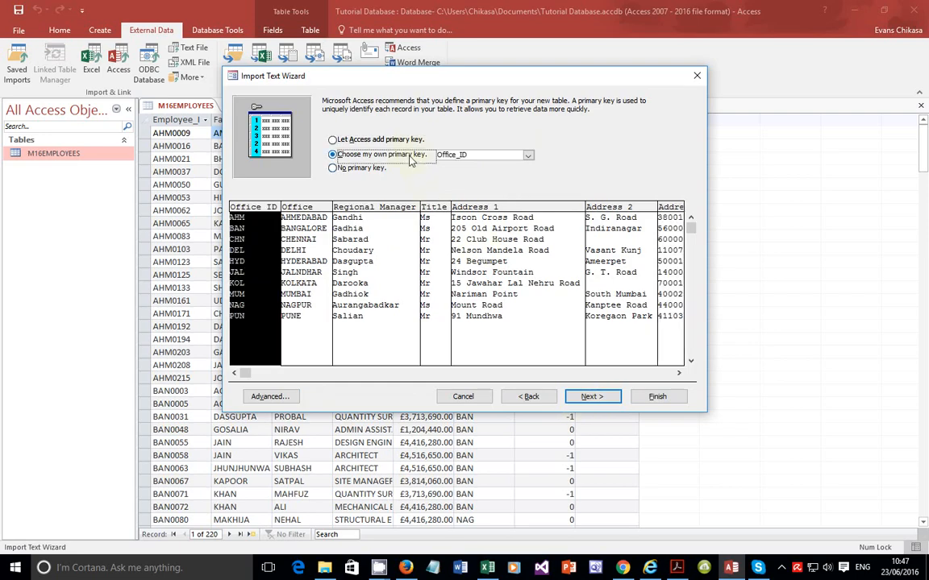
{"action": "left_click", "coordinate": [591, 399]}
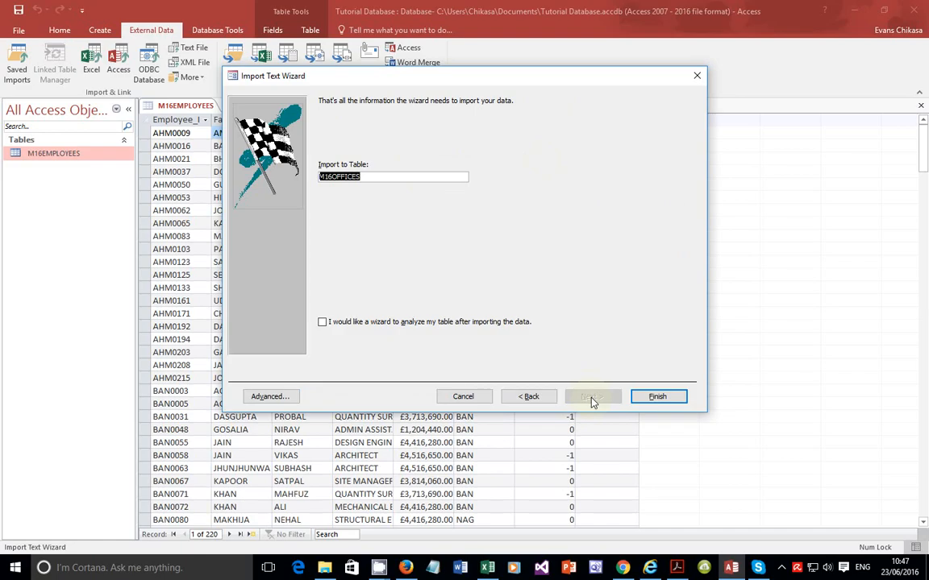
Step: Finish the import without saving the import steps and open the M16OFFICES table
{"action": "left_click", "coordinate": [652, 401]}
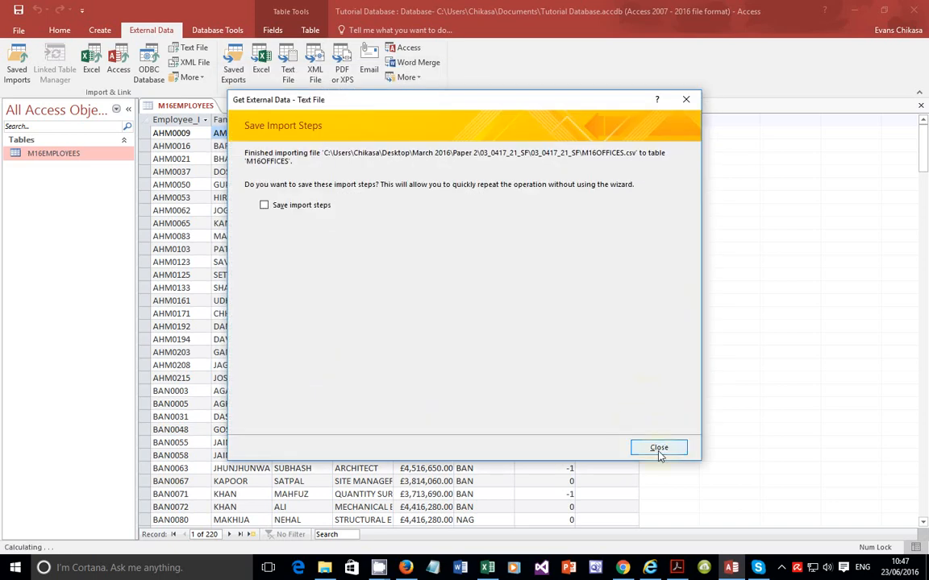
{"action": "left_click", "coordinate": [655, 448]}
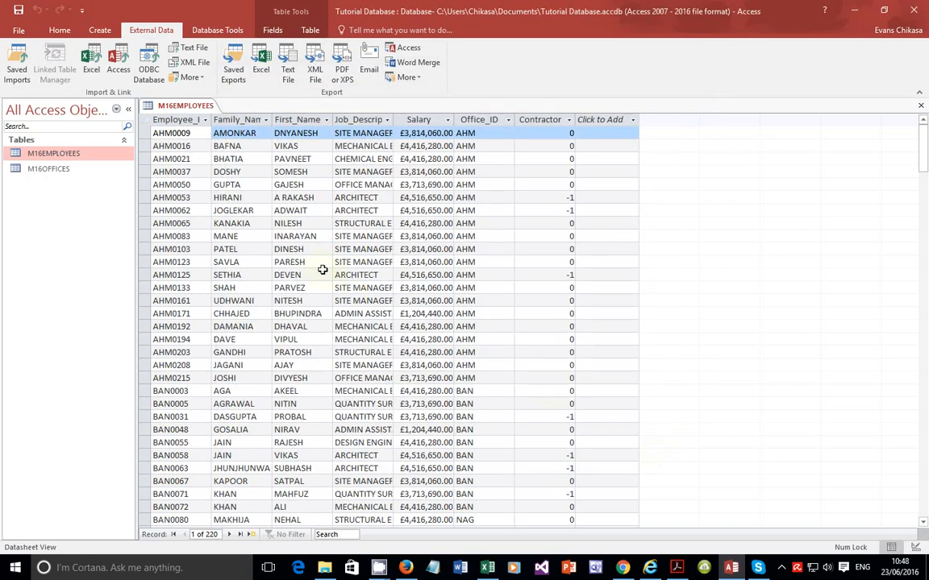
{"action": "double_click", "coordinate": [70, 170]}
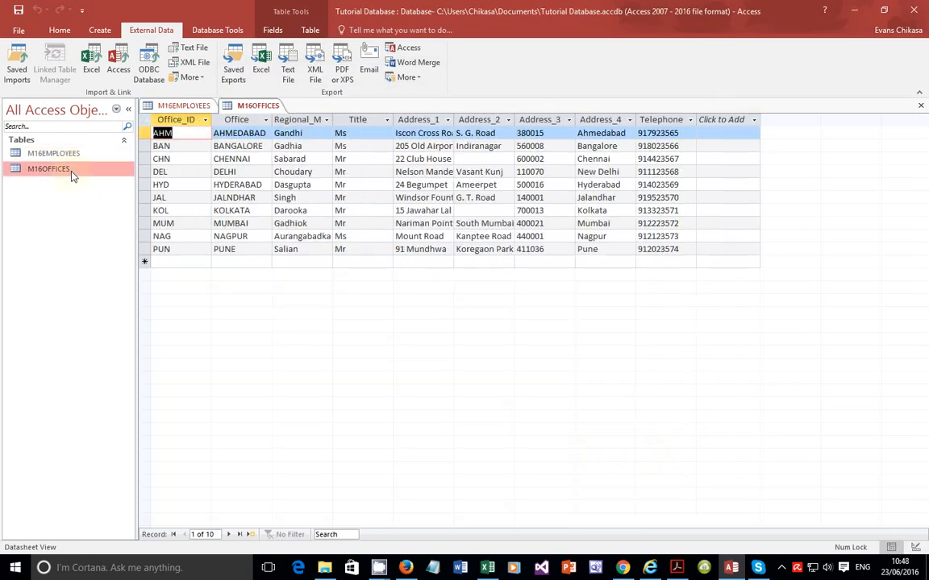
Step: Re-read the task's evidence requirement about field names and data types in both tables
{"action": "left_click", "coordinate": [78, 159]}
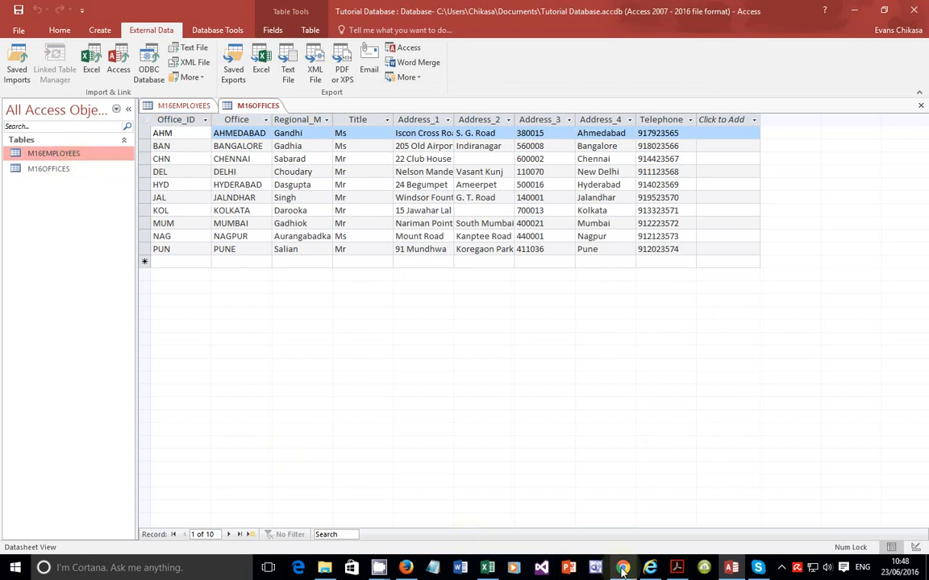
{"action": "left_click", "coordinate": [675, 567]}
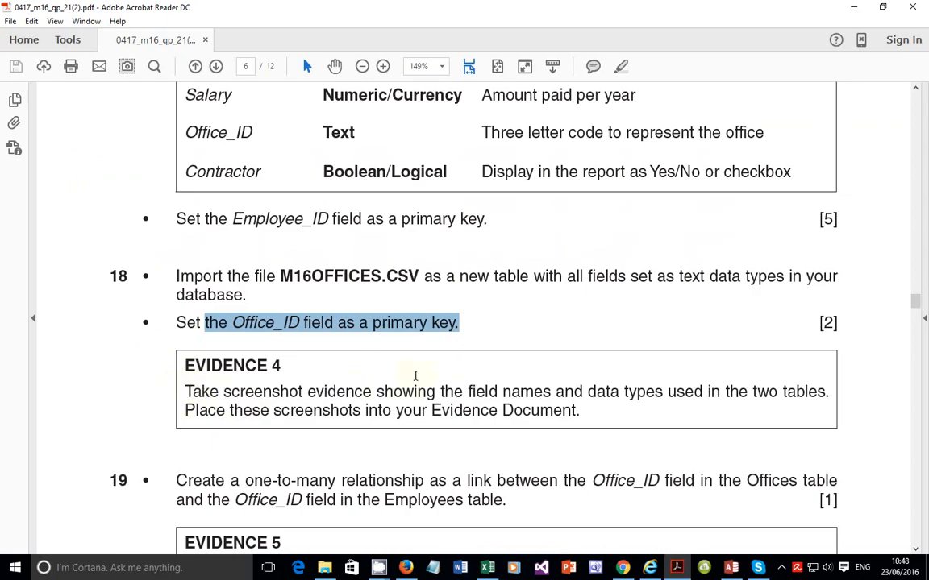
{"action": "left_click_drag", "start_coordinate": [588, 391], "coordinate": [815, 405]}
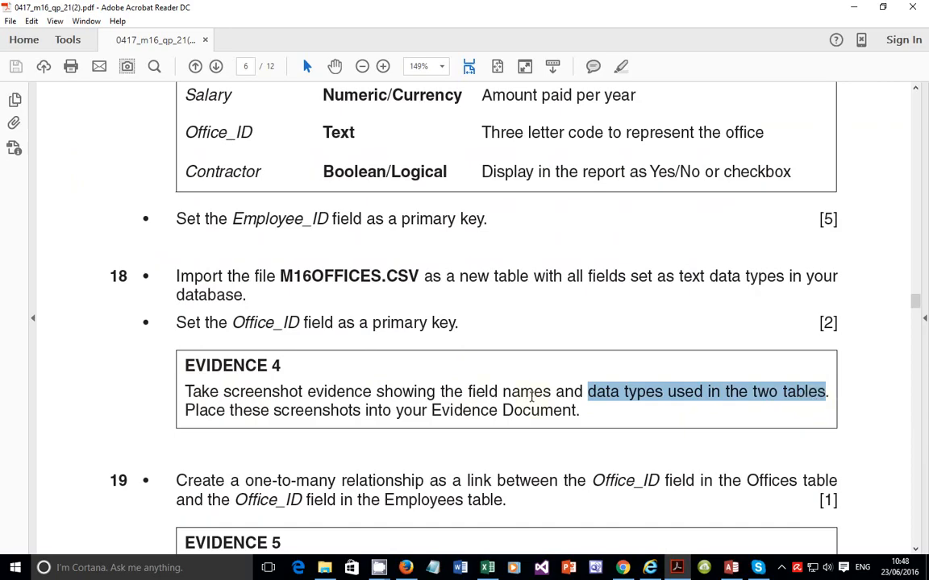
{"action": "left_click_drag", "start_coordinate": [472, 392], "coordinate": [802, 395]}
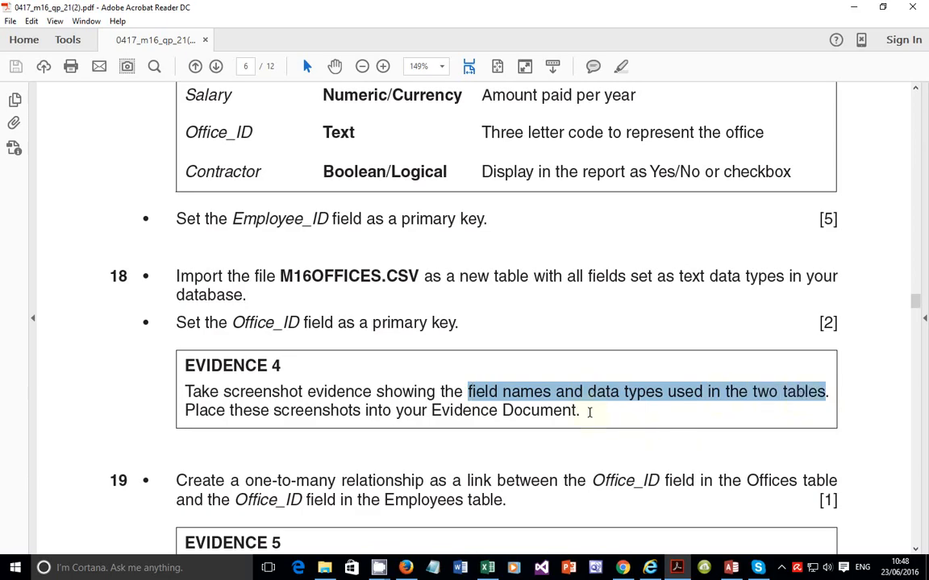
{"action": "left_click_drag", "start_coordinate": [589, 412], "coordinate": [433, 413]}
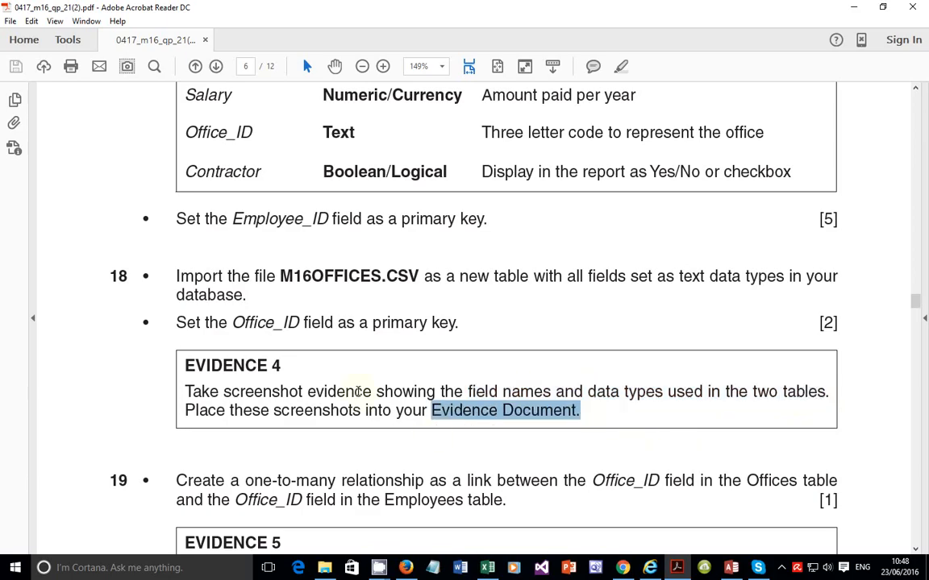
{"action": "left_click_drag", "start_coordinate": [467, 392], "coordinate": [703, 392]}
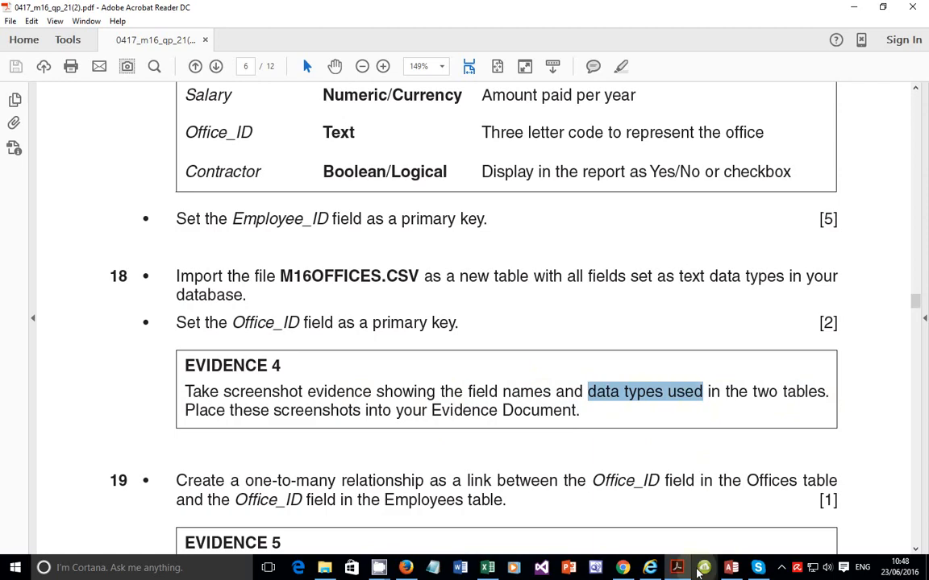
{"action": "left_click", "coordinate": [677, 566]}
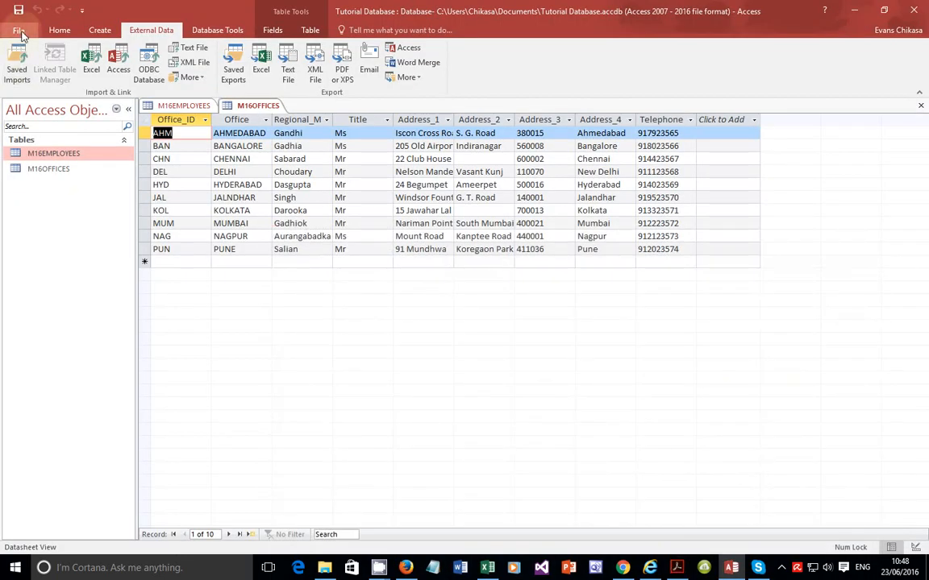
Step: Open M16EMPLOYEES in Design View and set the Salary field's decimal places to 0
{"action": "right_click", "coordinate": [48, 153]}
{"action": "mouse_move", "coordinate": [81, 204]}
{"action": "left_click", "coordinate": [82, 178]}
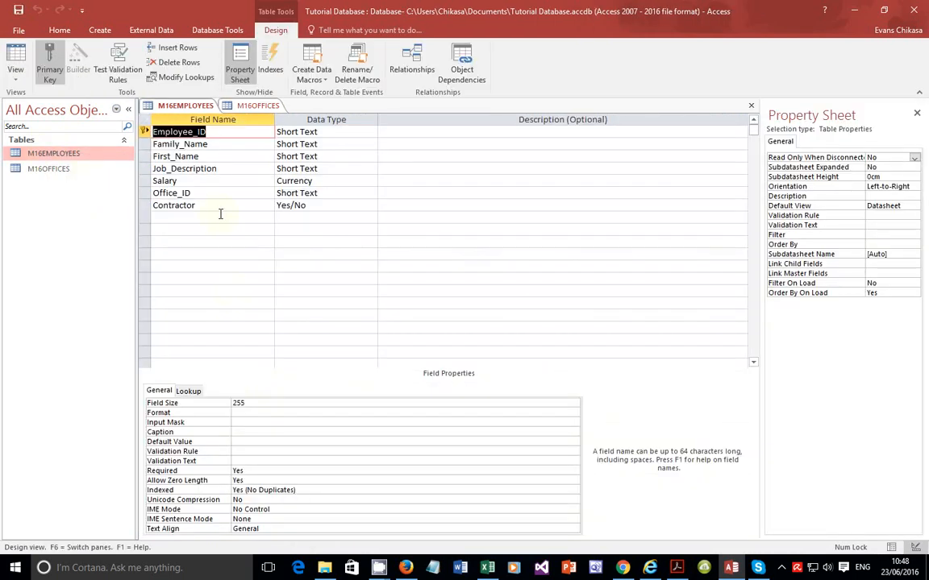
{"action": "left_click", "coordinate": [315, 180]}
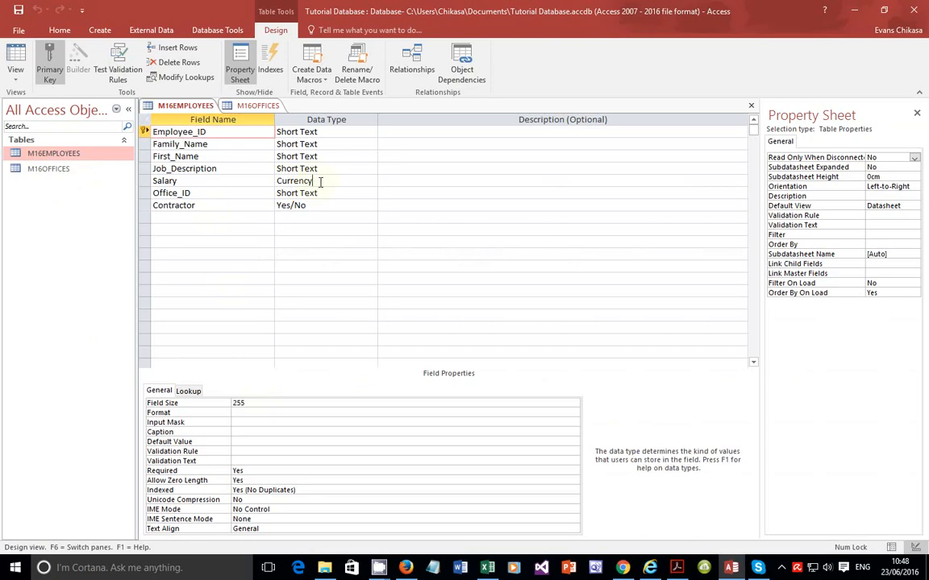
{"action": "left_click", "coordinate": [298, 411]}
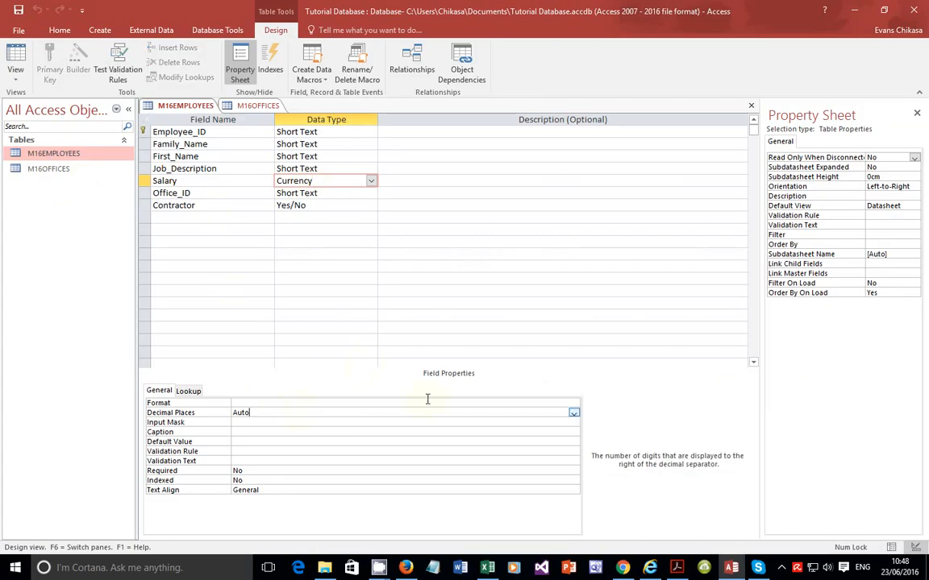
{"action": "left_click", "coordinate": [573, 414]}
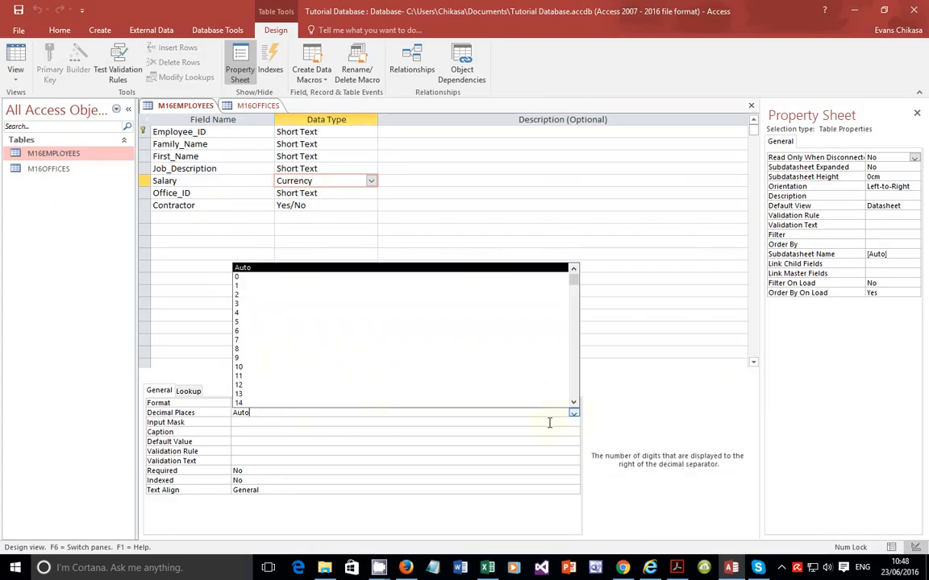
{"action": "left_click", "coordinate": [241, 278]}
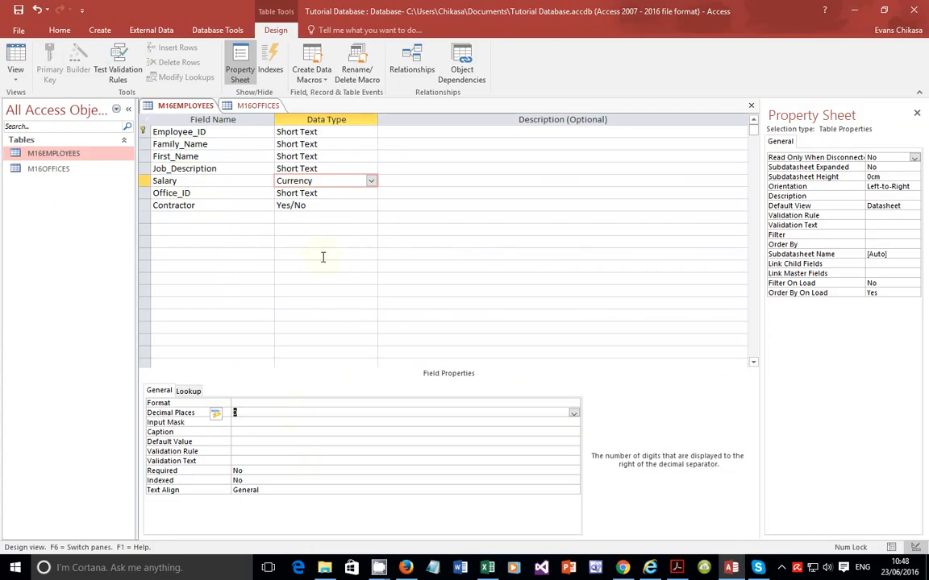
Step: Set the Contractor field's format to Yes/No
{"action": "left_click", "coordinate": [212, 203]}
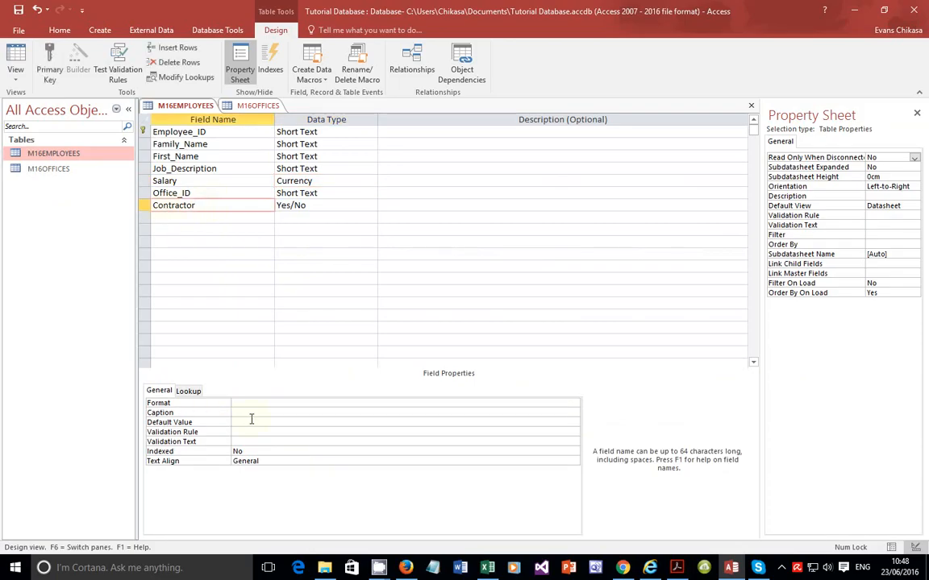
{"action": "left_click", "coordinate": [289, 403]}
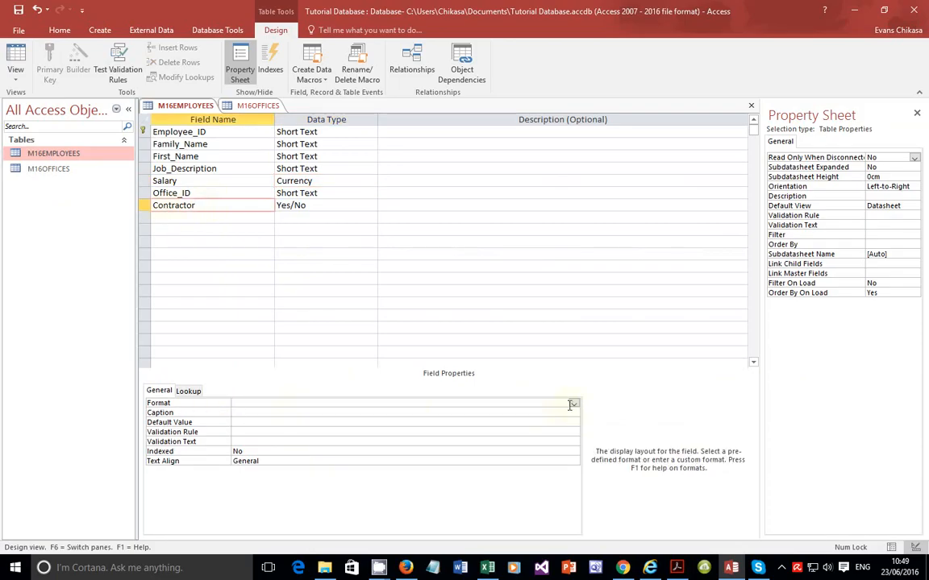
{"action": "left_click", "coordinate": [573, 403]}
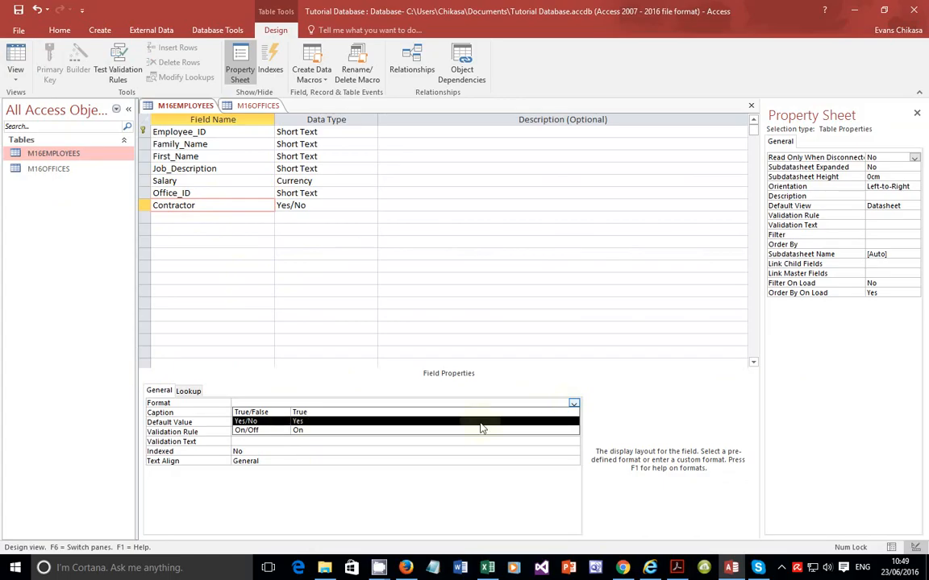
{"action": "left_click", "coordinate": [289, 423]}
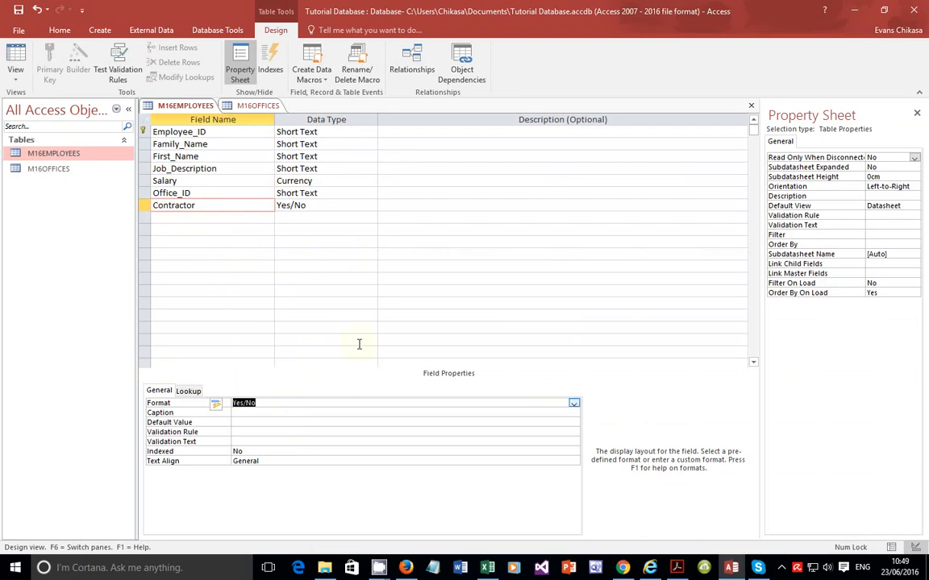
Step: Check the task's display requirement for the Contractor field in the instructions
{"action": "left_click", "coordinate": [677, 568]}
{"action": "scroll", "coordinate": [518, 337], "scroll_direction": "up", "scroll_amount": 1}
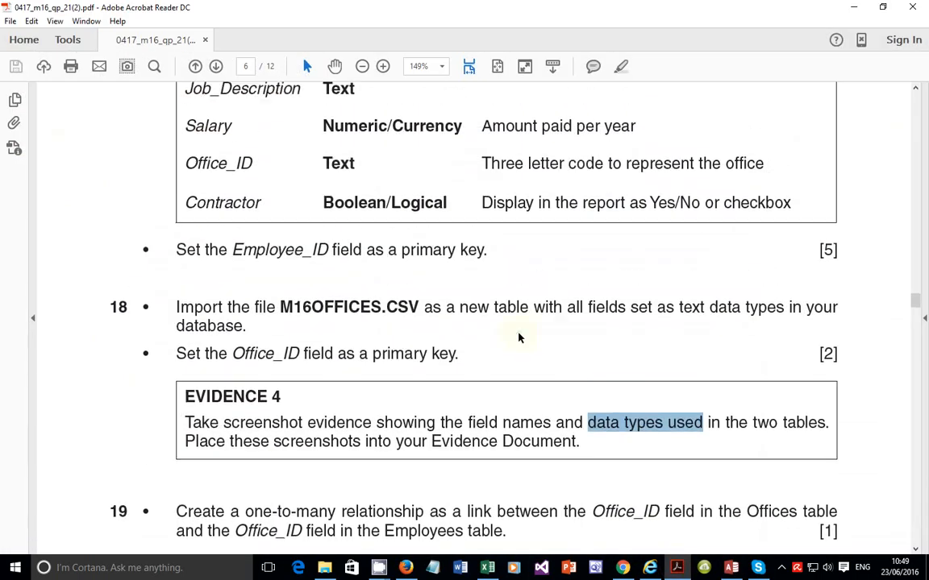
{"action": "left_click_drag", "start_coordinate": [642, 203], "coordinate": [791, 202]}
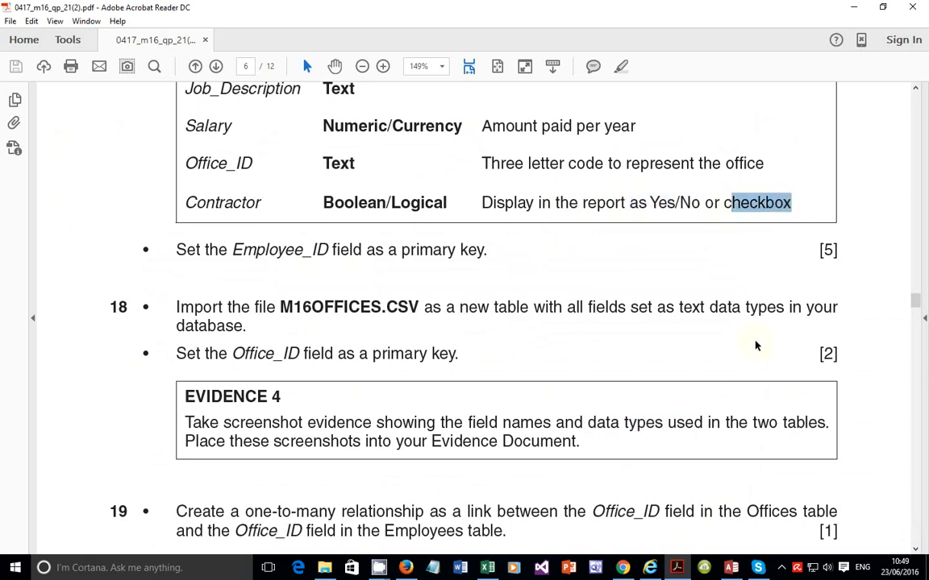
{"action": "left_click", "coordinate": [730, 568]}
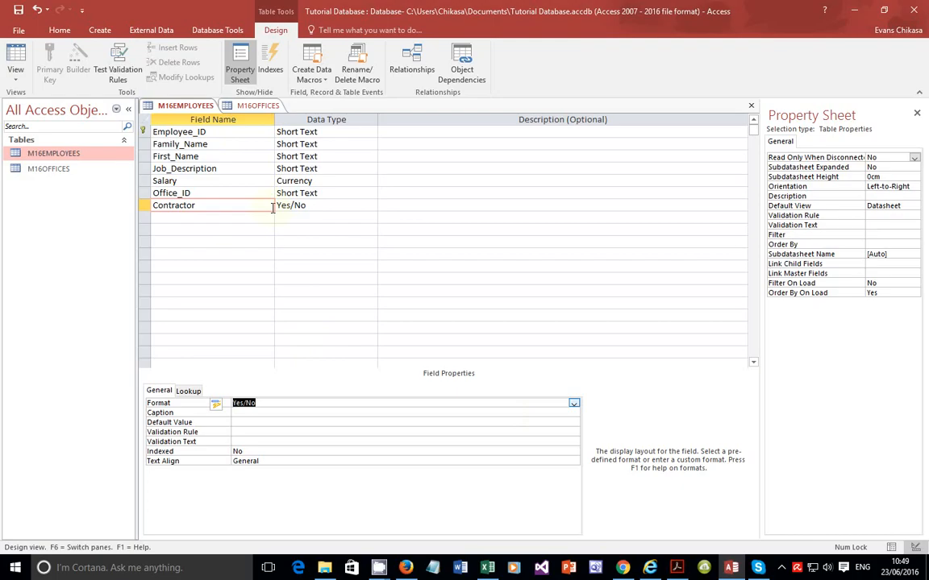
Step: Capture a screenshot of the M16EMPLOYEES design grid showing its field names and data types
{"action": "key", "text": "Print"}
{"action": "mouse_move", "coordinate": [137, 98]}
{"action": "left_mouse_down"}
{"action": "mouse_move", "coordinate": [269, 162]}
{"action": "mouse_move", "coordinate": [339, 232]}
{"action": "mouse_move", "coordinate": [379, 327]}
{"action": "mouse_move", "coordinate": [397, 416]}
{"action": "mouse_move", "coordinate": [415, 411]}
{"action": "left_mouse_up"}
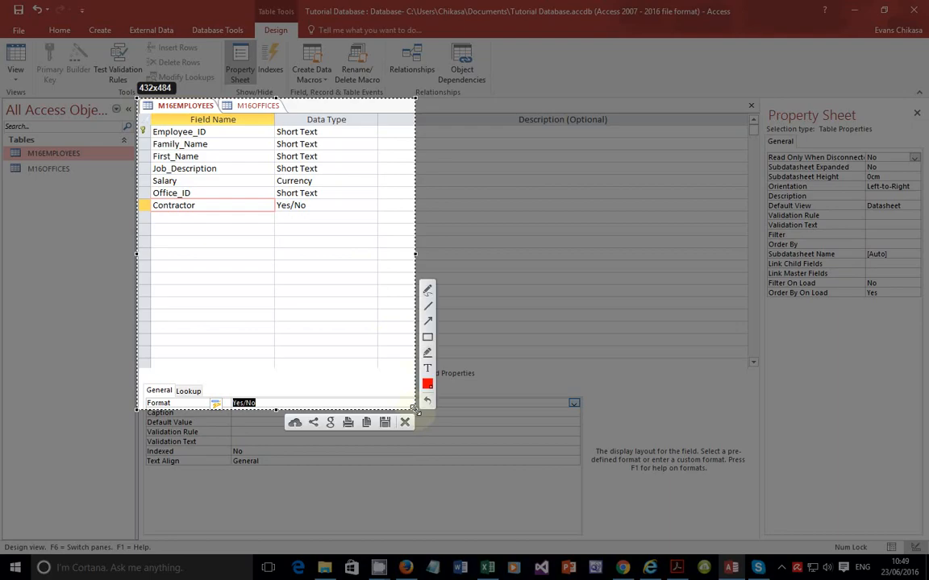
{"action": "left_click", "coordinate": [368, 423]}
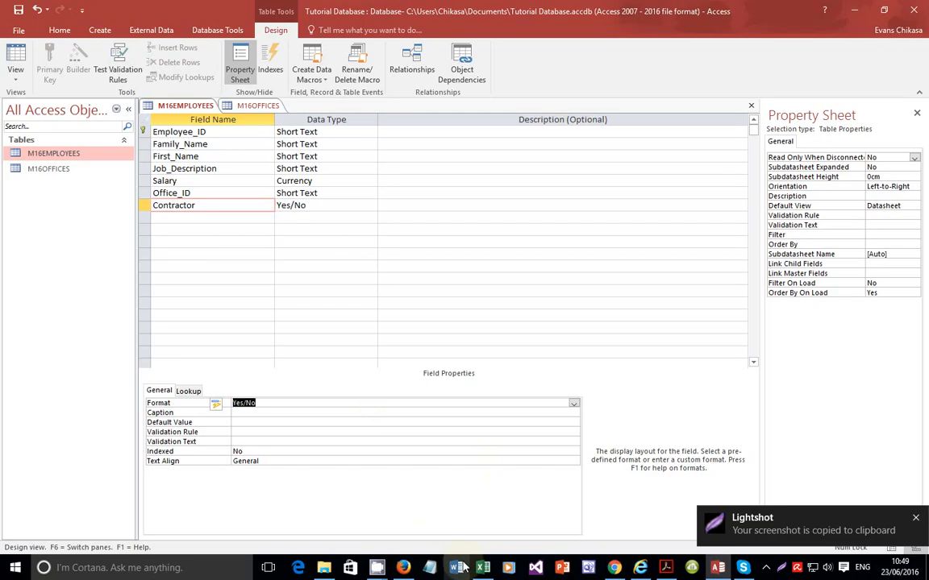
Step: Open the EVIDENCE0001 document and paste the employees screenshot on a new line under Evidence 4's 'Structure of the two tables'
{"action": "left_click", "coordinate": [323, 568]}
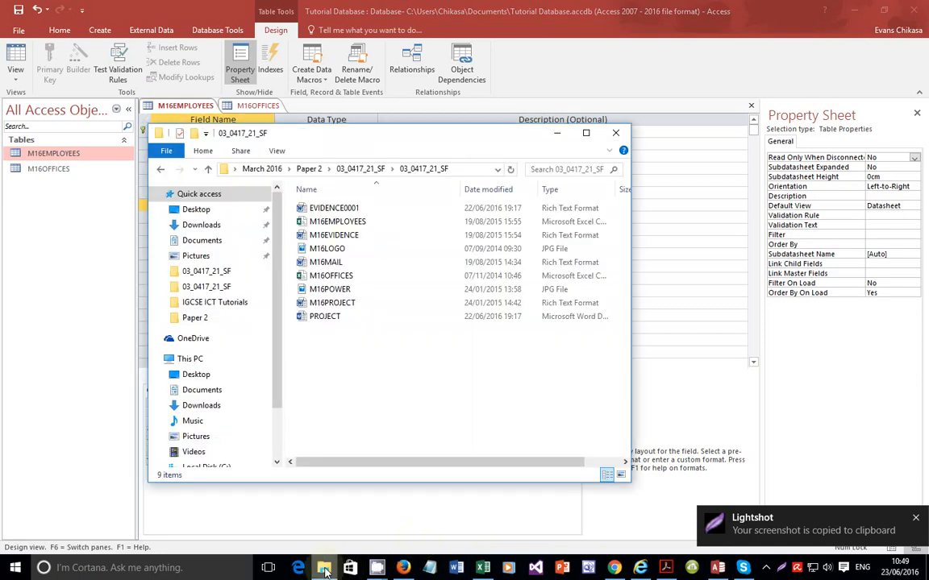
{"action": "double_click", "coordinate": [339, 211]}
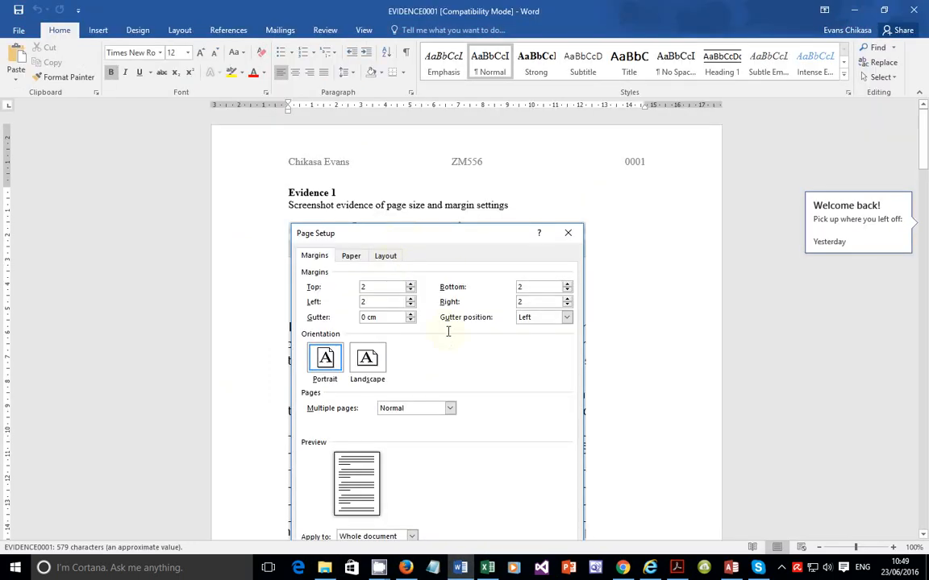
{"action": "scroll", "coordinate": [449, 331], "scroll_direction": "down", "scroll_amount": 20}
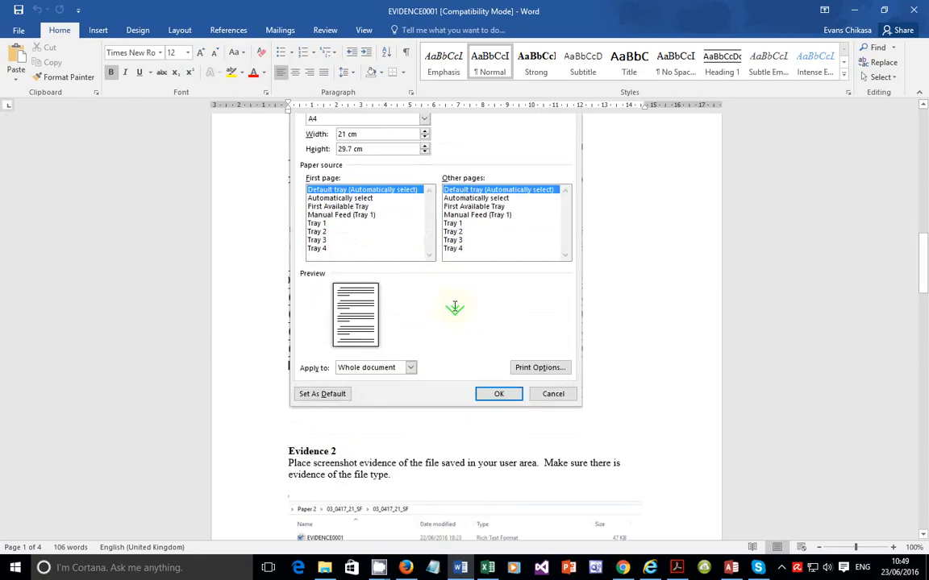
{"action": "scroll", "coordinate": [455, 307], "scroll_direction": "down", "scroll_amount": 12}
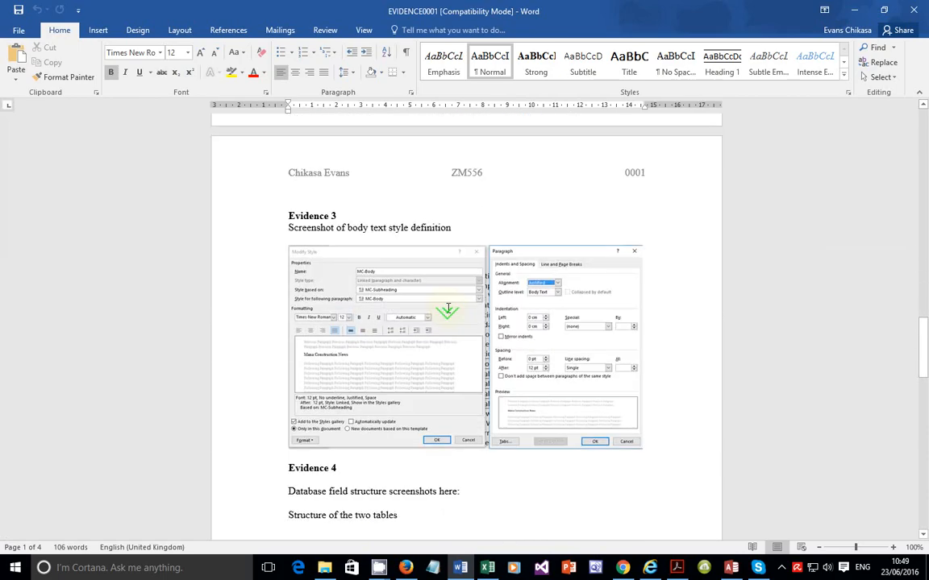
{"action": "scroll", "coordinate": [448, 308], "scroll_direction": "down", "scroll_amount": 10}
{"action": "scroll", "coordinate": [442, 290], "scroll_direction": "up", "scroll_amount": 5}
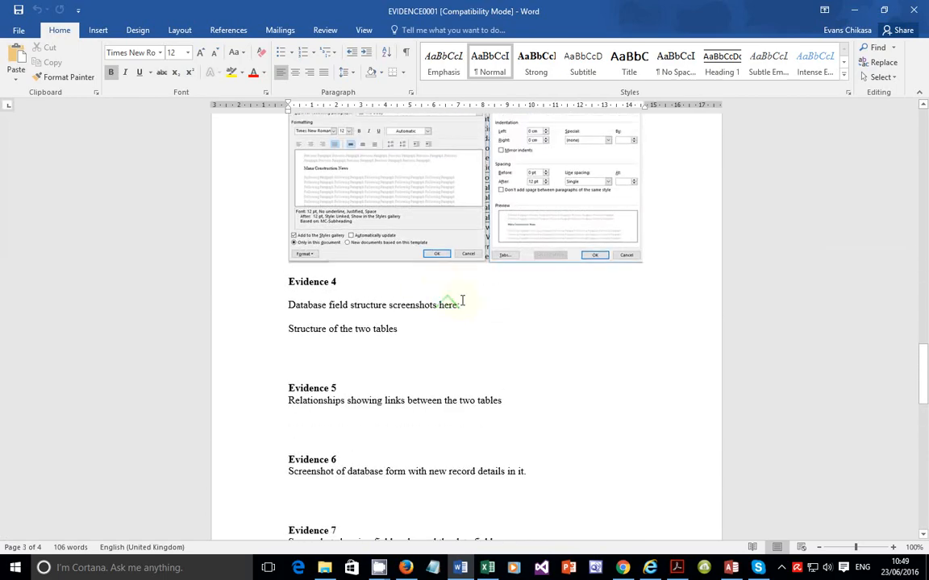
{"action": "left_click", "coordinate": [417, 331]}
{"action": "key", "text": "Return"}
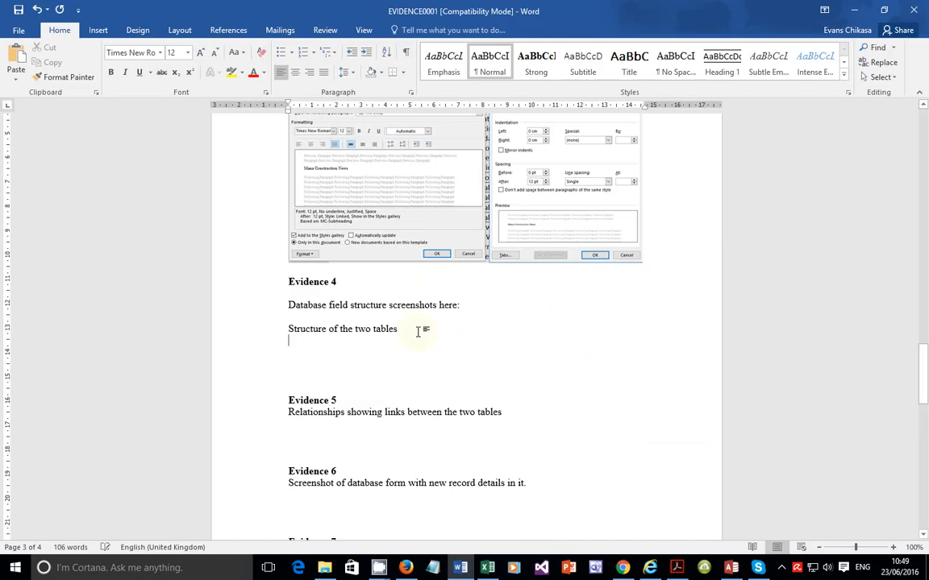
{"action": "key", "text": "ctrl+v"}
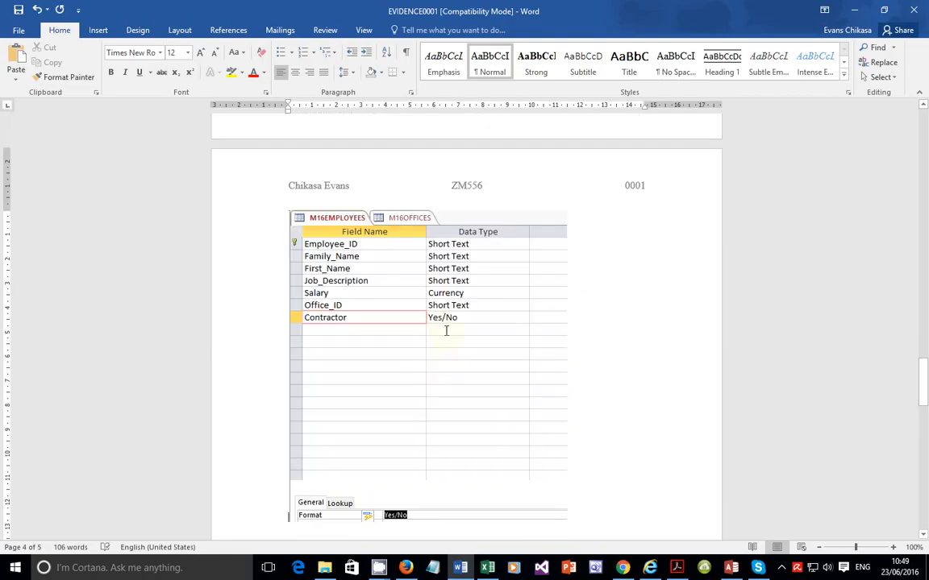
Step: Shrink the pasted employees screenshot slightly so it fits below the Evidence 4 heading
{"action": "scroll", "coordinate": [435, 327], "scroll_direction": "up", "scroll_amount": 6}
{"action": "scroll", "coordinate": [448, 326], "scroll_direction": "up", "scroll_amount": 4}
{"action": "scroll", "coordinate": [443, 329], "scroll_direction": "down", "scroll_amount": 12}
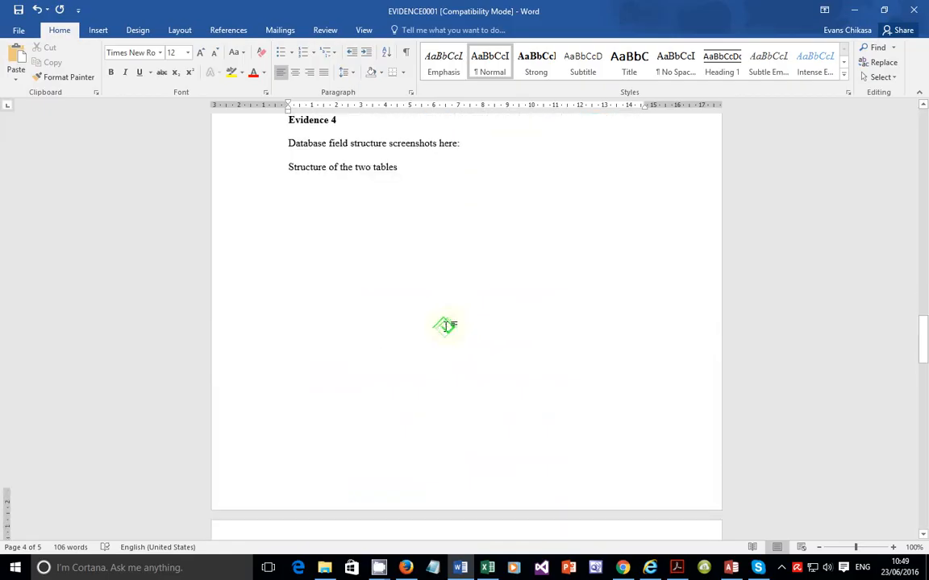
{"action": "left_click", "coordinate": [415, 342]}
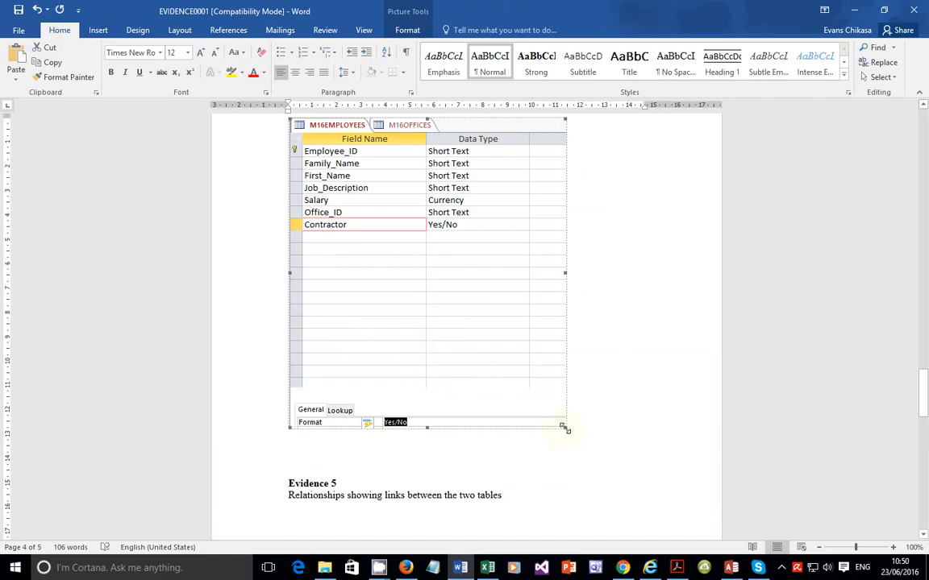
{"action": "left_click_drag", "start_coordinate": [564, 427], "coordinate": [553, 372]}
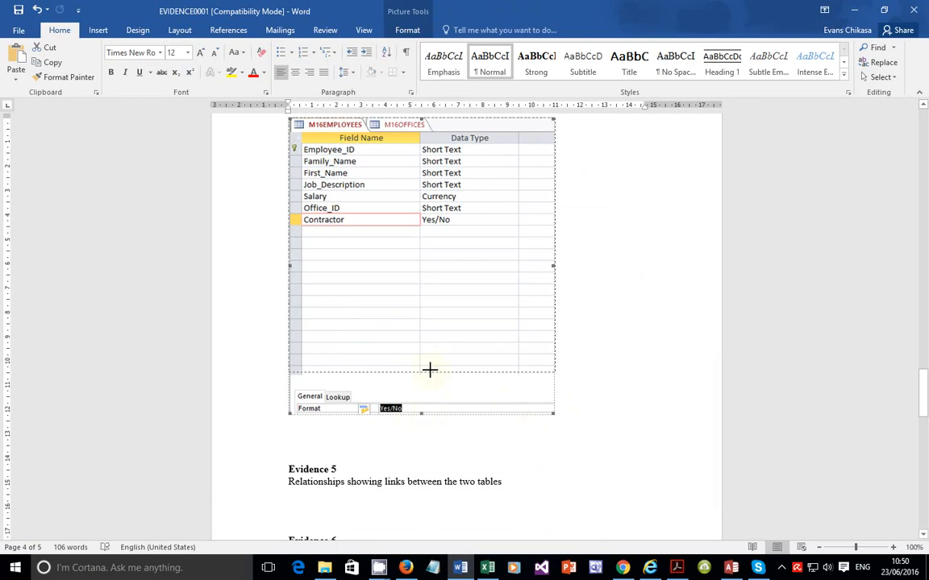
{"action": "scroll", "coordinate": [429, 363], "scroll_direction": "down", "scroll_amount": 7}
{"action": "scroll", "coordinate": [447, 368], "scroll_direction": "up", "scroll_amount": 1}
{"action": "scroll", "coordinate": [447, 368], "scroll_direction": "up", "scroll_amount": 10}
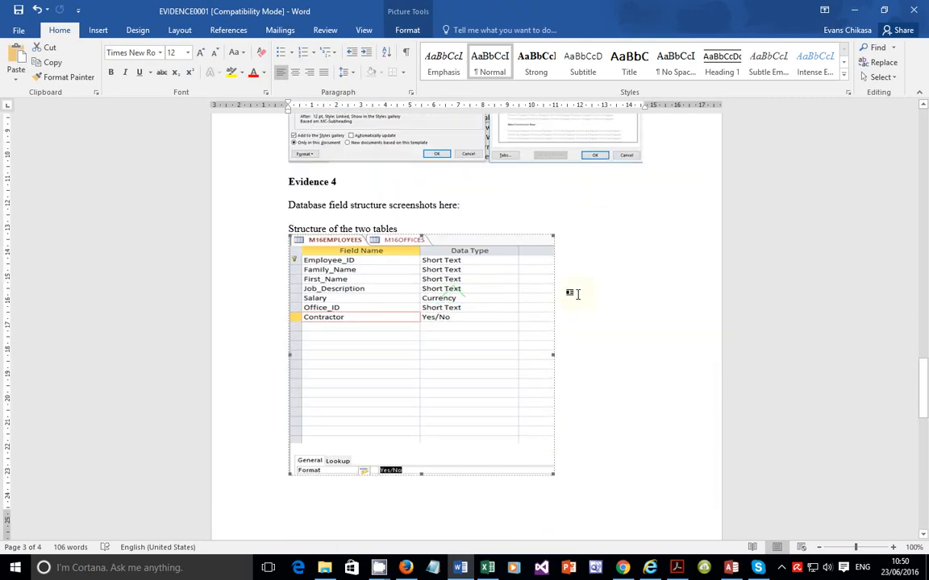
{"action": "scroll", "coordinate": [526, 323], "scroll_direction": "down", "scroll_amount": 9}
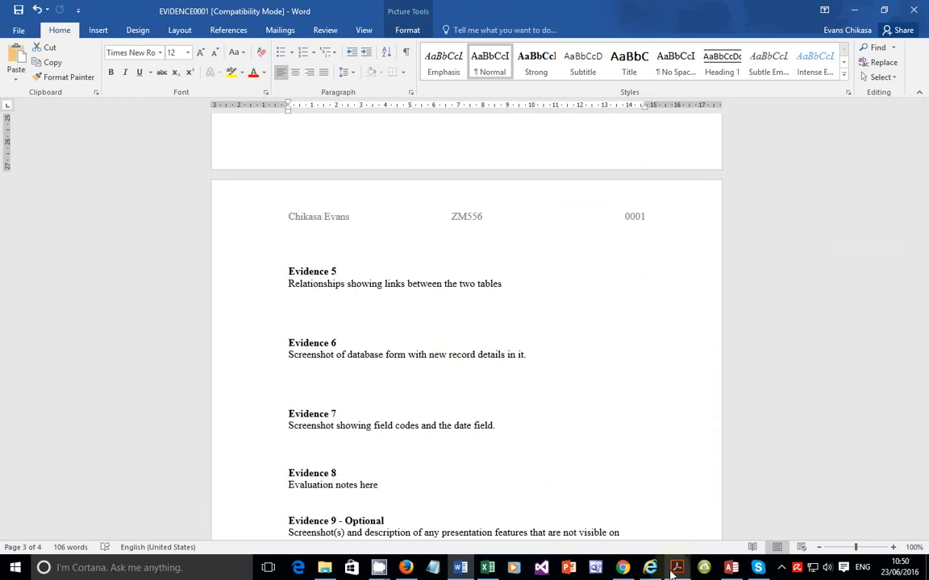
Step: Return to the database and open the M16OFFICES table in Design View
{"action": "left_click", "coordinate": [731, 567]}
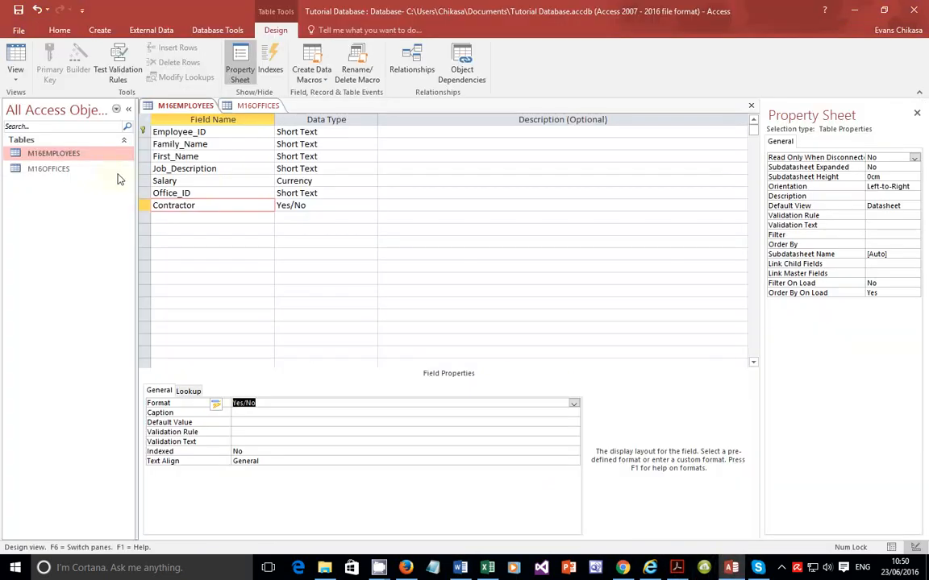
{"action": "left_click", "coordinate": [89, 173]}
{"action": "right_click", "coordinate": [87, 174]}
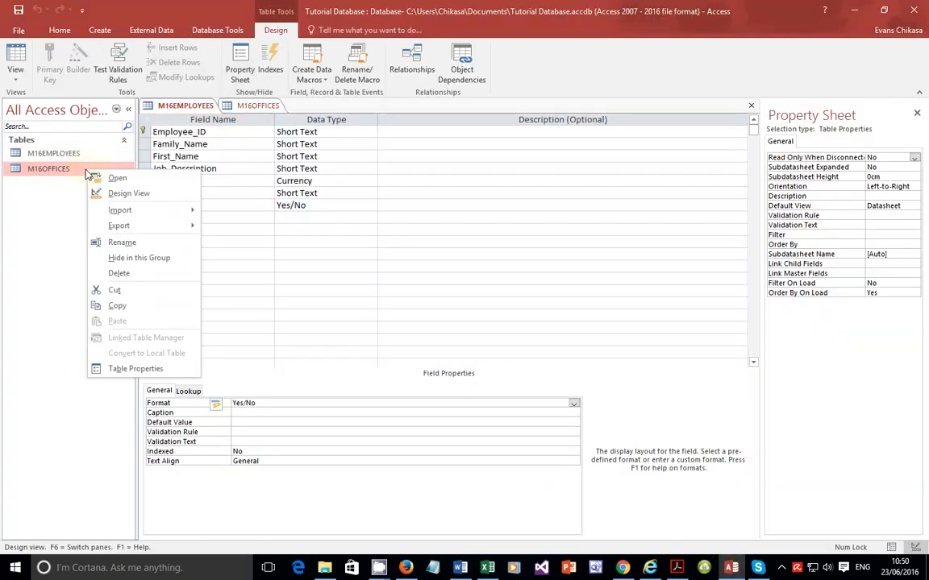
{"action": "left_click", "coordinate": [111, 195]}
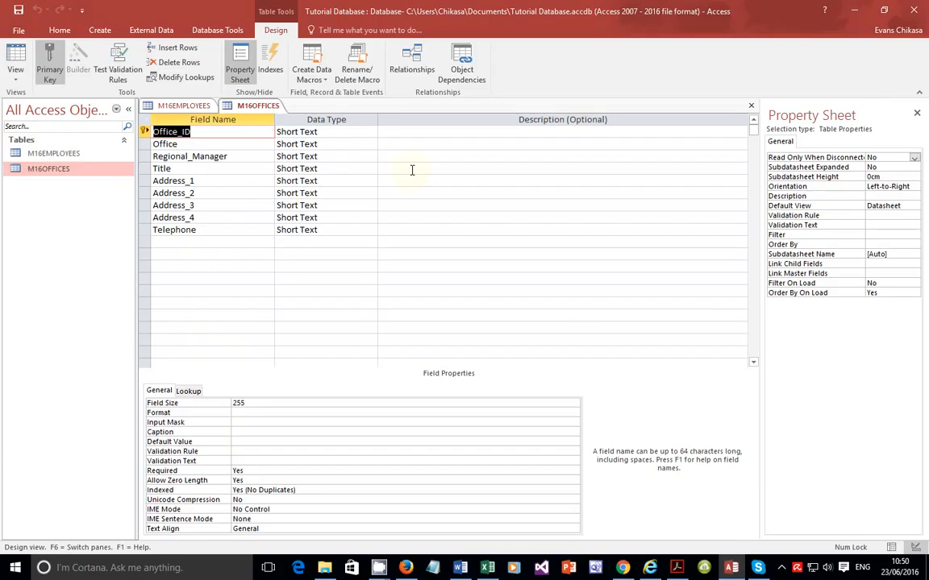
Step: Capture a screenshot of the M16OFFICES design grid showing its field names and data types
{"action": "key", "text": "Print"}
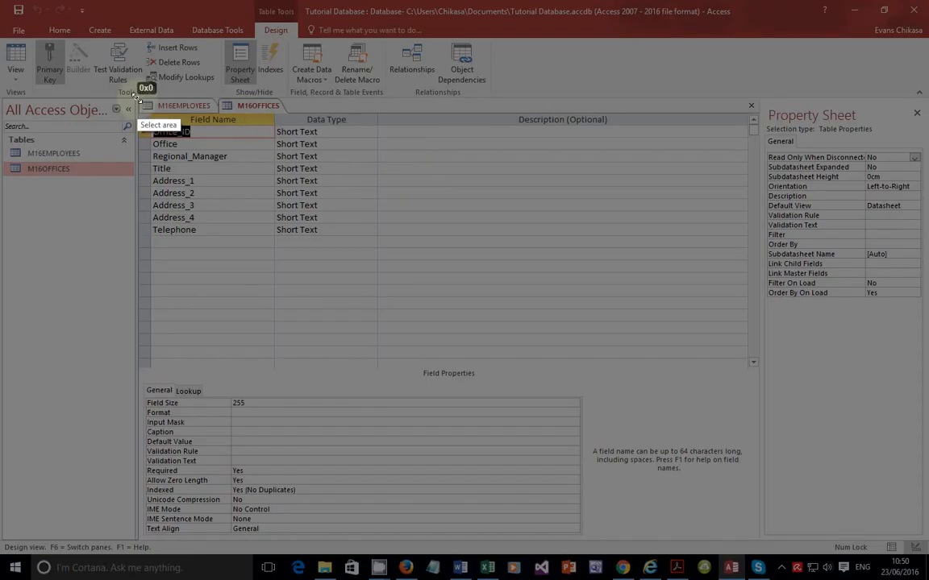
{"action": "mouse_move", "coordinate": [135, 98]}
{"action": "left_mouse_down"}
{"action": "mouse_move", "coordinate": [305, 254]}
{"action": "mouse_move", "coordinate": [379, 264]}
{"action": "left_mouse_up"}
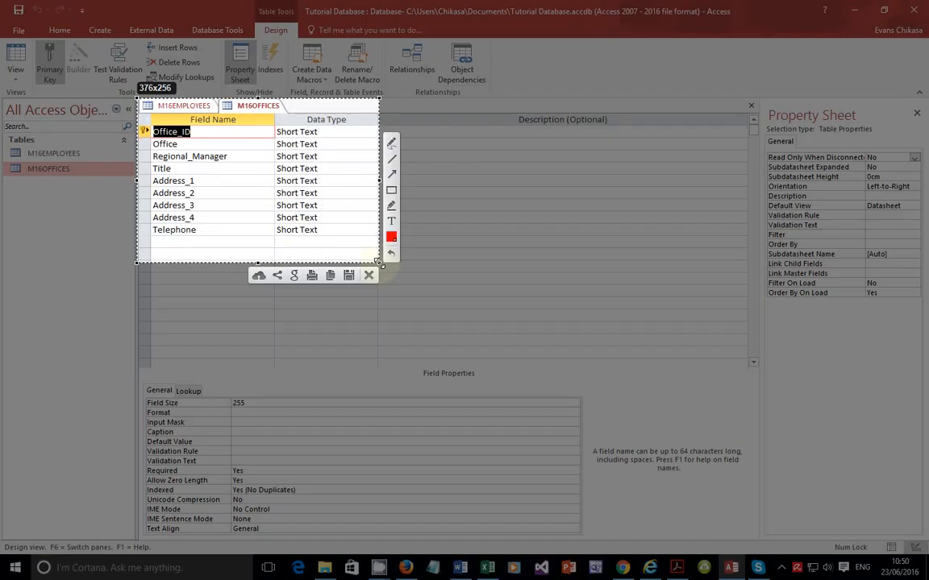
{"action": "left_click", "coordinate": [330, 275]}
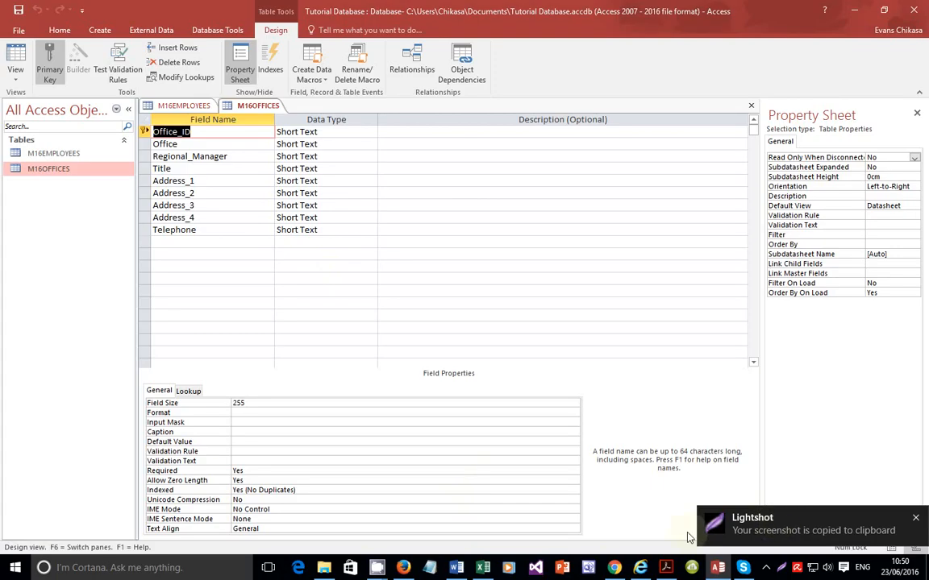
Step: Paste the offices screenshot below the employees screenshot in the evidence document's Evidence 4 section
{"action": "left_click", "coordinate": [454, 569]}
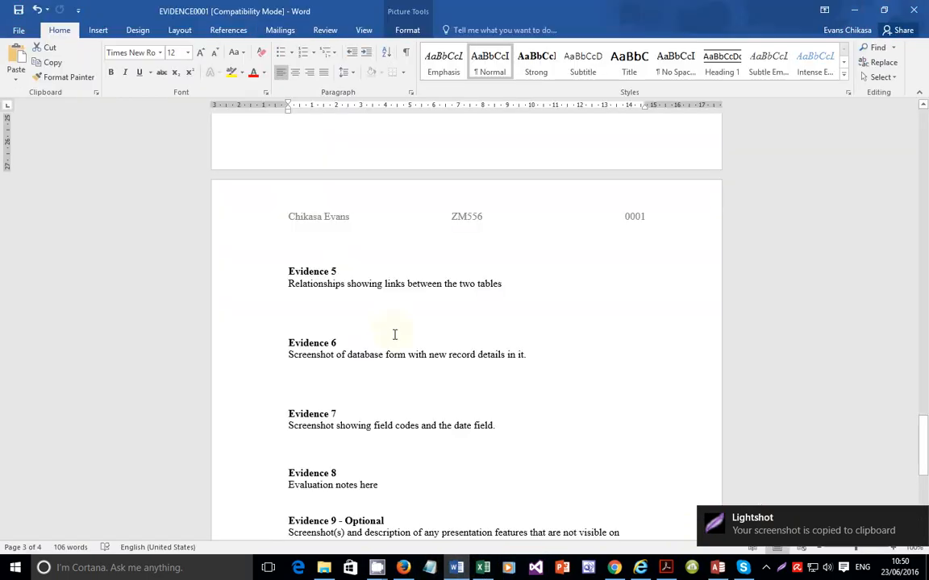
{"action": "scroll", "coordinate": [378, 345], "scroll_direction": "up", "scroll_amount": 1}
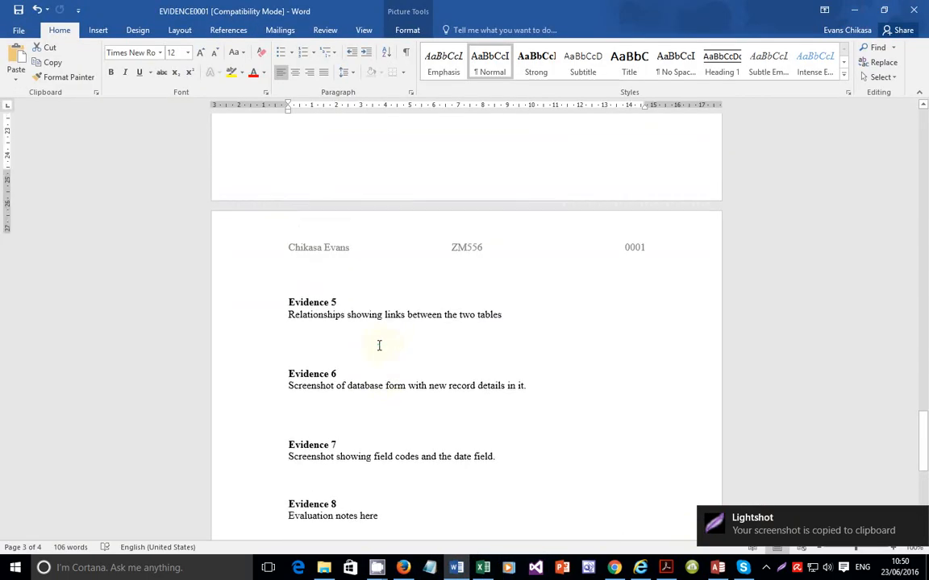
{"action": "scroll", "coordinate": [379, 345], "scroll_direction": "up", "scroll_amount": 5}
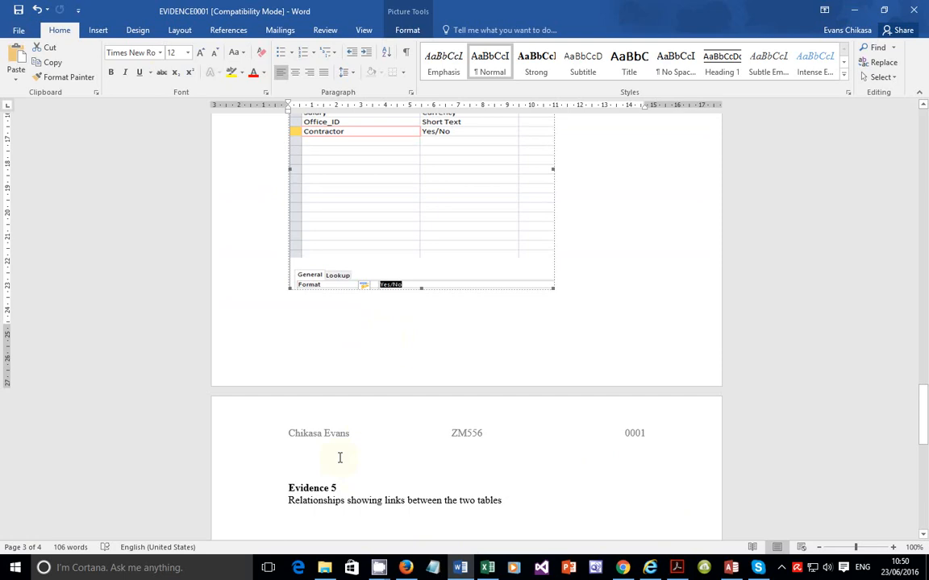
{"action": "left_click", "coordinate": [372, 308]}
{"action": "key", "text": "ctrl+v"}
{"action": "scroll", "coordinate": [379, 317], "scroll_direction": "down", "scroll_amount": 2}
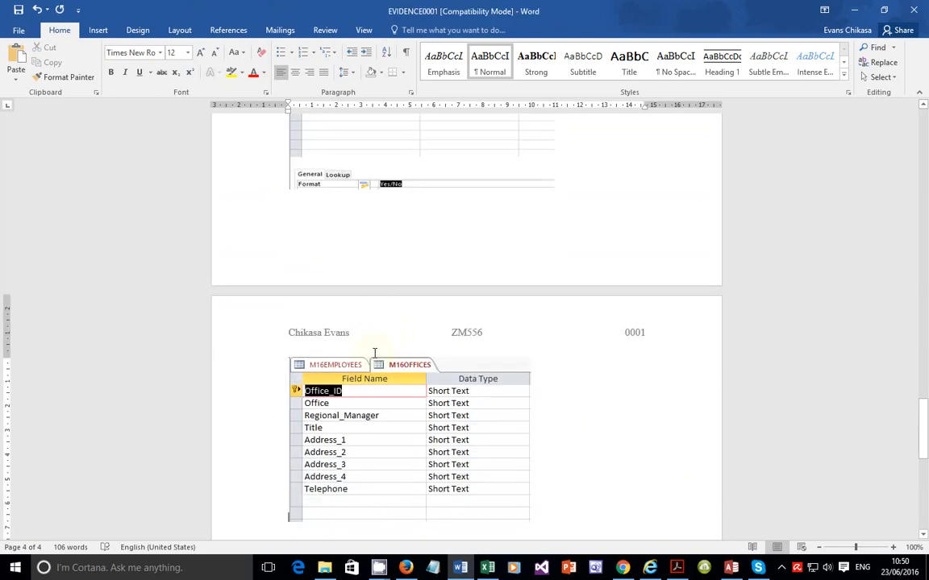
{"action": "scroll", "coordinate": [374, 352], "scroll_direction": "down", "scroll_amount": 4}
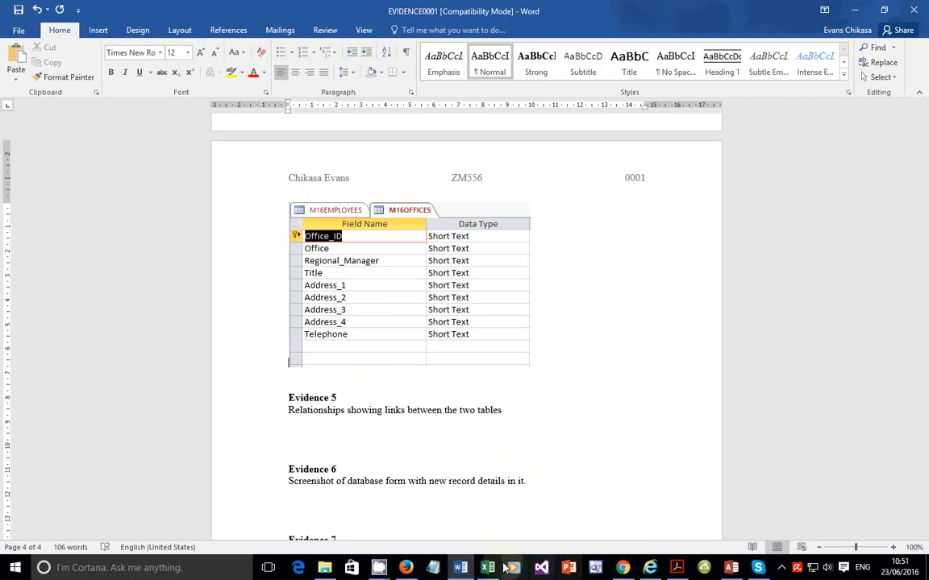
Step: Read task 19 in the question paper about creating a one-to-many relationship on Office_ID
{"action": "left_click", "coordinate": [679, 572]}
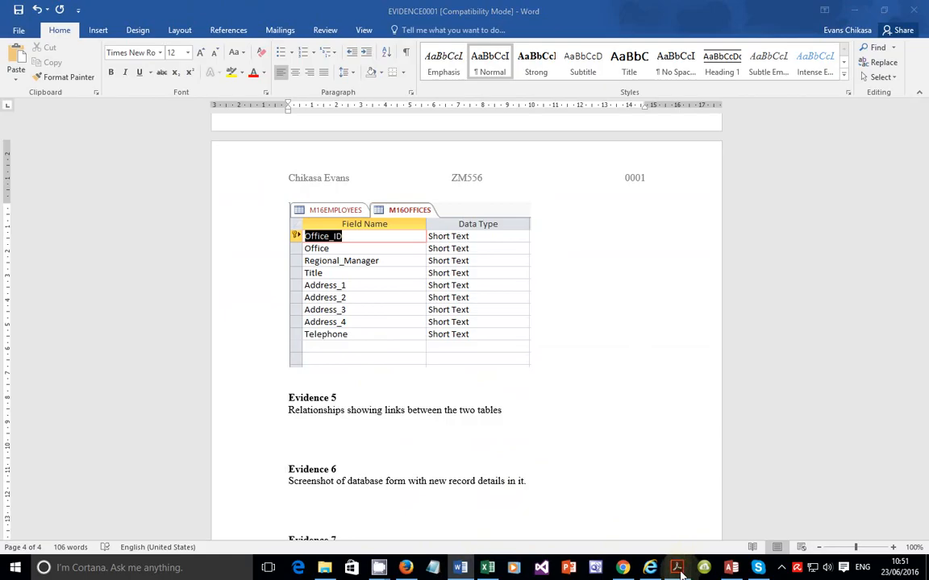
{"action": "scroll", "coordinate": [349, 321], "scroll_direction": "down", "scroll_amount": 3}
{"action": "scroll", "coordinate": [349, 322], "scroll_direction": "down", "scroll_amount": 1}
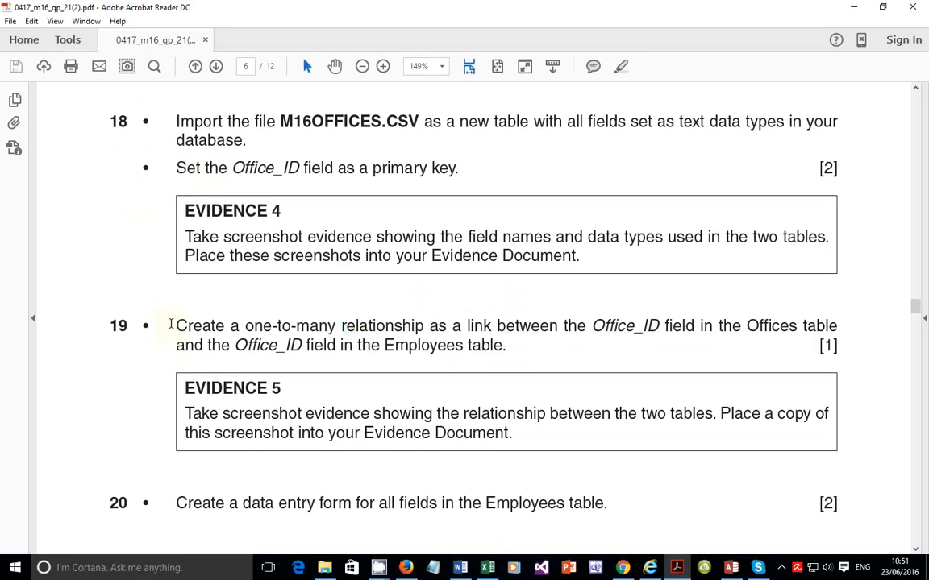
{"action": "left_click_drag", "start_coordinate": [171, 325], "coordinate": [554, 342]}
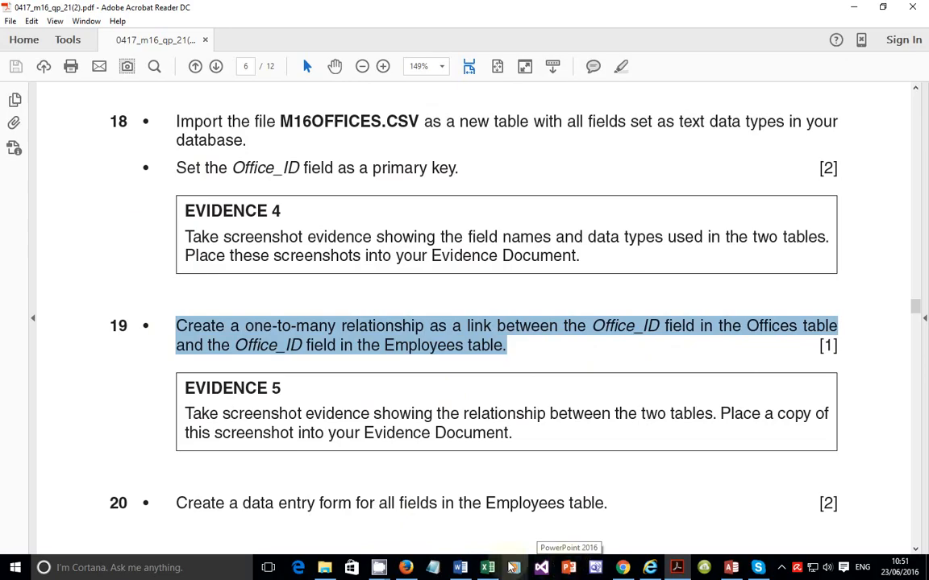
Step: Create a new blank Word document with the heading 'Relationships' enlarged to 18 pt, followed by a new line
{"action": "right_click", "coordinate": [462, 568]}
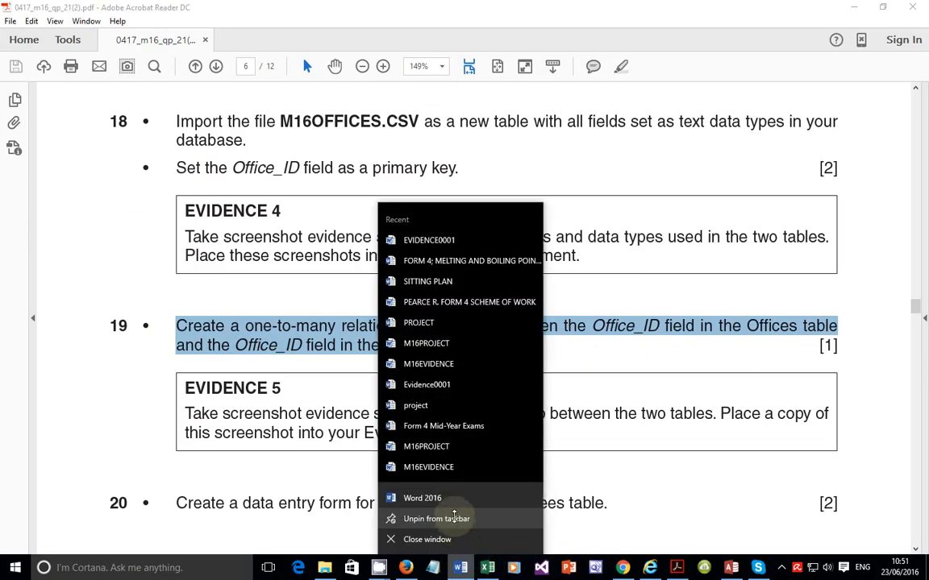
{"action": "left_click", "coordinate": [425, 498]}
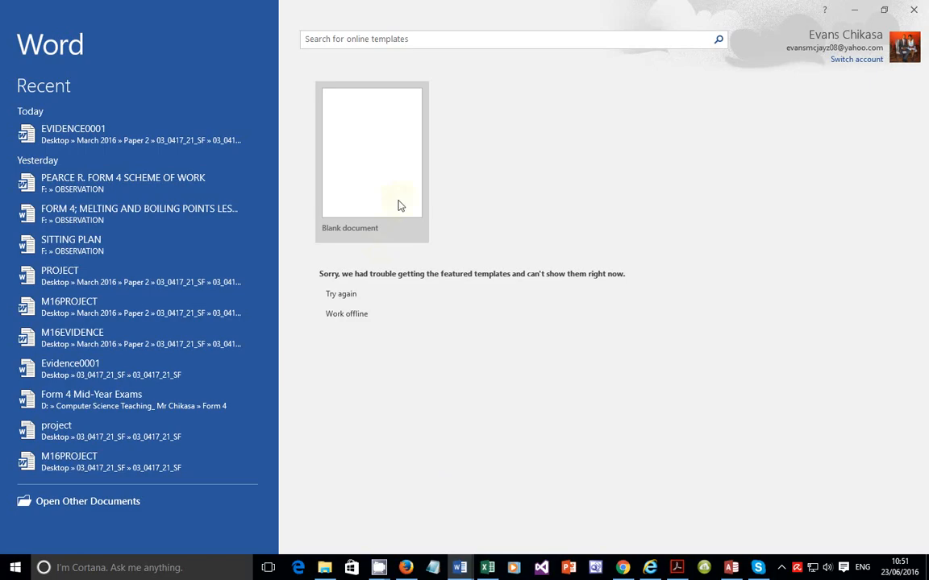
{"action": "left_click", "coordinate": [398, 206]}
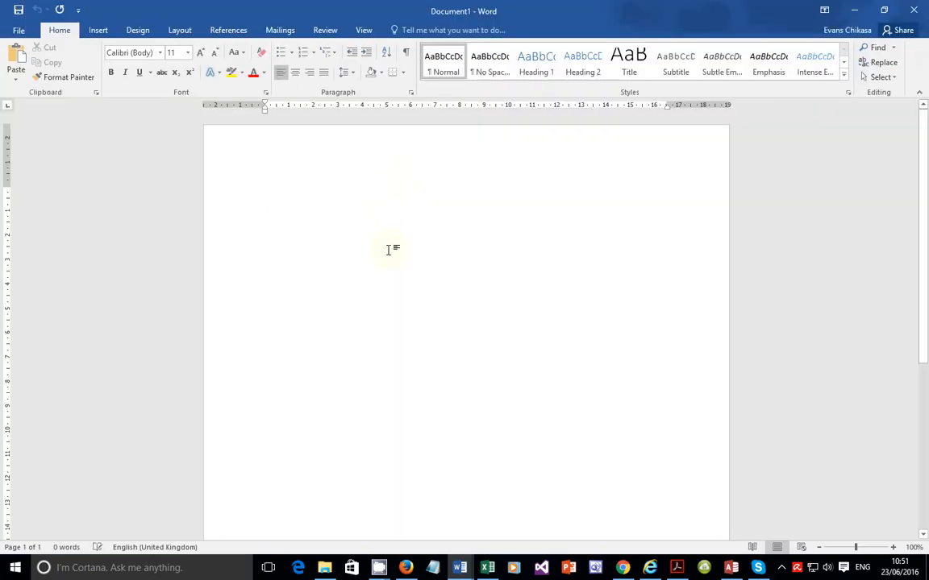
{"action": "type", "text": "Rela"}
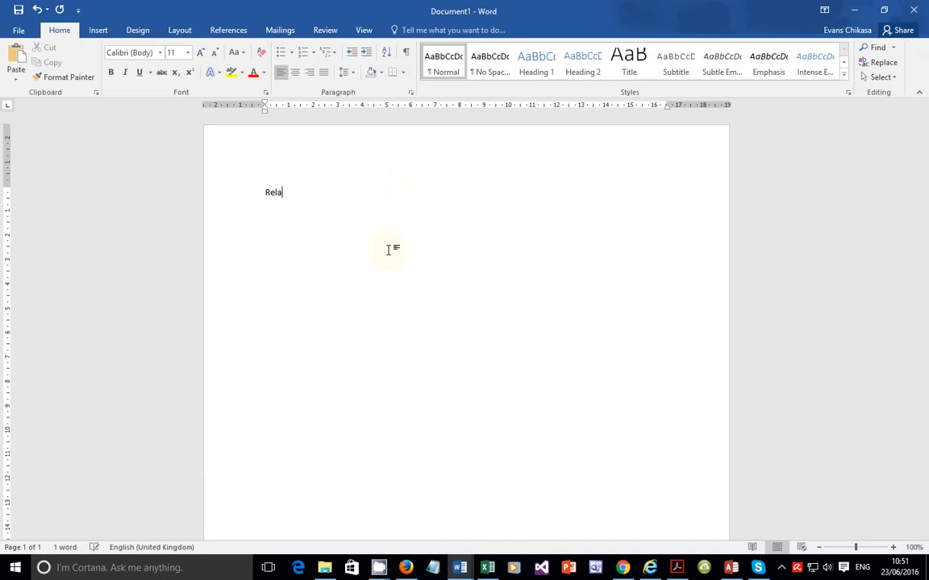
{"action": "type", "text": "tionships"}
{"action": "key", "text": "ctrl+a"}
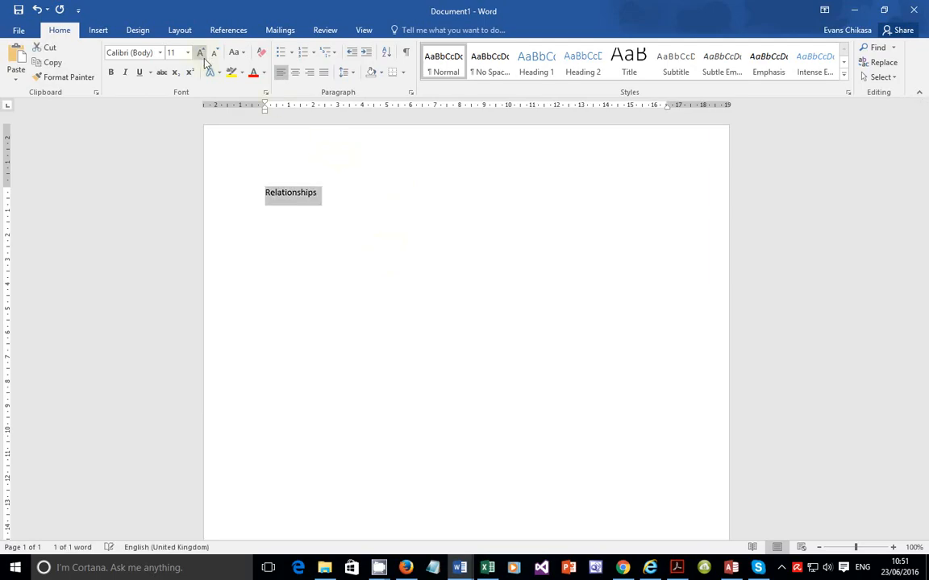
{"action": "left_click", "coordinate": [201, 54]}
{"action": "left_click", "coordinate": [201, 53]}
{"action": "left_click", "coordinate": [201, 53]}
{"action": "left_click", "coordinate": [200, 53]}
{"action": "left_click", "coordinate": [380, 190]}
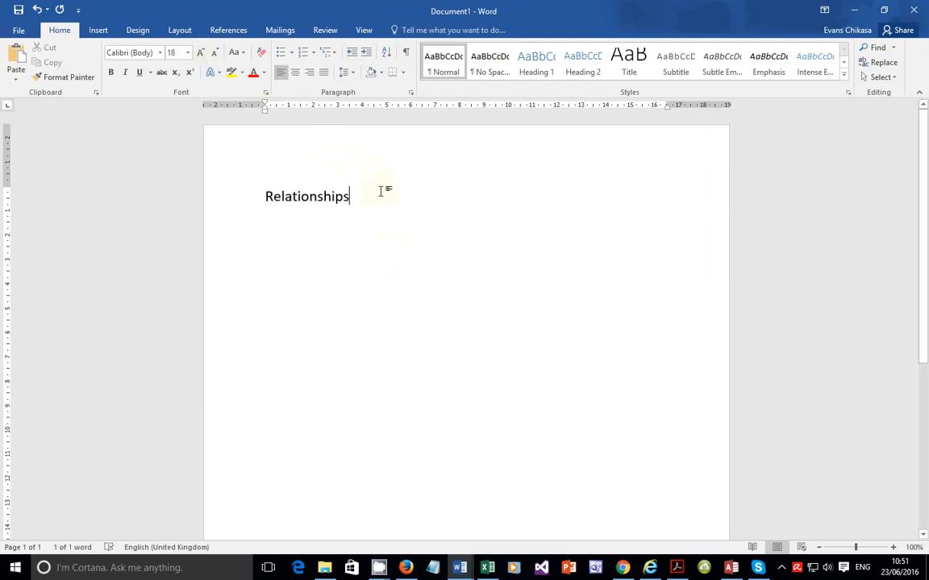
{"action": "key", "text": "Return"}
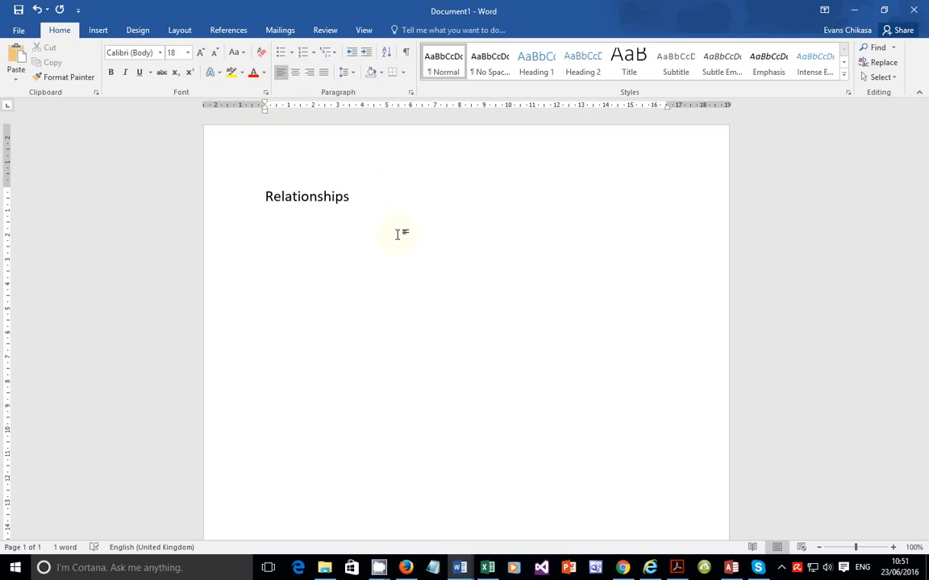
Step: Add the line 'Relational databases' under the heading and start a new line
{"action": "type", "text": "relation"}
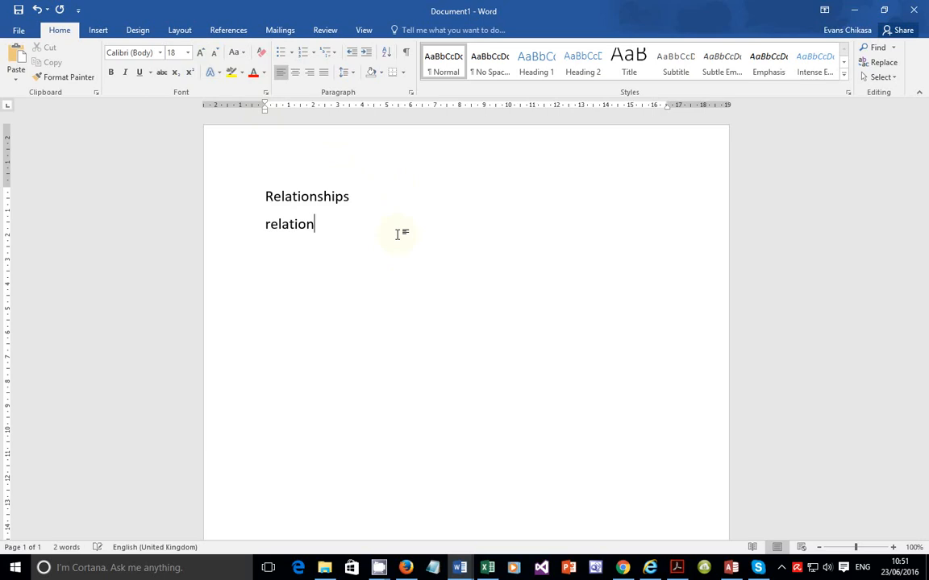
{"action": "type", "text": "al "}
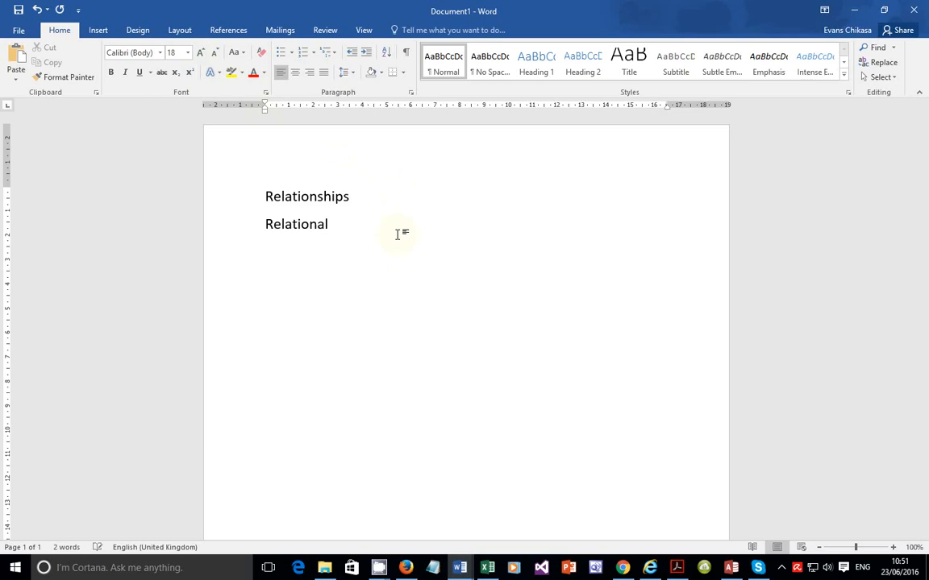
{"action": "type", "text": "databases"}
{"action": "key", "text": "Return"}
Step: Add the line 'Two or more tables', correcting its spelling, and start a new line
{"action": "type", "text": "tow or "}
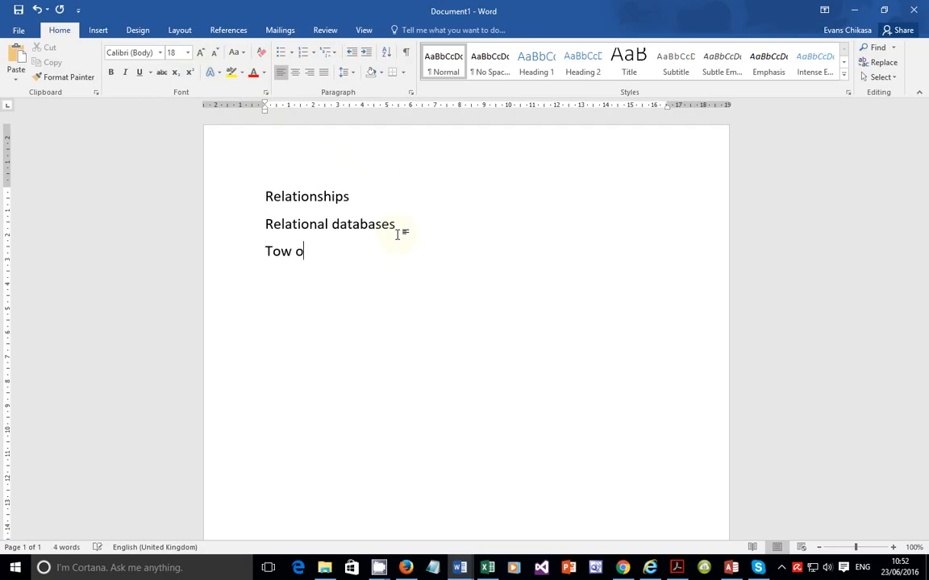
{"action": "type", "text": "more tabkle"}
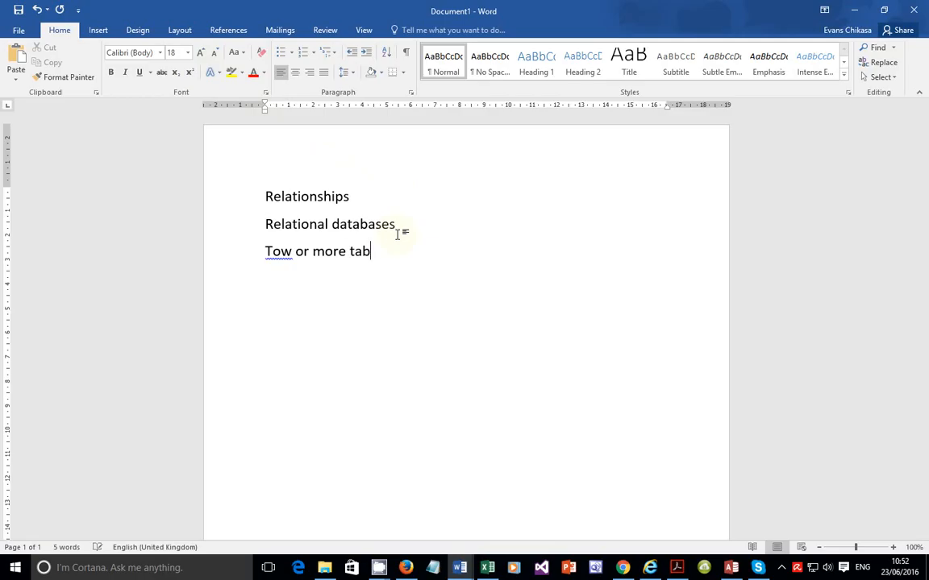
{"action": "key", "text": "BackSpace"}
{"action": "key", "text": "BackSpace"}
{"action": "key", "text": "BackSpace"}
{"action": "type", "text": "les"}
{"action": "key", "text": "ctrl+Left"}
{"action": "key", "text": "ctrl+Left"}
{"action": "key", "text": "ctrl+Left"}
{"action": "key", "text": "ctrl+Left"}
{"action": "key", "text": "Right"}
{"action": "key", "text": "Delete"}
{"action": "key", "text": "Right"}
{"action": "type", "text": "o"}
{"action": "left_click", "coordinate": [408, 235]}
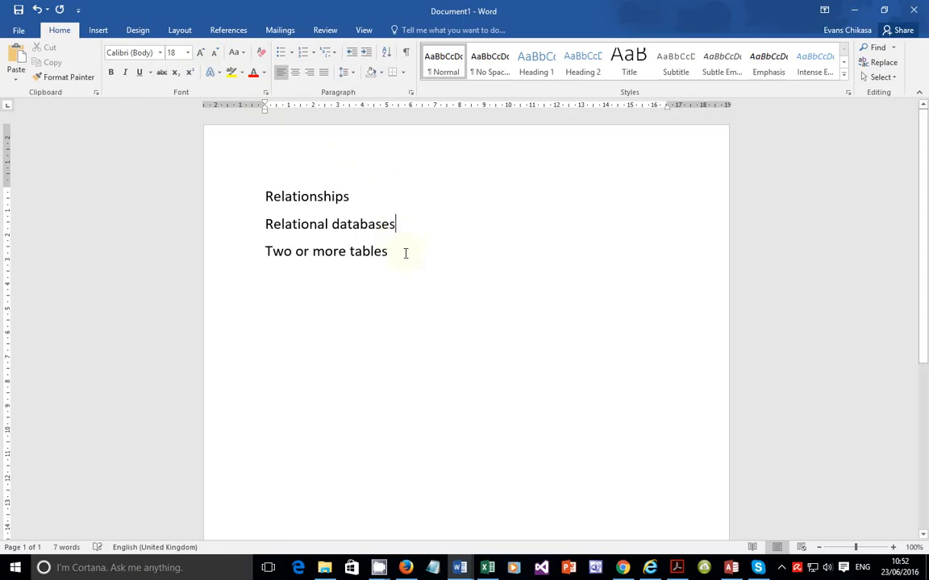
{"action": "left_click", "coordinate": [407, 253]}
{"action": "key", "text": "Return"}
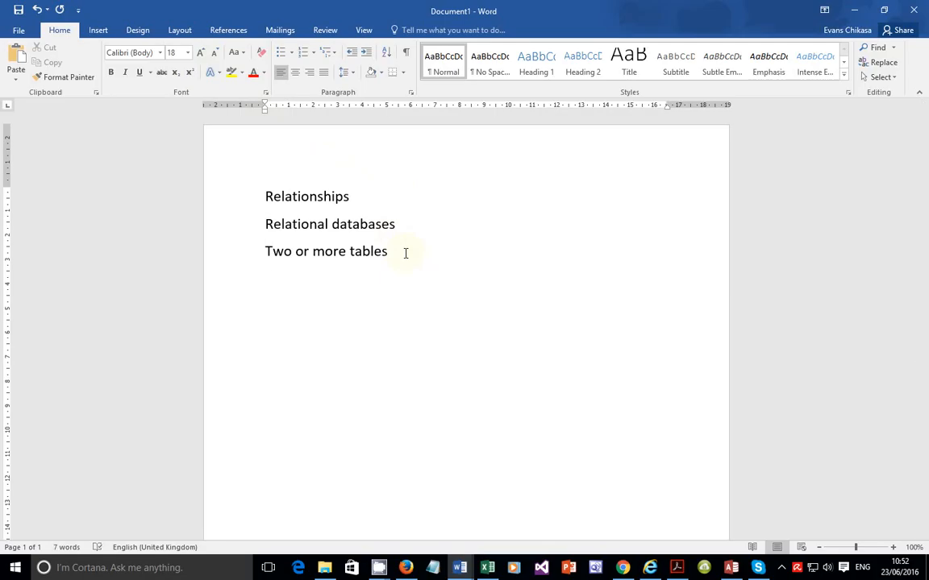
Step: Add the line 'Connected links relationships' and start a new line
{"action": "type", "text": "connected "}
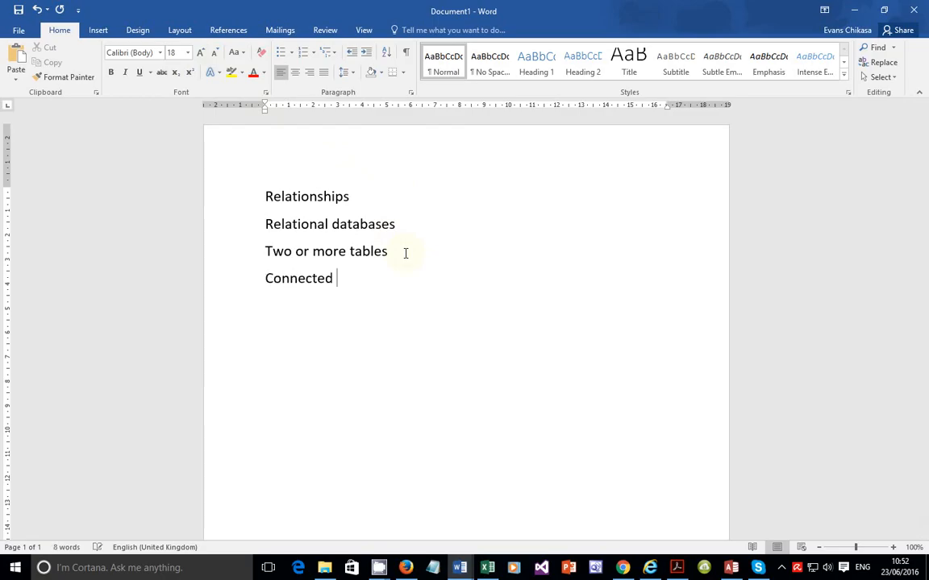
{"action": "type", "text": "links relations"}
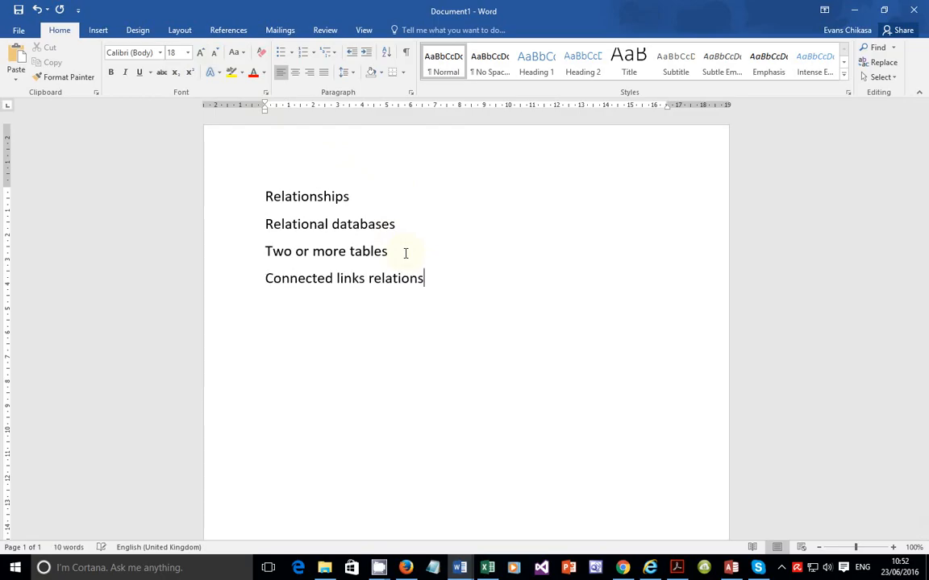
{"action": "key", "text": "Return"}
{"action": "type", "text": "hips"}
{"action": "key", "text": "Return"}
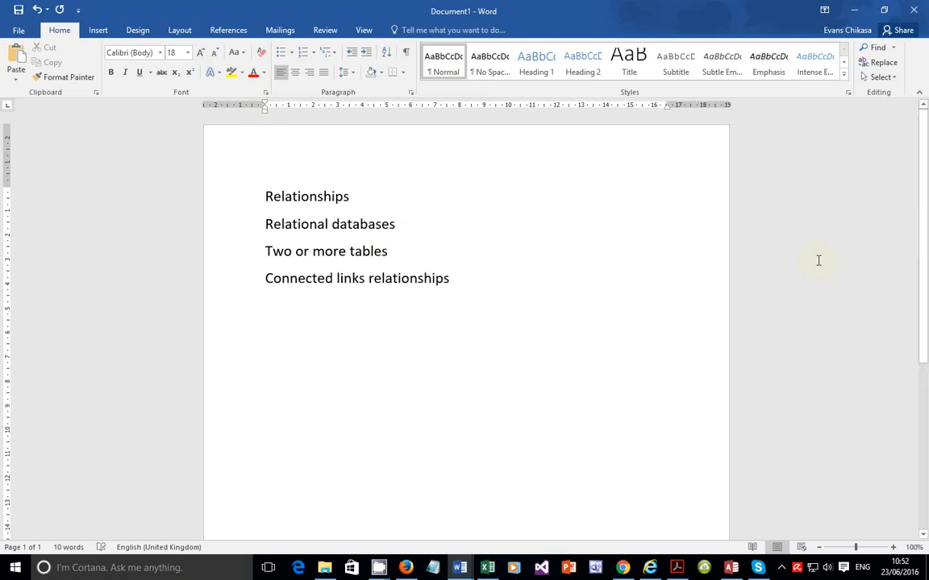
Step: Add the lines 'One to one', 'One to many' and 'Many to many', each on its own line
{"action": "type", "text": "one"}
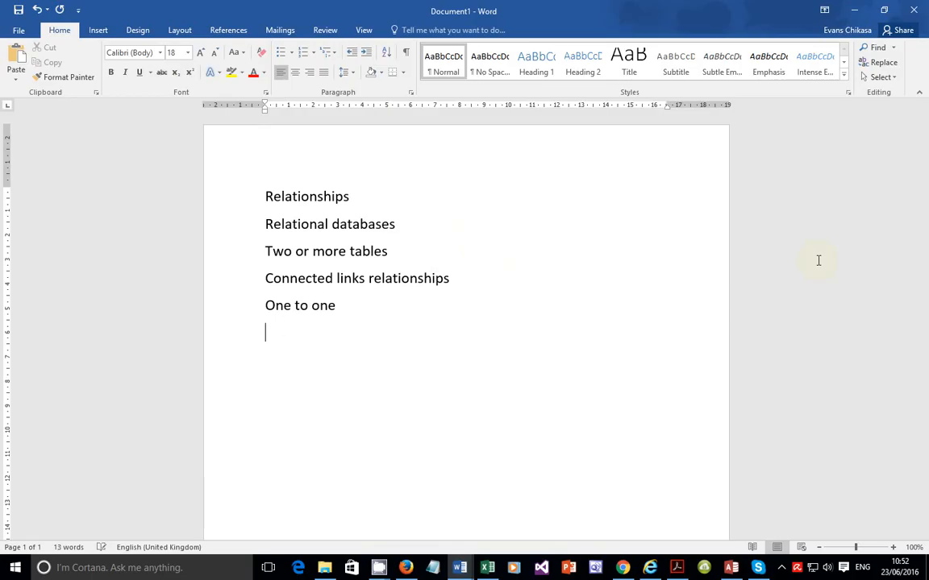
{"action": "type", "text": " to oneone to many"}
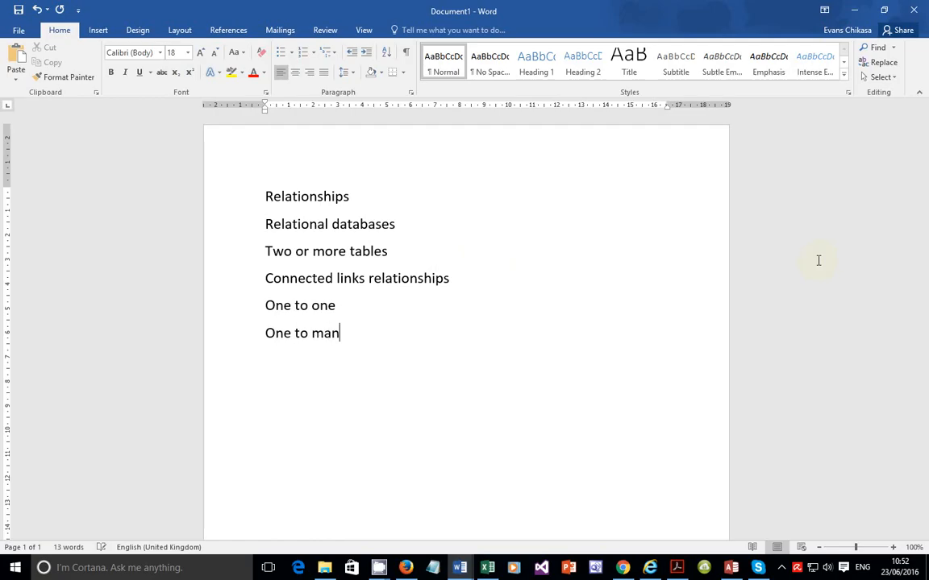
{"action": "key", "text": "Return"}
{"action": "type", "text": "many to man"}
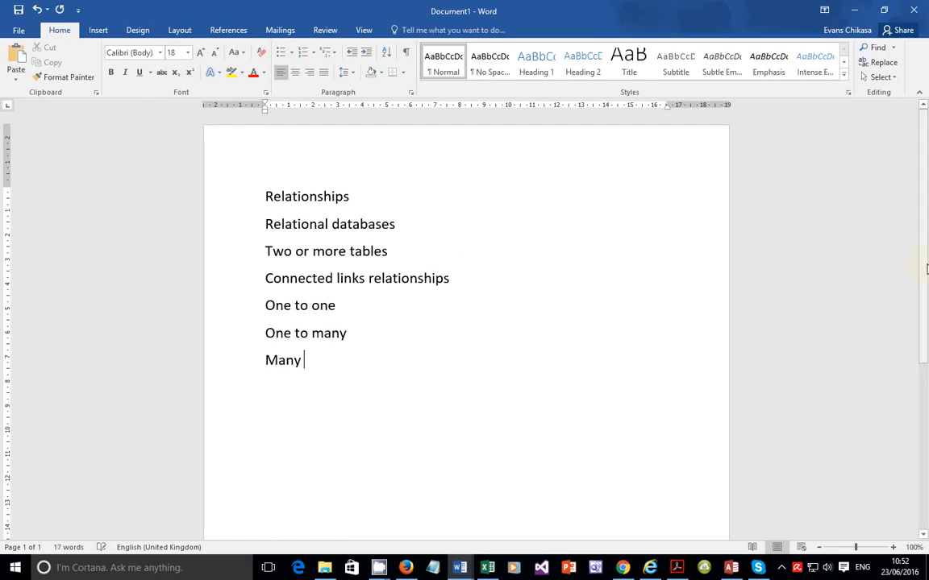
{"action": "type", "text": "y"}
{"action": "key", "text": "Return"}
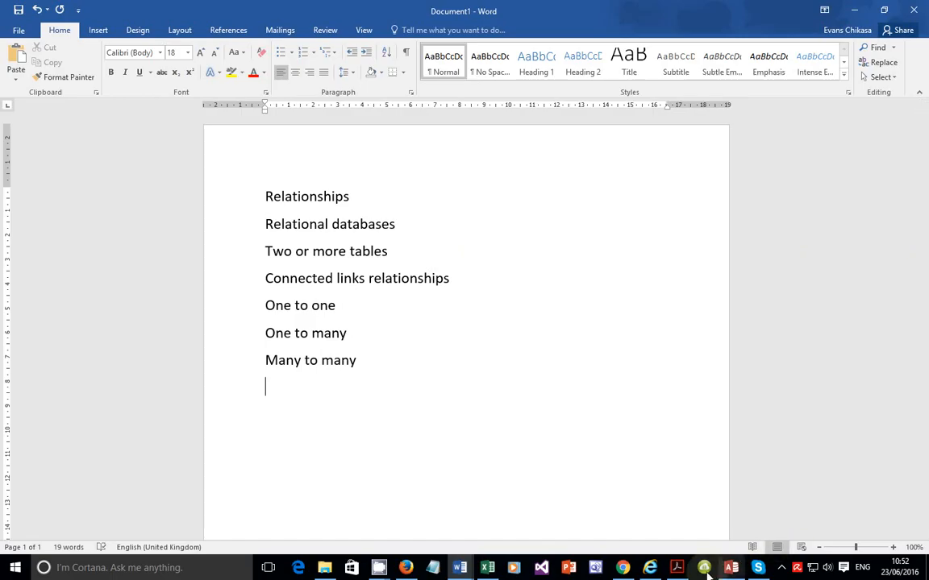
Step: Reread task 19 in the question paper, then return to the relationships notes document
{"action": "left_click", "coordinate": [681, 572]}
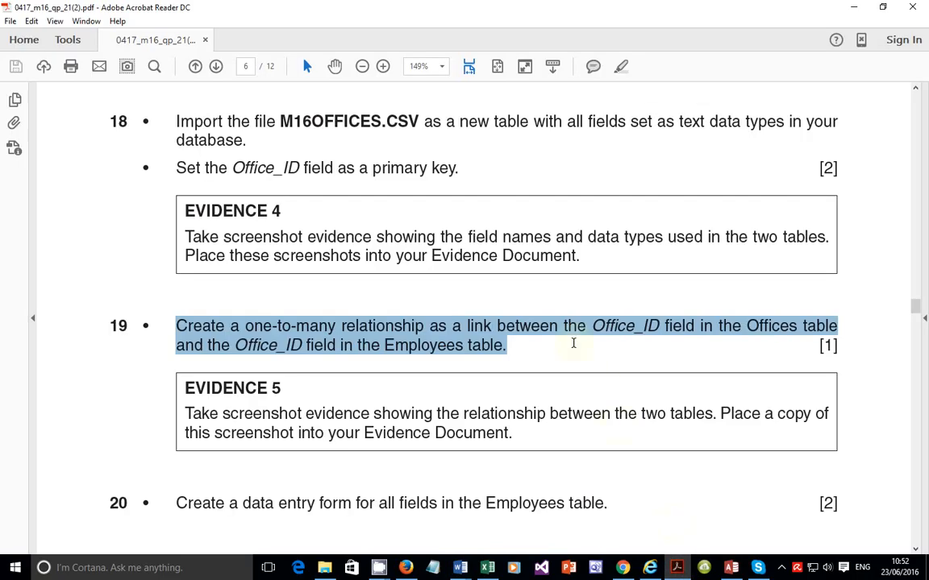
{"action": "left_click", "coordinate": [249, 327]}
{"action": "double_click", "coordinate": [256, 326]}
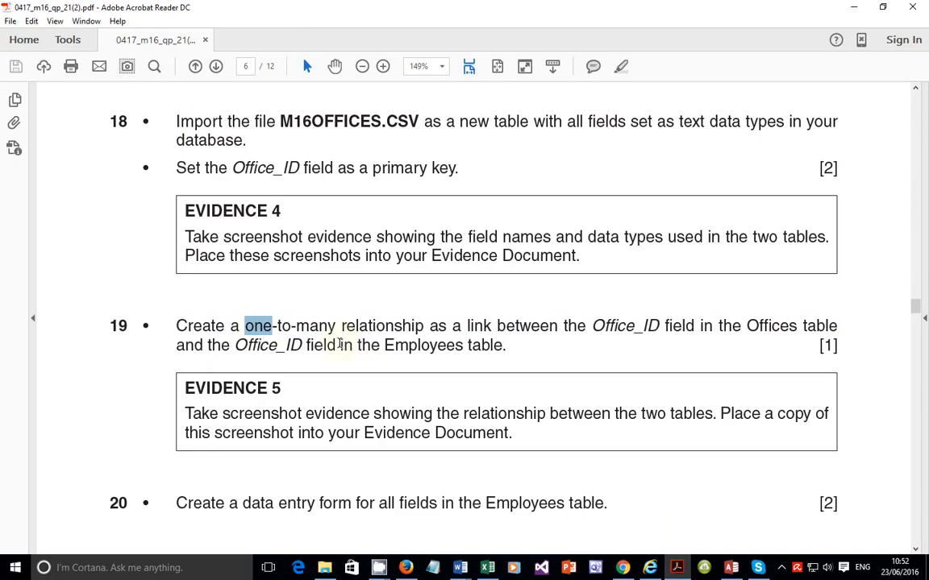
{"action": "left_click", "coordinate": [731, 567]}
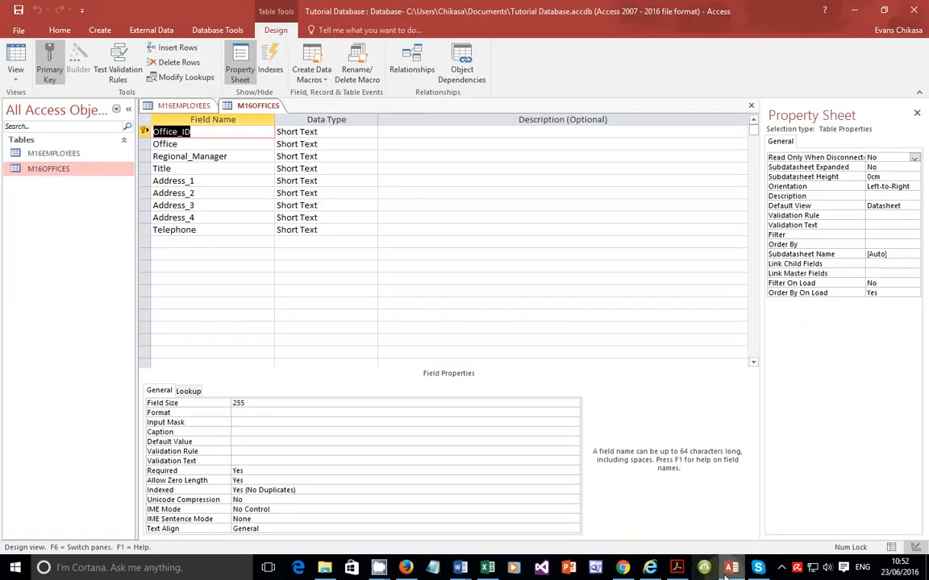
{"action": "mouse_move", "coordinate": [459, 568]}
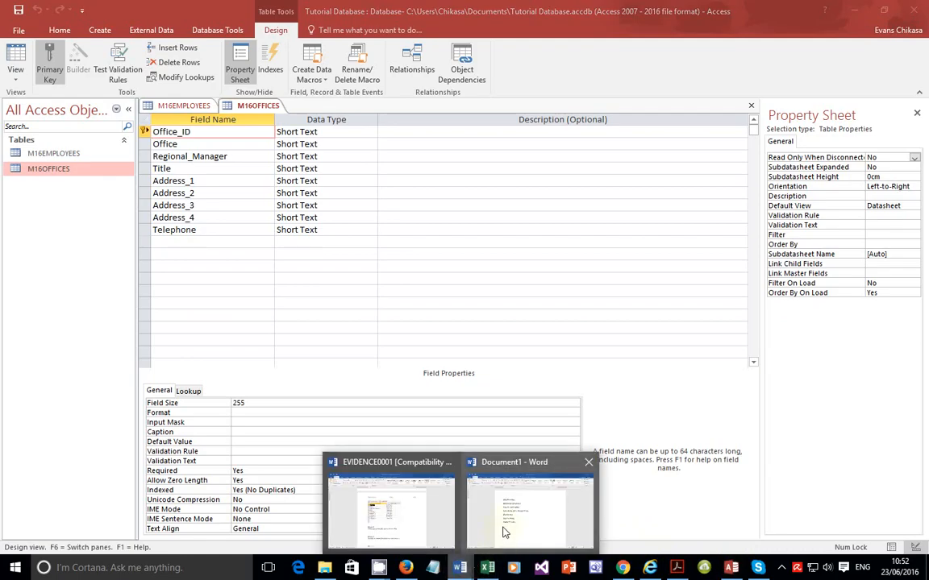
{"action": "left_click", "coordinate": [482, 443]}
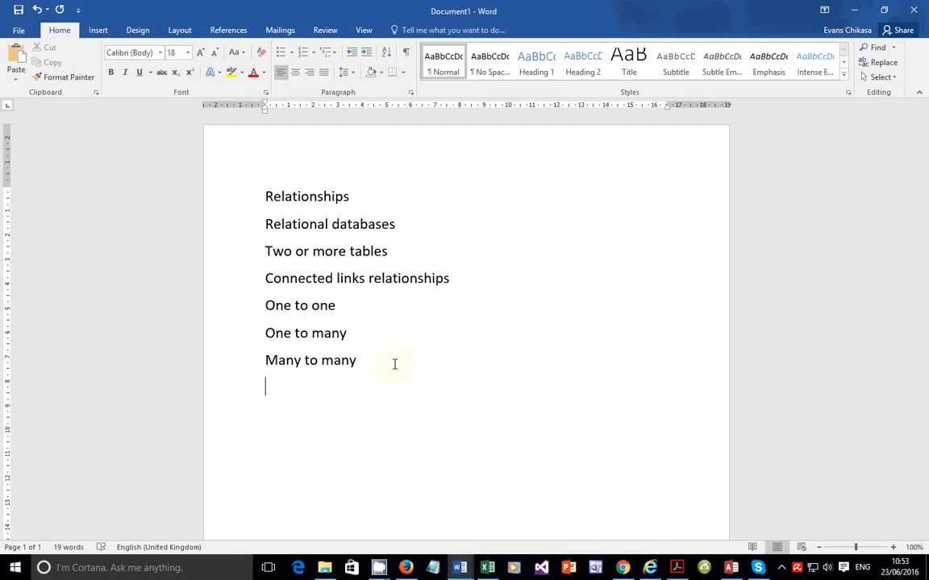
Step: After a blank line, add the lines 'Primary keys' and 'Foreign keys'
{"action": "key", "text": "Return"}
{"action": "type", "text": "primary keys"}
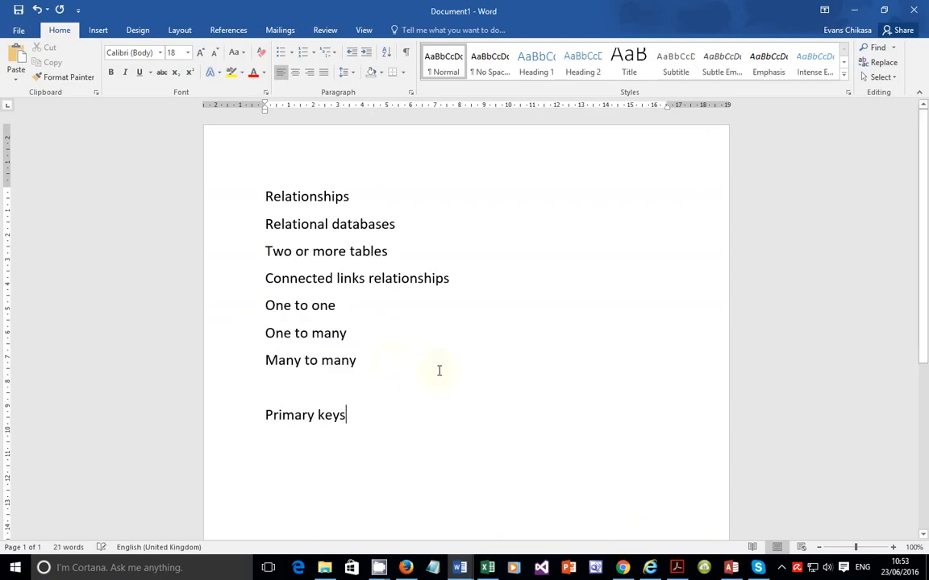
{"action": "key", "text": "Return"}
{"action": "type", "text": "fore"}
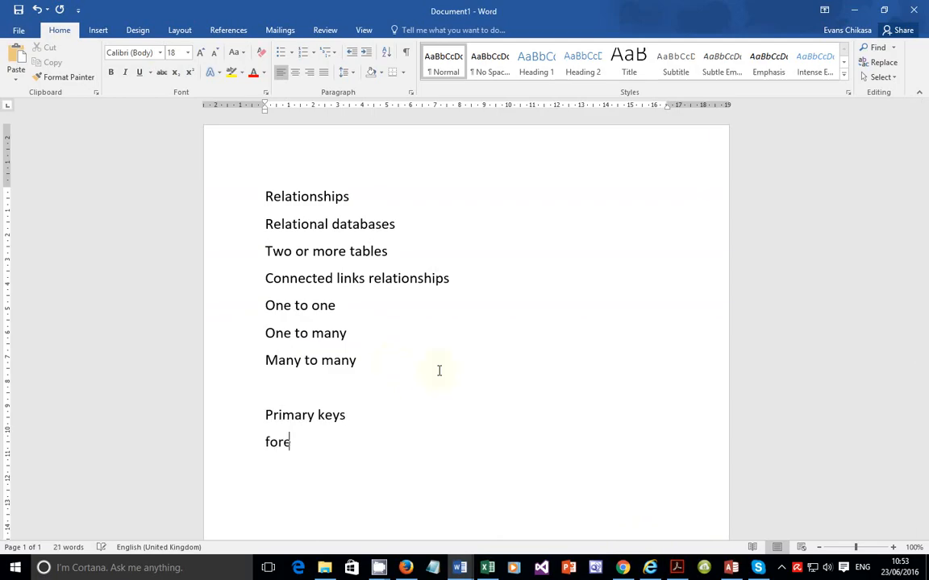
{"action": "type", "text": "ighn"}
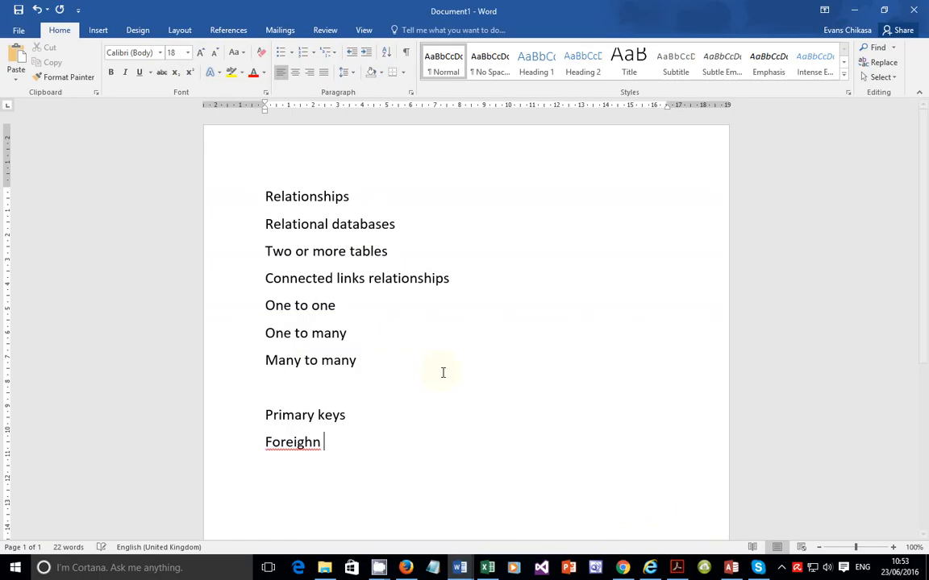
{"action": "key", "text": "BackSpace"}
{"action": "key", "text": "BackSpace"}
{"action": "key", "text": "BackSpace"}
{"action": "type", "text": "n keys"}
{"action": "key", "text": "Return"}
Step: Append '-uniquely identifies a record' to the 'Primary keys' line
{"action": "key", "text": "Up"}
{"action": "key", "text": "Up"}
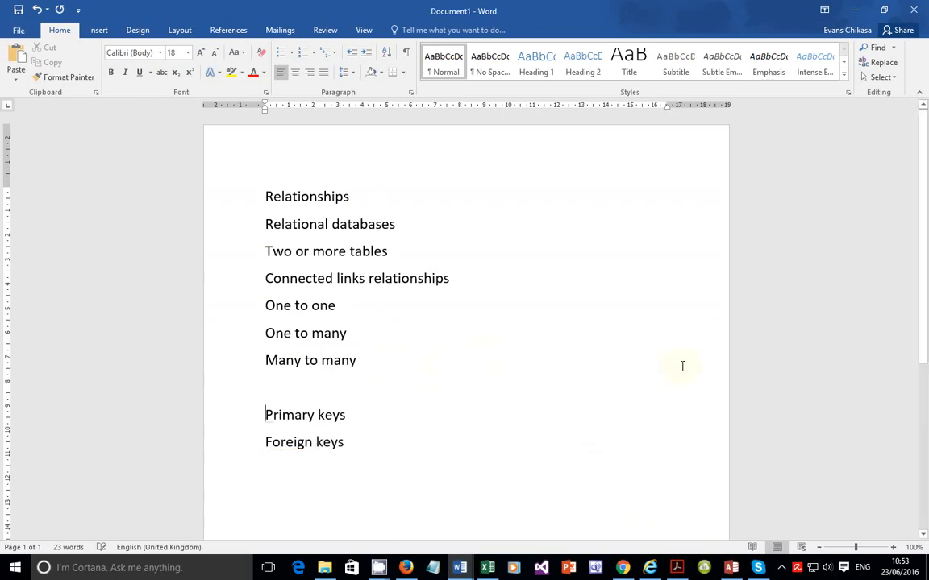
{"action": "key", "text": "Right"}
{"action": "key", "text": "Right"}
{"action": "key", "text": "Right"}
{"action": "key", "text": "Right"}
{"action": "key", "text": "Right"}
{"action": "key", "text": "Right"}
{"action": "key", "text": "Right"}
{"action": "key", "text": "Right"}
{"action": "key", "text": "Right"}
{"action": "key", "text": "Right"}
{"action": "key", "text": "Right"}
{"action": "key", "text": "Right"}
{"action": "type", "text": "-unique"}
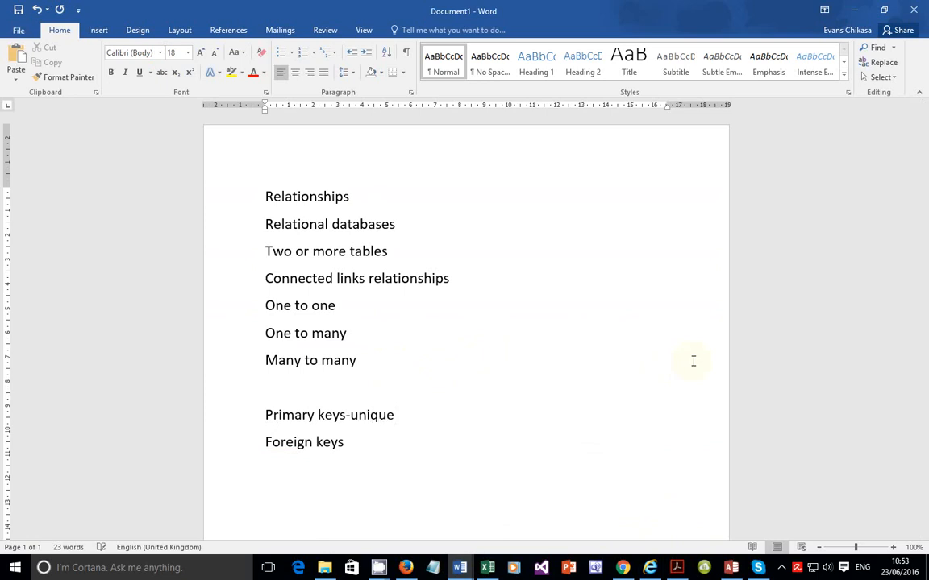
{"action": "type", "text": "ly identifies a record"}
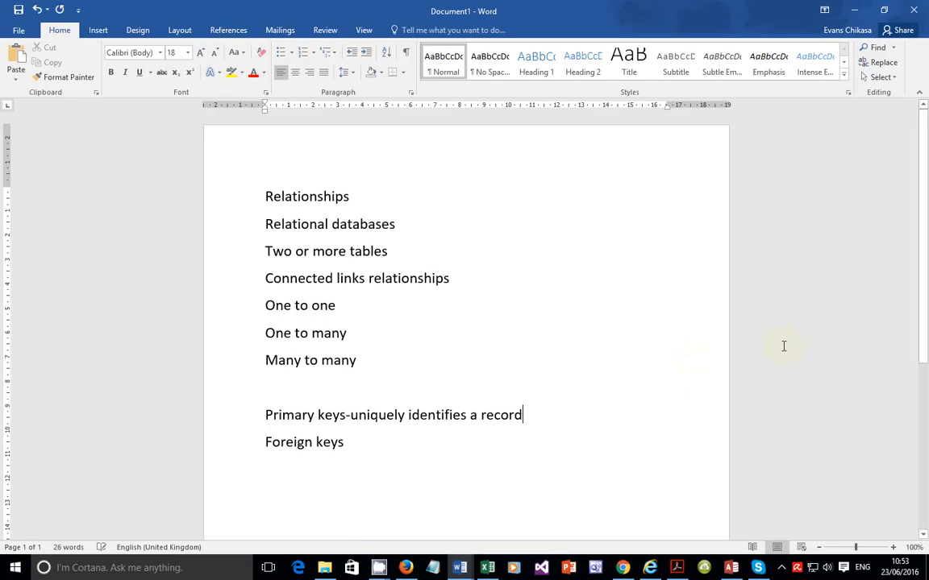
Step: Append '-a key that primary in one table and is a field in another table' to the 'Foreign keys' line
{"action": "key", "text": "Down"}
{"action": "type", "text": "-"}
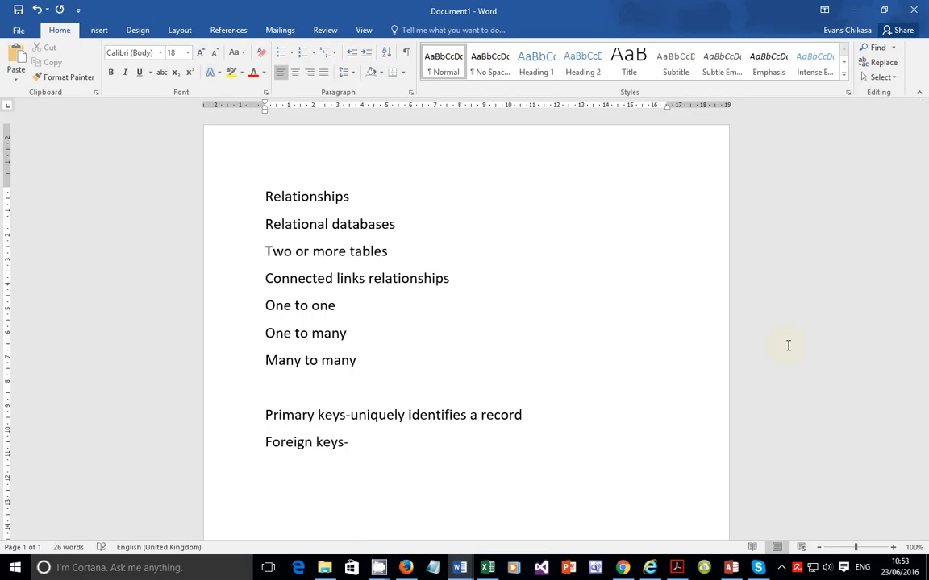
{"action": "type", "text": "a key"}
{"action": "type", "text": "that primary "}
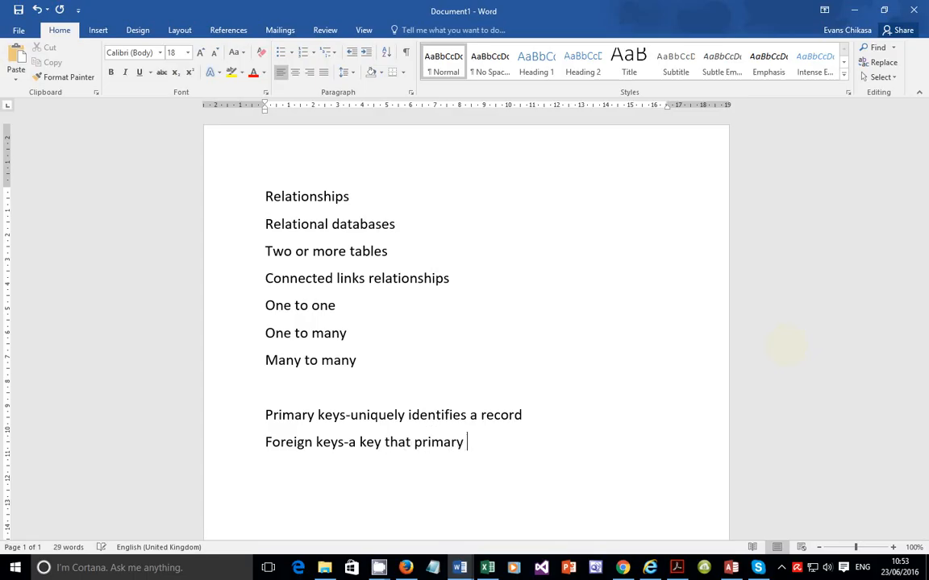
{"action": "type", "text": "in one table an"}
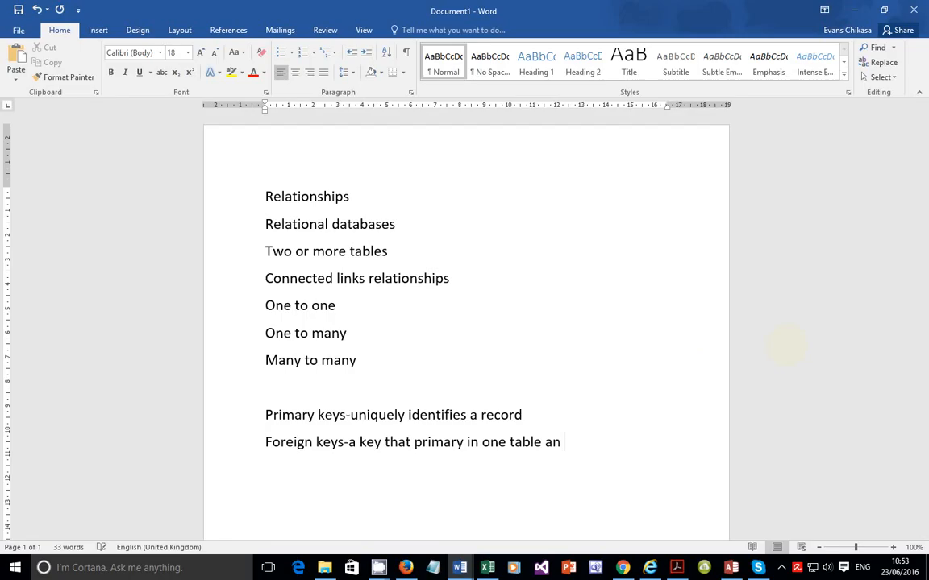
{"action": "type", "text": "d is a field in anothe"}
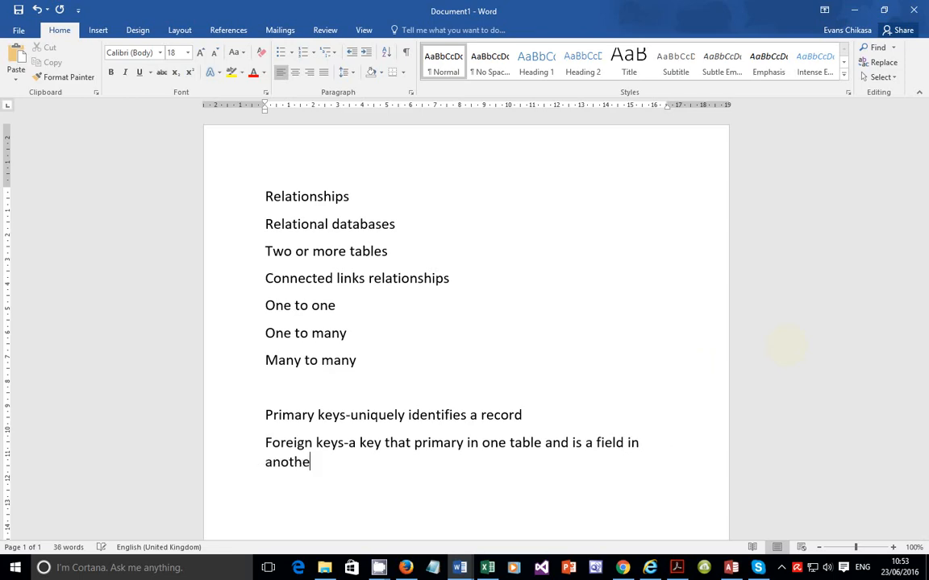
{"action": "type", "text": "r table"}
Step: After a blank line, add the line 'Primary → Foreign key' with an arrow
{"action": "key", "text": "Return"}
{"action": "key", "text": "Return"}
{"action": "scroll", "coordinate": [852, 218], "scroll_direction": "down", "scroll_amount": 2}
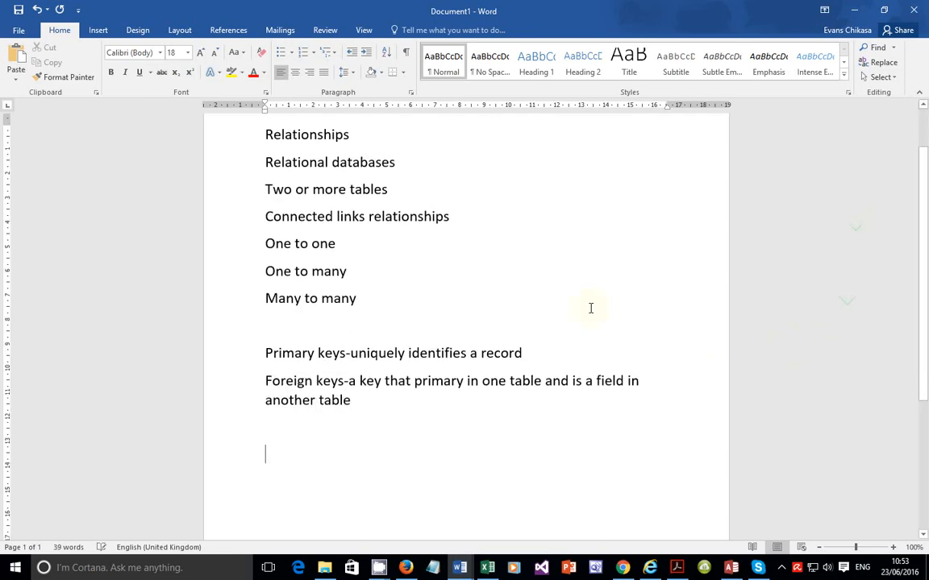
{"action": "type", "text": "Primary"}
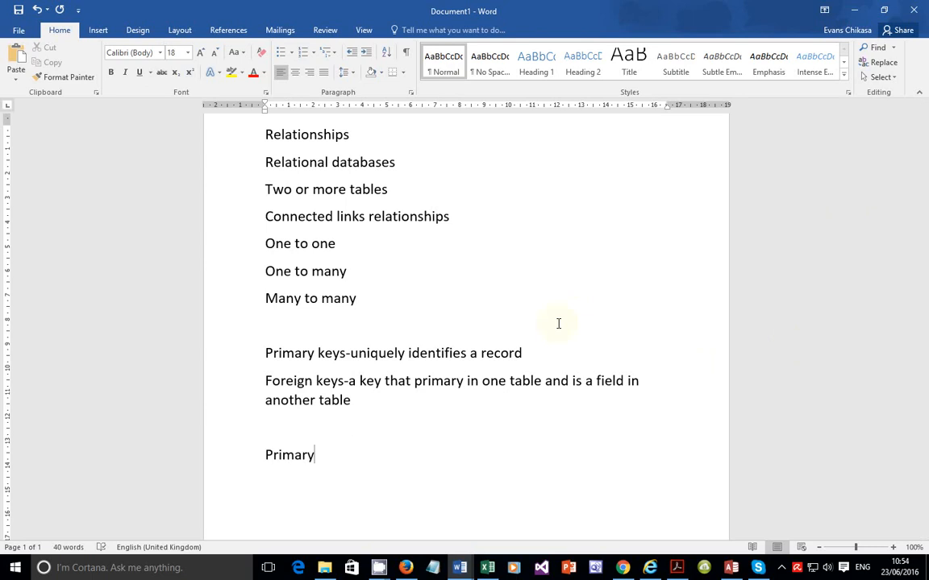
{"action": "type", "text": " --"}
{"action": "type", "text": "> "}
{"action": "type", "text": "Foreigh"}
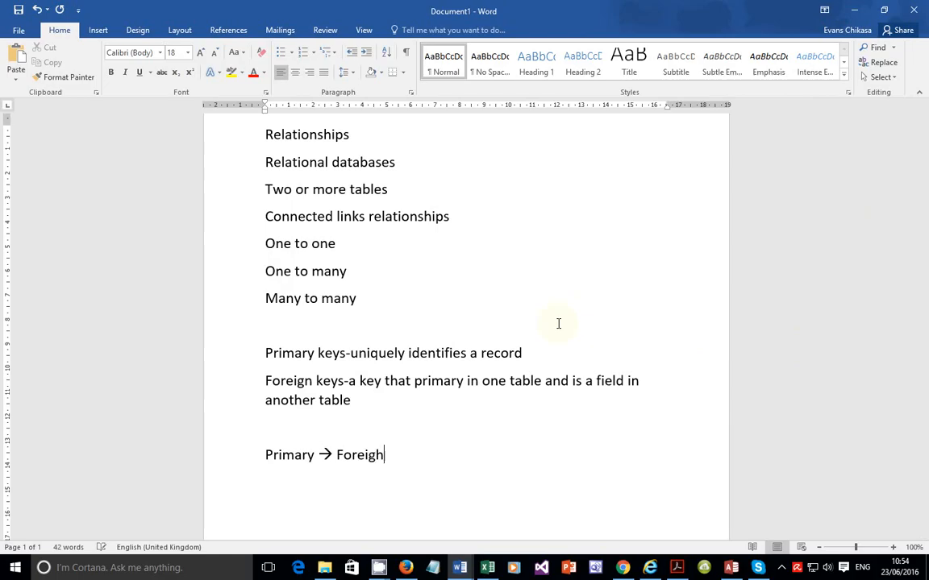
{"action": "key", "text": "BackSpace"}
{"action": "type", "text": "n key"}
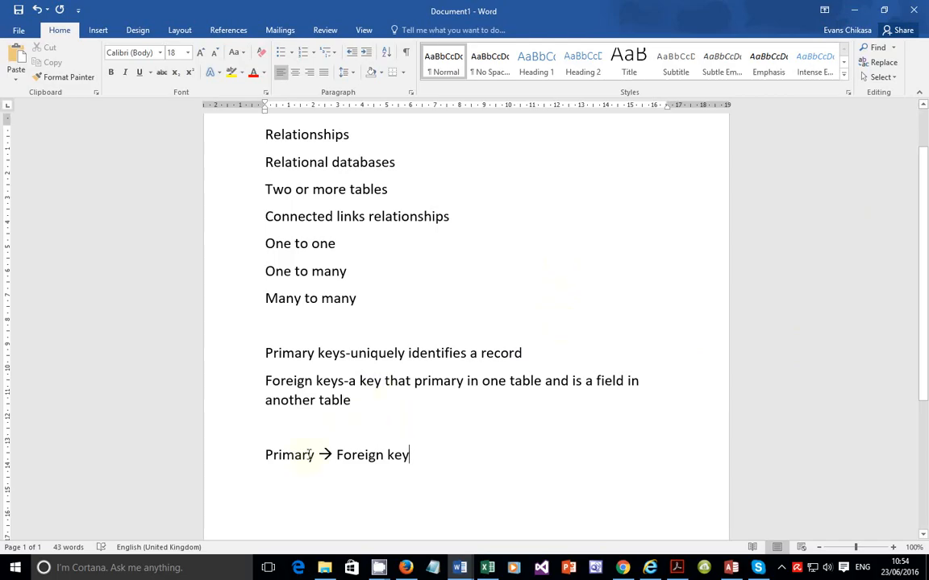
Step: Highlight the words 'Primary' and 'Foreign key' in the arrow line of the notes
{"action": "left_click_drag", "start_coordinate": [314, 456], "coordinate": [265, 456]}
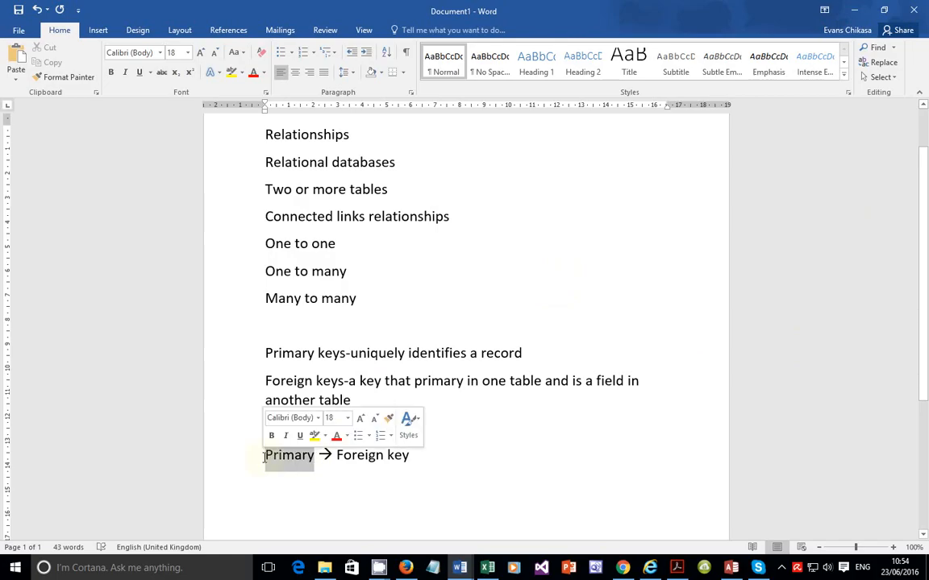
{"action": "left_click_drag", "start_coordinate": [355, 458], "coordinate": [419, 458]}
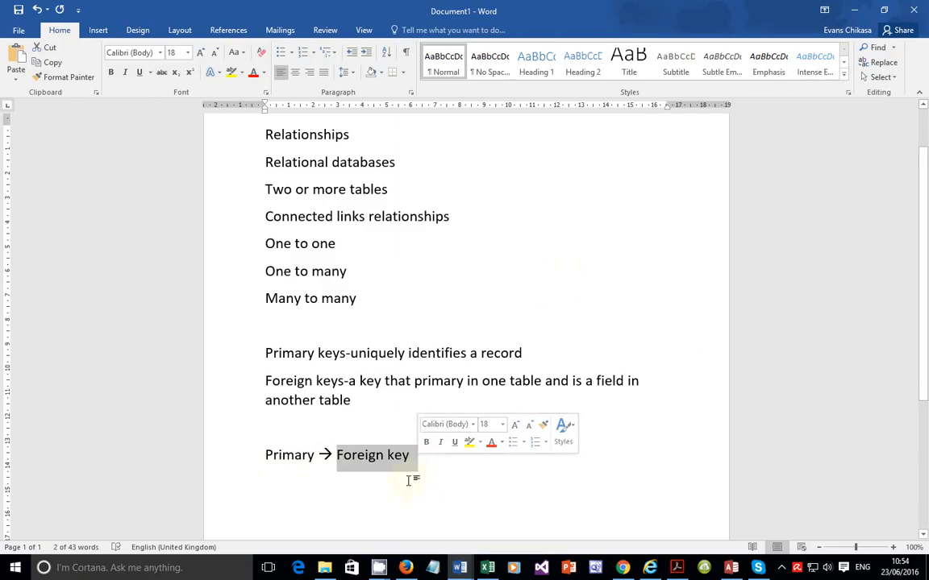
{"action": "left_click", "coordinate": [407, 483]}
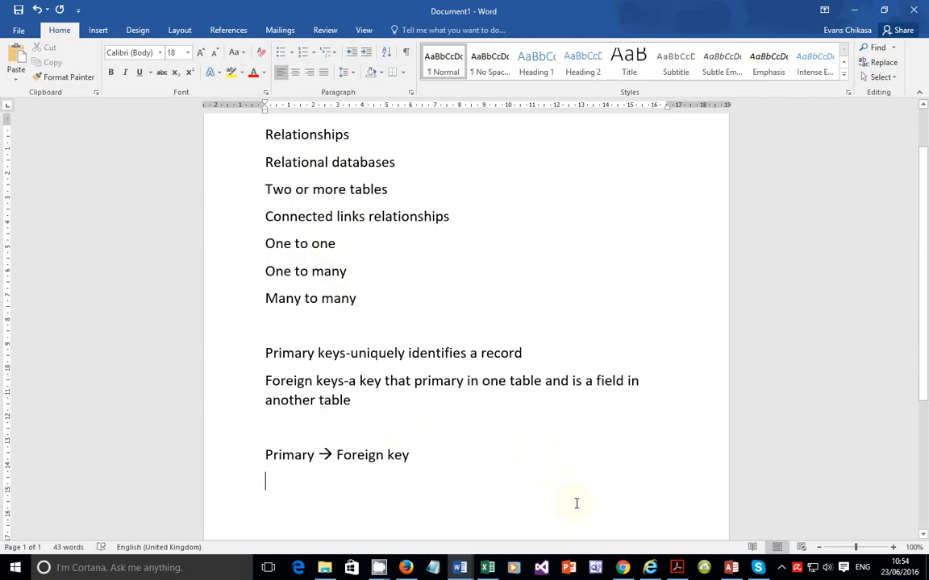
{"action": "key", "text": "alt+Tab"}
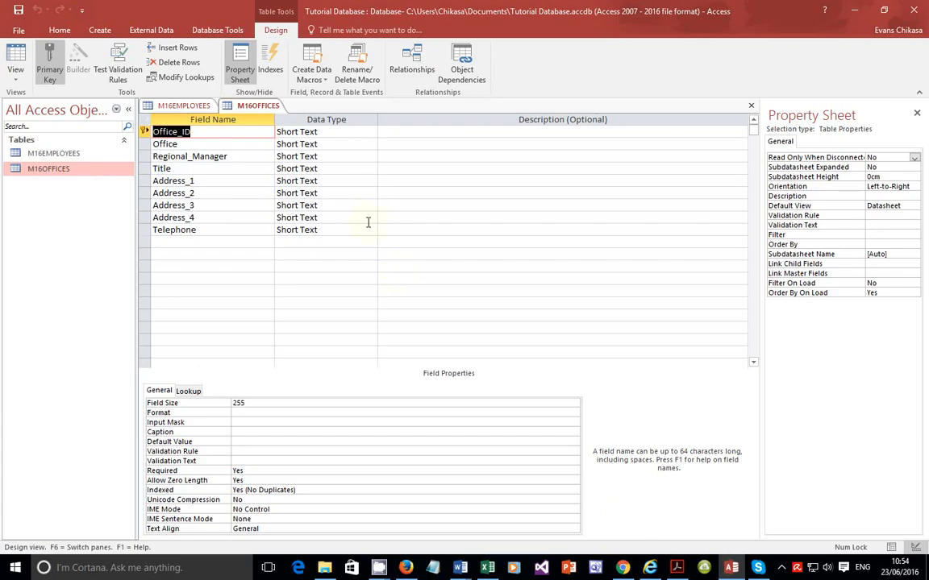
Step: Switch to the question paper PDF and read task 19 on linking the Office_ID fields of both tables
{"action": "left_click", "coordinate": [685, 569]}
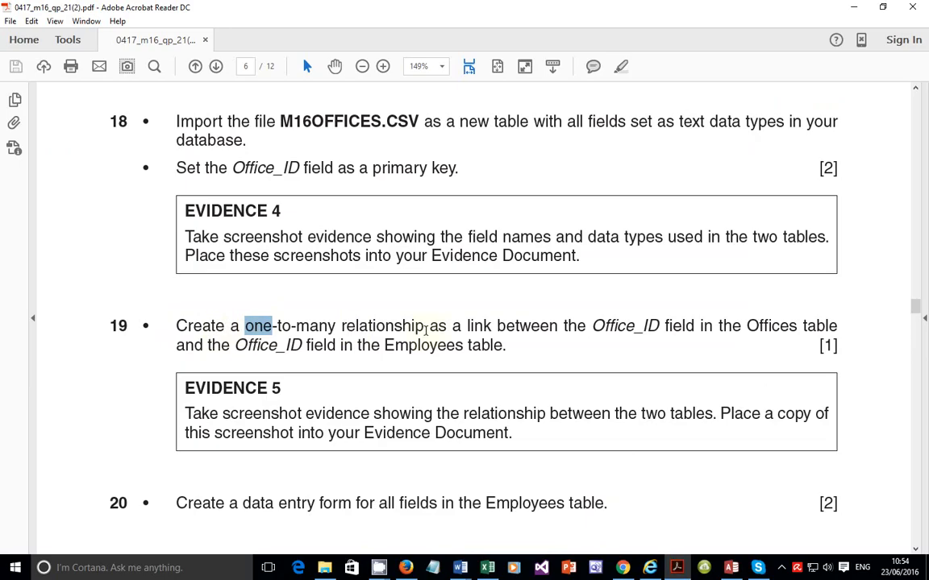
{"action": "left_click_drag", "start_coordinate": [450, 327], "coordinate": [757, 326]}
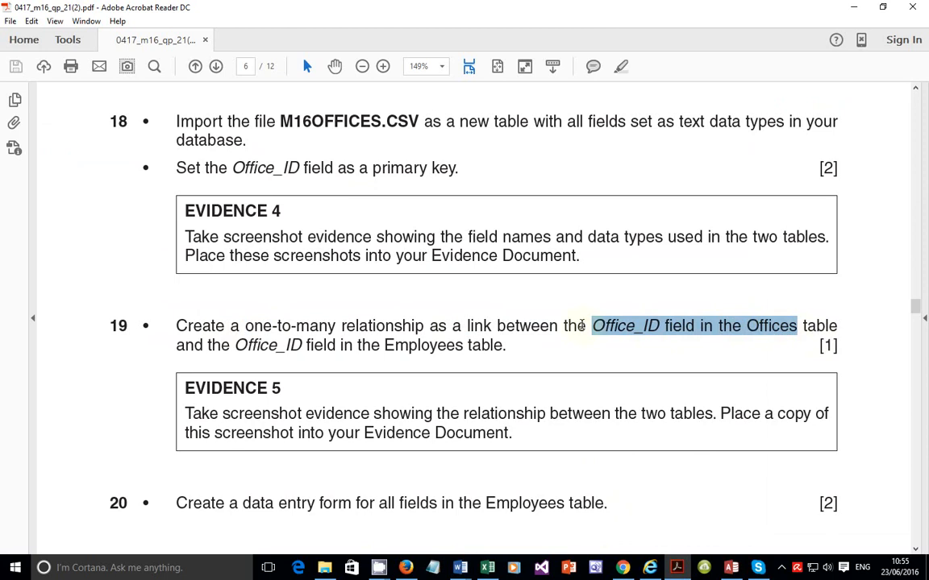
{"action": "left_click", "coordinate": [601, 336]}
{"action": "double_click", "coordinate": [598, 330]}
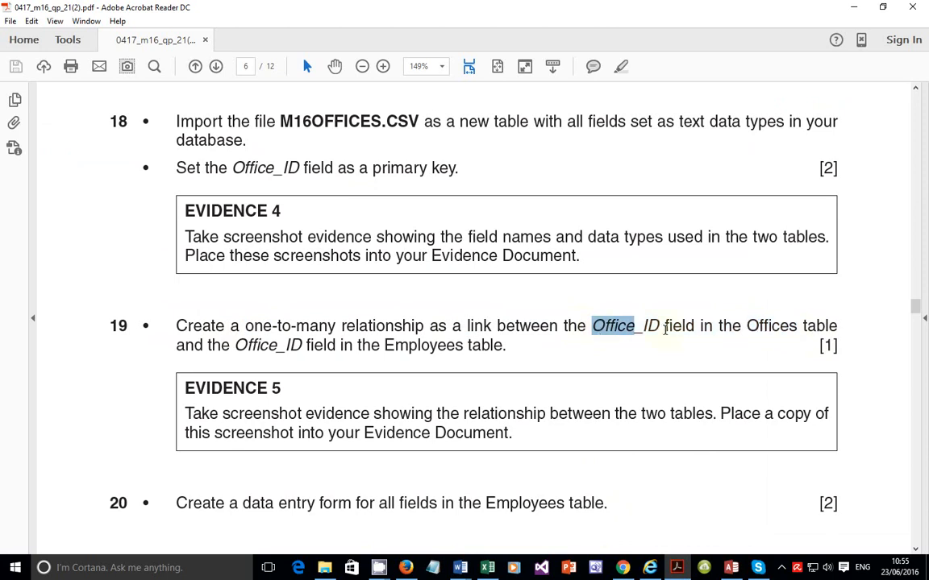
{"action": "left_click_drag", "start_coordinate": [664, 328], "coordinate": [594, 327]}
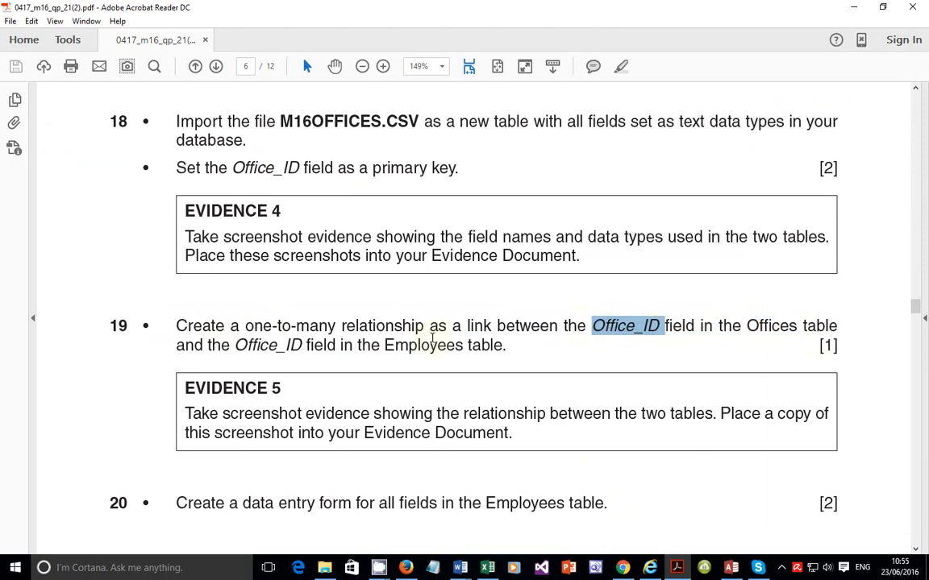
{"action": "left_click_drag", "start_coordinate": [234, 347], "coordinate": [300, 342]}
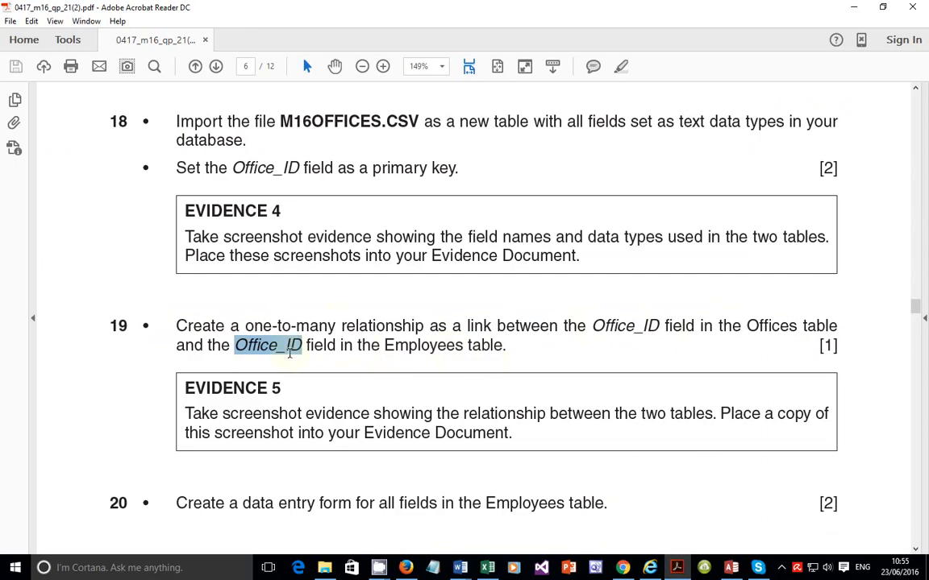
{"action": "left_click_drag", "start_coordinate": [592, 326], "coordinate": [666, 328]}
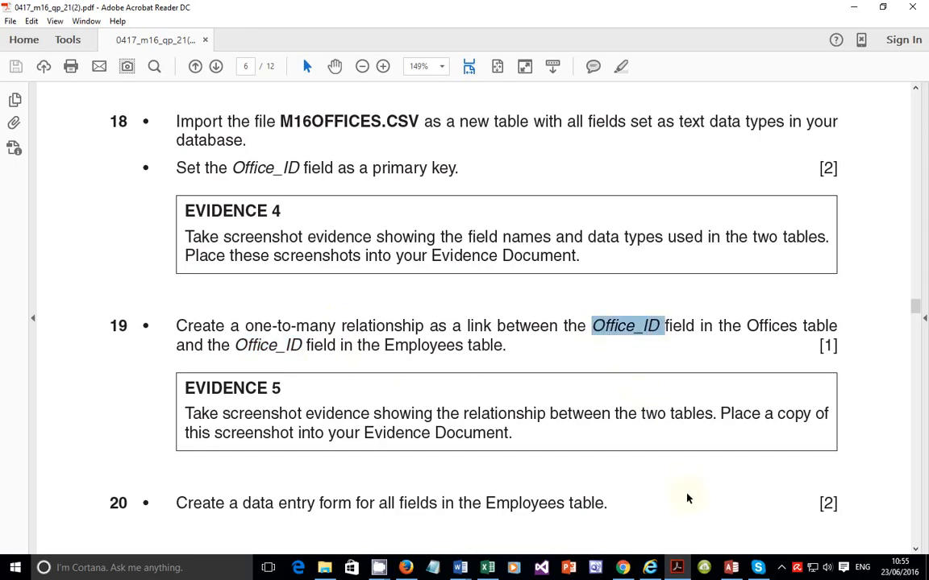
Step: Return to the database and close the M16OFFICES and M16EMPLOYEES design views
{"action": "left_click", "coordinate": [731, 568]}
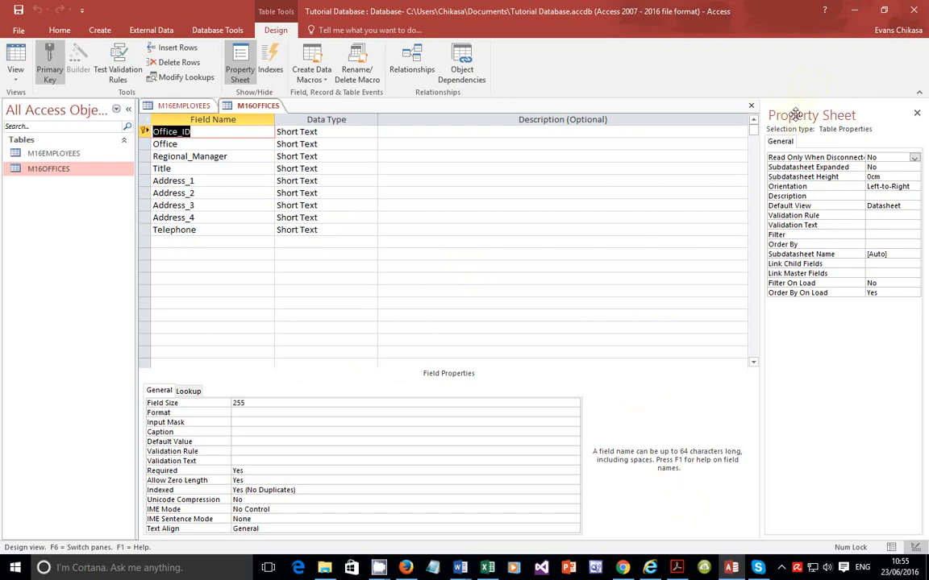
{"action": "left_click", "coordinate": [752, 107]}
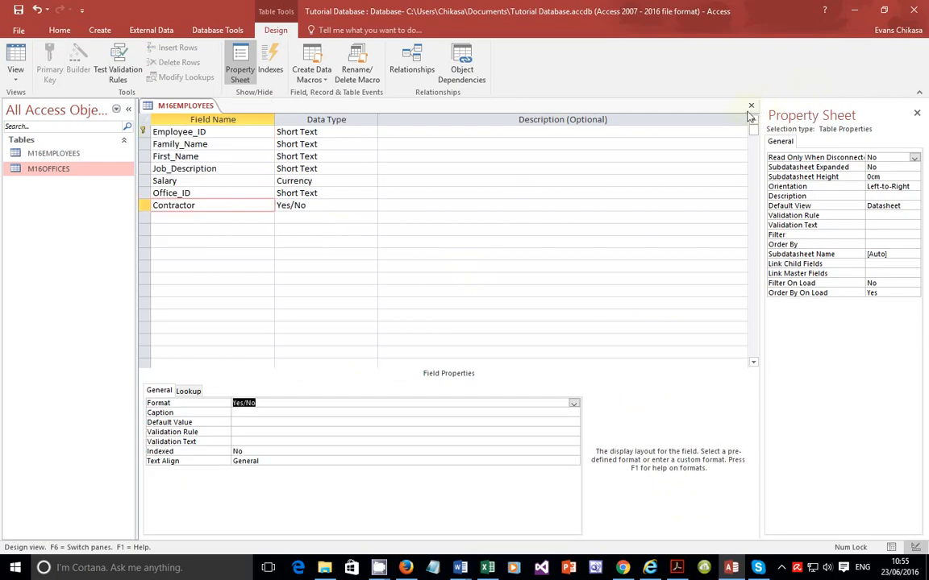
{"action": "left_click", "coordinate": [751, 106]}
{"action": "left_click", "coordinate": [427, 291]}
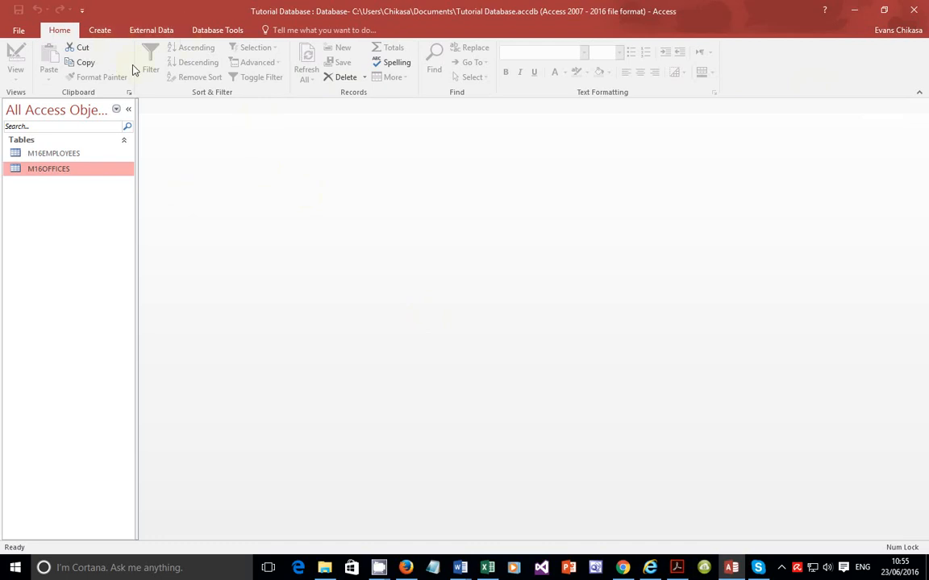
Step: Open the Relationships window and add the M16EMPLOYEES and M16OFFICES tables to it
{"action": "left_click", "coordinate": [217, 30]}
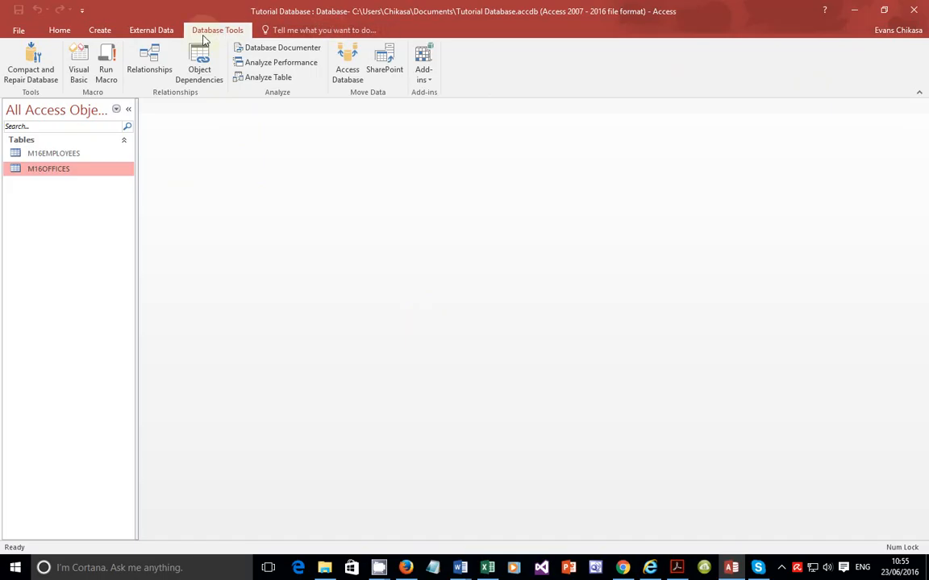
{"action": "left_click", "coordinate": [149, 63]}
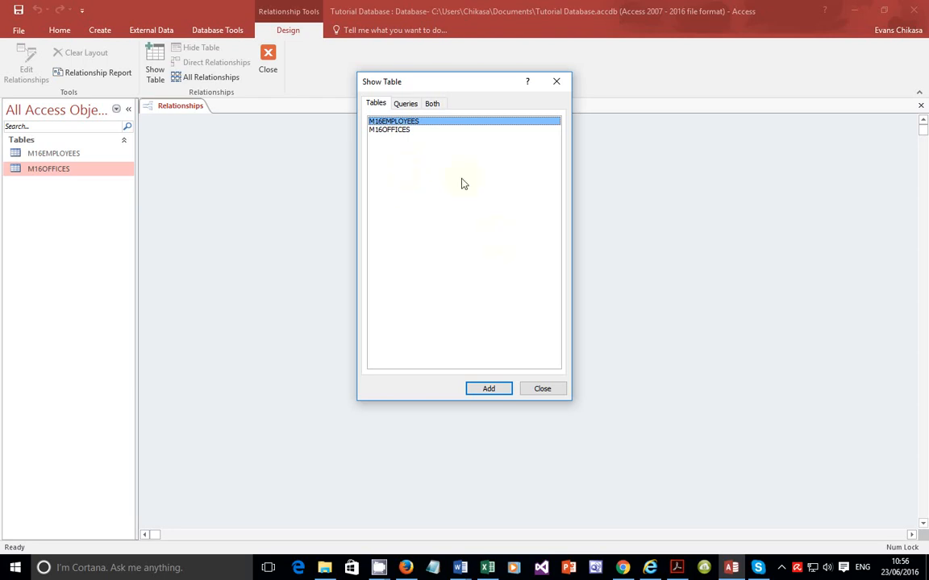
{"action": "key", "text": "Return"}
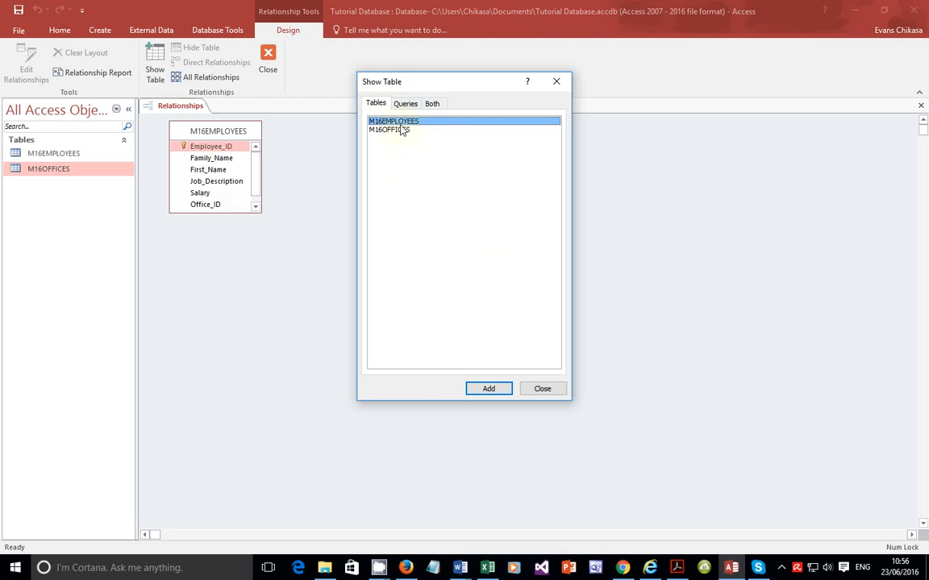
{"action": "left_click", "coordinate": [400, 131]}
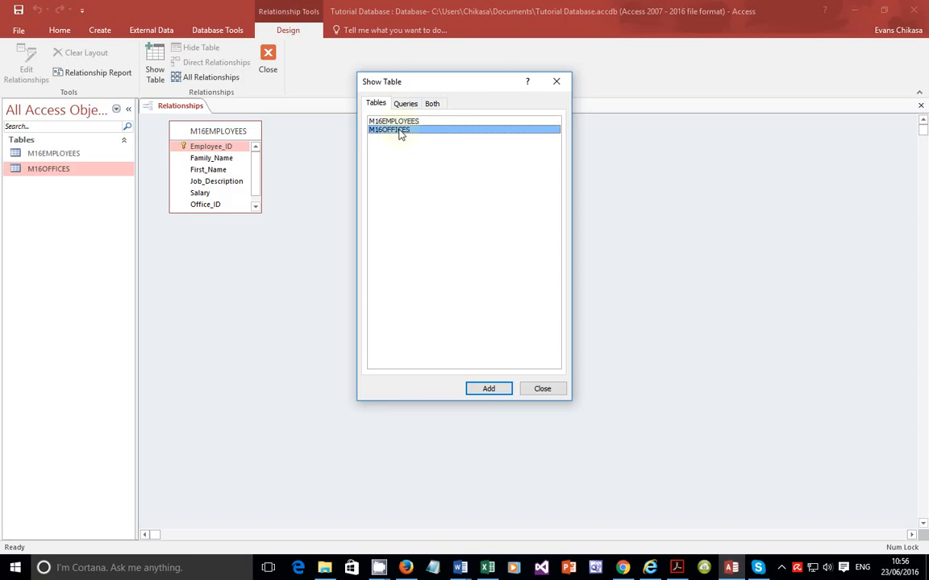
{"action": "key", "text": "Return"}
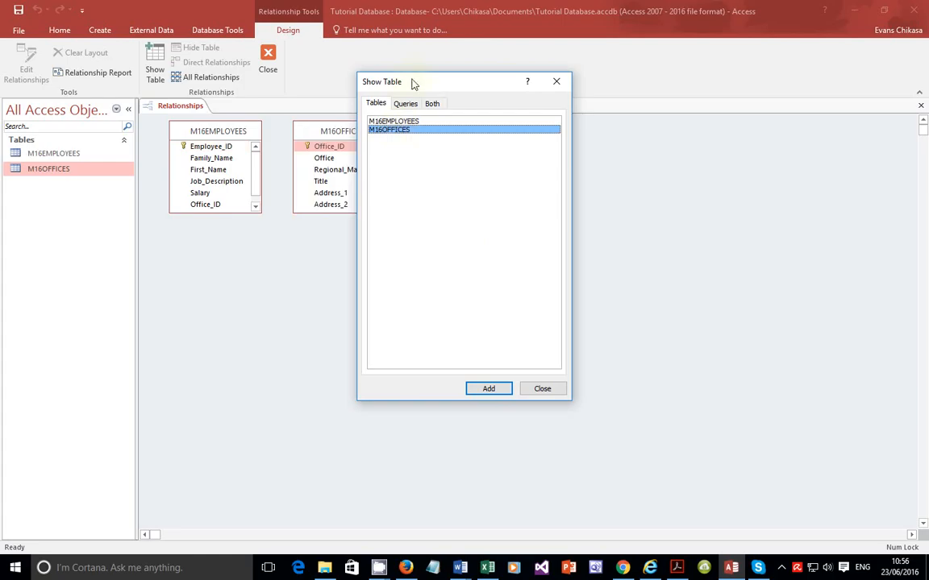
{"action": "left_click_drag", "start_coordinate": [410, 83], "coordinate": [554, 104]}
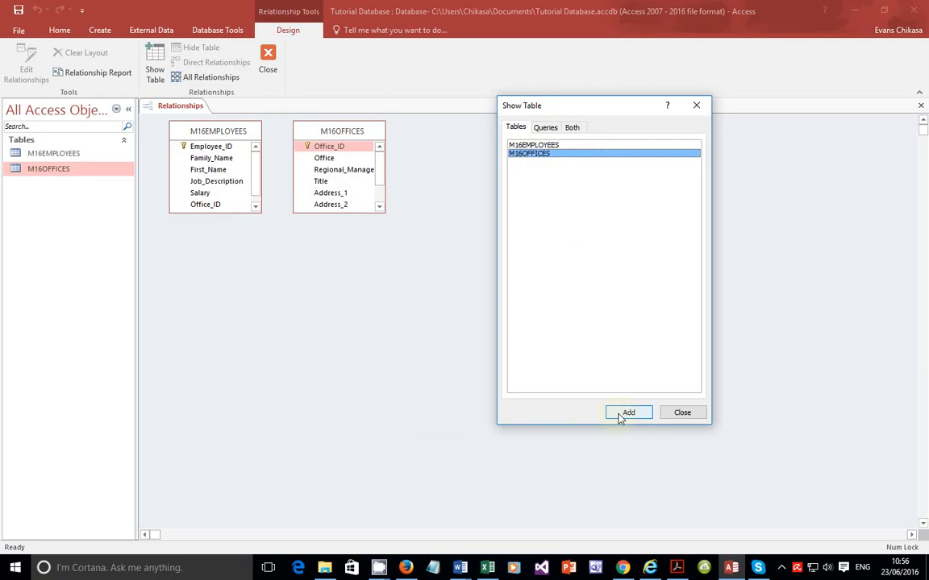
{"action": "left_click", "coordinate": [693, 415]}
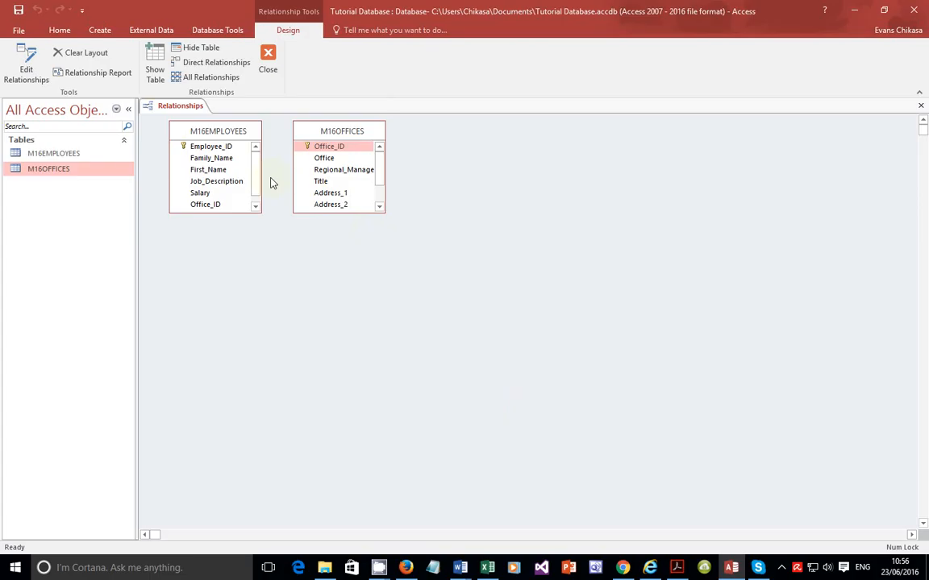
Step: Enlarge the M16OFFICES and M16EMPLOYEES table boxes so all their fields show
{"action": "left_click", "coordinate": [223, 148]}
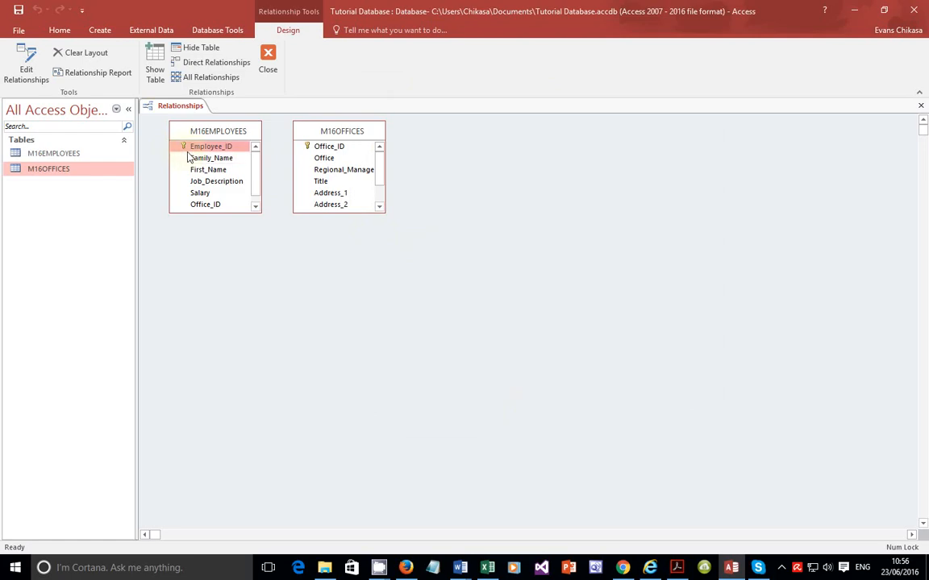
{"action": "left_click", "coordinate": [319, 147]}
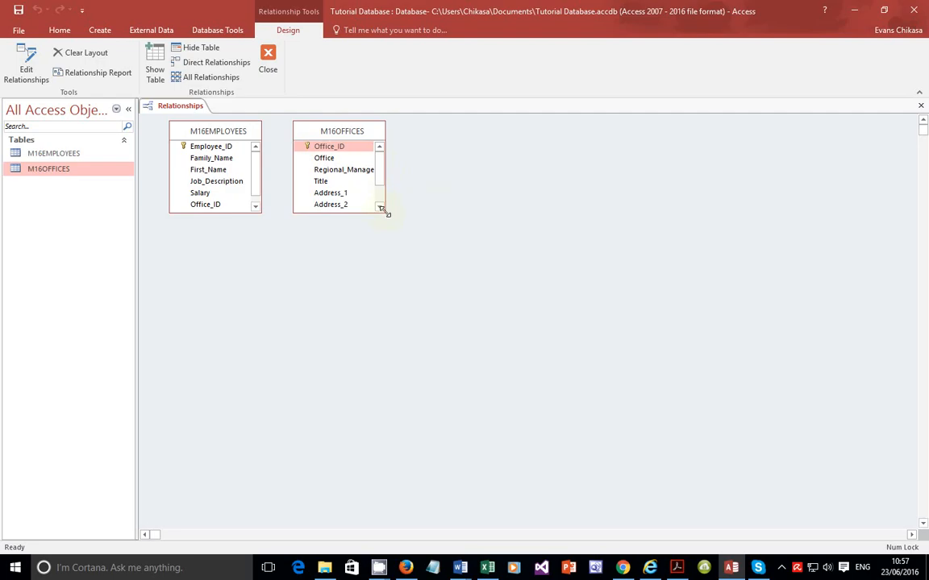
{"action": "left_click_drag", "start_coordinate": [383, 211], "coordinate": [421, 260]}
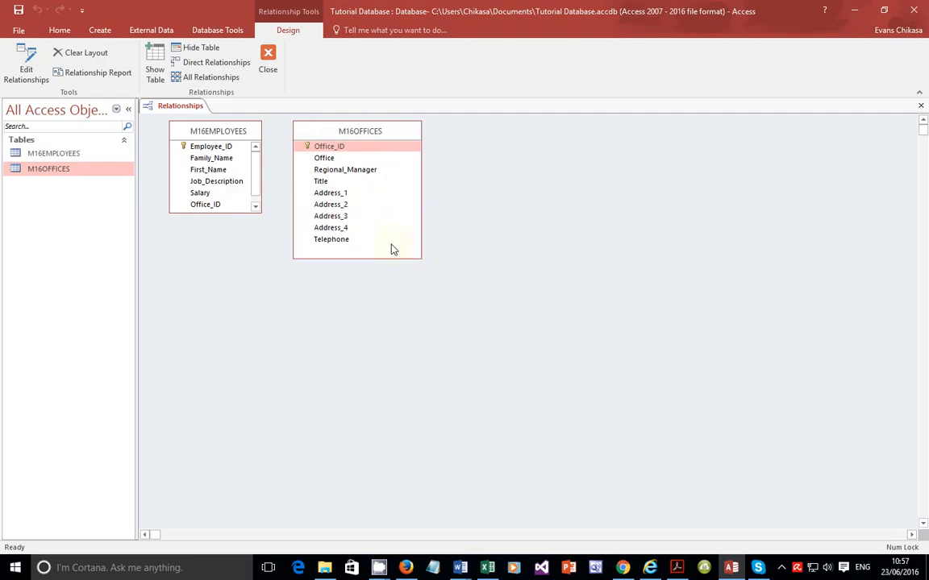
{"action": "left_click", "coordinate": [255, 207]}
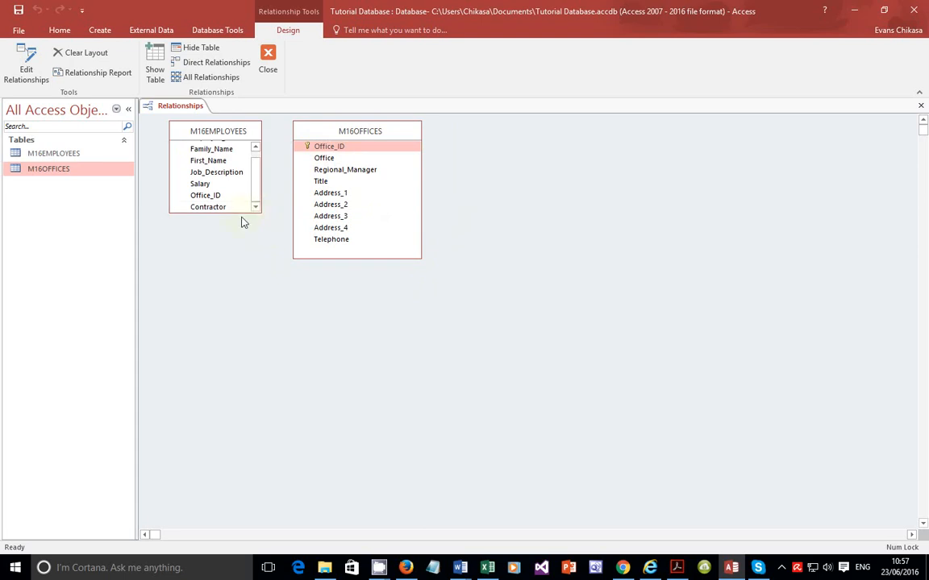
{"action": "left_click_drag", "start_coordinate": [260, 212], "coordinate": [268, 258]}
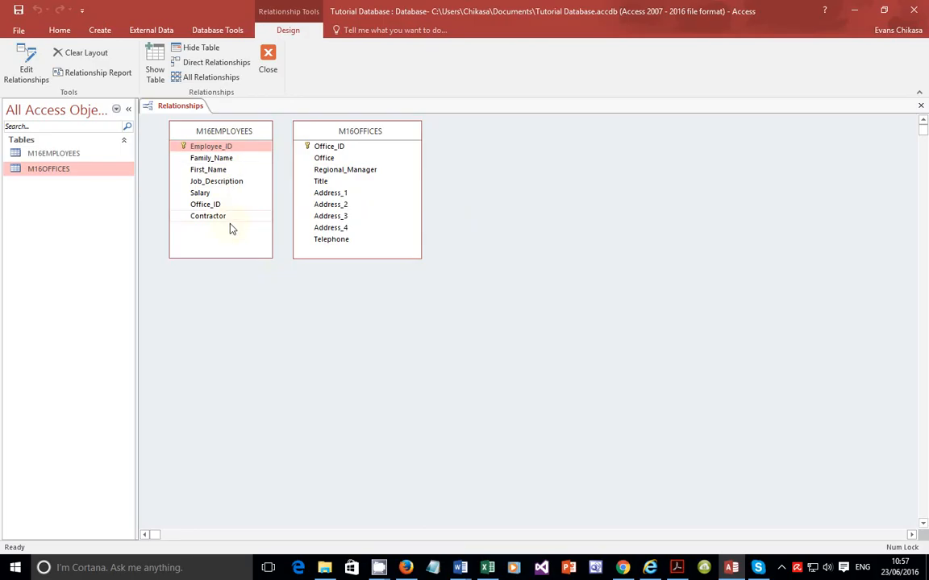
Step: Link Office_ID in M16OFFICES to Office_ID in M16EMPLOYEES as a one-to-many relationship with referential integrity enforced
{"action": "left_click", "coordinate": [362, 148]}
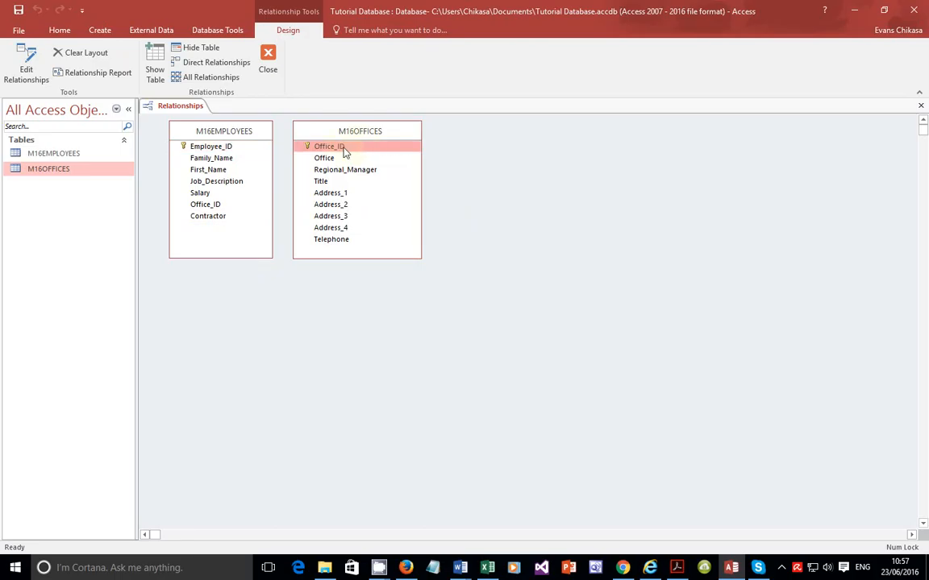
{"action": "left_click", "coordinate": [211, 149]}
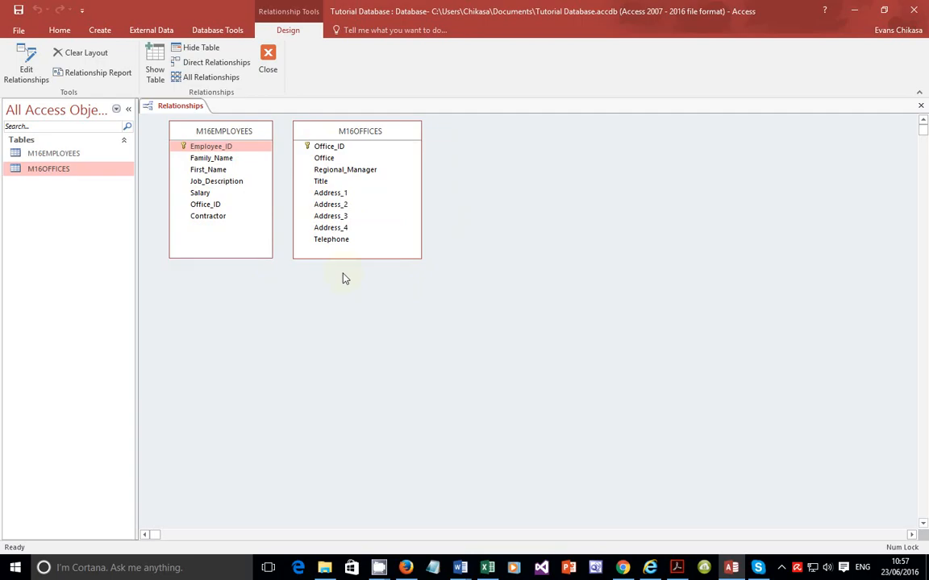
{"action": "left_click", "coordinate": [216, 206]}
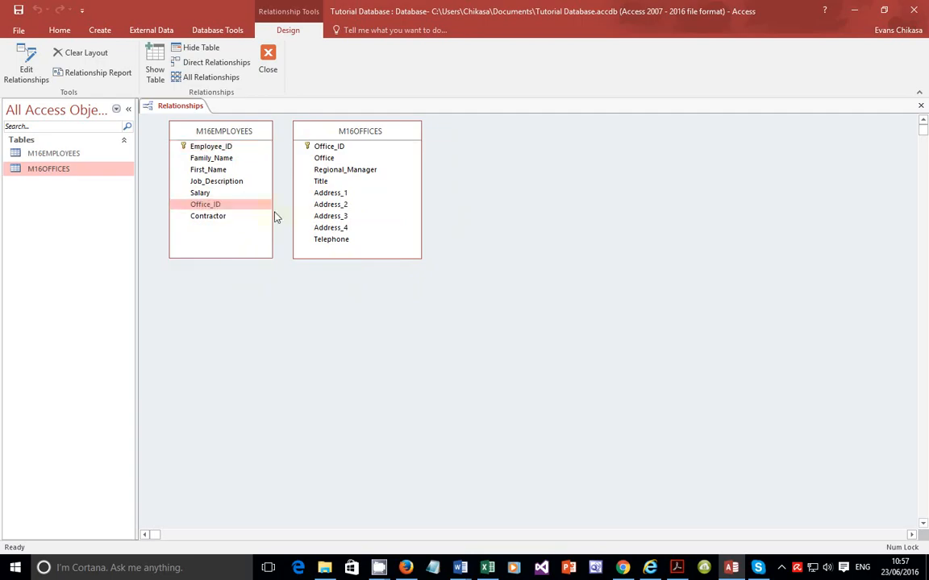
{"action": "left_click", "coordinate": [322, 148]}
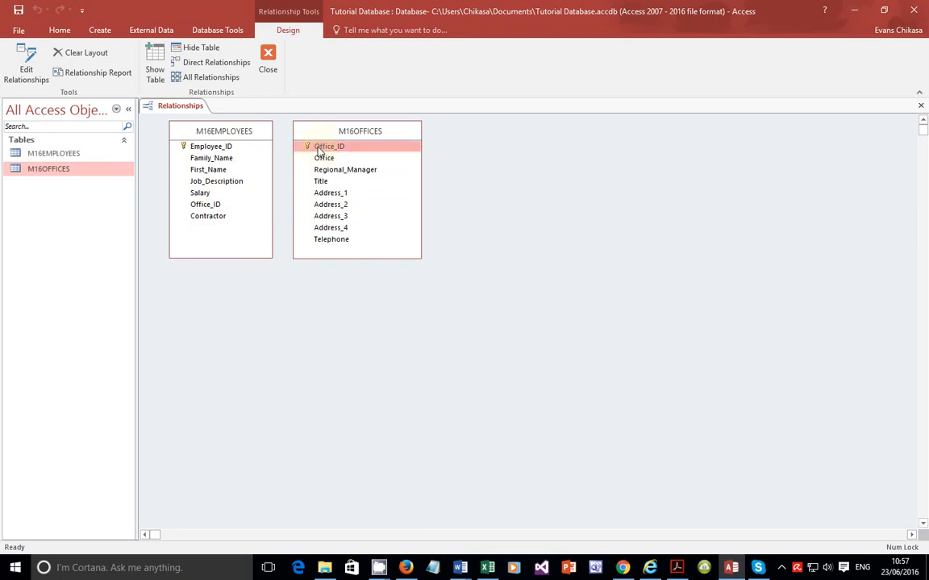
{"action": "mouse_move", "coordinate": [217, 206]}
{"action": "left_mouse_down"}
{"action": "mouse_move", "coordinate": [269, 181]}
{"action": "mouse_move", "coordinate": [321, 181]}
{"action": "mouse_move", "coordinate": [322, 148]}
{"action": "mouse_move", "coordinate": [267, 202]}
{"action": "mouse_move", "coordinate": [218, 214]}
{"action": "left_mouse_up"}
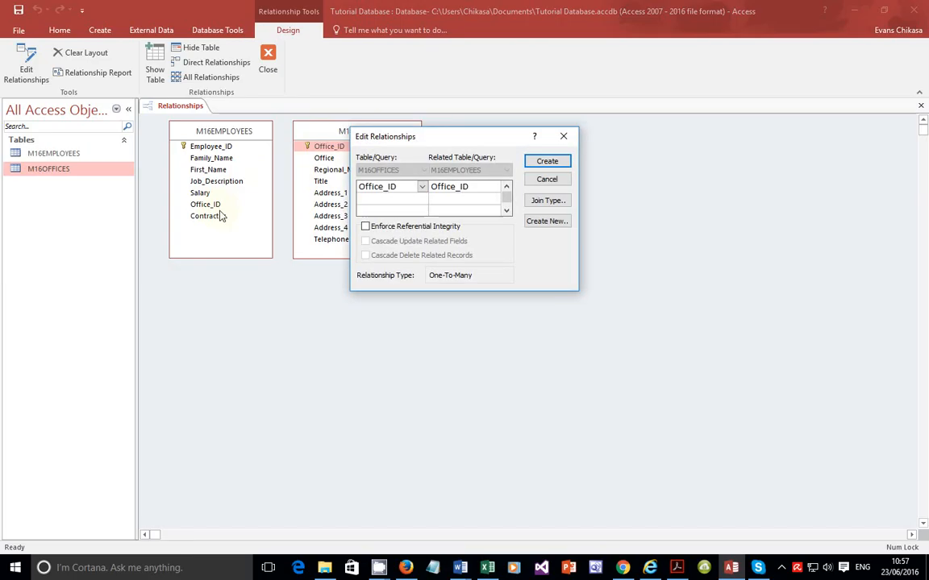
{"action": "left_click", "coordinate": [376, 229]}
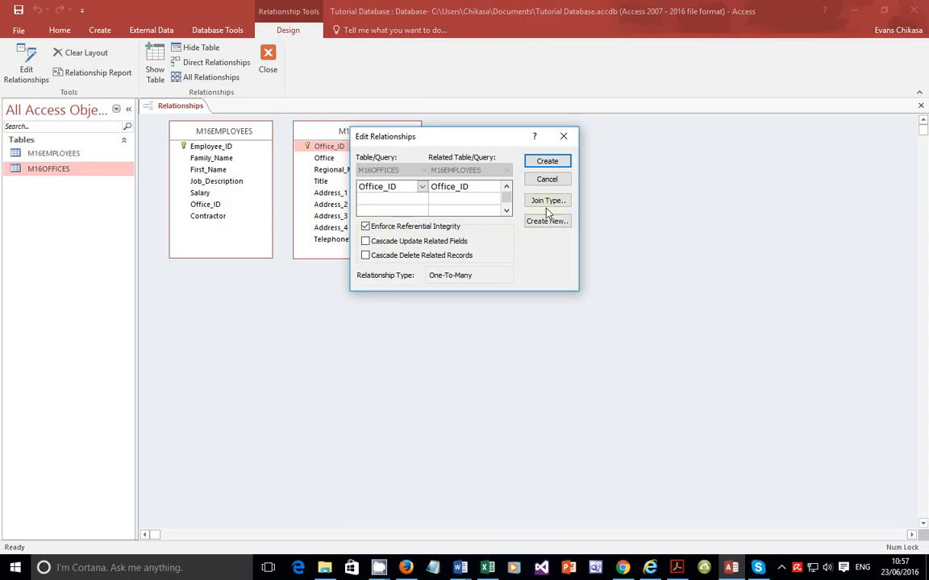
{"action": "left_click", "coordinate": [547, 162]}
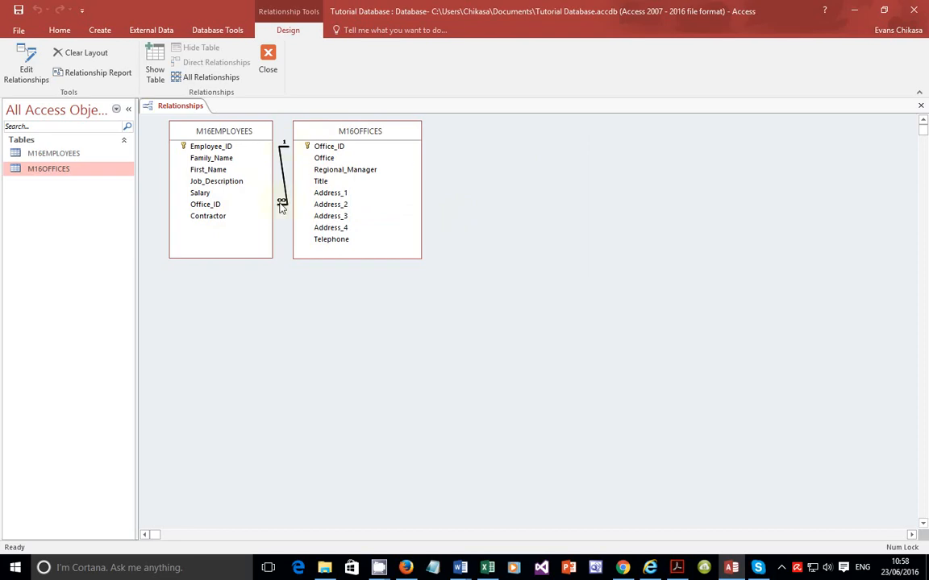
Step: Examine the new link between the two Office_ID fields
{"action": "left_click", "coordinate": [353, 148]}
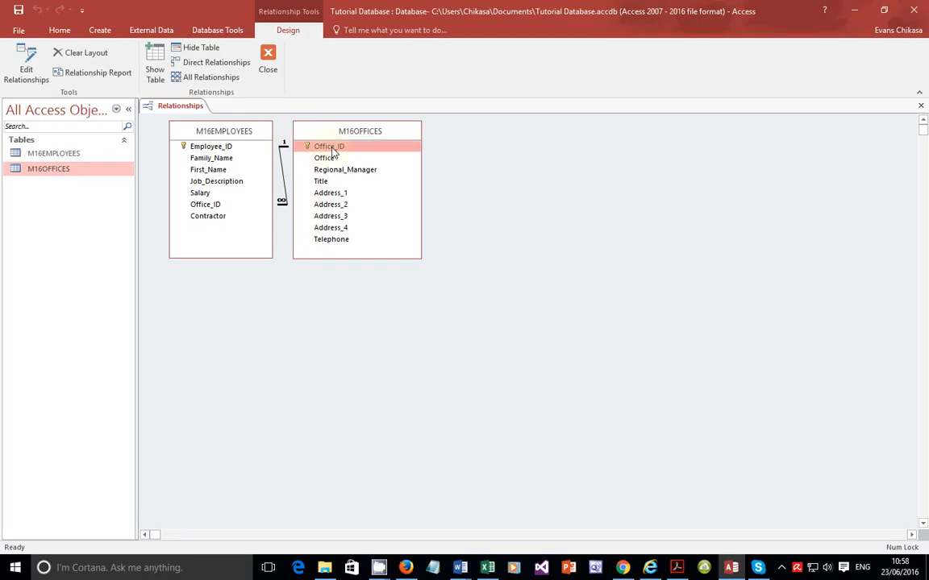
{"action": "left_click", "coordinate": [231, 206]}
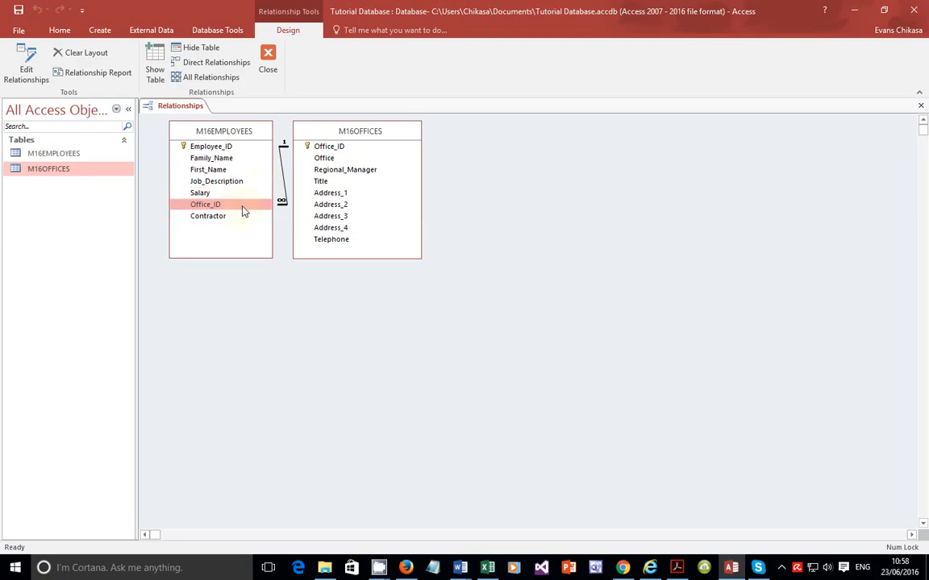
{"action": "left_click", "coordinate": [306, 146]}
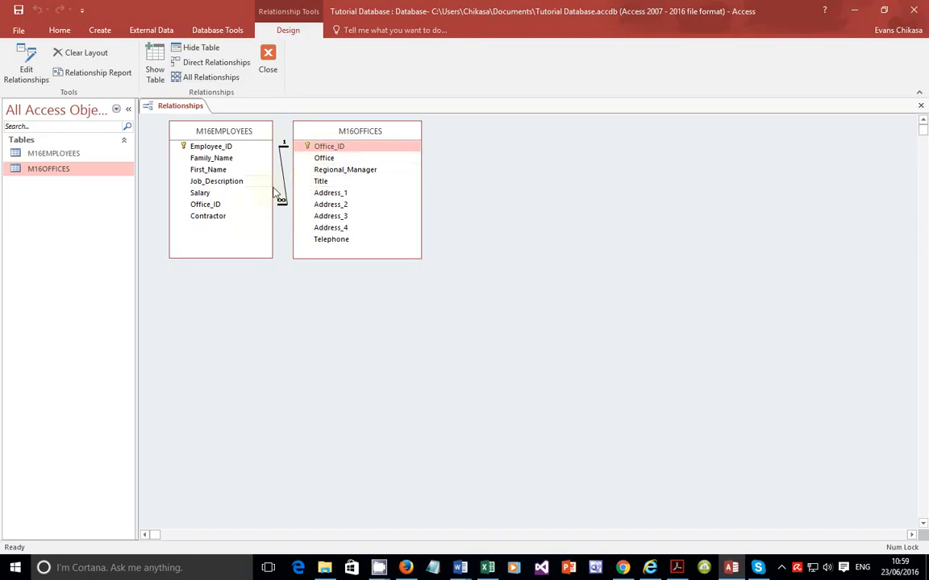
Step: Review the Evidence 5 instructions in the question paper
{"action": "left_click", "coordinate": [225, 206]}
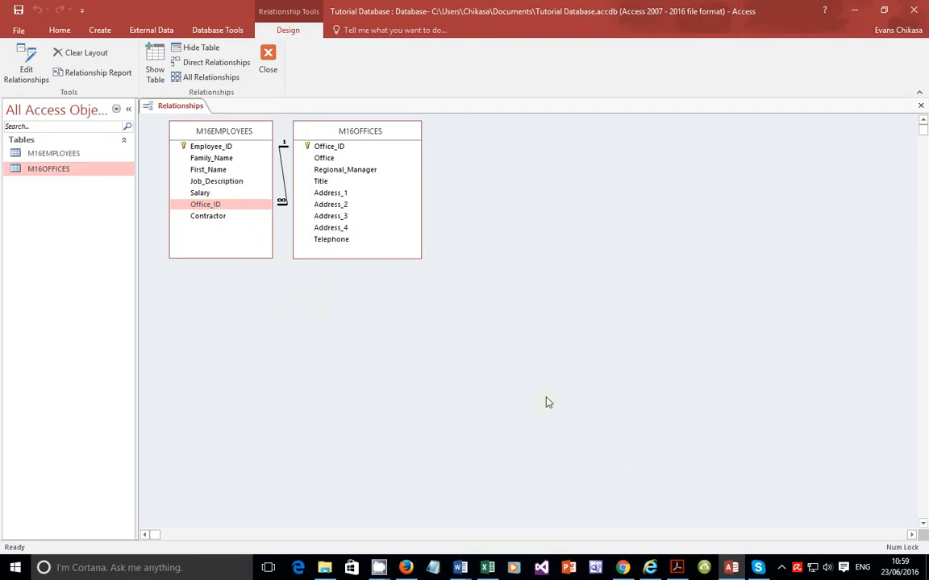
{"action": "left_click", "coordinate": [681, 570]}
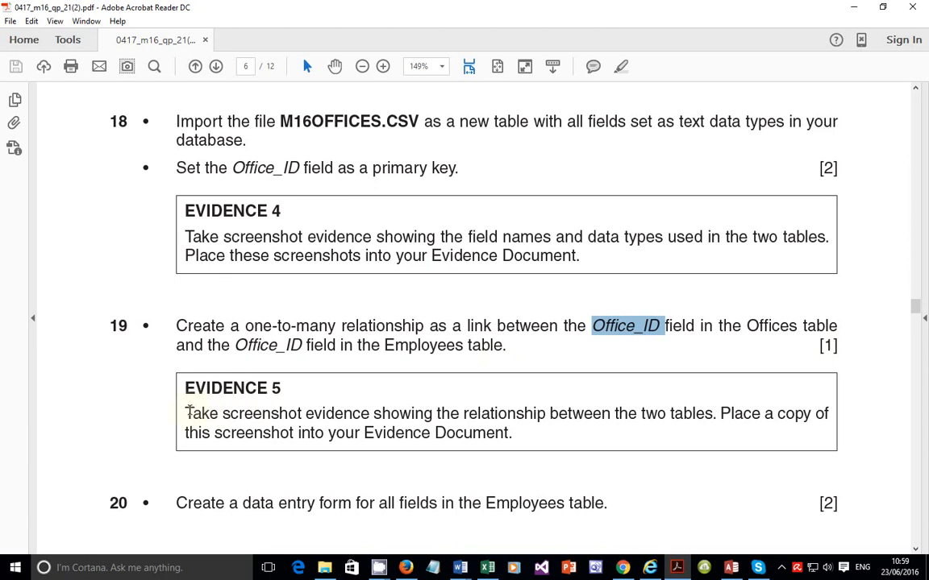
{"action": "left_click_drag", "start_coordinate": [185, 413], "coordinate": [750, 412]}
{"action": "left_click", "coordinate": [731, 568]}
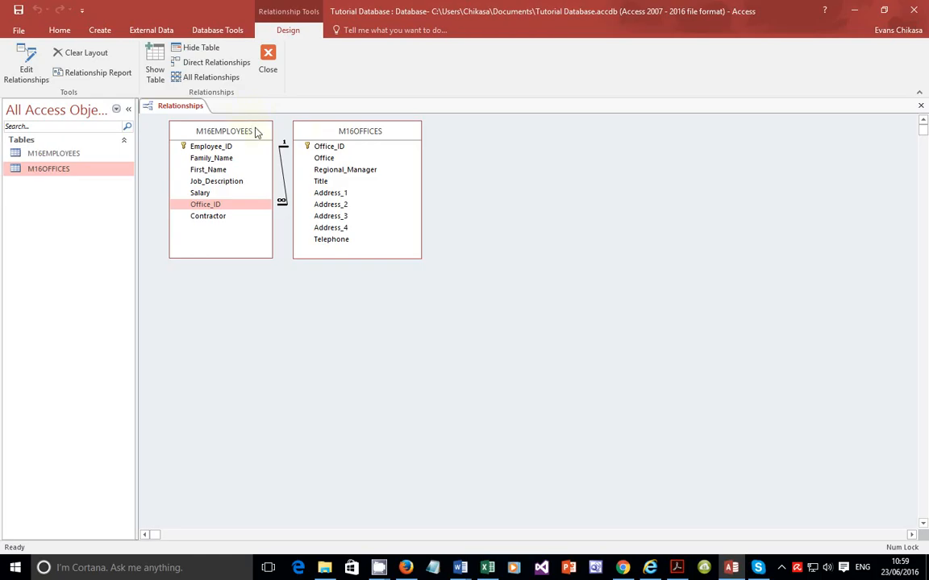
Step: Capture a screenshot of the Relationships window showing both tables and their link to the clipboard
{"action": "key", "text": "Print"}
{"action": "left_click_drag", "start_coordinate": [136, 97], "coordinate": [448, 272]}
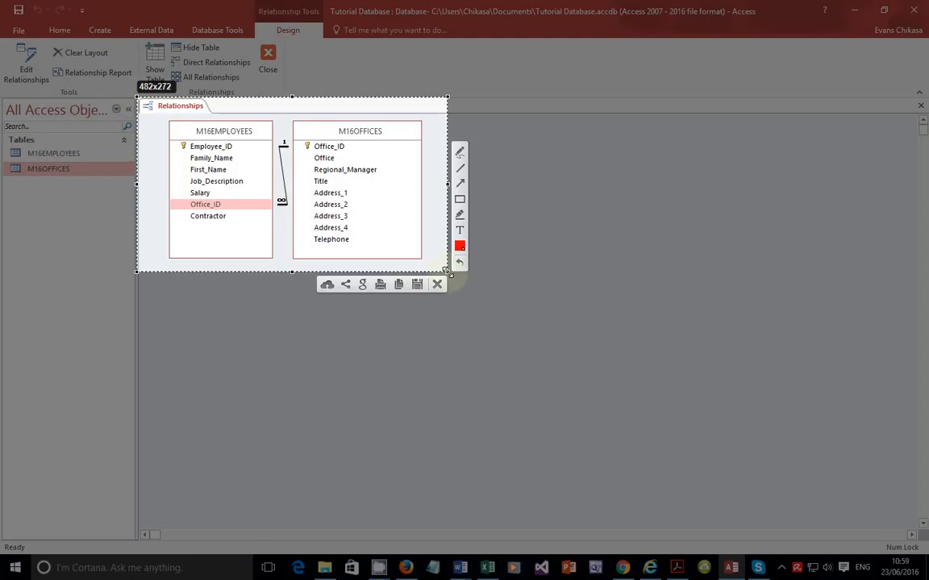
{"action": "left_click", "coordinate": [397, 285]}
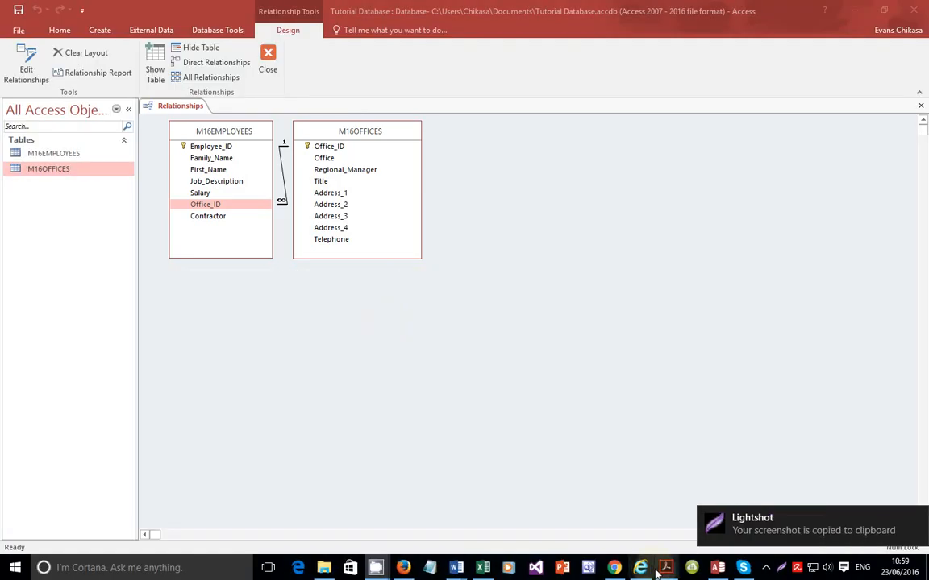
Step: Paste the relationships screenshot on a new line under the Evidence 5 heading in the evidence document
{"action": "mouse_move", "coordinate": [458, 566]}
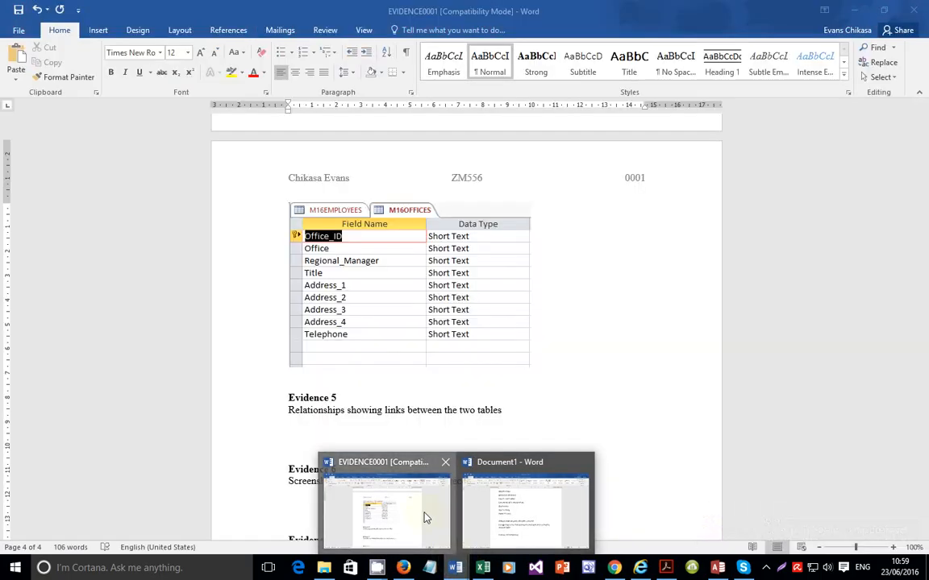
{"action": "left_click", "coordinate": [426, 519]}
{"action": "scroll", "coordinate": [369, 352], "scroll_direction": "down", "scroll_amount": 2}
{"action": "left_click", "coordinate": [360, 332]}
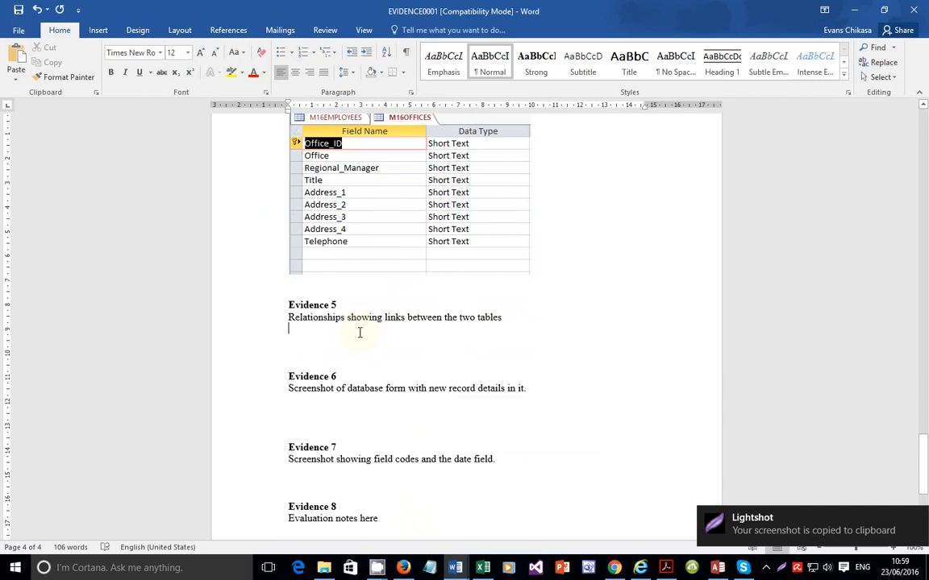
{"action": "key", "text": "Return"}
{"action": "key", "text": "ctrl+v"}
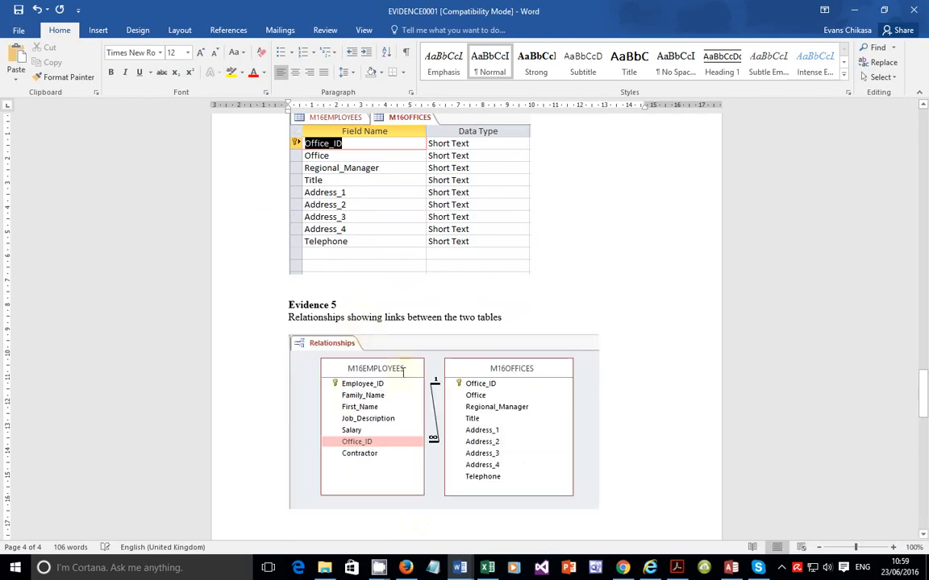
Step: Read task 20 about creating a data entry form in the question paper
{"action": "left_click", "coordinate": [678, 569]}
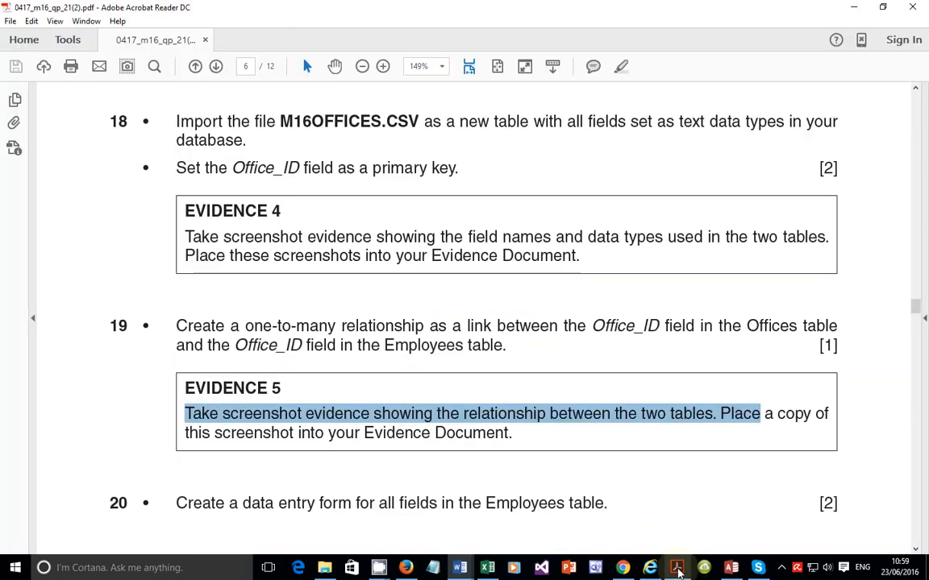
{"action": "scroll", "coordinate": [516, 413], "scroll_direction": "down", "scroll_amount": 5}
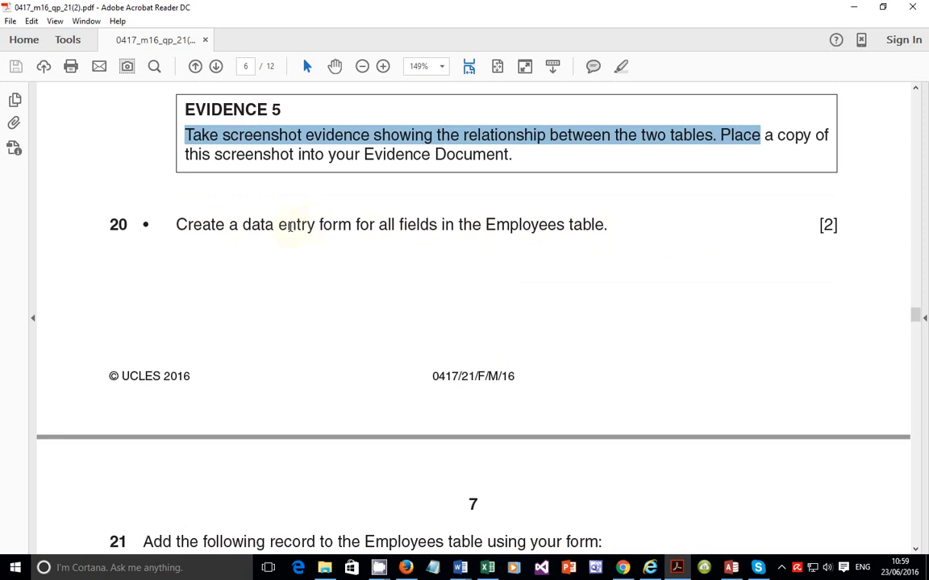
{"action": "left_click_drag", "start_coordinate": [318, 224], "coordinate": [353, 225]}
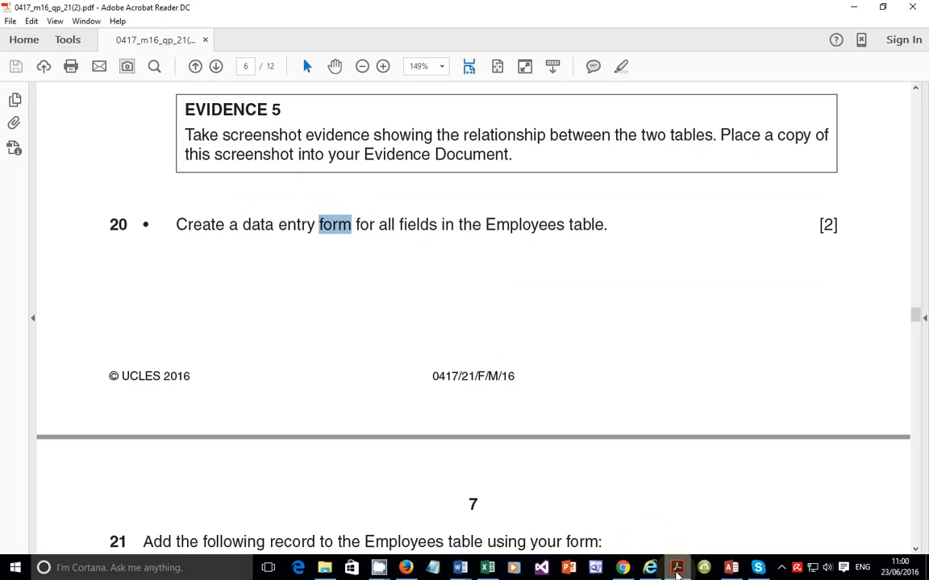
{"action": "left_click", "coordinate": [676, 574]}
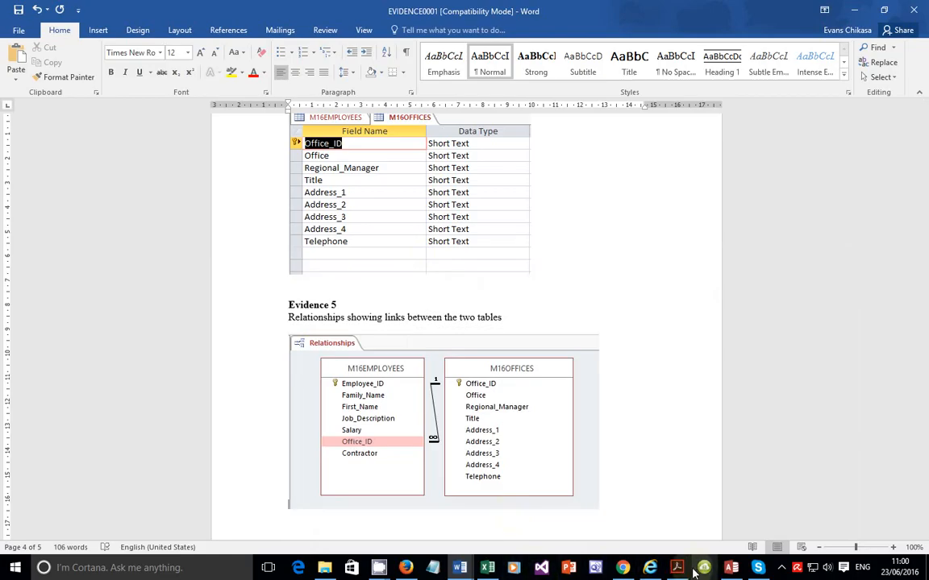
Step: Open the M16EMPLOYEES table and launch the Form Wizard with M16EMPLOYEES as the source table
{"action": "left_click", "coordinate": [732, 569]}
{"action": "double_click", "coordinate": [56, 153]}
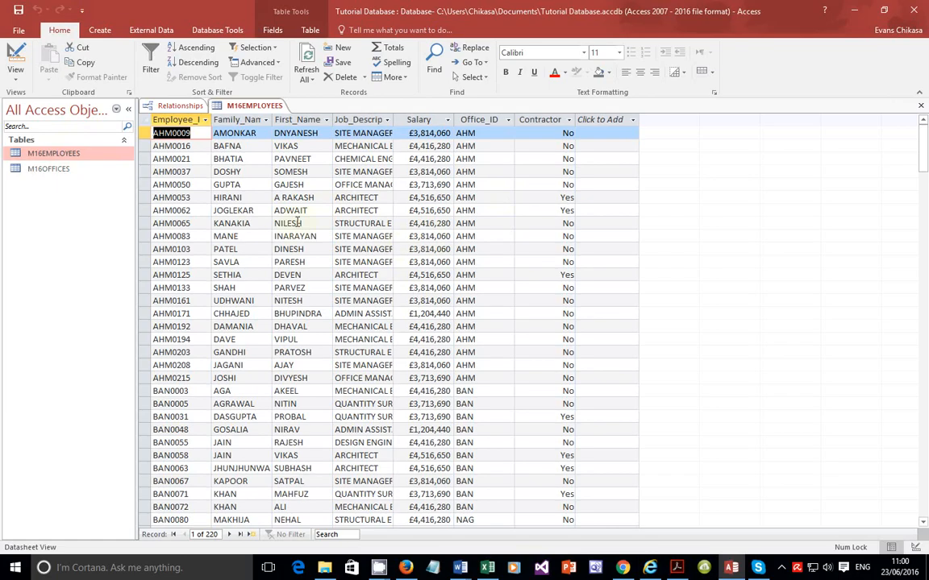
{"action": "left_click", "coordinate": [100, 30]}
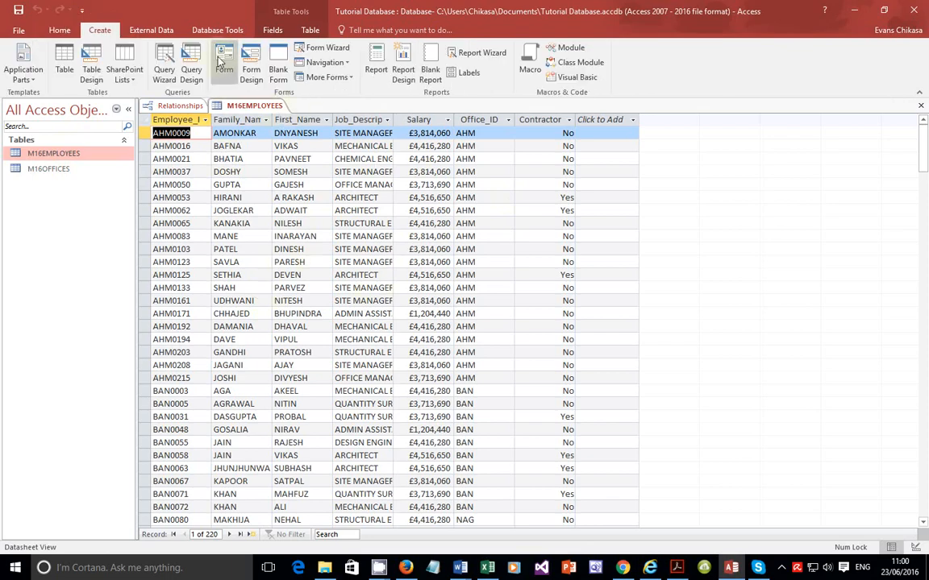
{"action": "left_click", "coordinate": [316, 50]}
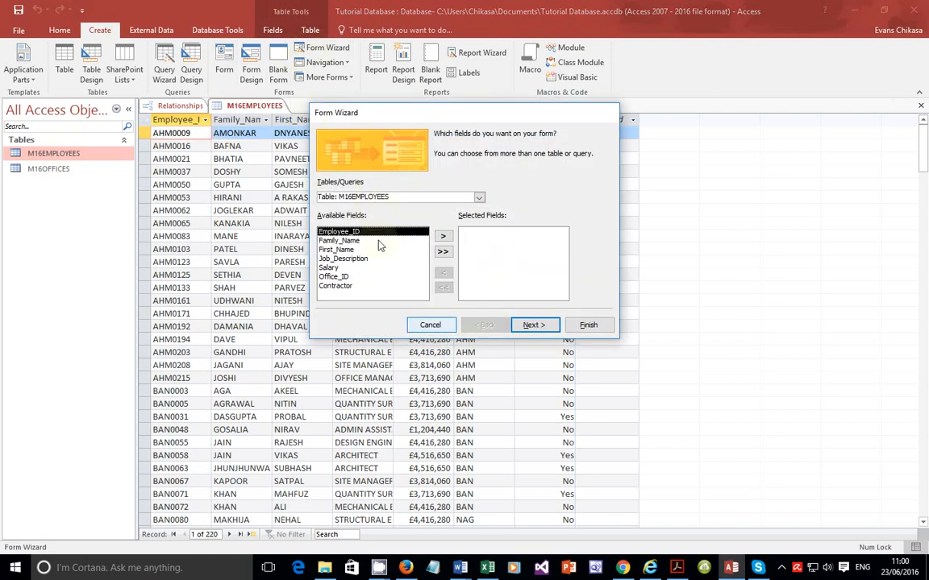
{"action": "left_click", "coordinate": [479, 198]}
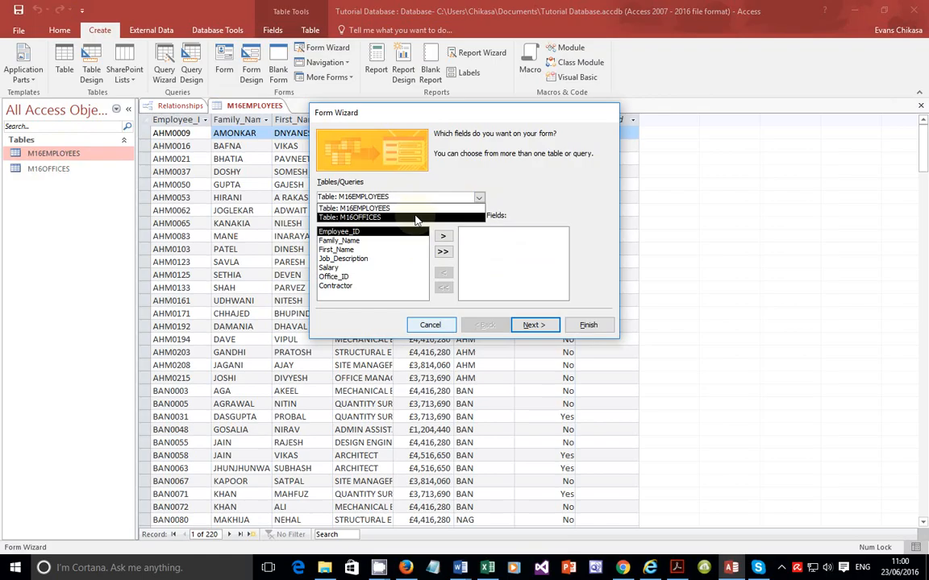
{"action": "left_click", "coordinate": [451, 207]}
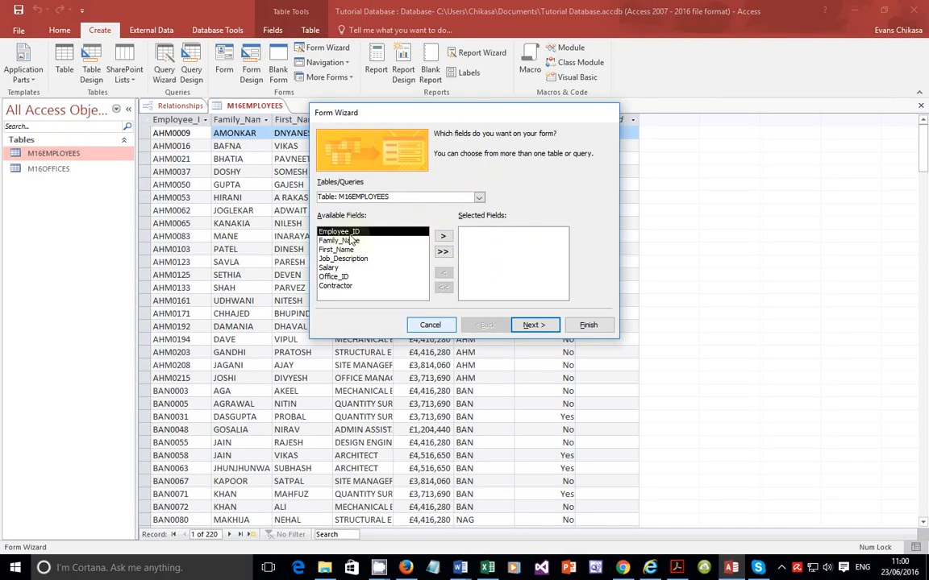
Step: Recheck the wording of task 20 in the question paper
{"action": "left_click", "coordinate": [729, 570]}
{"action": "left_click", "coordinate": [676, 568]}
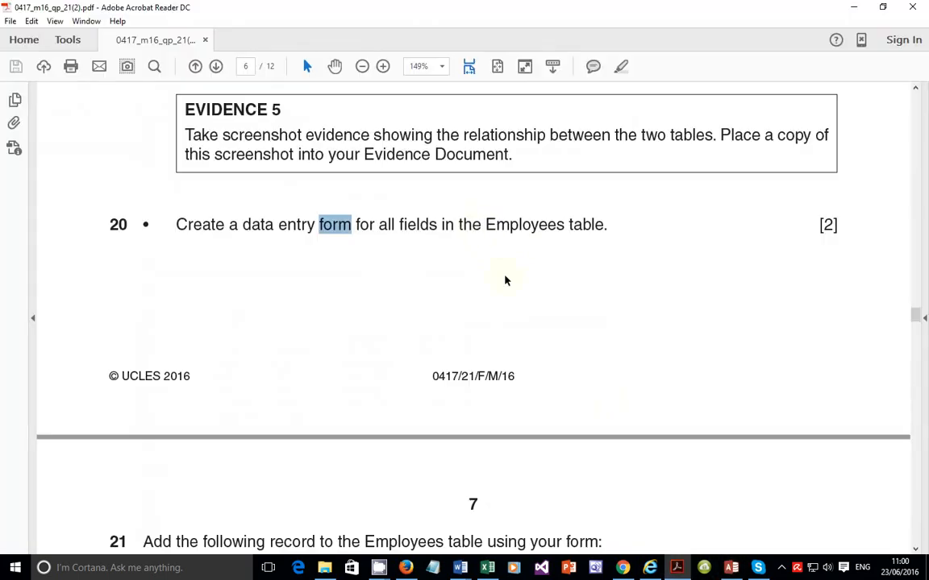
{"action": "left_click_drag", "start_coordinate": [458, 225], "coordinate": [603, 225]}
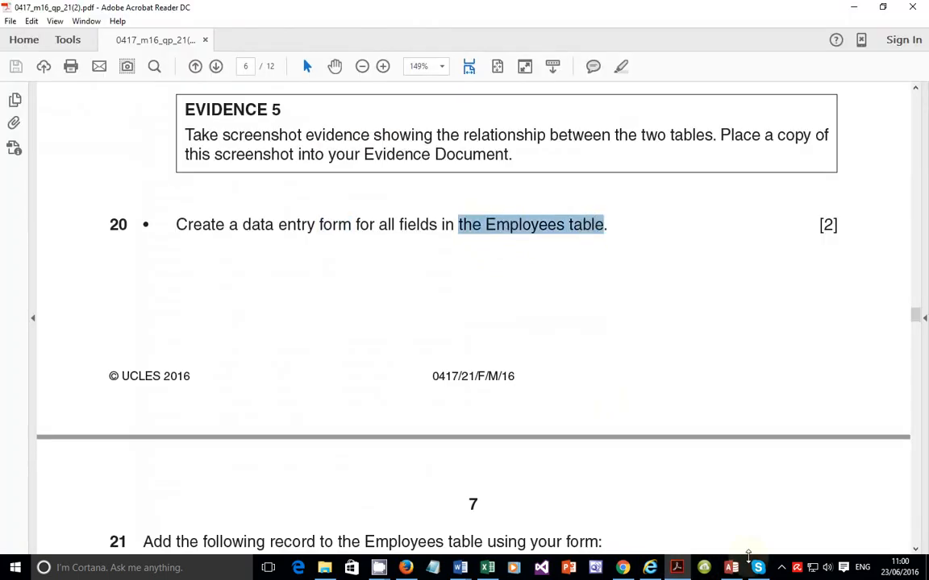
{"action": "left_click", "coordinate": [731, 567]}
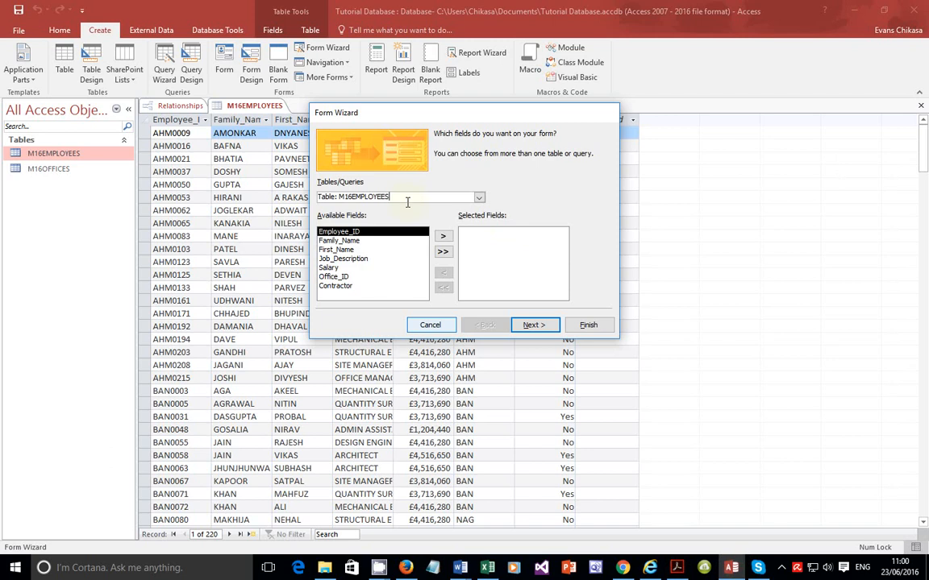
Step: Add all M16EMPLOYEES fields to the form in the wizard and continue
{"action": "left_click", "coordinate": [407, 198]}
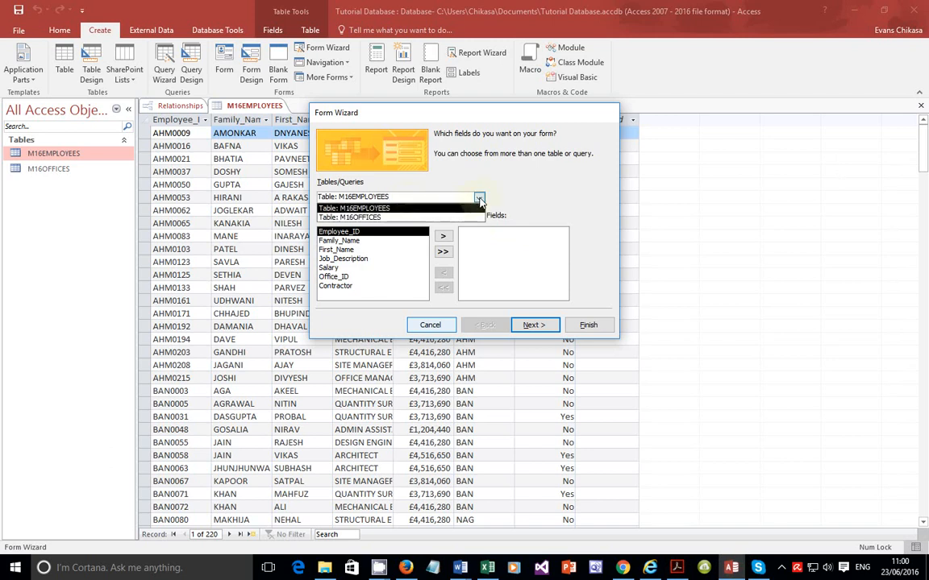
{"action": "left_click", "coordinate": [392, 209]}
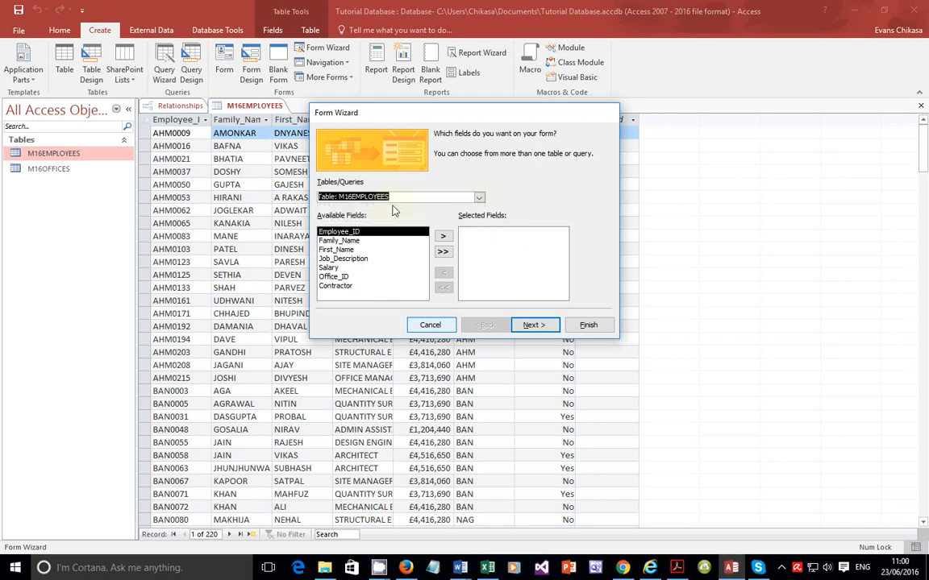
{"action": "left_click", "coordinate": [443, 252]}
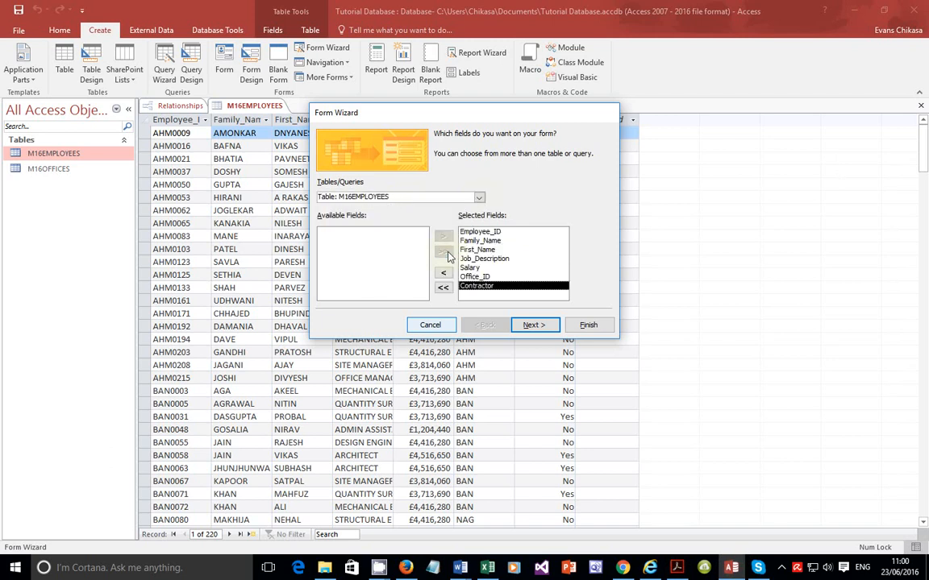
{"action": "left_click", "coordinate": [542, 326]}
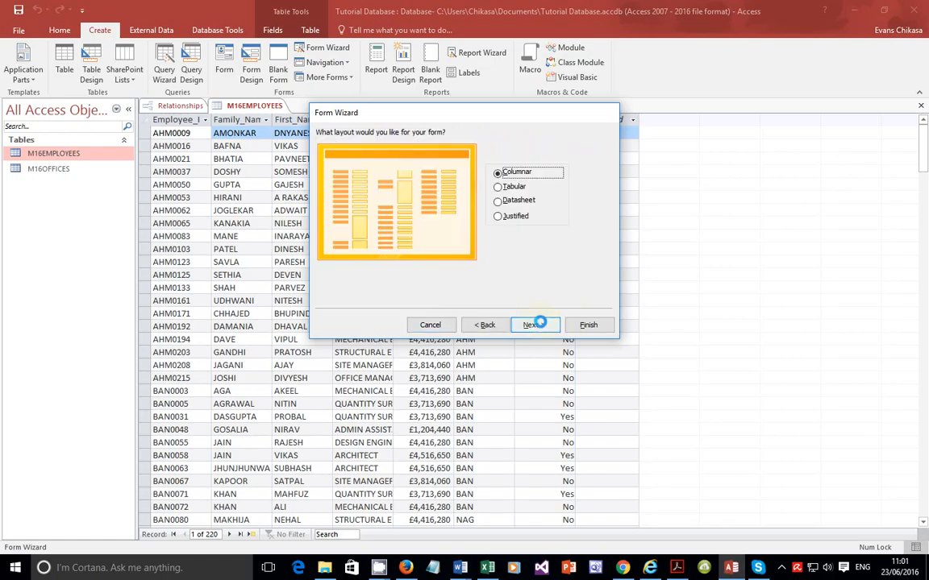
Step: Preview the layout options and keep the Columnar layout for the form
{"action": "left_click", "coordinate": [510, 190]}
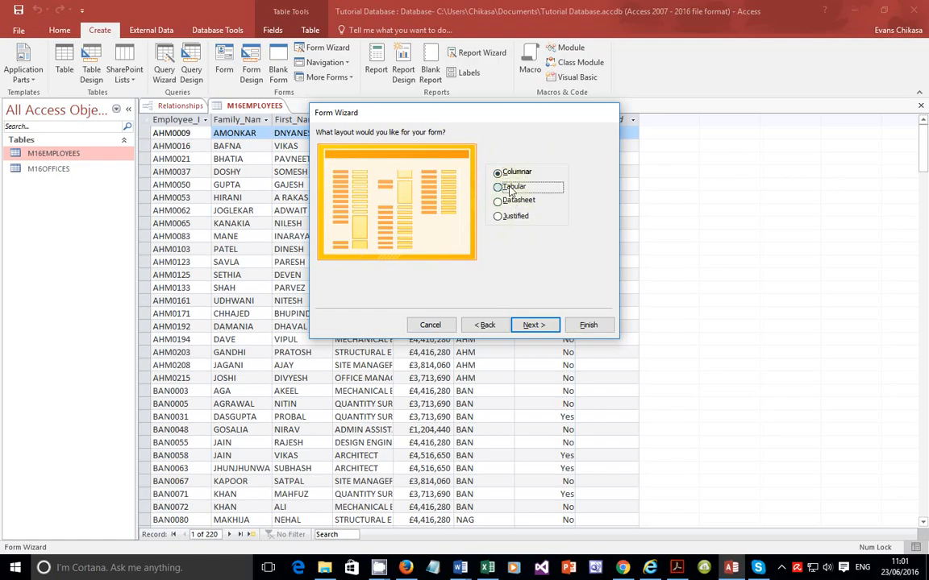
{"action": "left_click", "coordinate": [513, 201]}
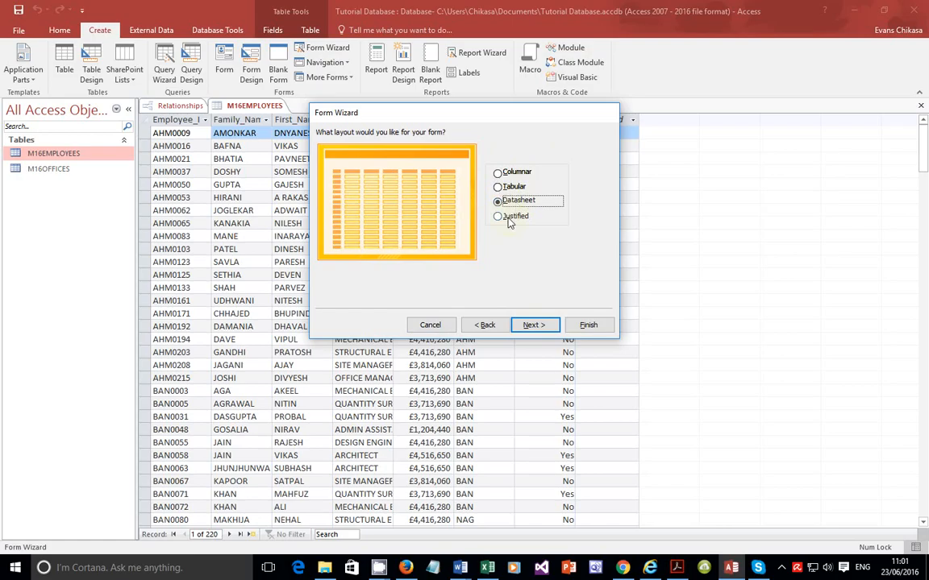
{"action": "left_click", "coordinate": [509, 220]}
{"action": "left_click", "coordinate": [515, 172]}
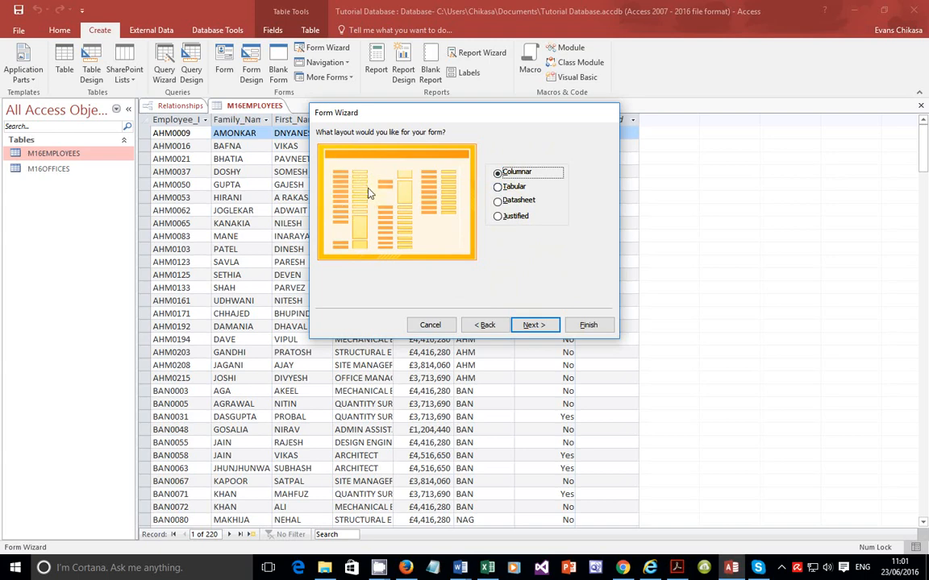
{"action": "left_click", "coordinate": [531, 327]}
Step: Finish the wizard opening the form's design, and switch the new form to Form View
{"action": "left_click", "coordinate": [472, 256]}
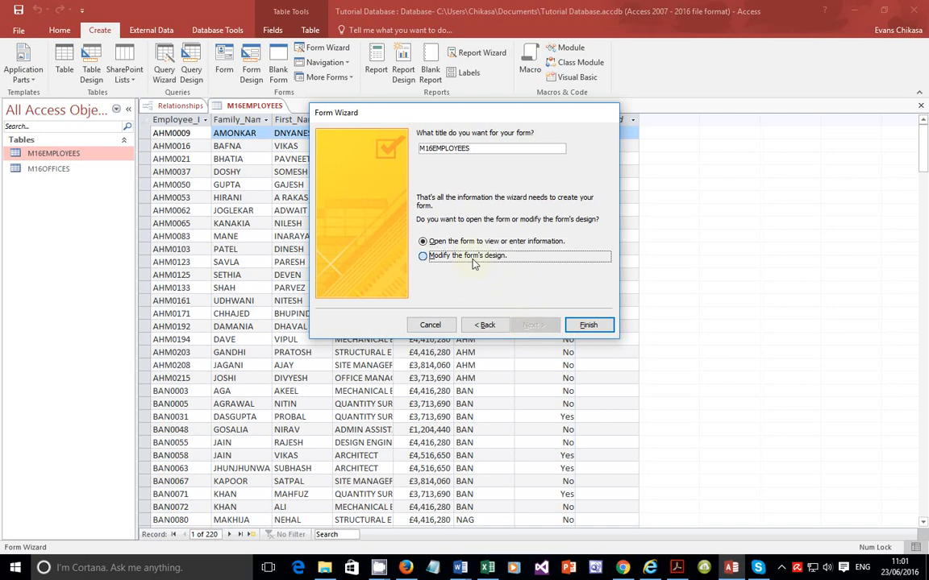
{"action": "left_click", "coordinate": [588, 326]}
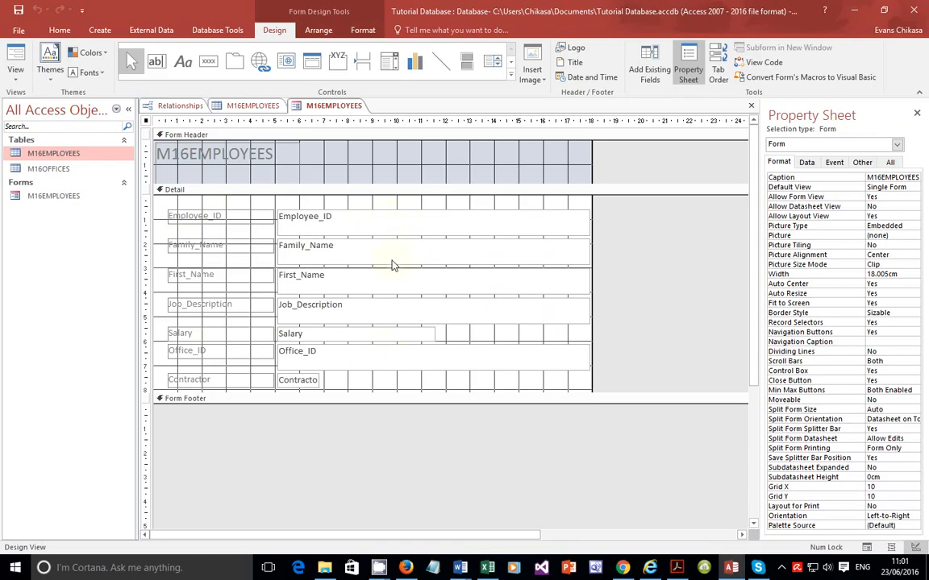
{"action": "left_click", "coordinate": [14, 84]}
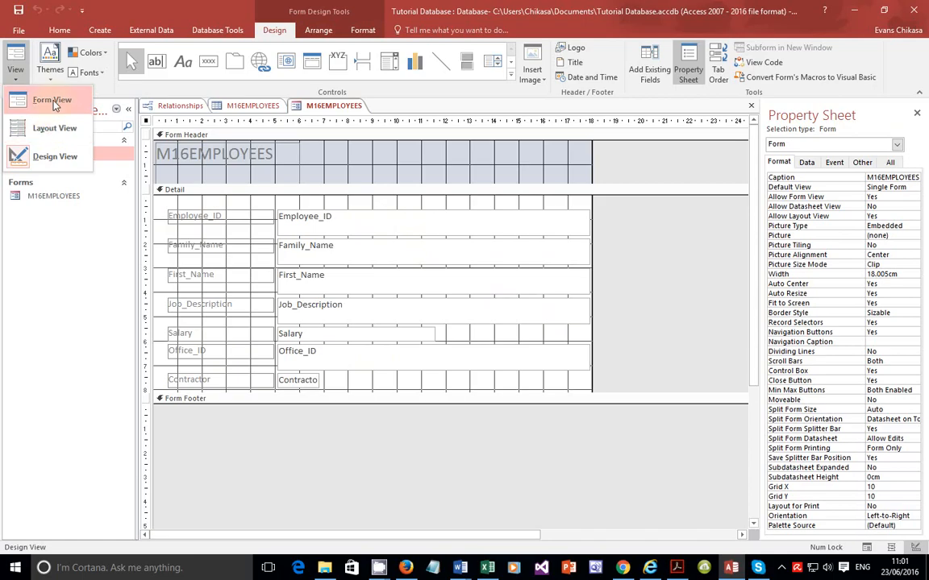
{"action": "left_click", "coordinate": [52, 101]}
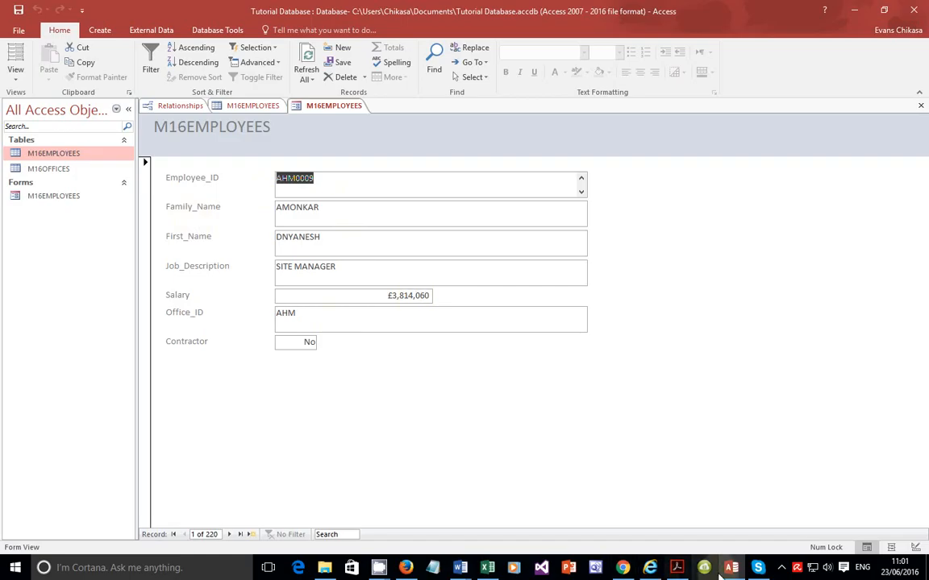
Step: Read task 21's employee record details in the question paper
{"action": "left_click", "coordinate": [677, 567]}
{"action": "scroll", "coordinate": [487, 375], "scroll_direction": "down", "scroll_amount": 5}
{"action": "scroll", "coordinate": [473, 379], "scroll_direction": "up", "scroll_amount": 5}
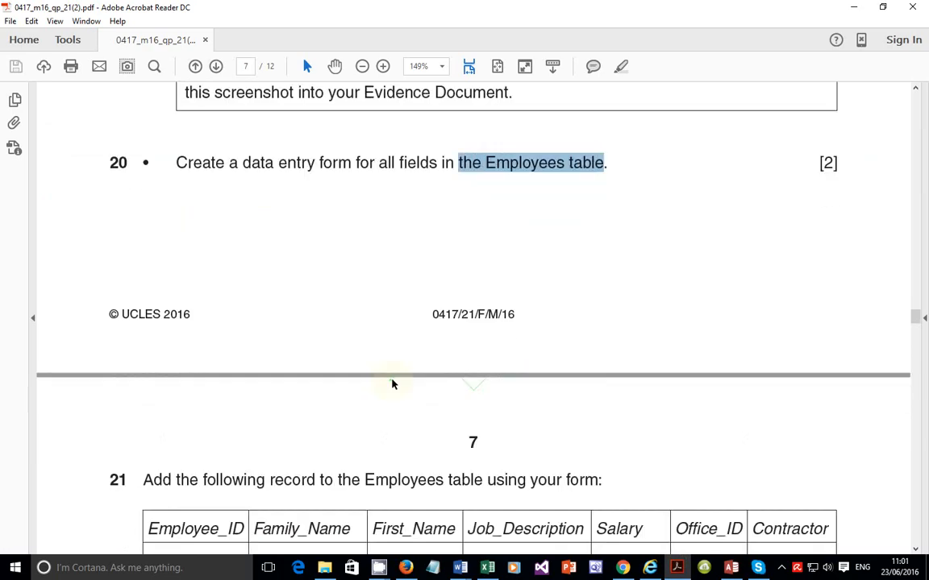
{"action": "scroll", "coordinate": [439, 269], "scroll_direction": "down", "scroll_amount": 5}
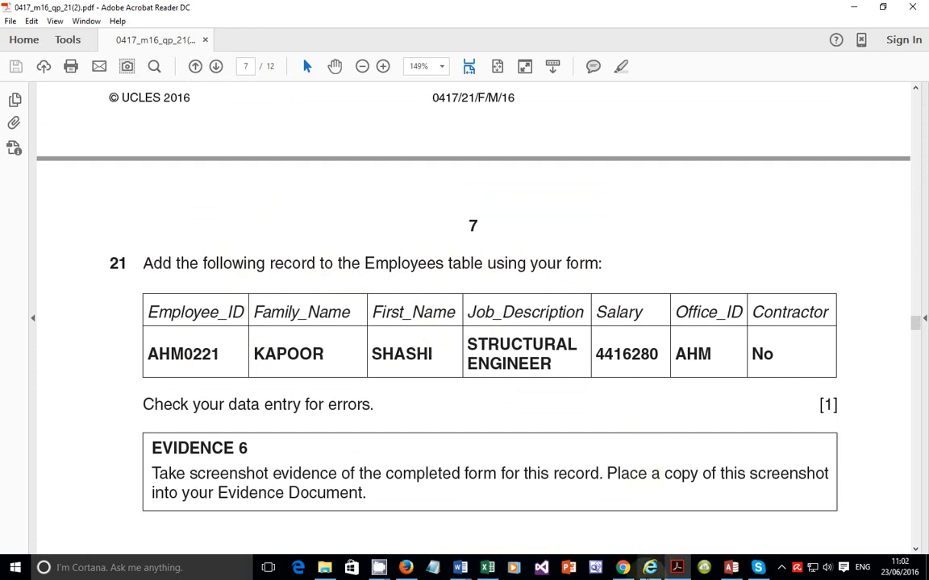
Step: Restore the Access window to a smaller size alongside the question paper
{"action": "left_click", "coordinate": [730, 568]}
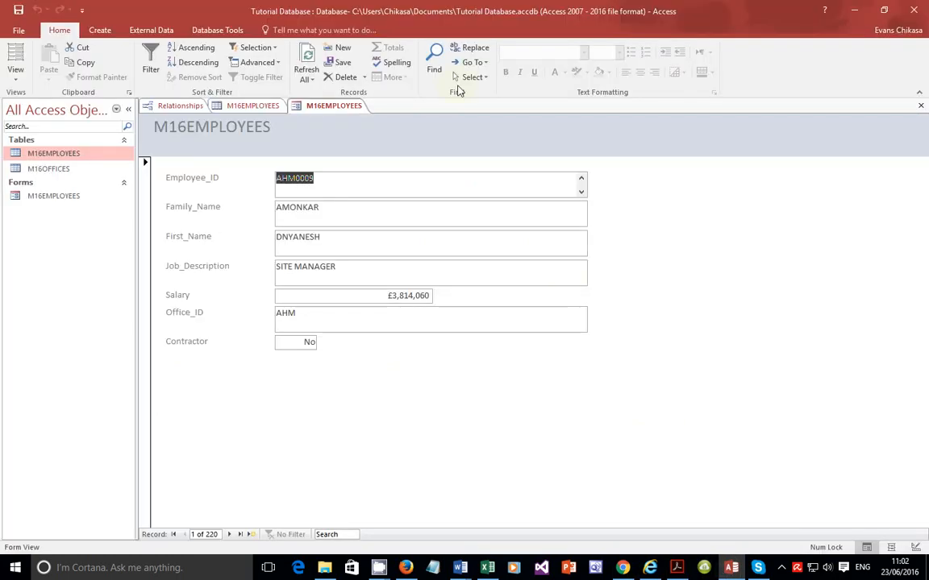
{"action": "left_click", "coordinate": [882, 7]}
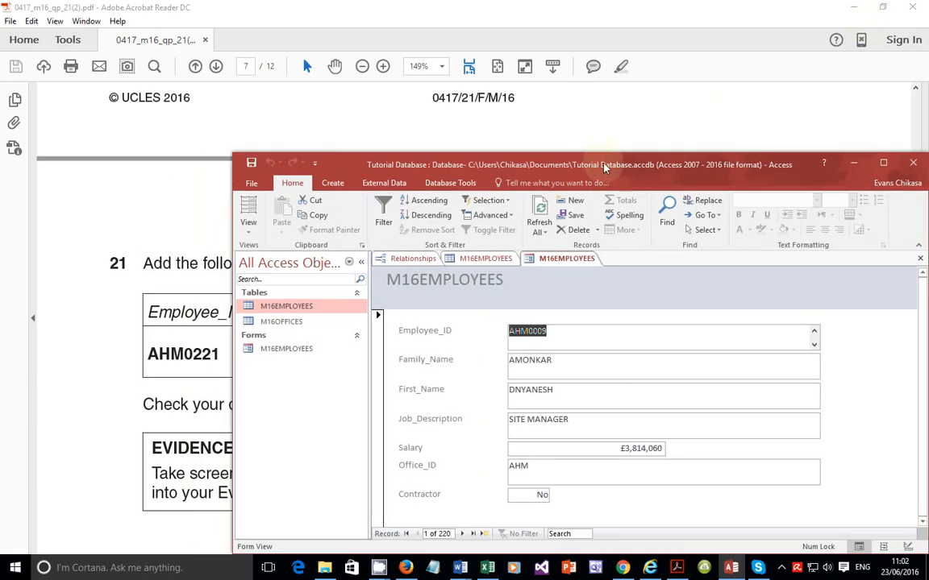
Step: Reposition and resize the Access window so it sits above the record table in the question paper
{"action": "left_click_drag", "start_coordinate": [592, 164], "coordinate": [720, 39]}
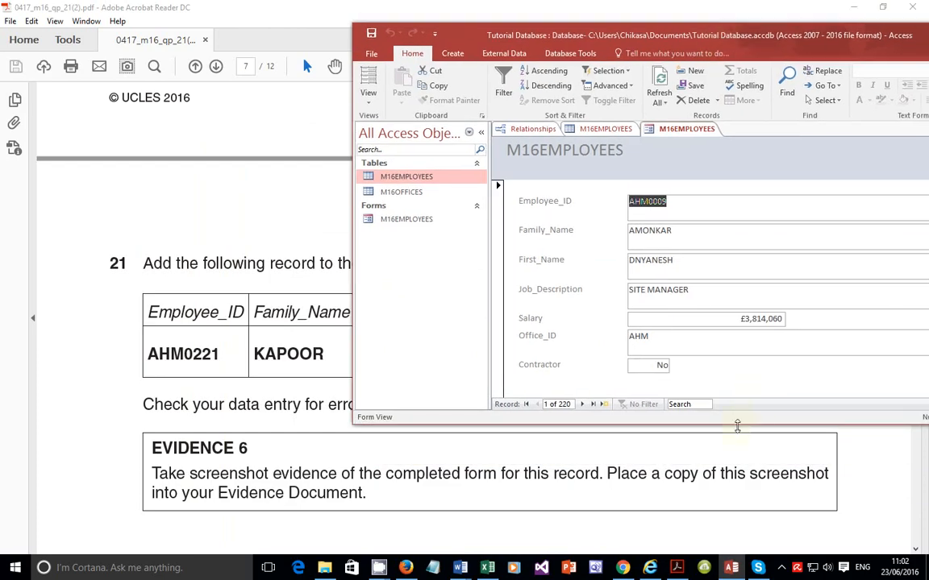
{"action": "left_click_drag", "start_coordinate": [736, 424], "coordinate": [743, 318]}
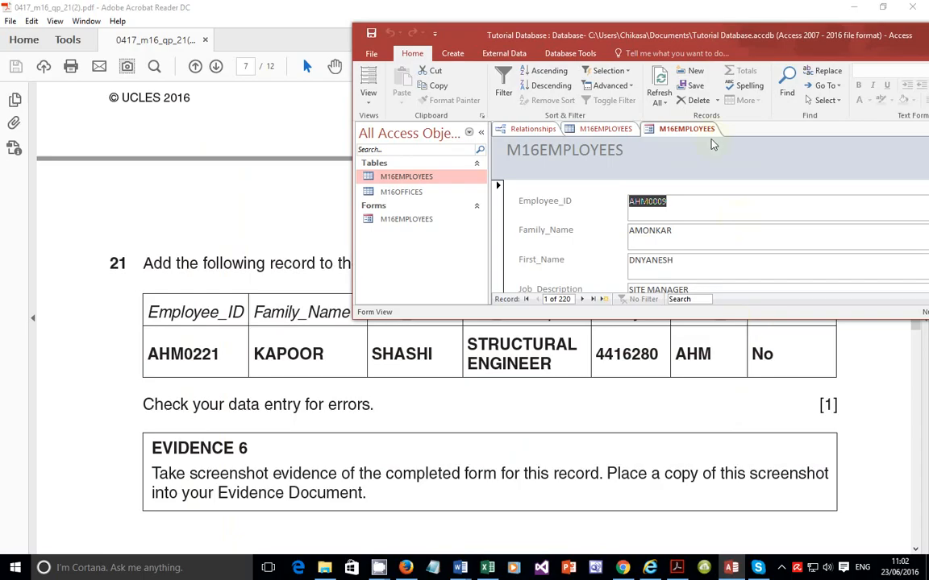
{"action": "left_click_drag", "start_coordinate": [678, 47], "coordinate": [566, 24]}
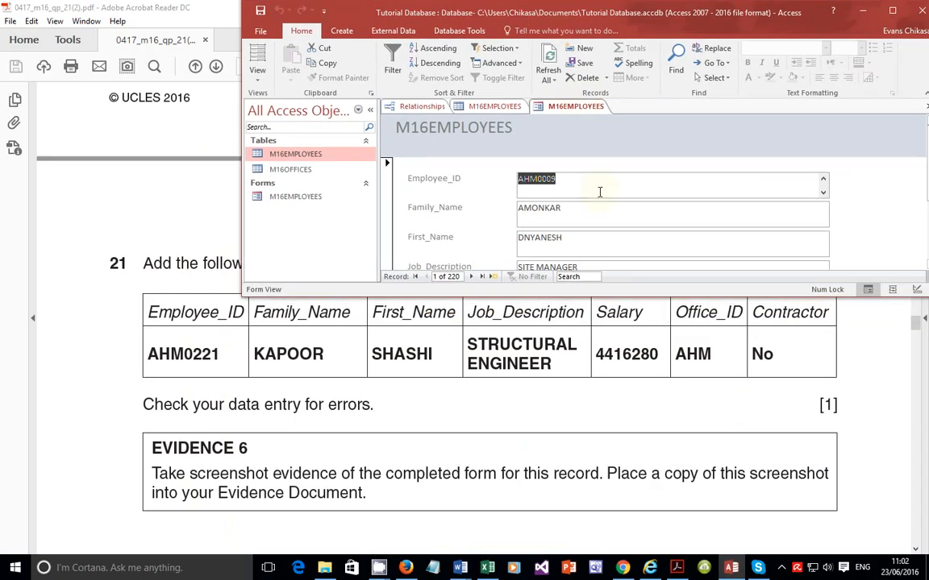
Step: Start a new blank record in the form and enter AHM0221 as the Employee_ID
{"action": "scroll", "coordinate": [600, 193], "scroll_direction": "down", "scroll_amount": 1}
{"action": "scroll", "coordinate": [600, 193], "scroll_direction": "up", "scroll_amount": 1}
{"action": "left_click", "coordinate": [495, 282]}
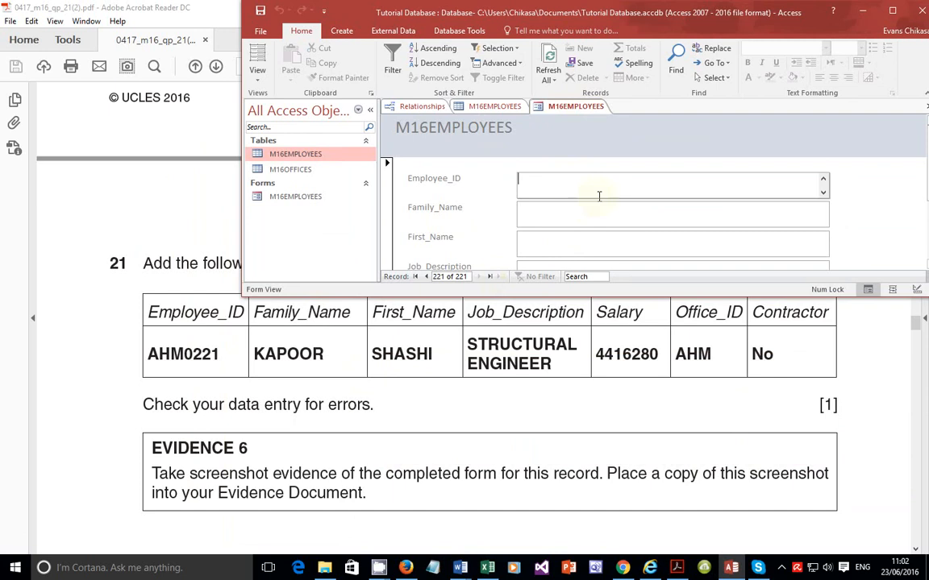
{"action": "type", "text": "AHM0221"}
{"action": "left_click", "coordinate": [535, 209]}
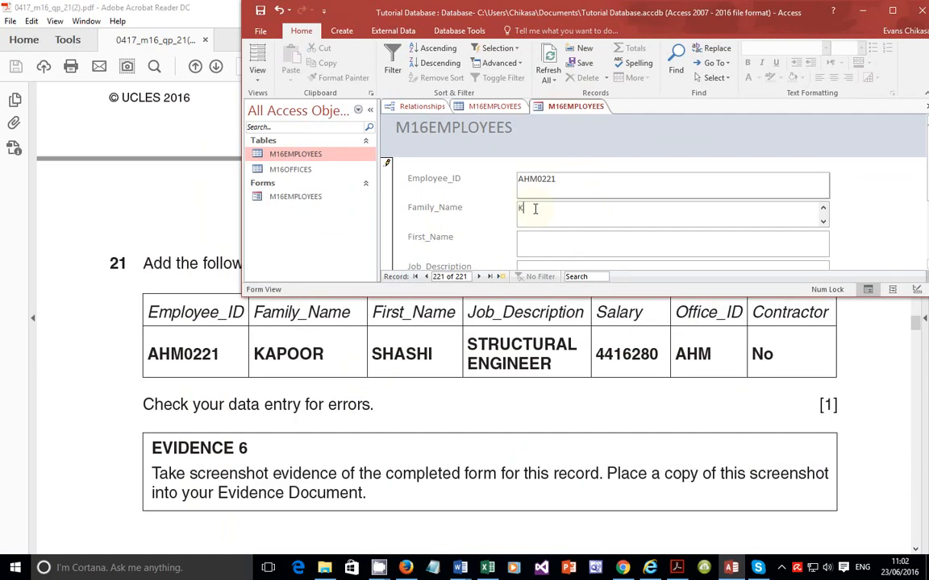
{"action": "left_click_drag", "start_coordinate": [529, 211], "coordinate": [517, 211]}
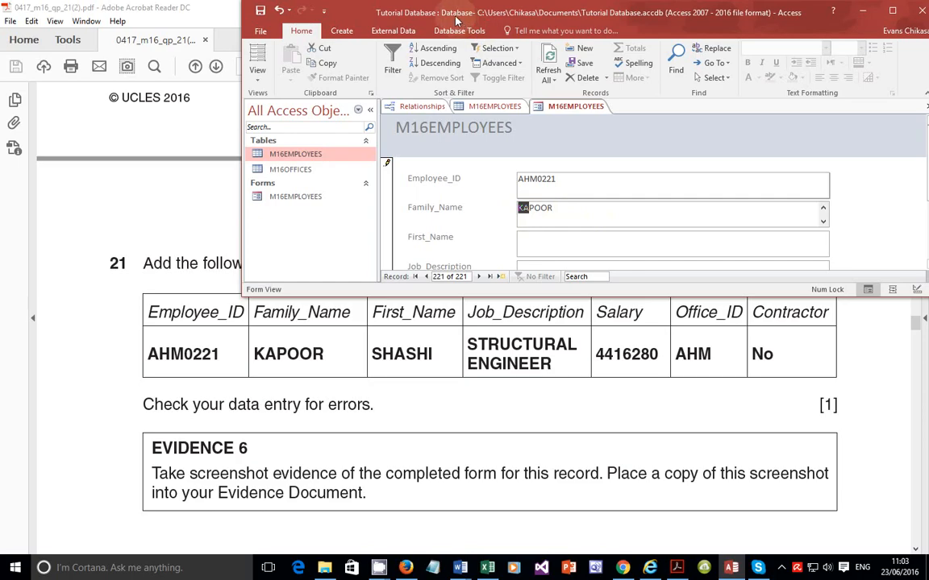
{"action": "left_click", "coordinate": [549, 243]}
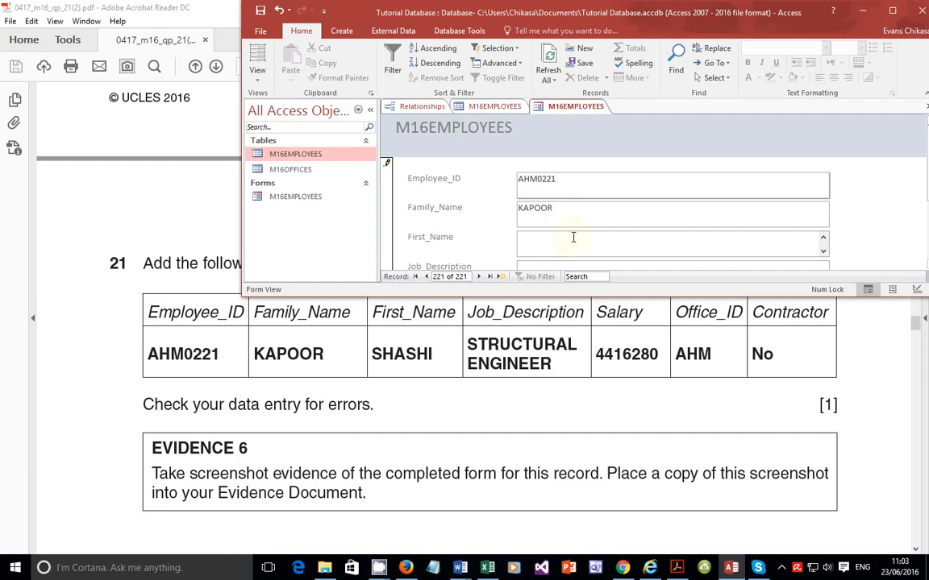
{"action": "key", "text": "Tab"}
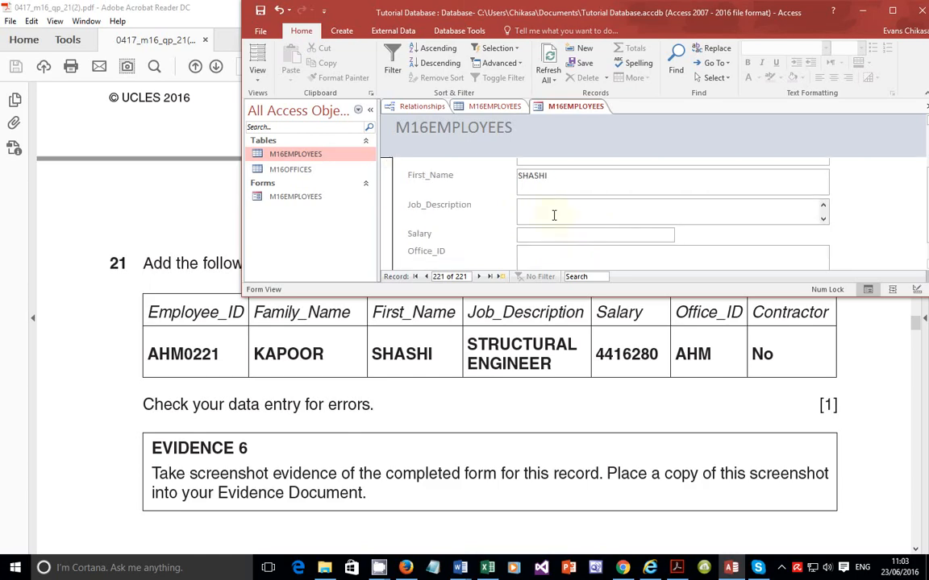
Step: Enter STRUCTURAL ENGINEER as the Job_Description and 4416280 as the Salary
{"action": "type", "text": "STRUCTURAL ENGINEER"}
{"action": "left_click", "coordinate": [536, 234]}
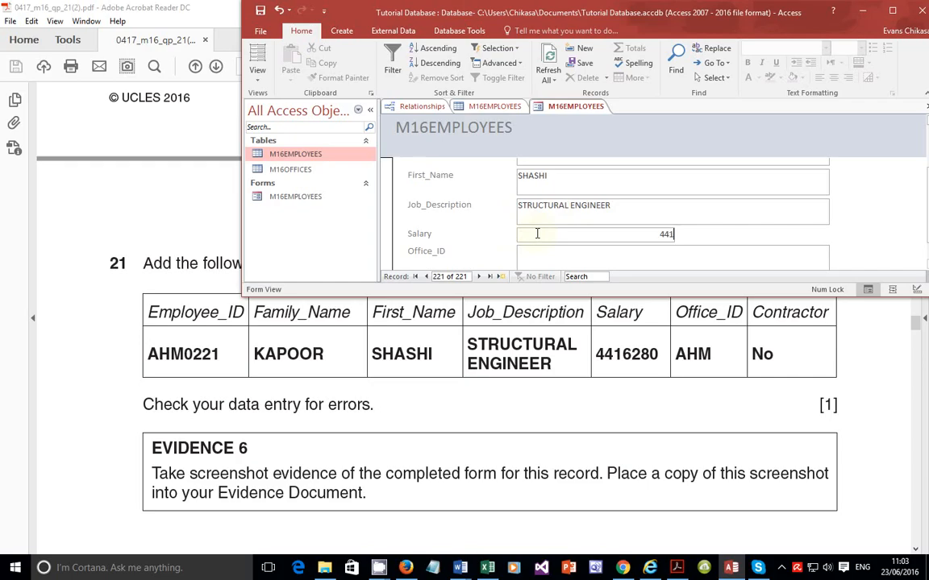
{"action": "type", "text": "6280"}
{"action": "key", "text": "Tab"}
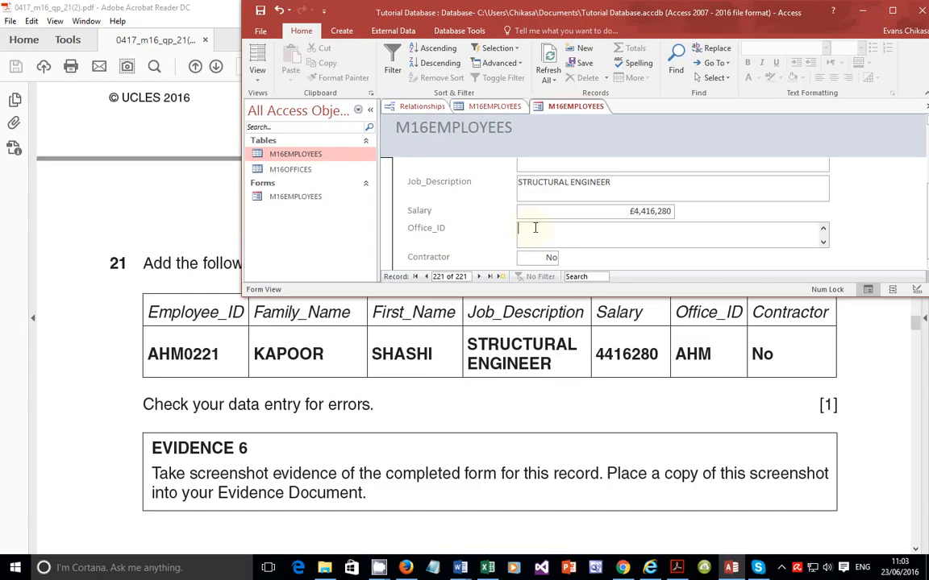
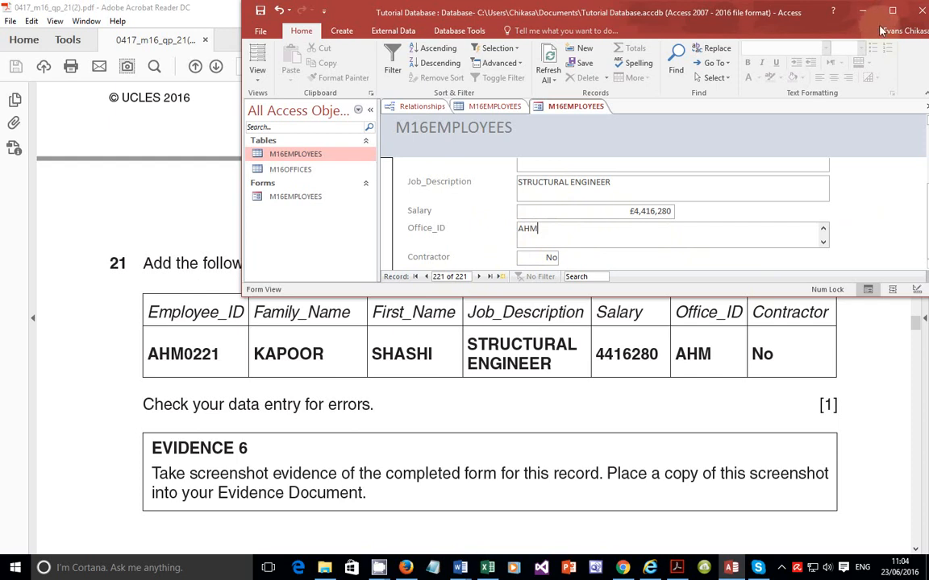
Step: Maximize the Access window and step back to the previous record and forward again to save the new record
{"action": "double_click", "coordinate": [798, 11]}
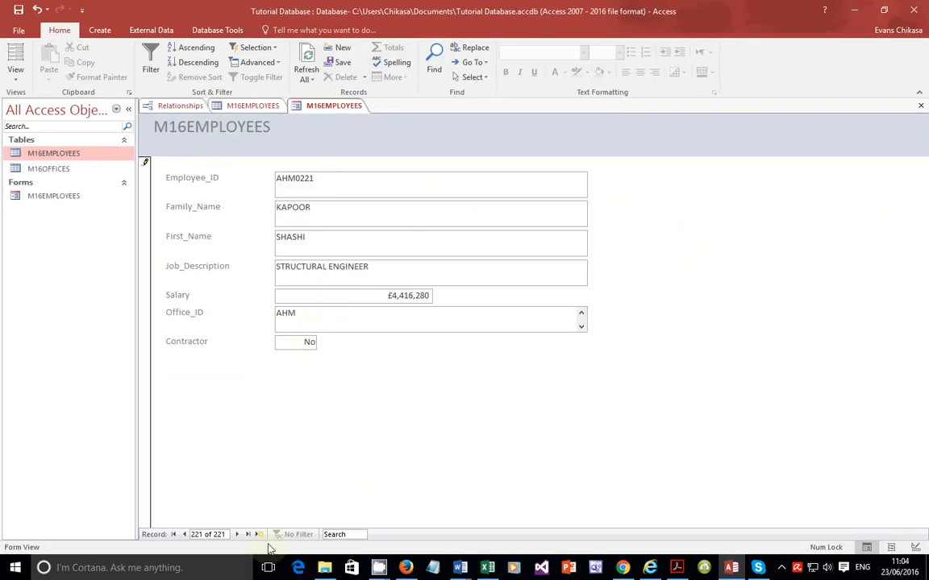
{"action": "left_click", "coordinate": [185, 535]}
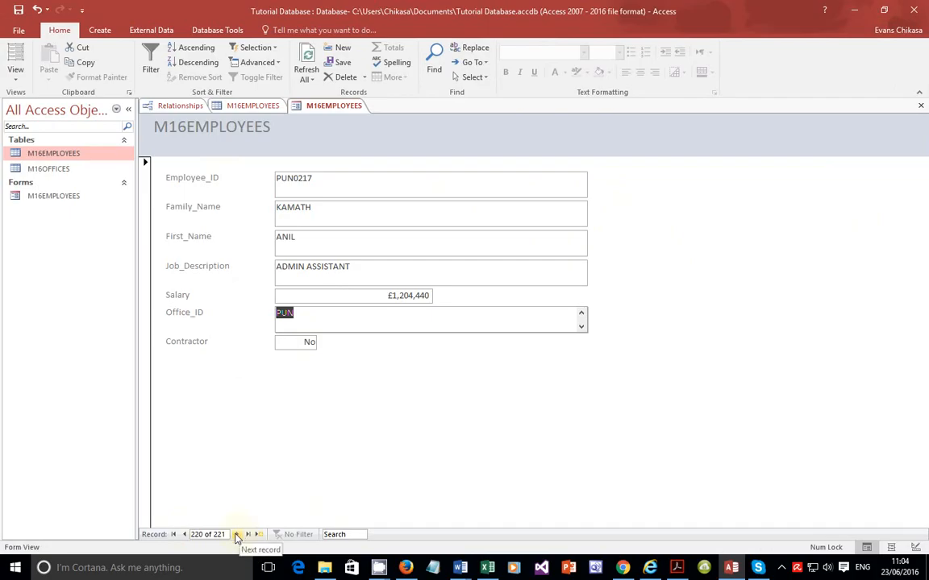
{"action": "left_click", "coordinate": [237, 534]}
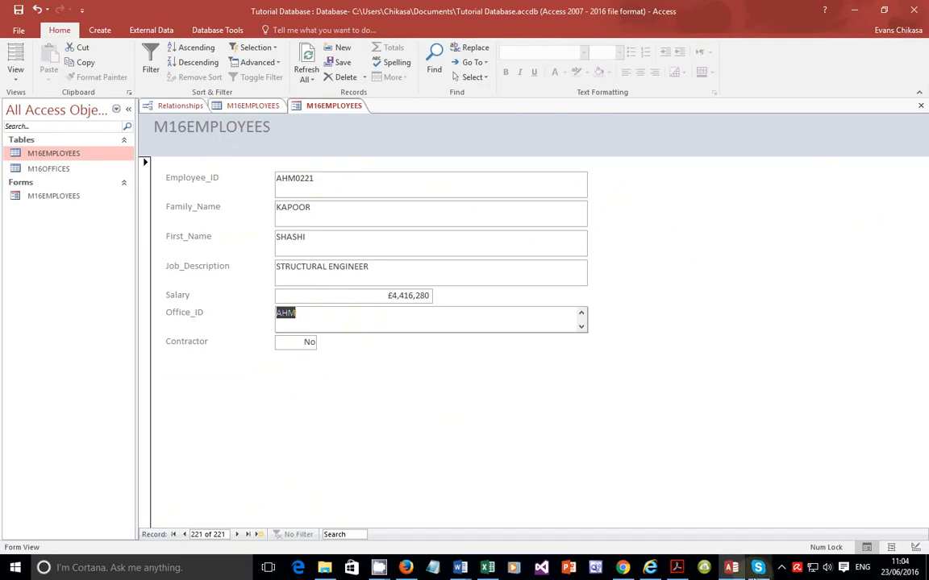
Step: Compare the entered record in the form against the record row in the question paper
{"action": "left_click", "coordinate": [676, 567]}
{"action": "scroll", "coordinate": [436, 373], "scroll_direction": "down", "scroll_amount": 2}
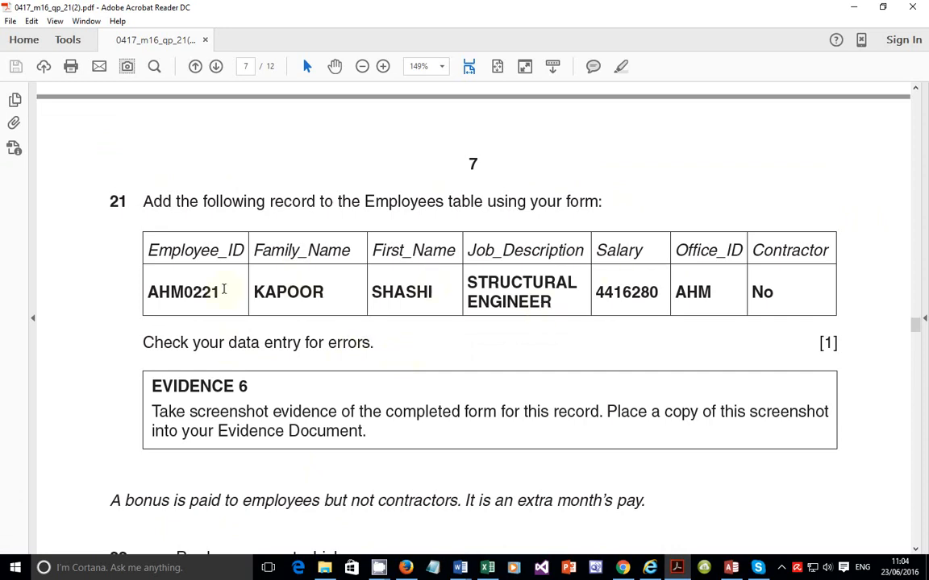
{"action": "left_click_drag", "start_coordinate": [141, 295], "coordinate": [779, 293]}
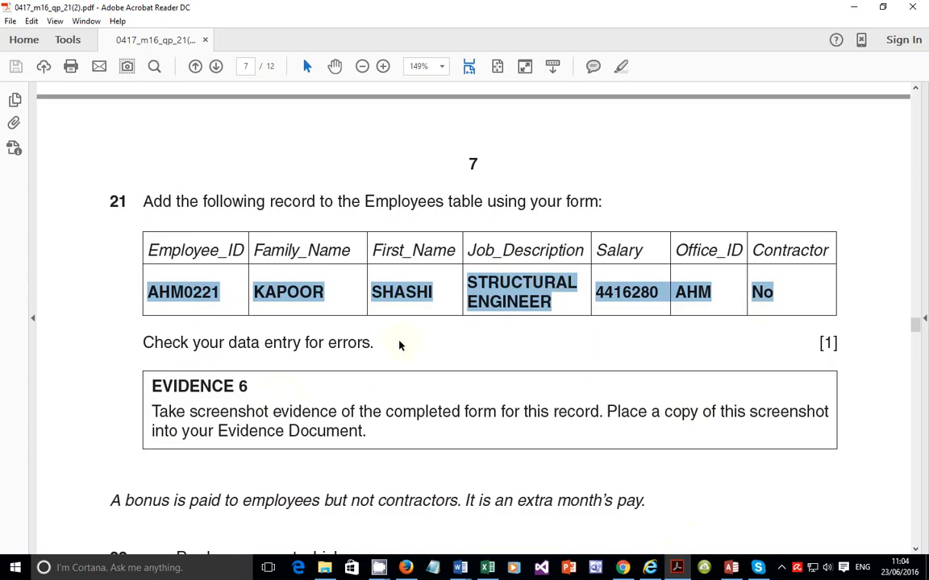
{"action": "key", "text": "alt+Tab"}
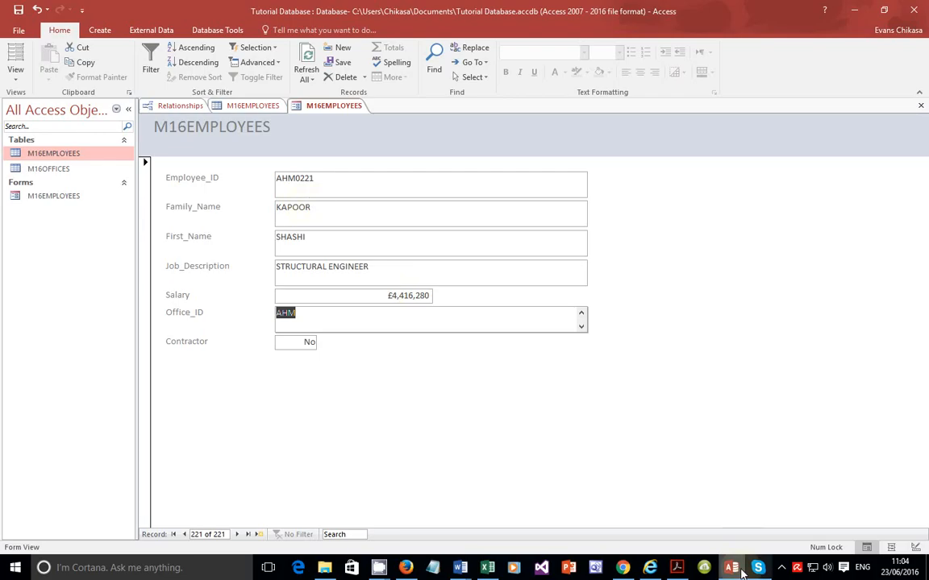
{"action": "left_click", "coordinate": [732, 568]}
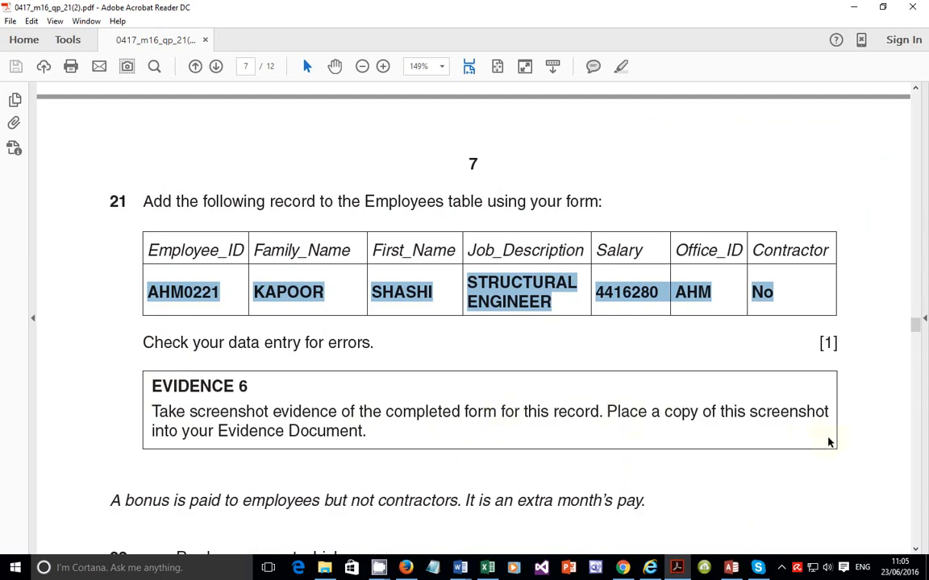
{"action": "left_click", "coordinate": [732, 568]}
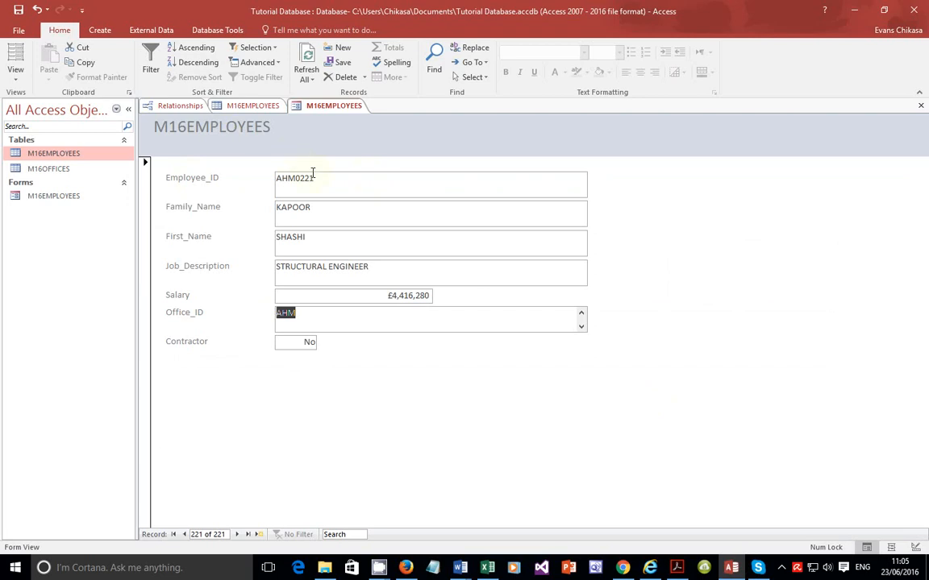
Step: Capture a screenshot of the M16EMPLOYEES form area with the new record and copy it to the clipboard
{"action": "key", "text": "Print"}
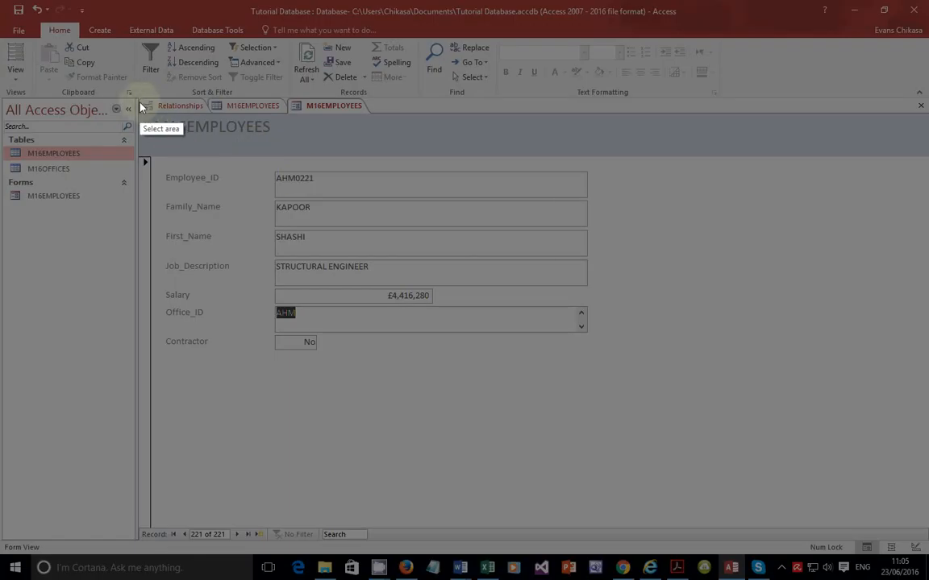
{"action": "mouse_move", "coordinate": [139, 103]}
{"action": "left_mouse_down"}
{"action": "mouse_move", "coordinate": [421, 284]}
{"action": "mouse_move", "coordinate": [604, 349]}
{"action": "mouse_move", "coordinate": [617, 372]}
{"action": "left_mouse_up"}
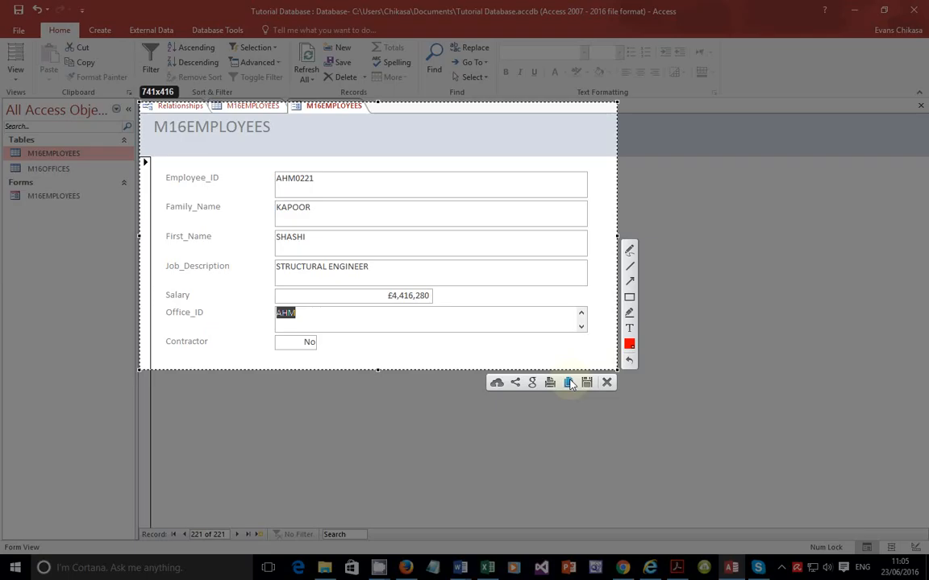
{"action": "left_click", "coordinate": [569, 382]}
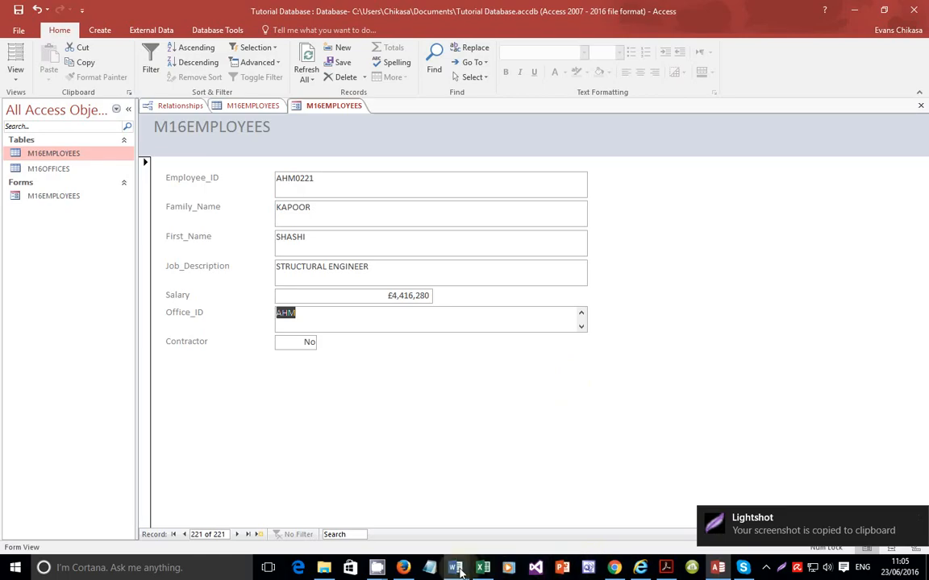
Step: Switch to the evidence document and paste the form screenshot below the Evidence 6 text
{"action": "left_click", "coordinate": [455, 568]}
{"action": "left_click", "coordinate": [436, 519]}
{"action": "scroll", "coordinate": [446, 369], "scroll_direction": "down", "scroll_amount": 4}
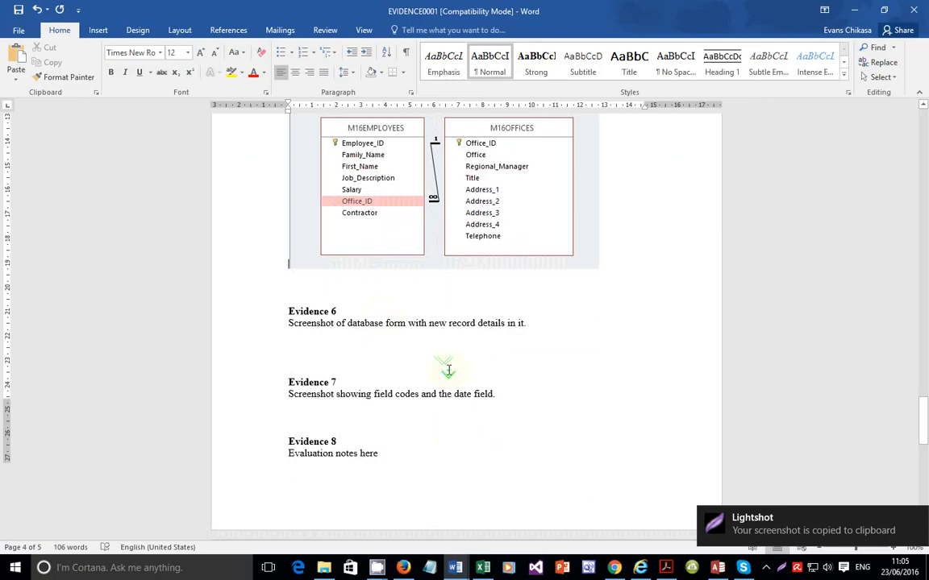
{"action": "left_click", "coordinate": [361, 280]}
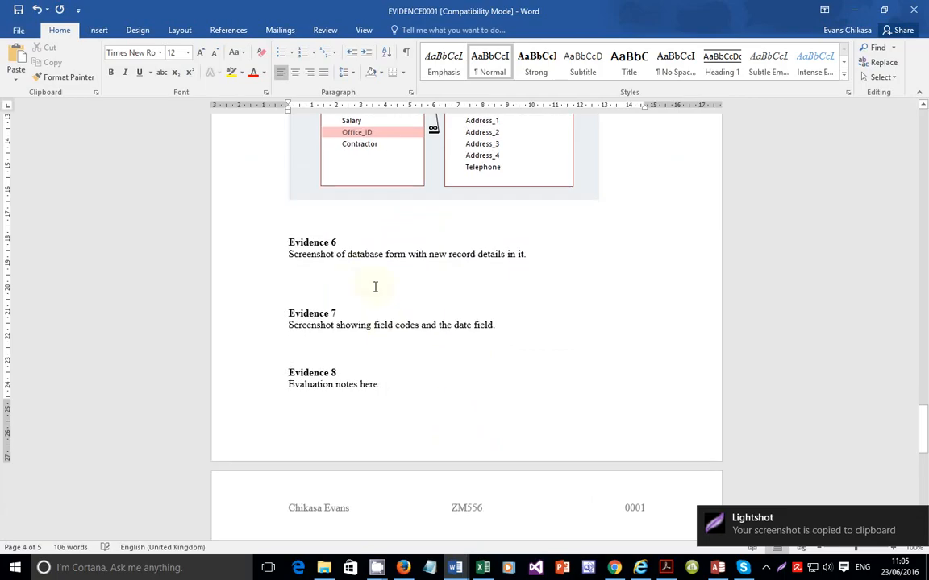
{"action": "key", "text": "ctrl+v"}
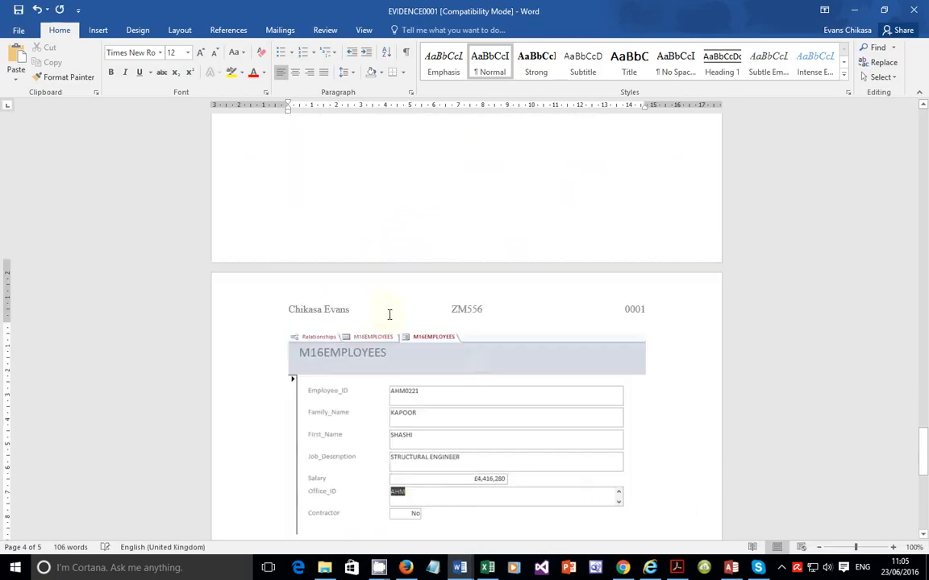
Step: Insert six blank lines before the Evidence 6 heading to push it down the page
{"action": "scroll", "coordinate": [410, 328], "scroll_direction": "up", "scroll_amount": 5}
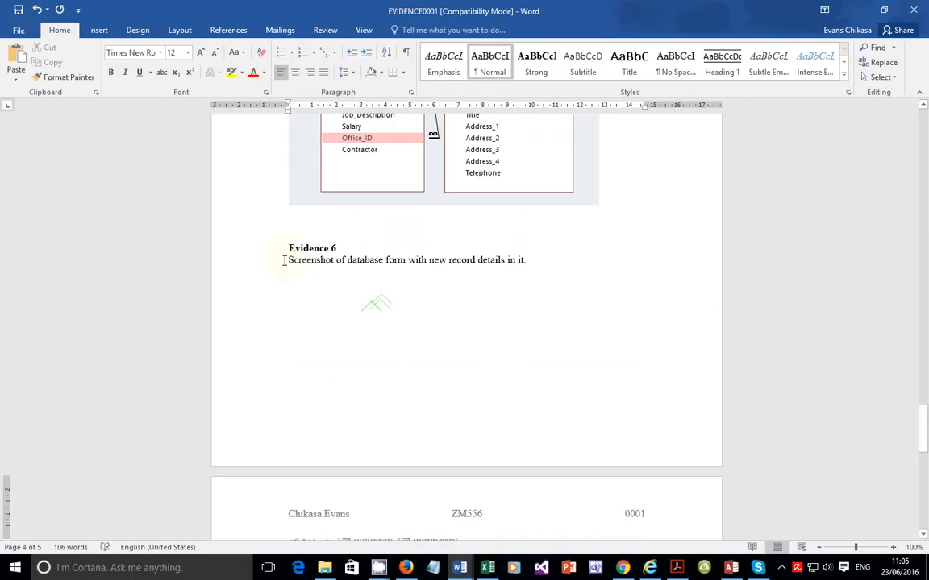
{"action": "left_click", "coordinate": [286, 253]}
{"action": "key", "text": "Return"}
{"action": "key", "text": "Return"}
{"action": "key", "text": "Return"}
{"action": "key", "text": "Return"}
{"action": "key", "text": "Return"}
{"action": "key", "text": "Return"}
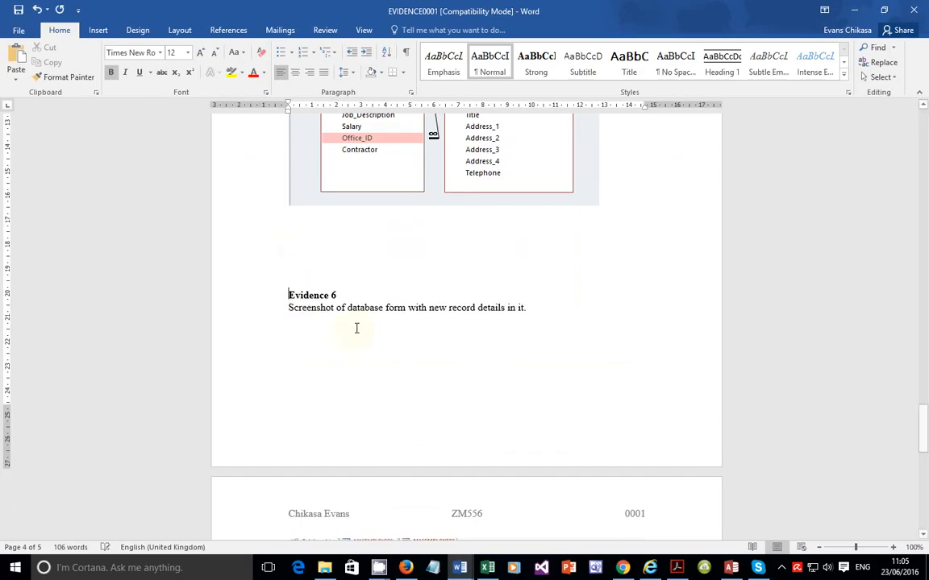
{"action": "key", "text": "Return"}
{"action": "key", "text": "Return"}
{"action": "key", "text": "Return"}
{"action": "key", "text": "Return"}
{"action": "key", "text": "Return"}
{"action": "key", "text": "Return"}
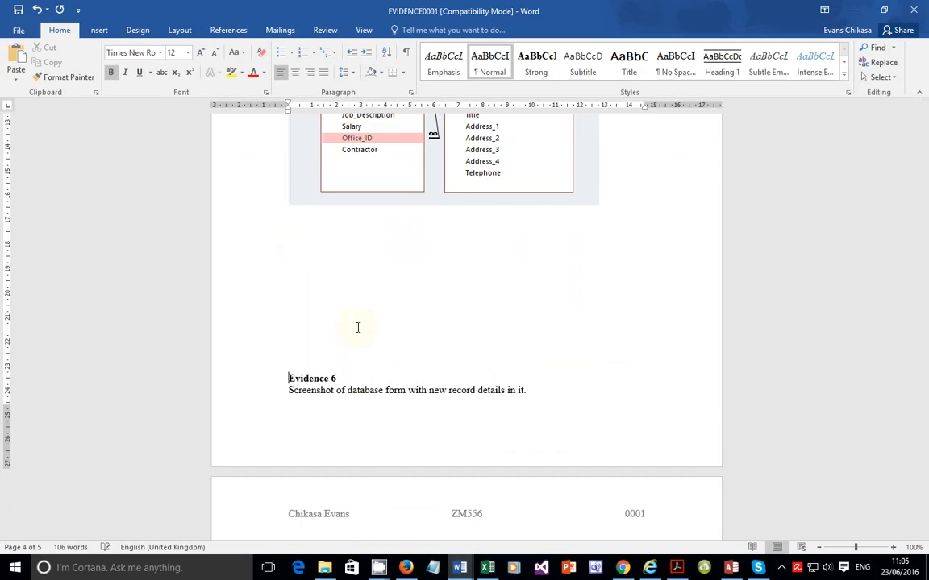
Step: Return to the question paper and read the note about bonuses following Evidence 6
{"action": "scroll", "coordinate": [367, 328], "scroll_direction": "down", "scroll_amount": 10}
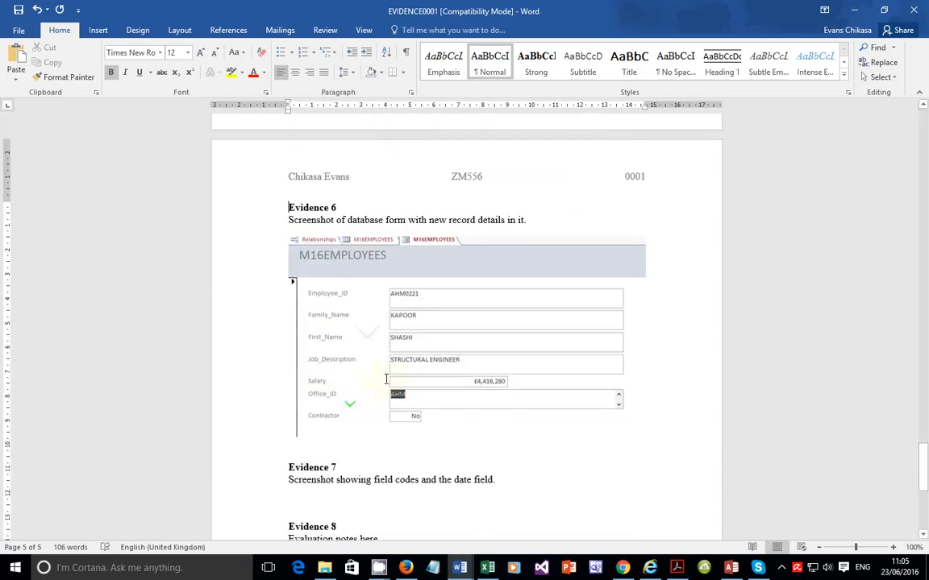
{"action": "left_click", "coordinate": [736, 568]}
{"action": "left_click", "coordinate": [675, 570]}
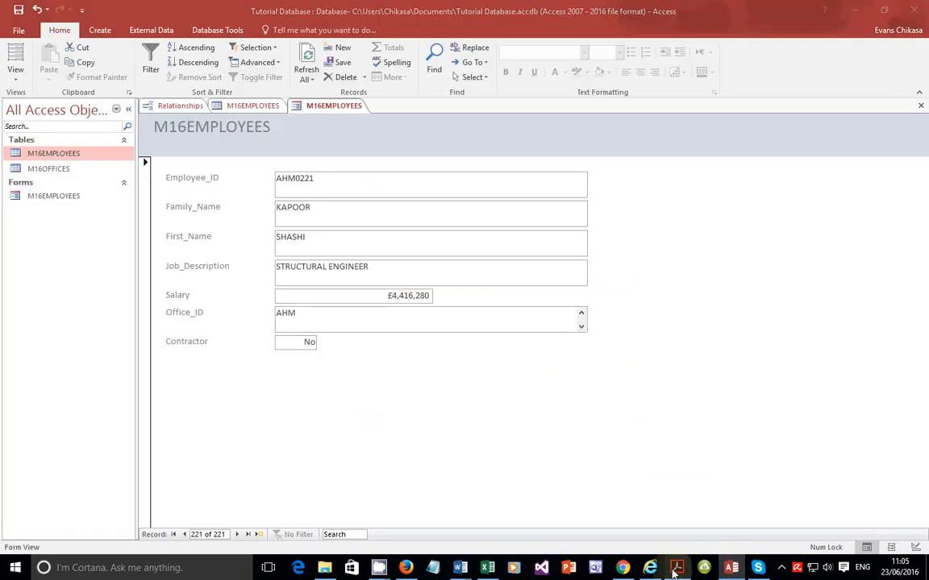
{"action": "scroll", "coordinate": [495, 432], "scroll_direction": "down", "scroll_amount": 2}
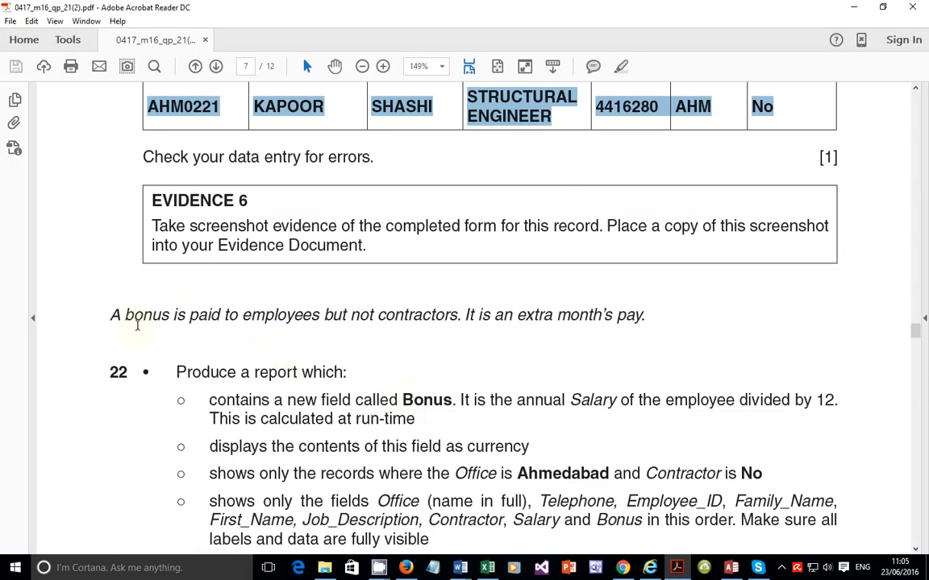
{"action": "scroll", "coordinate": [135, 315], "scroll_direction": "down", "scroll_amount": 1}
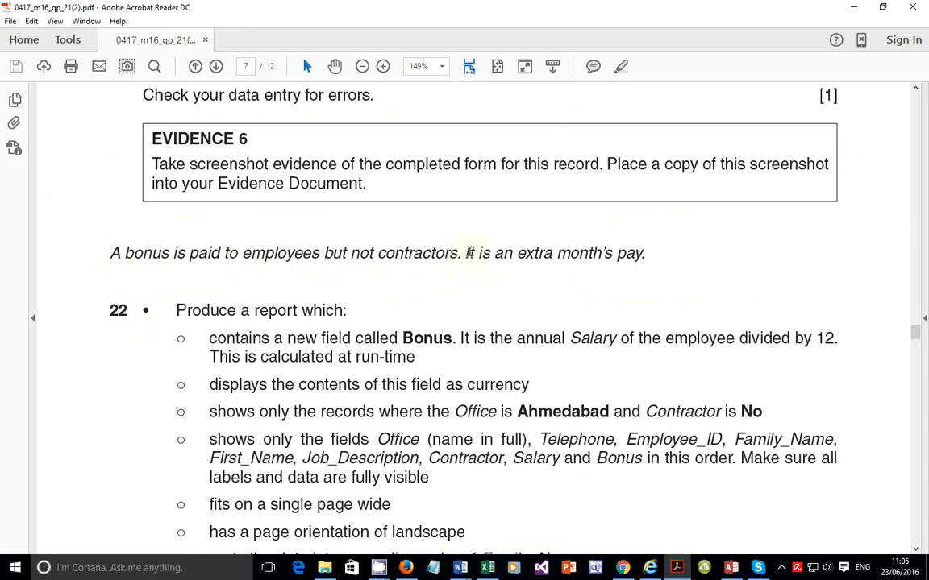
{"action": "left_click_drag", "start_coordinate": [468, 253], "coordinate": [640, 266]}
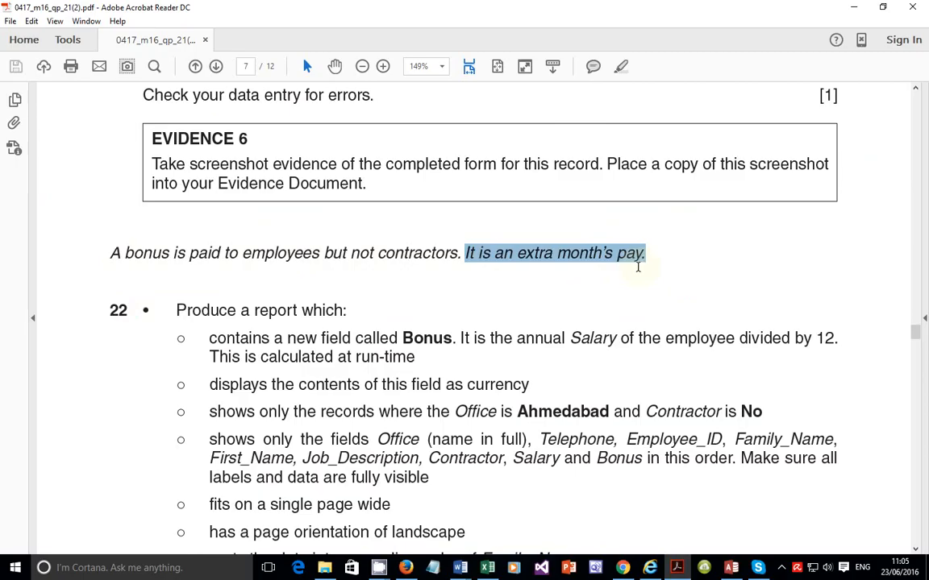
{"action": "scroll", "coordinate": [637, 266], "scroll_direction": "down", "scroll_amount": 2}
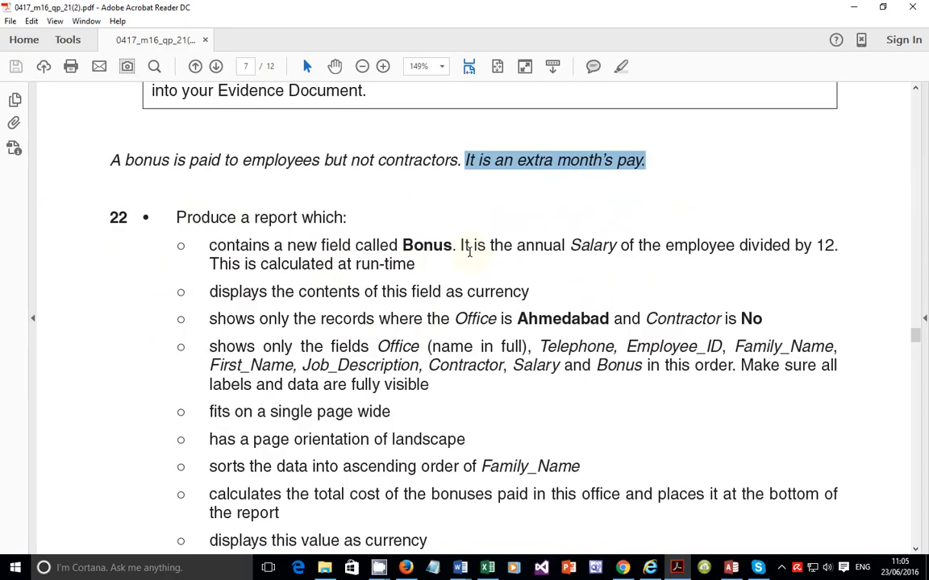
Step: Read through the report requirements of question 22, highlighting each bullet point in turn
{"action": "double_click", "coordinate": [579, 246]}
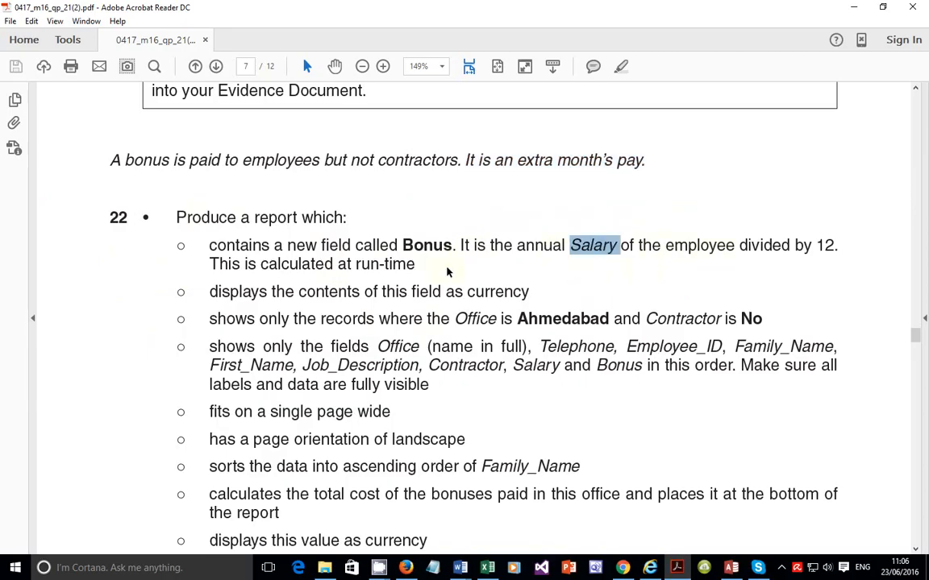
{"action": "left_click_drag", "start_coordinate": [244, 264], "coordinate": [445, 267]}
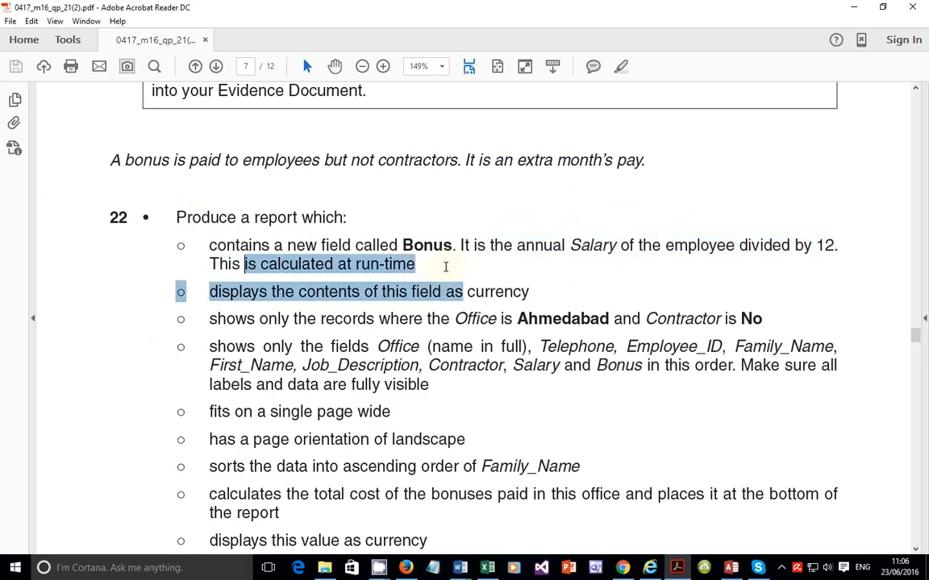
{"action": "left_click", "coordinate": [349, 304]}
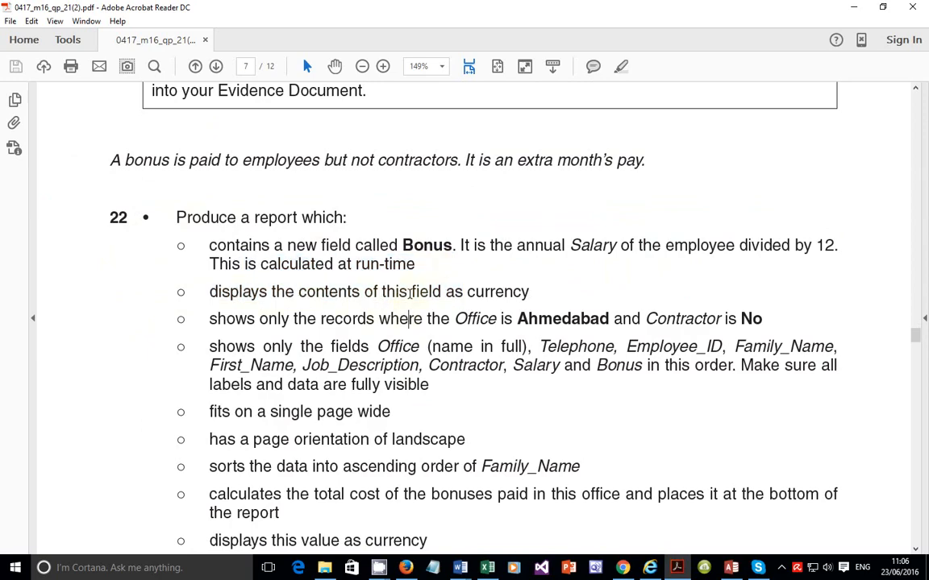
{"action": "mouse_move", "coordinate": [432, 292]}
{"action": "left_mouse_down"}
{"action": "mouse_move", "coordinate": [466, 293]}
{"action": "mouse_move", "coordinate": [442, 301]}
{"action": "left_mouse_up"}
{"action": "scroll", "coordinate": [456, 306], "scroll_direction": "down", "scroll_amount": 1}
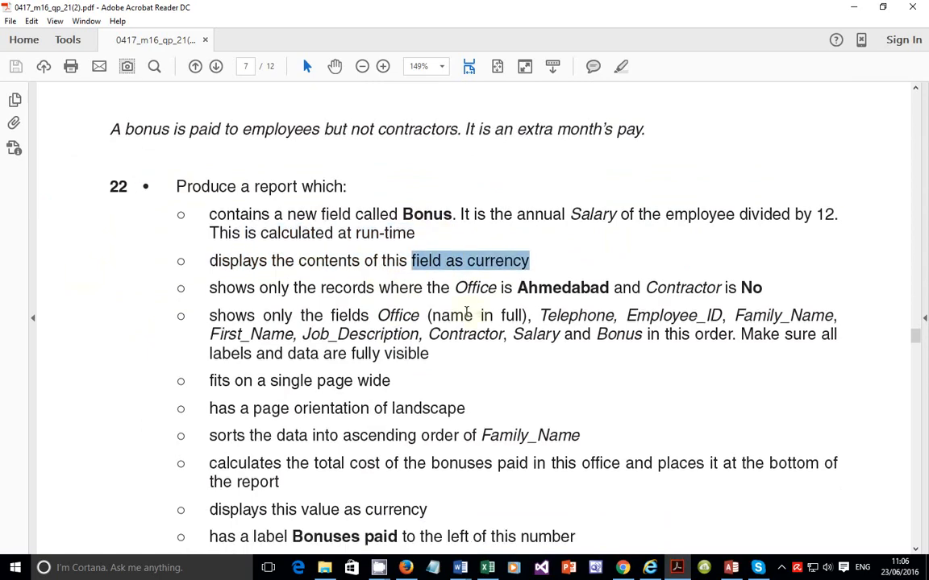
{"action": "left_click_drag", "start_coordinate": [321, 288], "coordinate": [657, 300]}
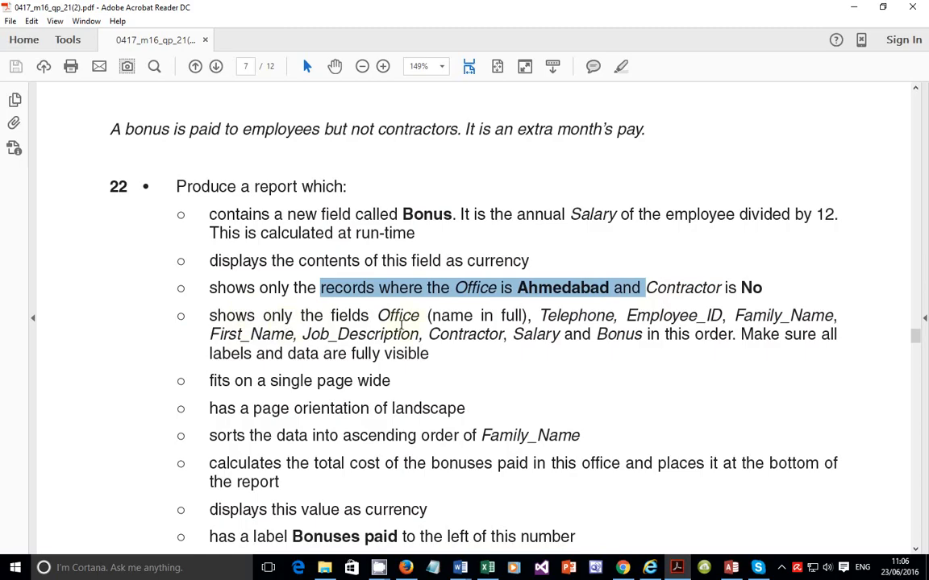
{"action": "left_click_drag", "start_coordinate": [398, 317], "coordinate": [411, 318]}
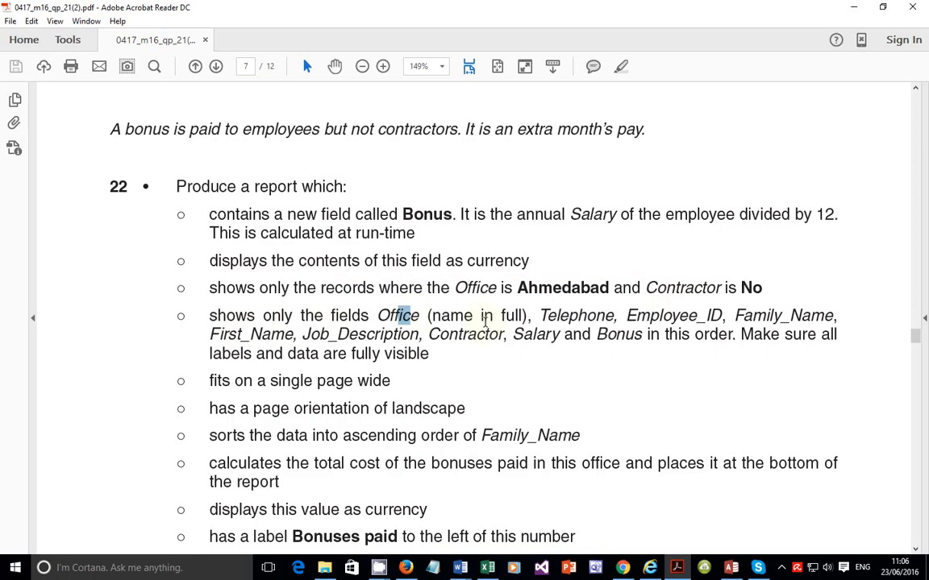
{"action": "left_click_drag", "start_coordinate": [542, 316], "coordinate": [664, 317]}
{"action": "left_click", "coordinate": [745, 317]}
{"action": "left_click_drag", "start_coordinate": [761, 335], "coordinate": [816, 336]}
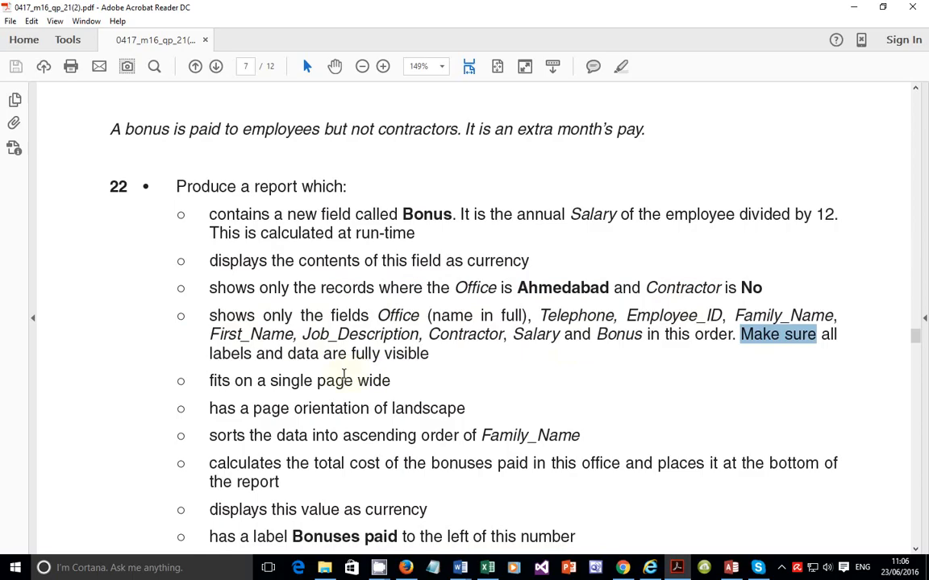
{"action": "scroll", "coordinate": [348, 369], "scroll_direction": "down", "scroll_amount": 1}
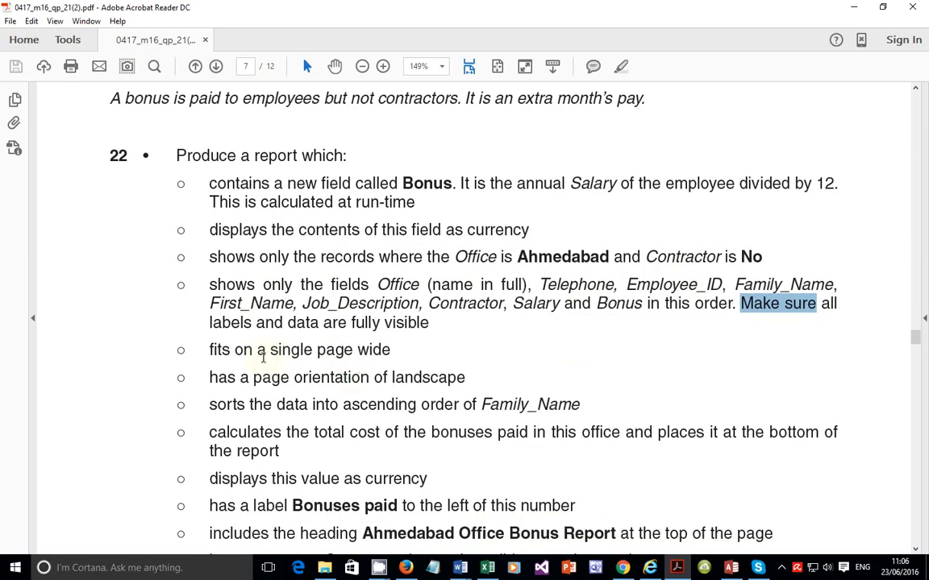
{"action": "left_click_drag", "start_coordinate": [268, 351], "coordinate": [390, 353]}
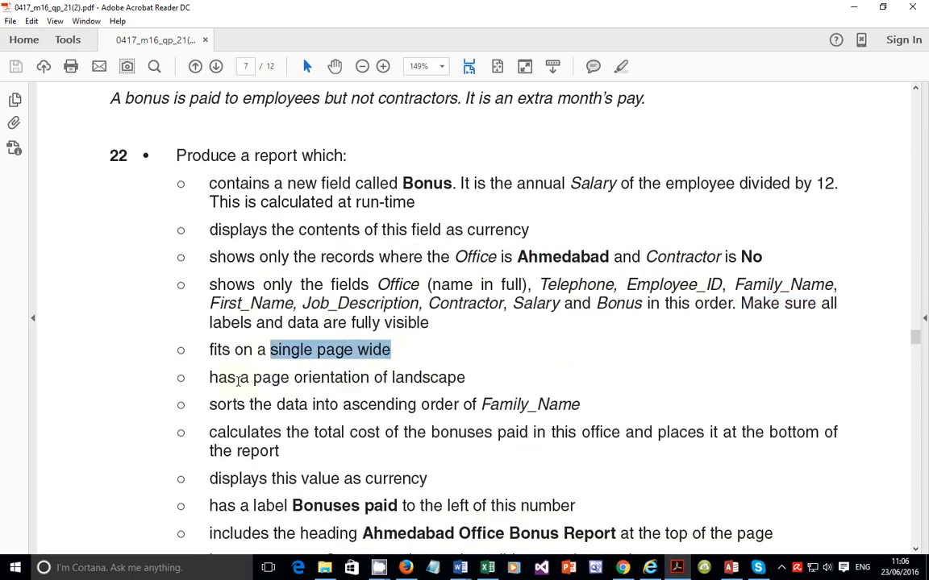
{"action": "left_click_drag", "start_coordinate": [209, 377], "coordinate": [431, 387]}
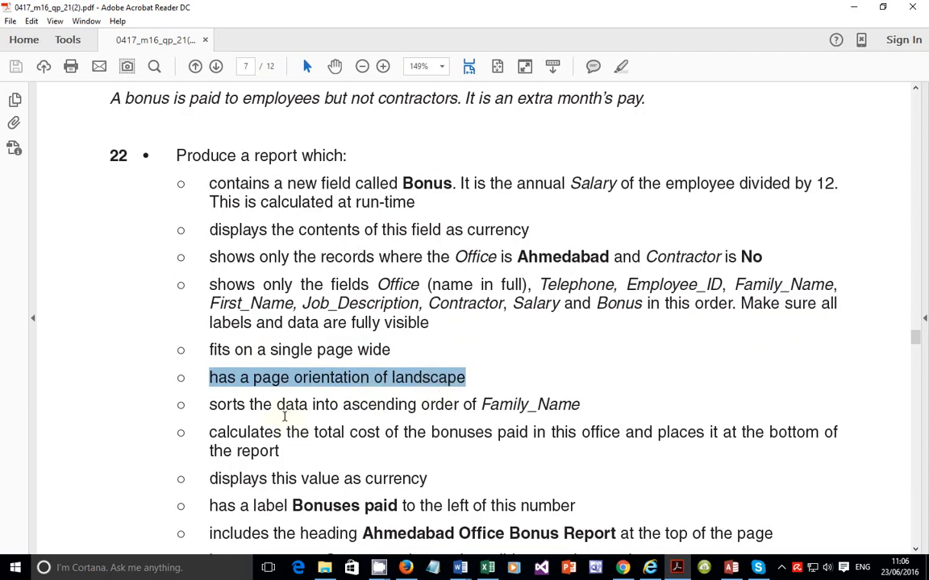
{"action": "left_click_drag", "start_coordinate": [210, 406], "coordinate": [553, 405]}
{"action": "scroll", "coordinate": [484, 403], "scroll_direction": "down", "scroll_amount": 1}
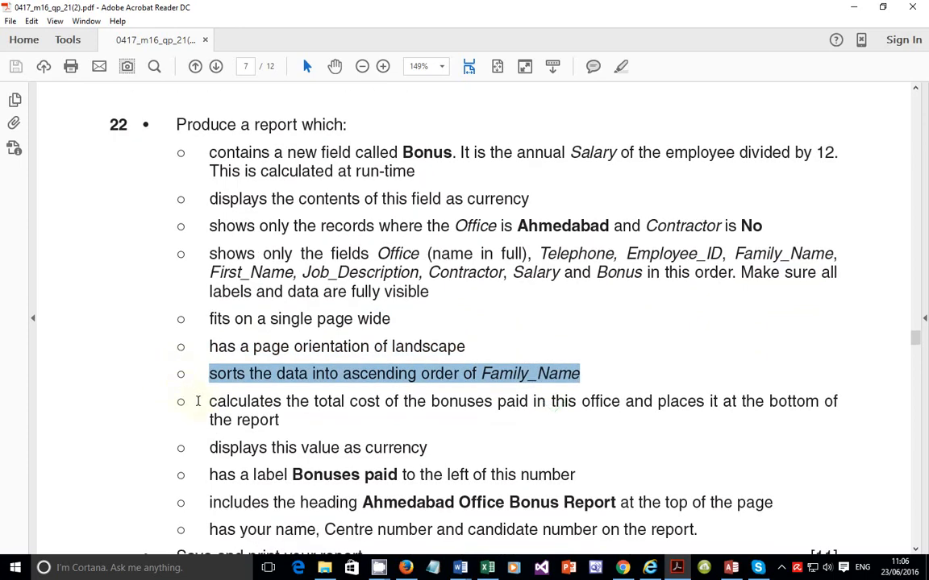
{"action": "left_click_drag", "start_coordinate": [197, 401], "coordinate": [296, 427]}
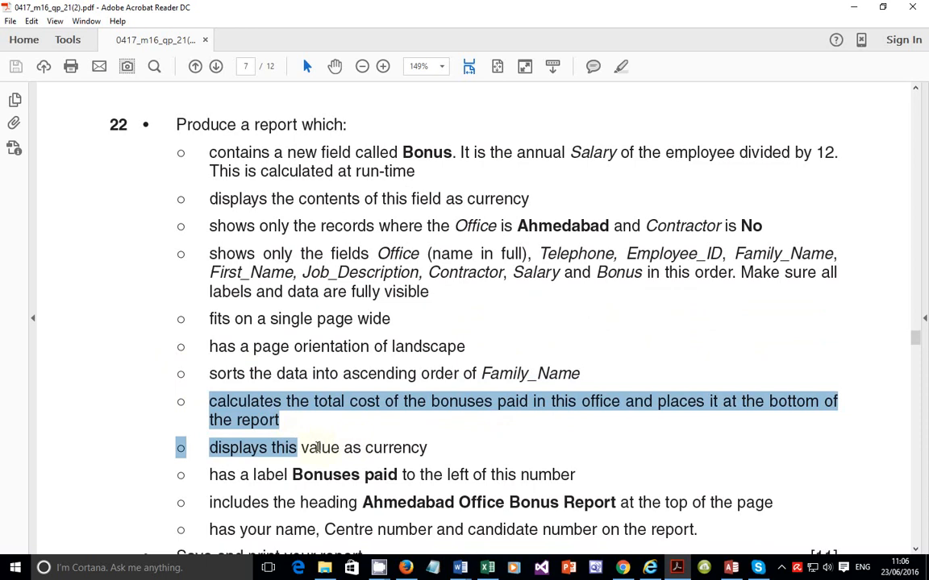
Step: Read the remaining report requirements of question 22, highlighting the filter and field-list bullets in turn
{"action": "scroll", "coordinate": [298, 444], "scroll_direction": "down", "scroll_amount": 2}
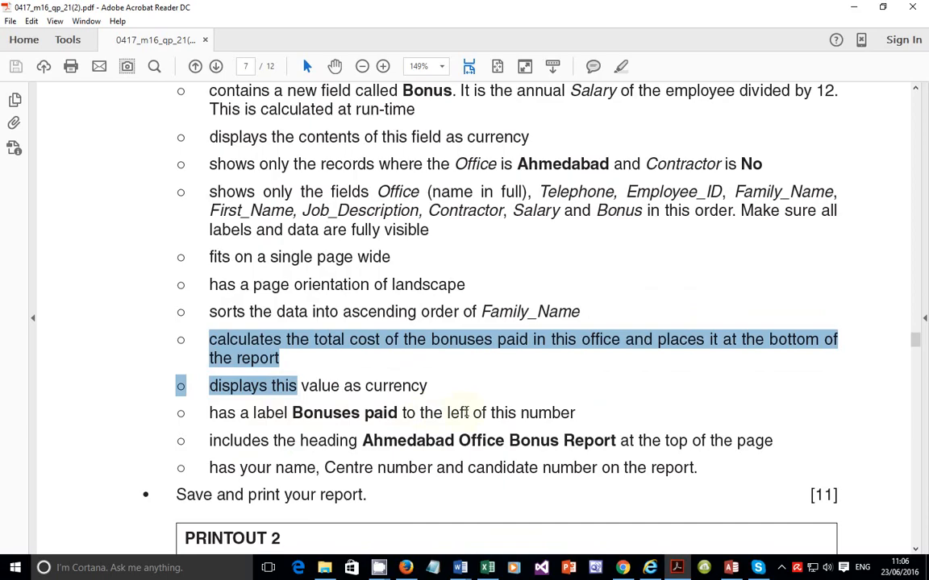
{"action": "scroll", "coordinate": [420, 371], "scroll_direction": "down", "scroll_amount": 1}
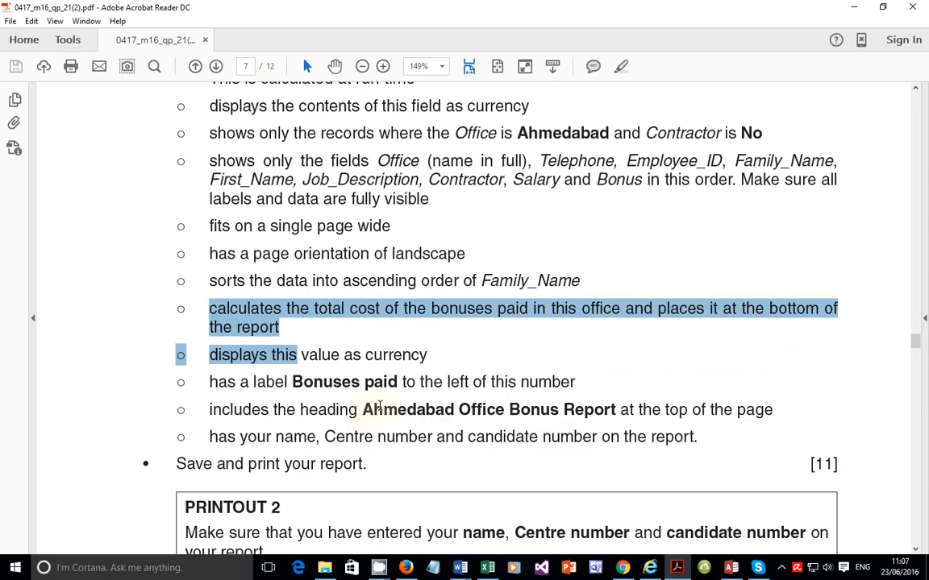
{"action": "left_click_drag", "start_coordinate": [210, 437], "coordinate": [633, 431]}
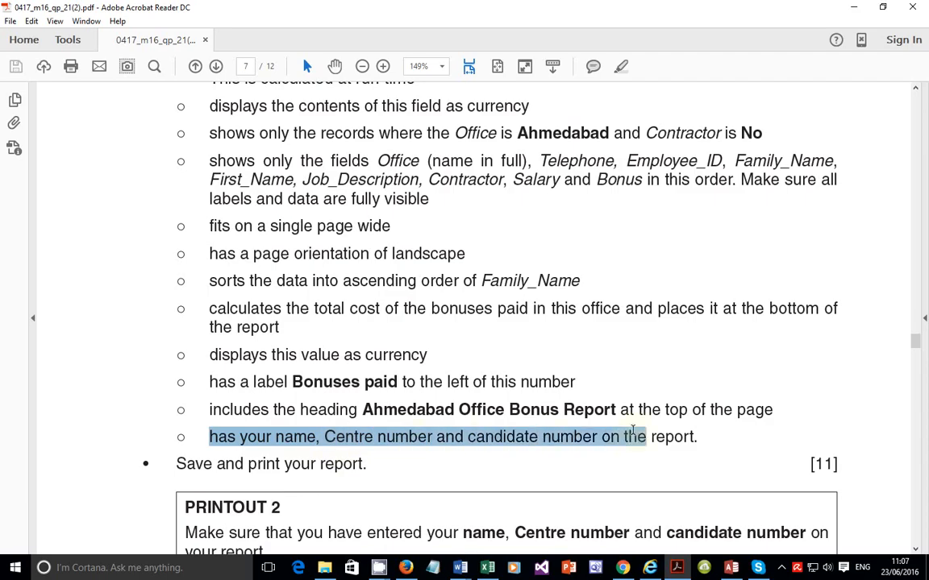
{"action": "scroll", "coordinate": [532, 435], "scroll_direction": "up", "scroll_amount": 2}
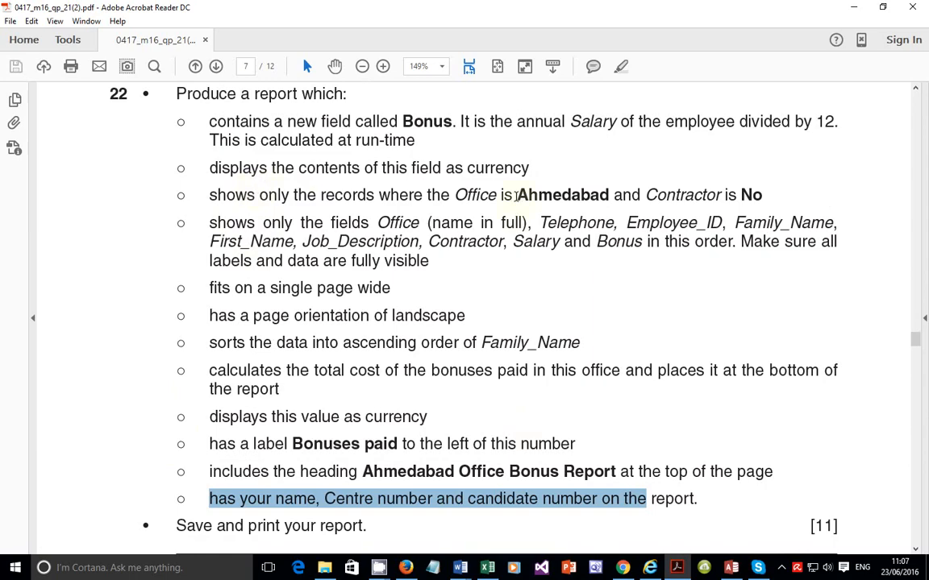
{"action": "left_click_drag", "start_coordinate": [516, 195], "coordinate": [610, 200]}
{"action": "left_click_drag", "start_coordinate": [736, 196], "coordinate": [762, 196]}
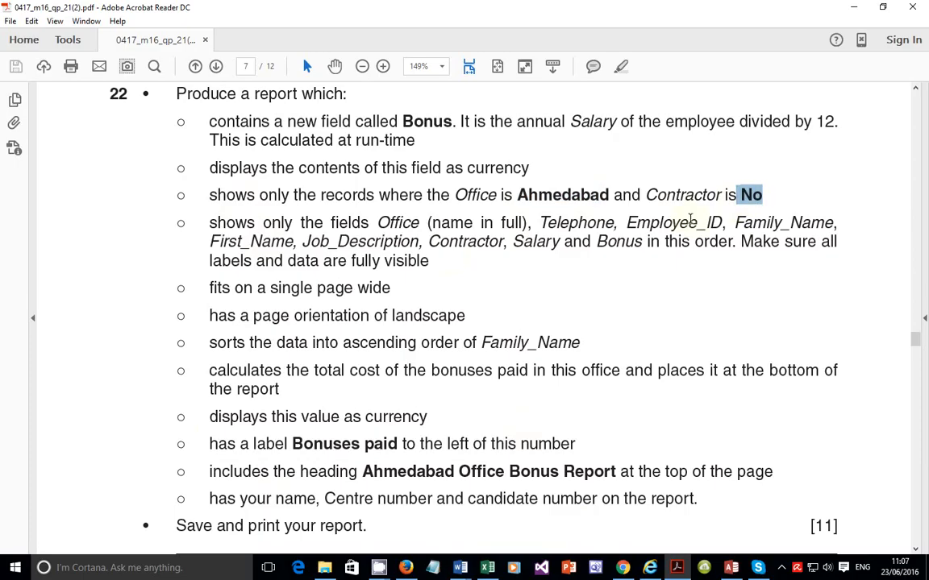
{"action": "left_click_drag", "start_coordinate": [394, 223], "coordinate": [597, 261]}
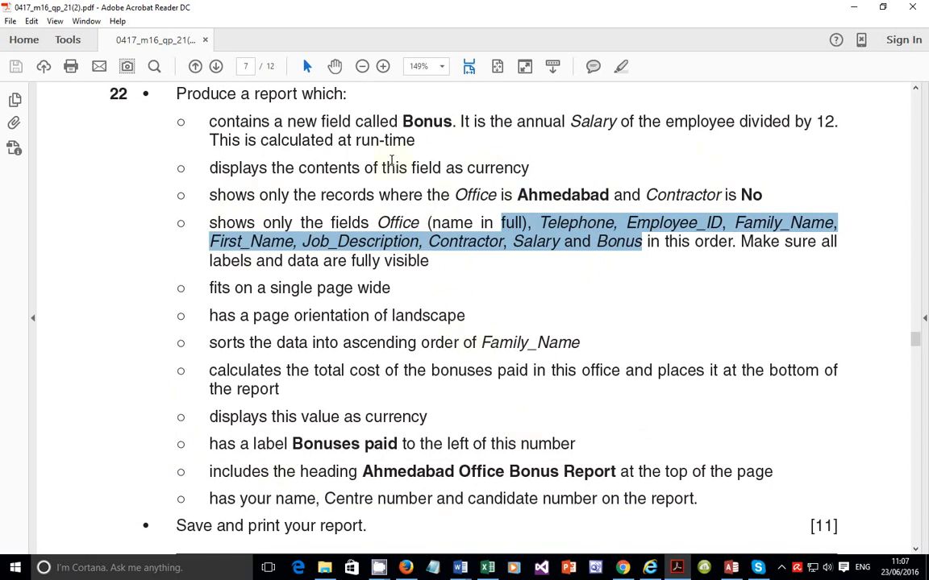
{"action": "left_click", "coordinate": [219, 131]}
{"action": "left_click_drag", "start_coordinate": [219, 130], "coordinate": [424, 262]}
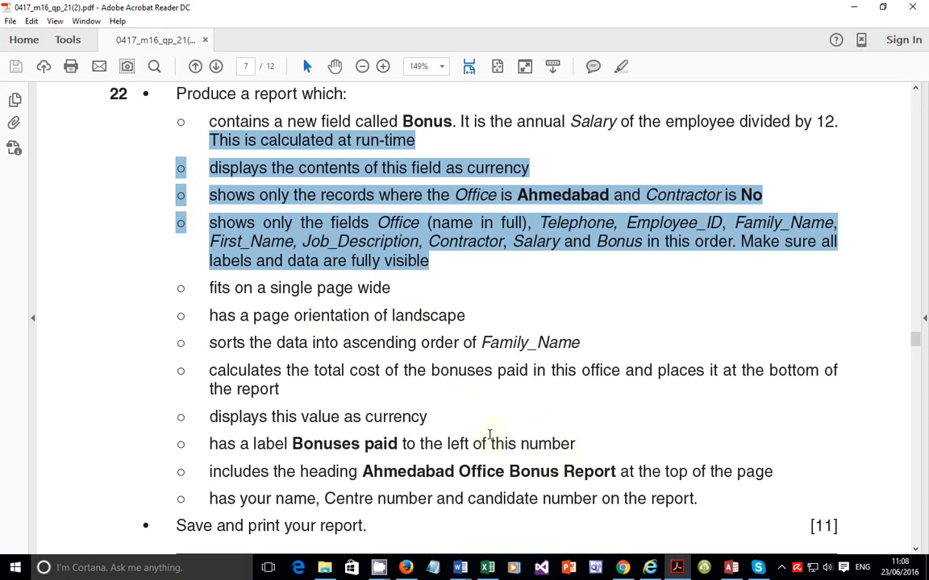
Step: Switch to the database and close the open form, table and Relationships tabs, saving the relationships layout
{"action": "left_click", "coordinate": [730, 568]}
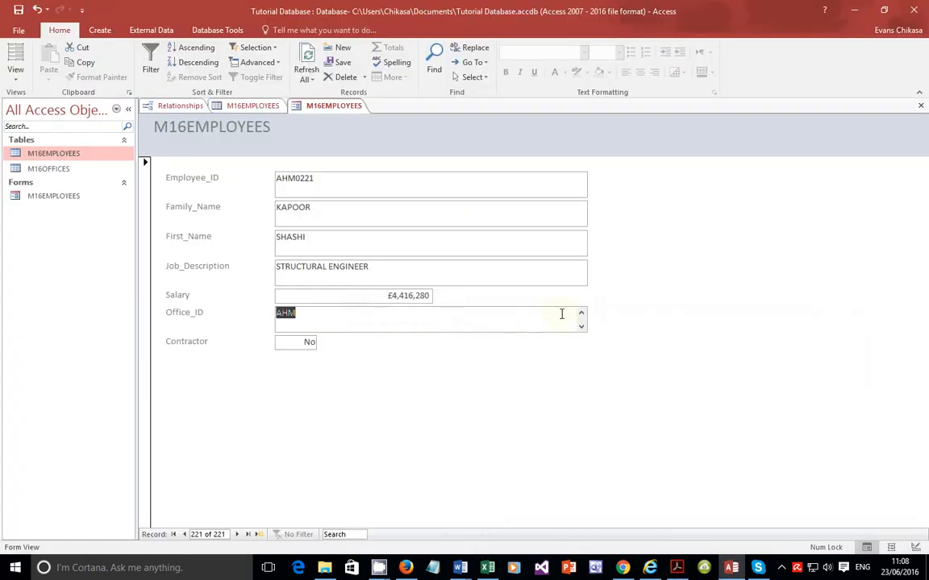
{"action": "left_click", "coordinate": [97, 30]}
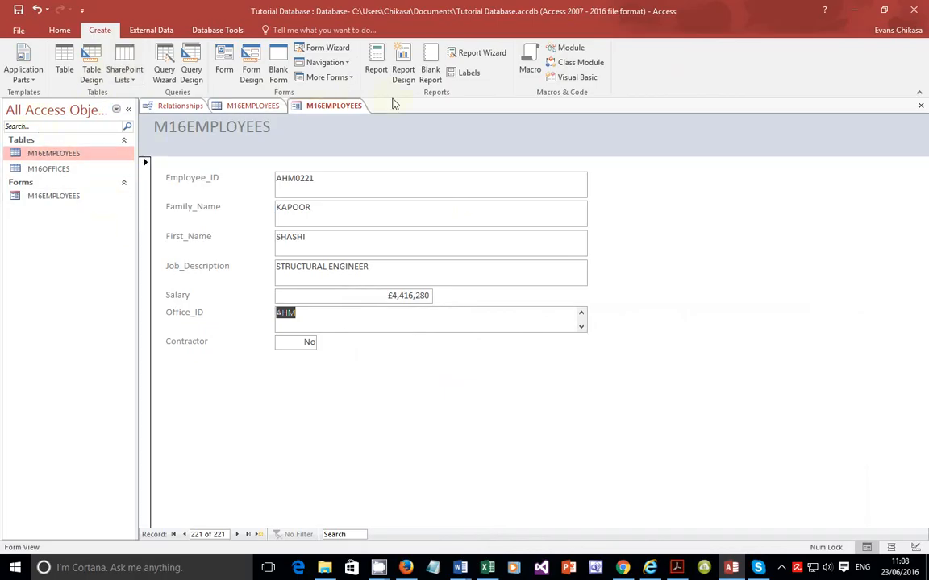
{"action": "left_click", "coordinate": [920, 106]}
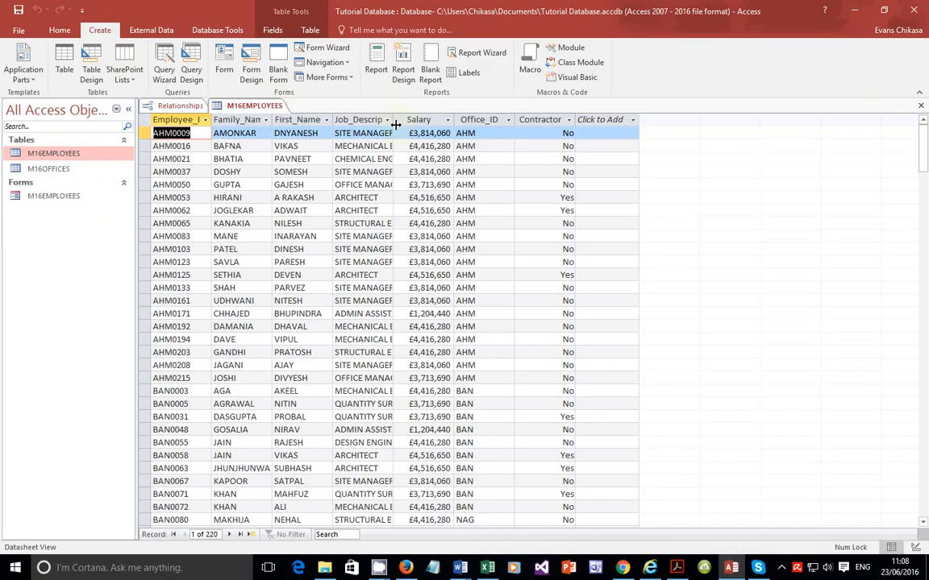
{"action": "left_click", "coordinate": [921, 108]}
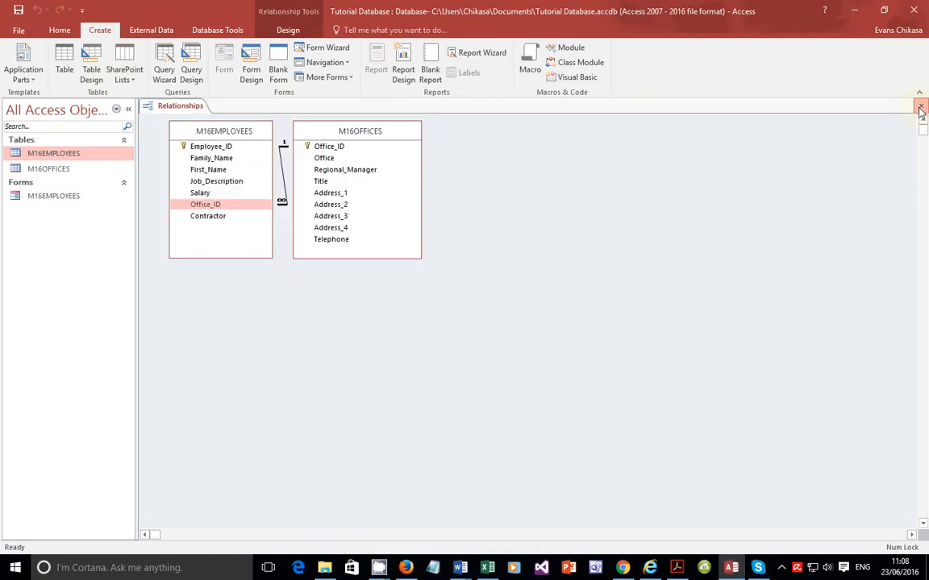
{"action": "left_click", "coordinate": [921, 108]}
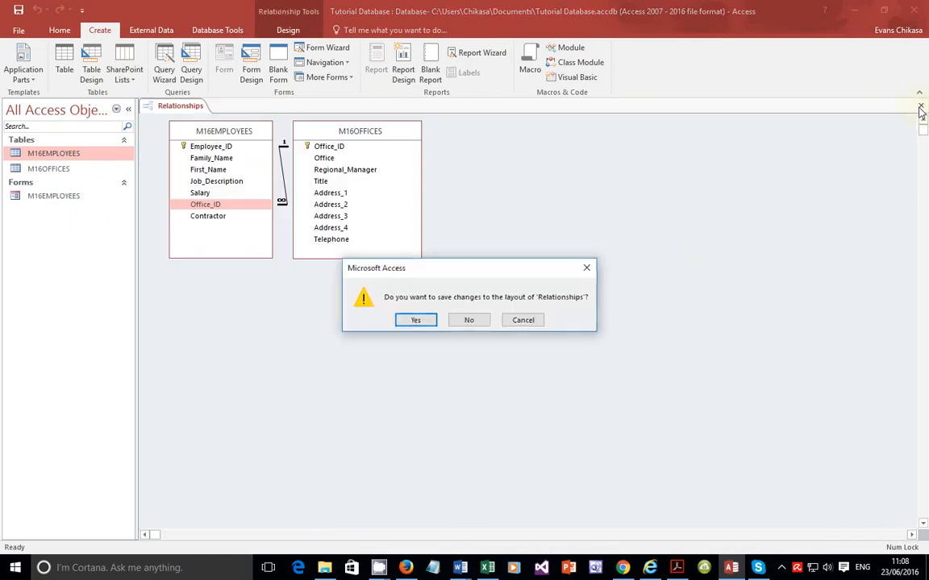
{"action": "left_click", "coordinate": [417, 322]}
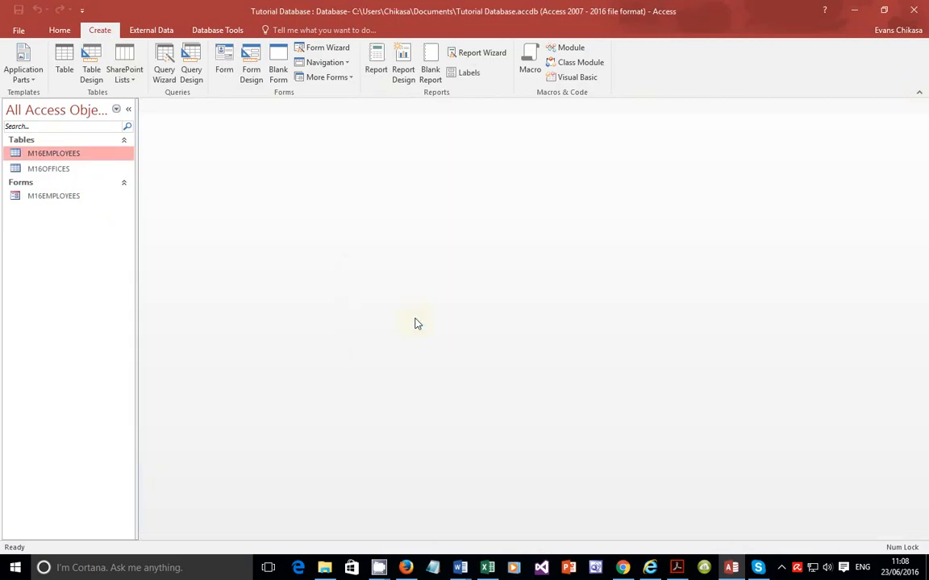
{"action": "left_click", "coordinate": [170, 79]}
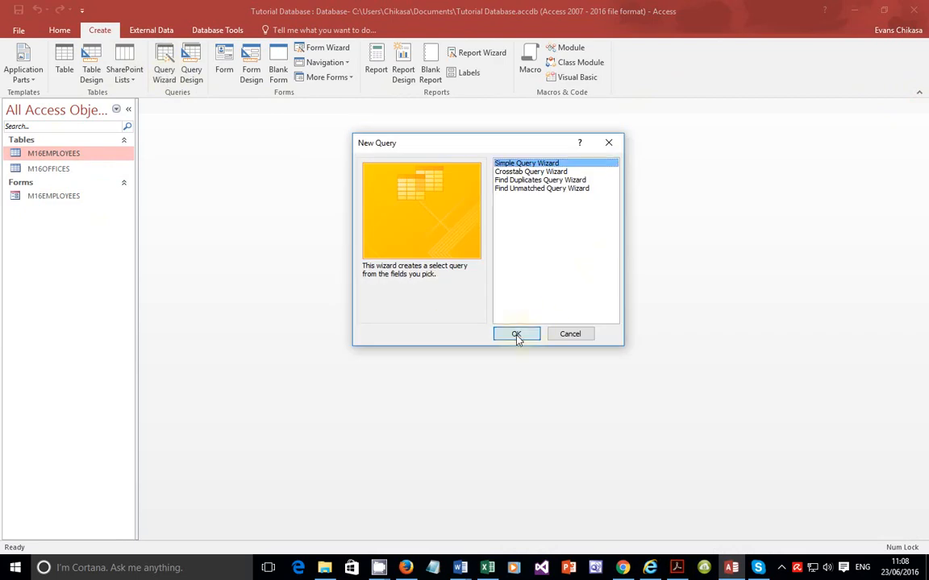
{"action": "left_click", "coordinate": [532, 336]}
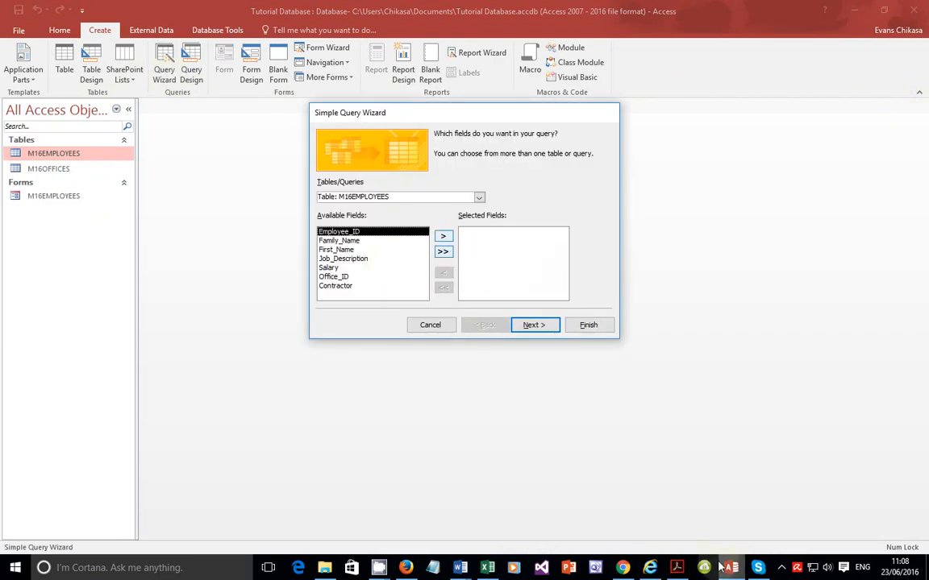
{"action": "mouse_move", "coordinate": [680, 569]}
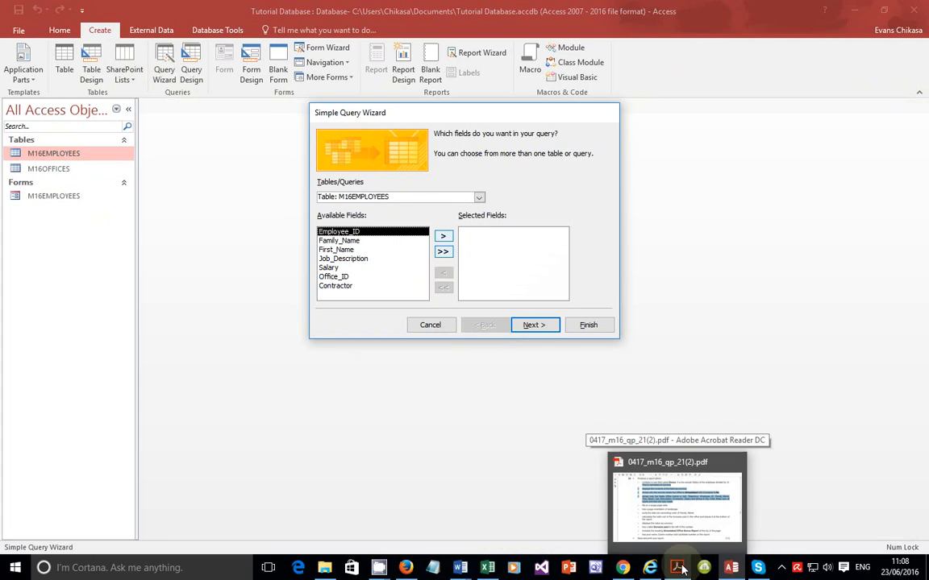
{"action": "left_click", "coordinate": [679, 569]}
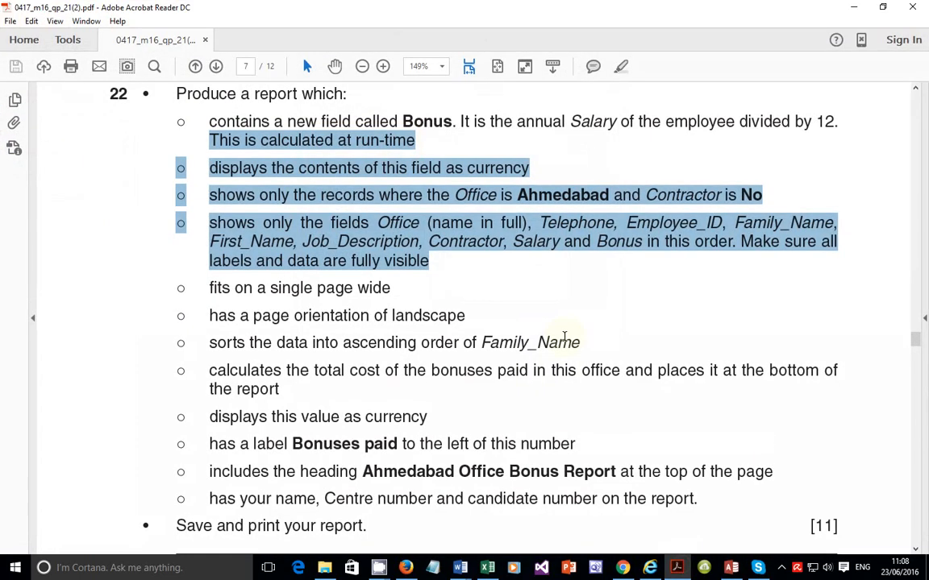
{"action": "left_click", "coordinate": [514, 279]}
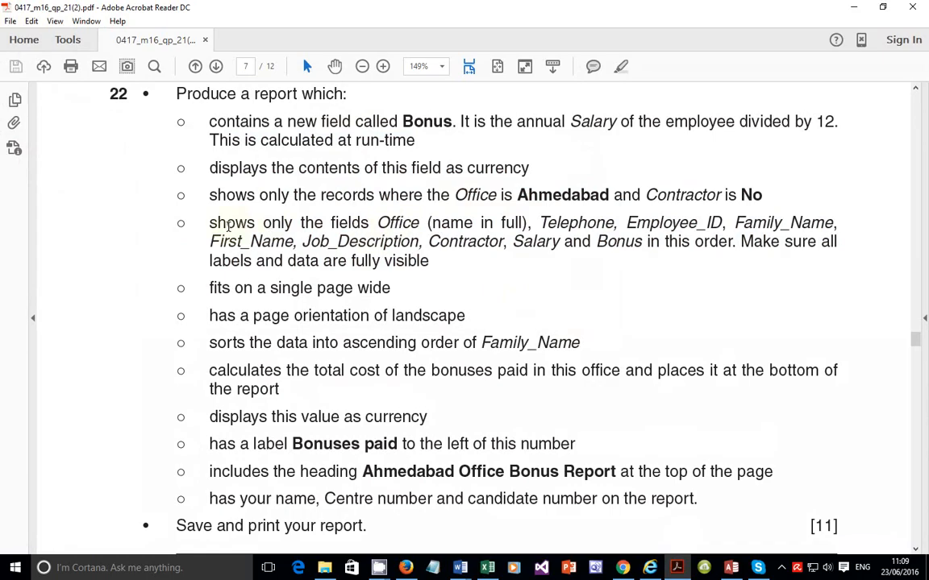
{"action": "left_click_drag", "start_coordinate": [210, 223], "coordinate": [430, 261]}
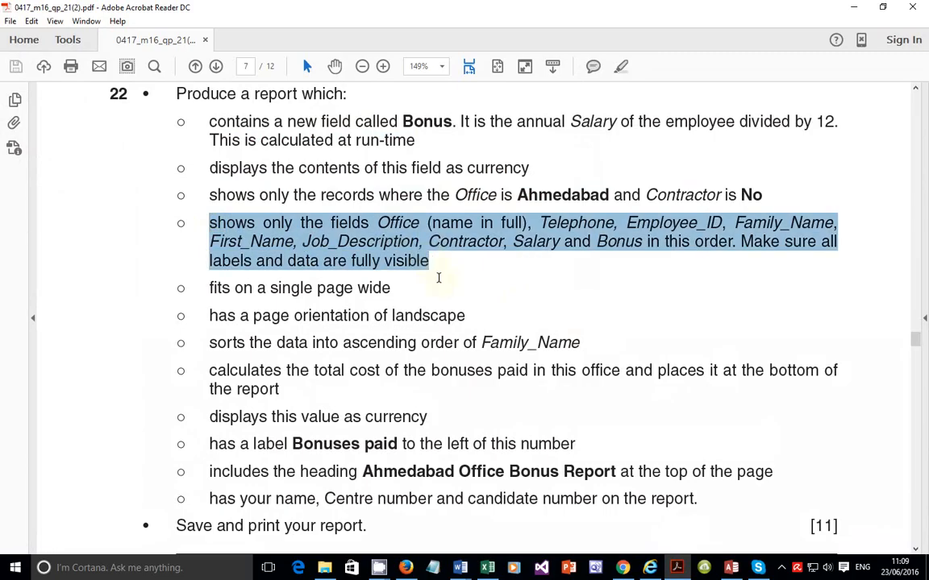
{"action": "left_click", "coordinate": [732, 569]}
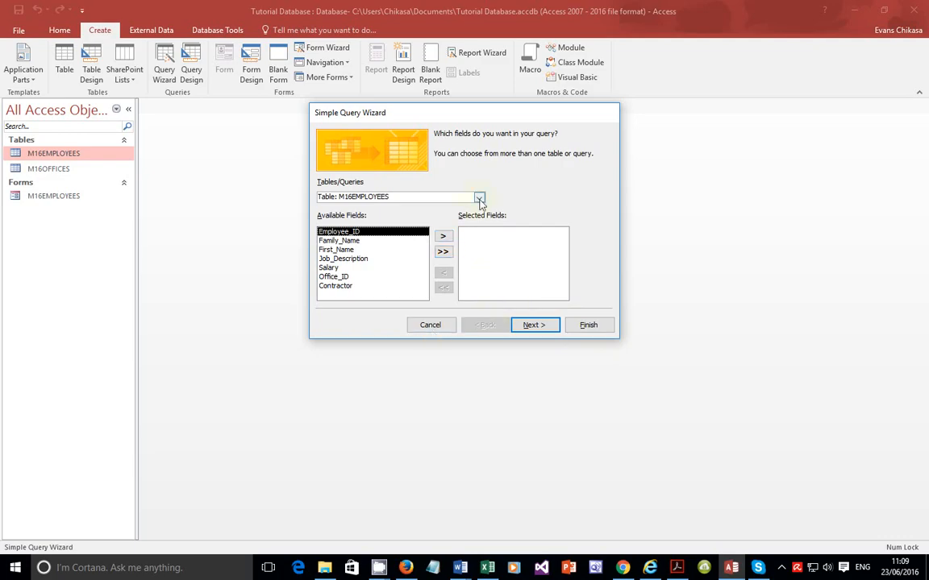
{"action": "left_click", "coordinate": [442, 252]}
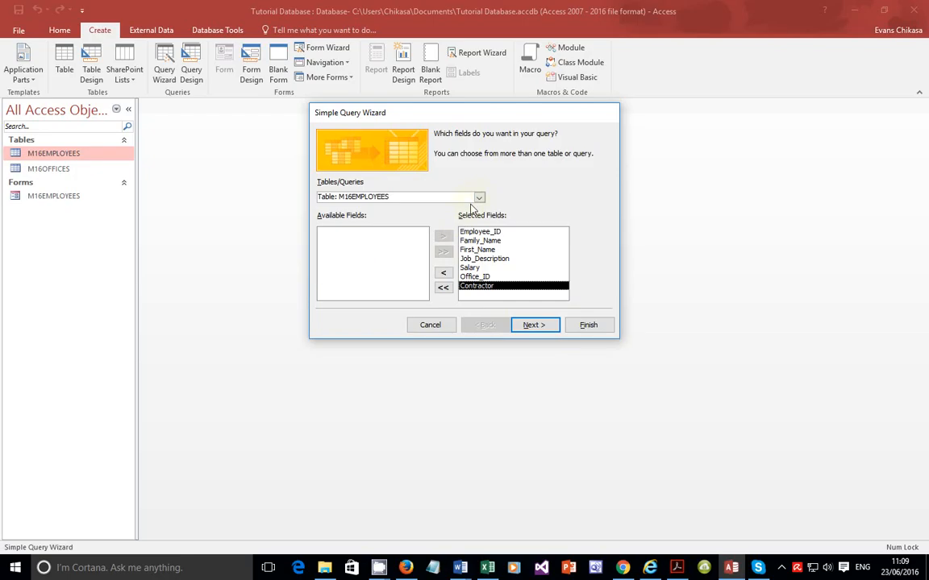
{"action": "left_click", "coordinate": [479, 198]}
{"action": "left_click", "coordinate": [441, 217]}
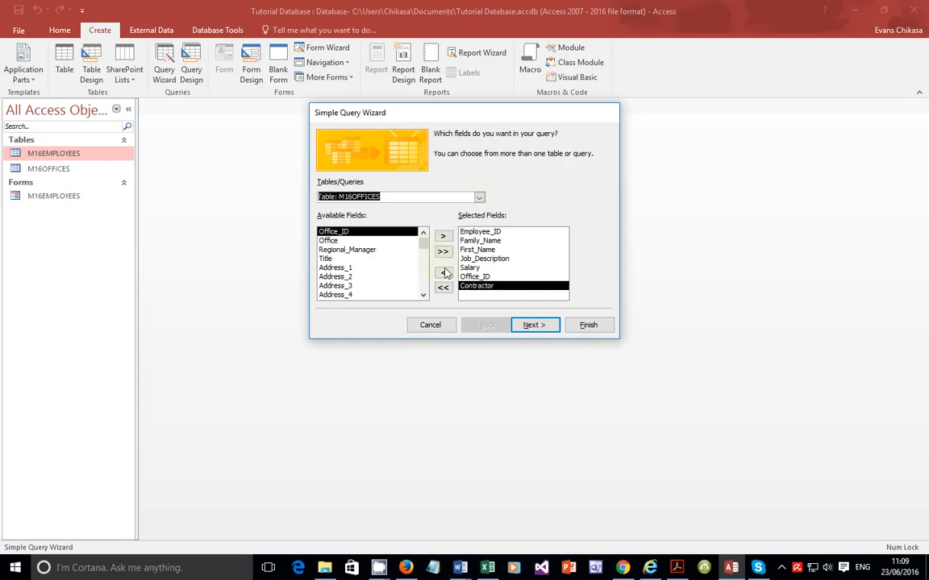
{"action": "left_click", "coordinate": [442, 251]}
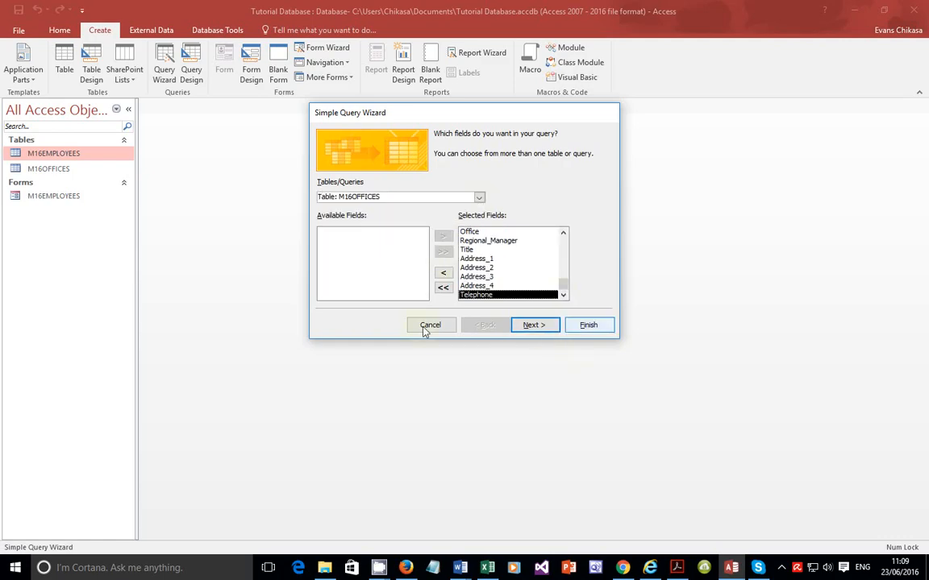
{"action": "left_click_drag", "start_coordinate": [563, 284], "coordinate": [563, 241]}
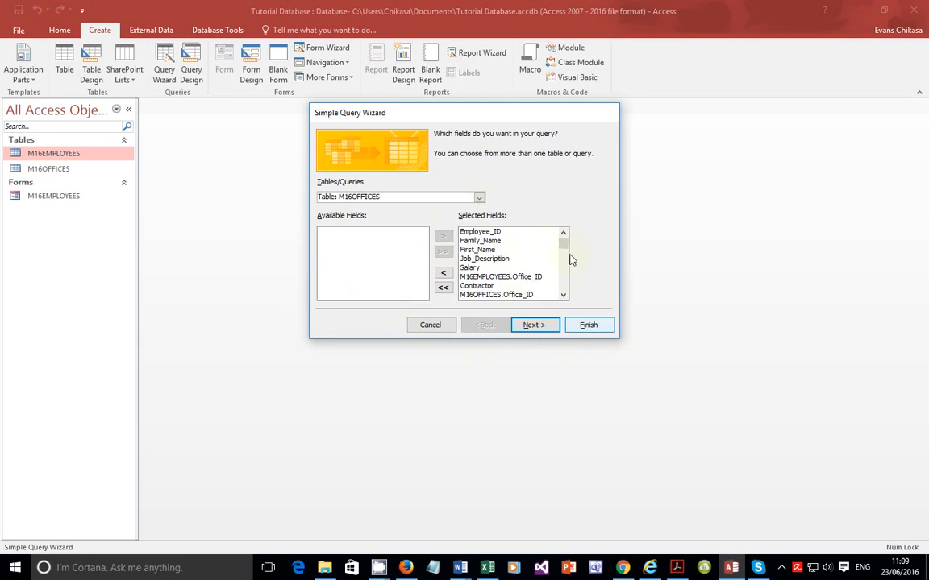
{"action": "left_click", "coordinate": [430, 325]}
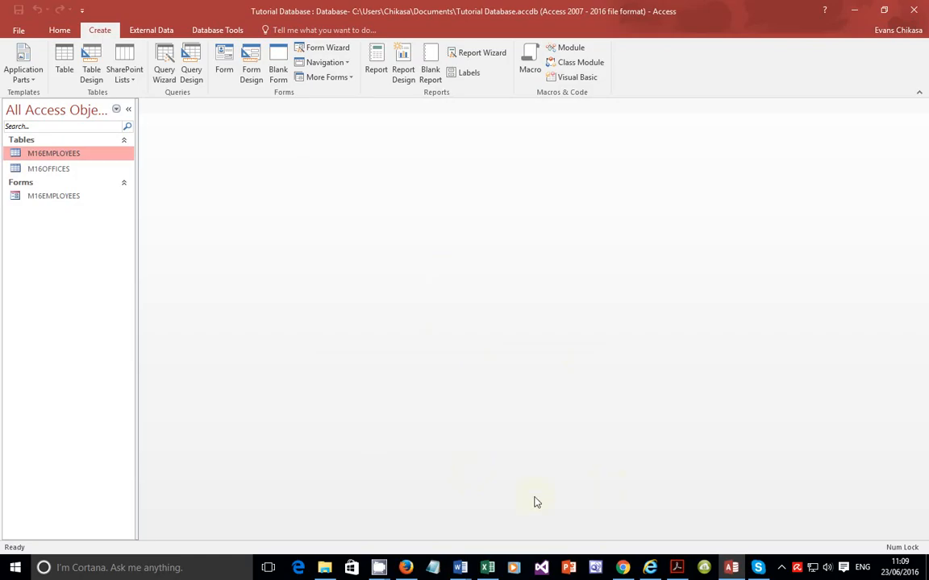
Step: Start a new query with the Simple Query Wizard
{"action": "left_click", "coordinate": [731, 569]}
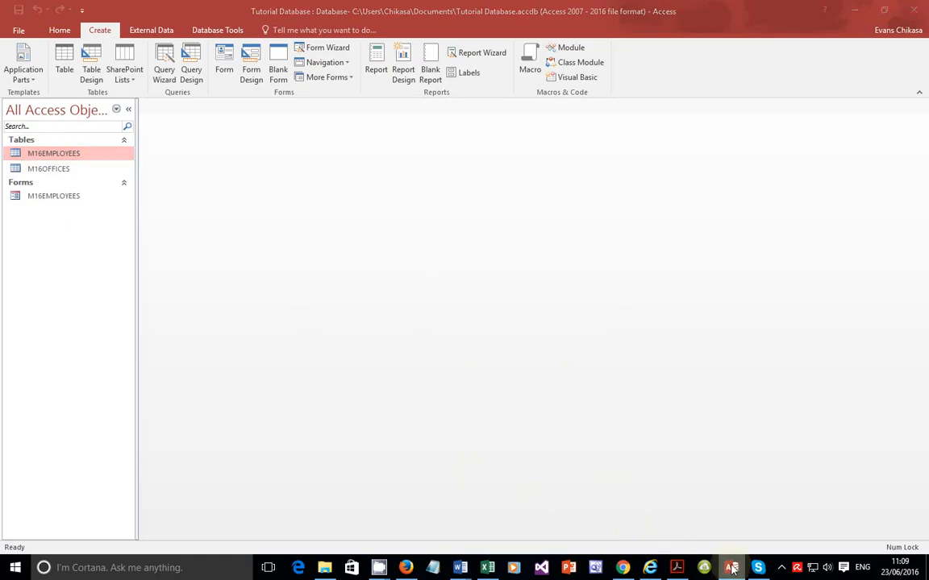
{"action": "left_click", "coordinate": [731, 569]}
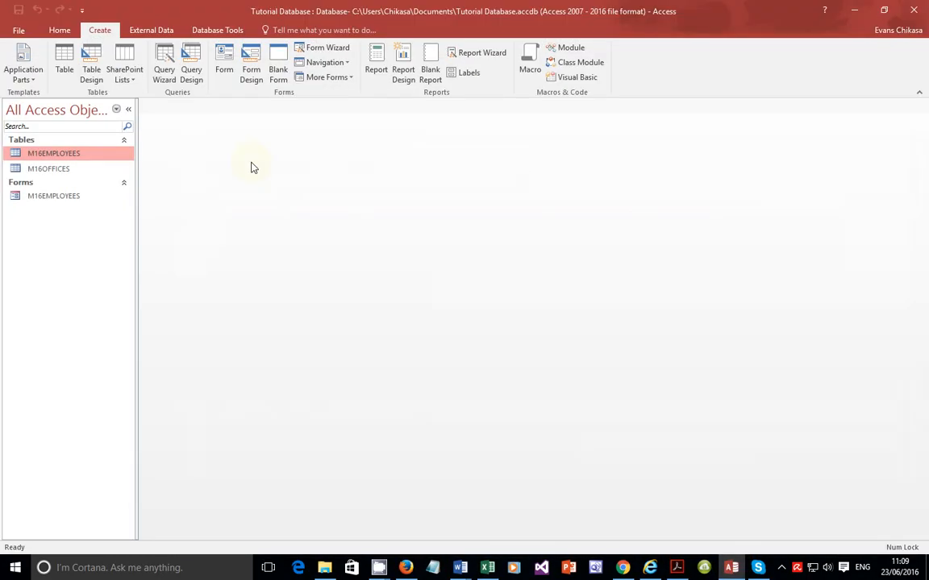
{"action": "left_click", "coordinate": [163, 66]}
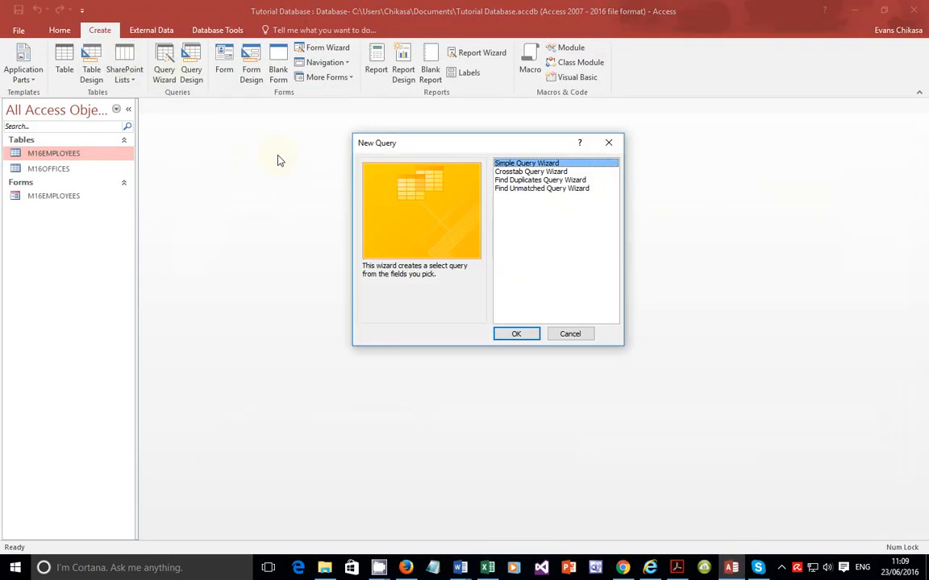
{"action": "left_click", "coordinate": [532, 334]}
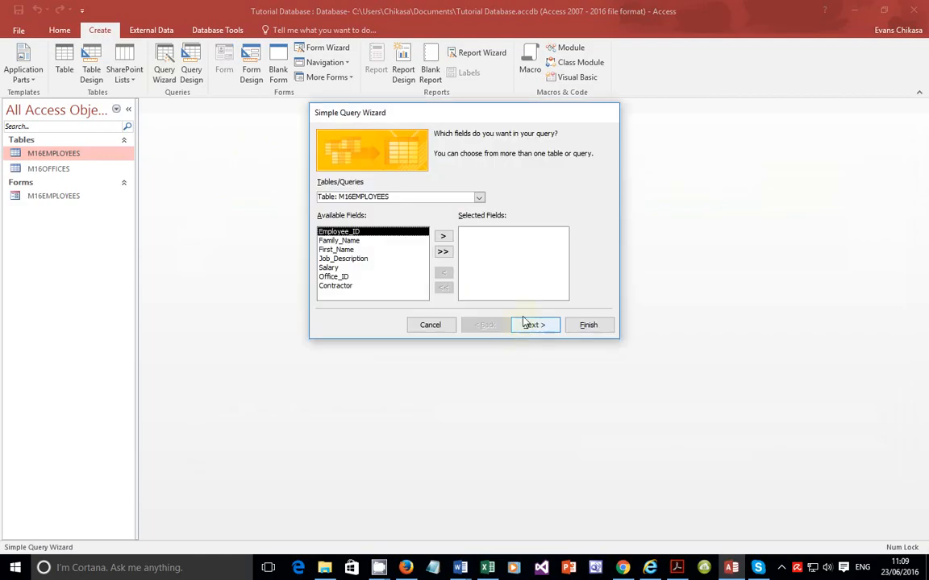
Step: Reread in the question paper which report fields are required and in what order
{"action": "left_click", "coordinate": [676, 568]}
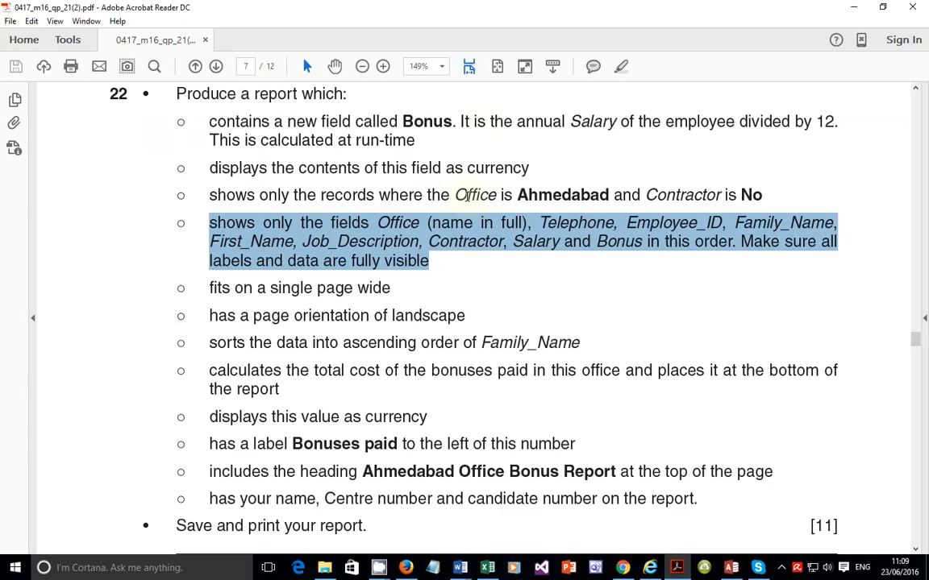
{"action": "left_click", "coordinate": [373, 233]}
{"action": "left_click_drag", "start_coordinate": [377, 224], "coordinate": [472, 226]}
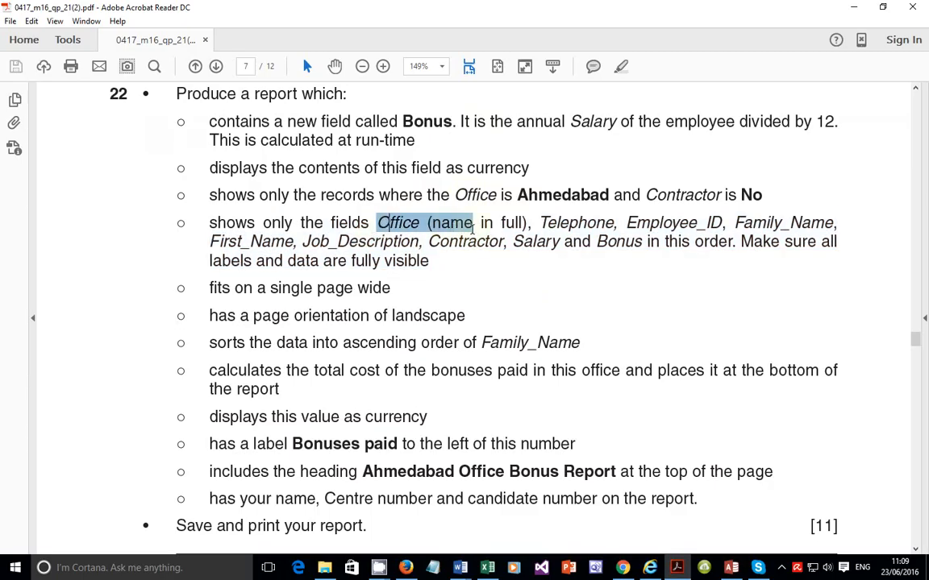
{"action": "left_click", "coordinate": [729, 568]}
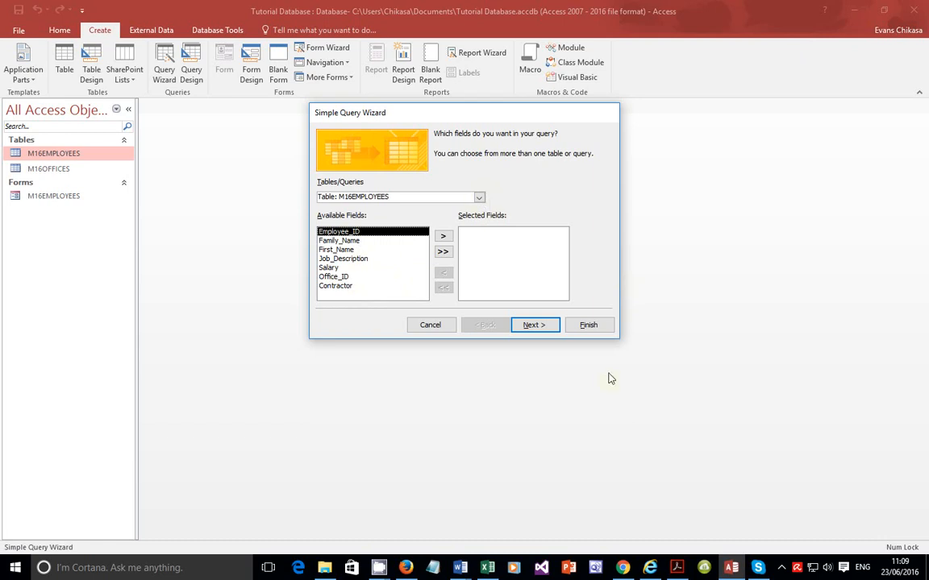
{"action": "left_click", "coordinate": [678, 559]}
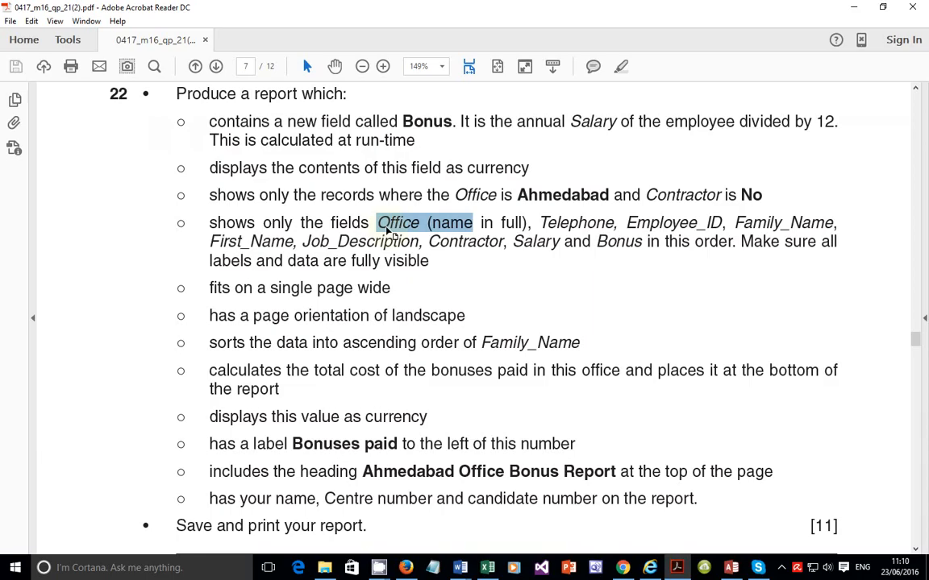
{"action": "left_click_drag", "start_coordinate": [539, 225], "coordinate": [687, 228]}
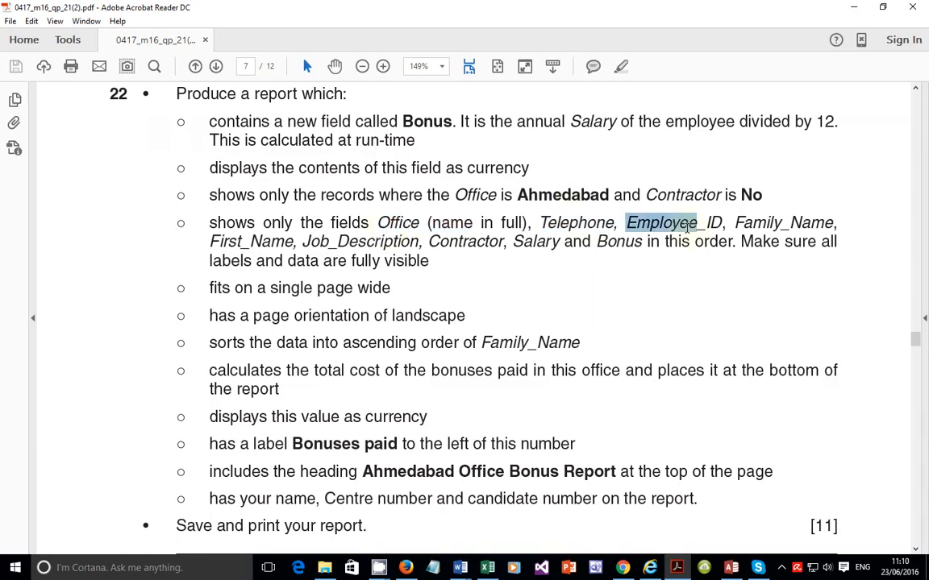
{"action": "triple_click", "coordinate": [687, 227]}
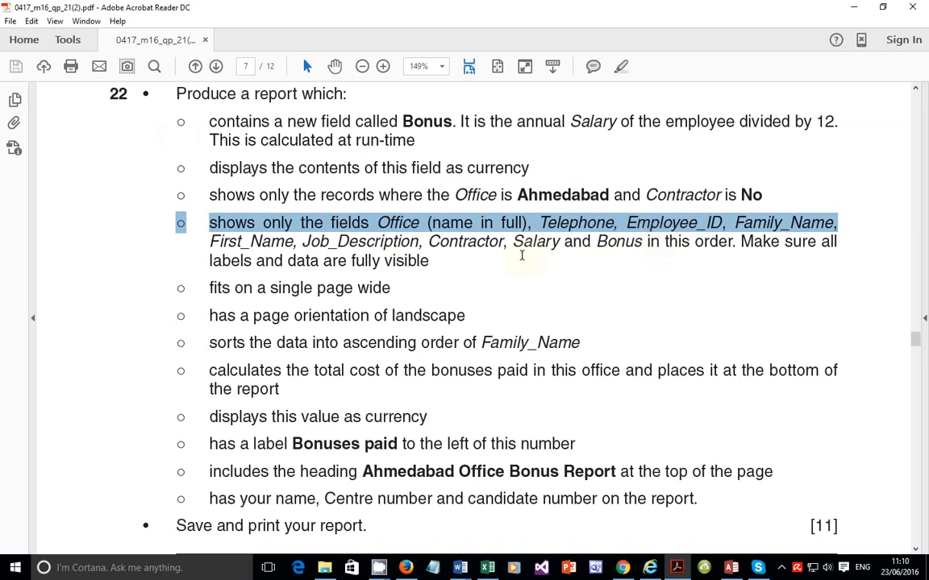
Step: Add the Office field from the M16OFFICES table to the query's selected fields
{"action": "left_click", "coordinate": [531, 227]}
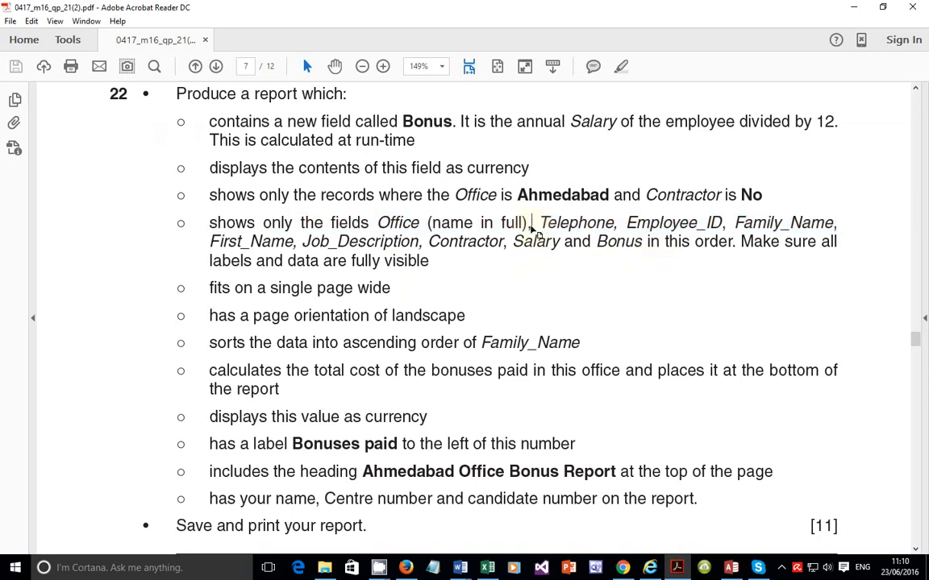
{"action": "left_click_drag", "start_coordinate": [530, 224], "coordinate": [394, 230]}
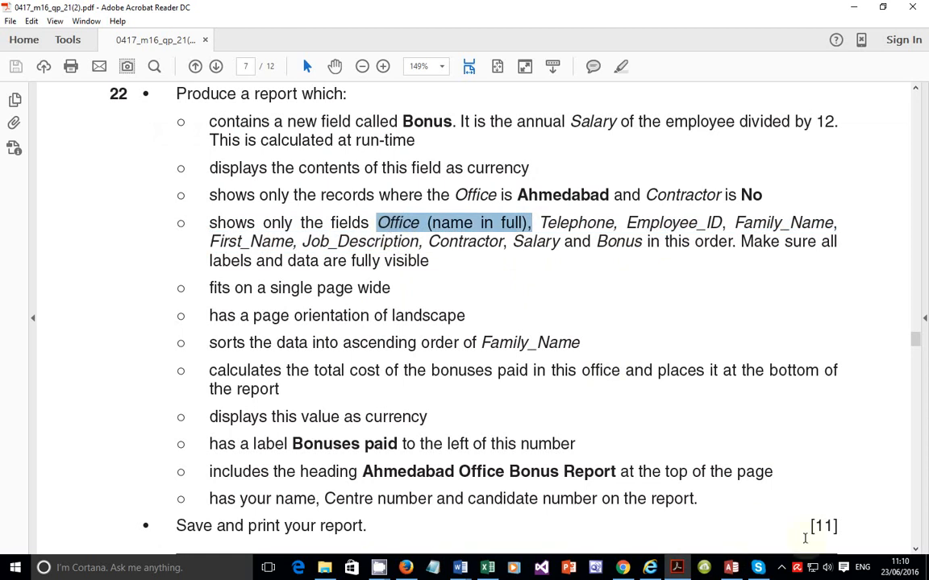
{"action": "left_click", "coordinate": [732, 568]}
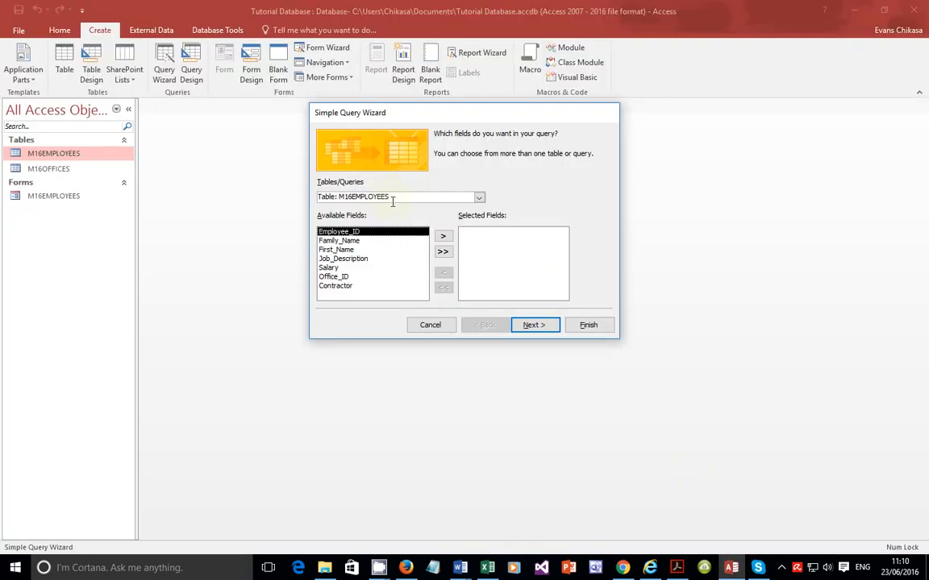
{"action": "left_click", "coordinate": [479, 197]}
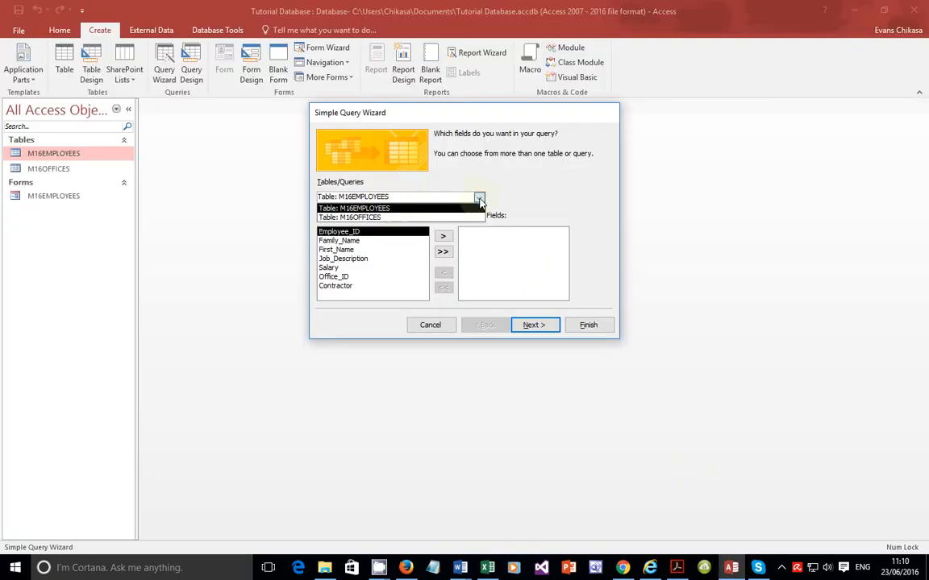
{"action": "left_click", "coordinate": [387, 215]}
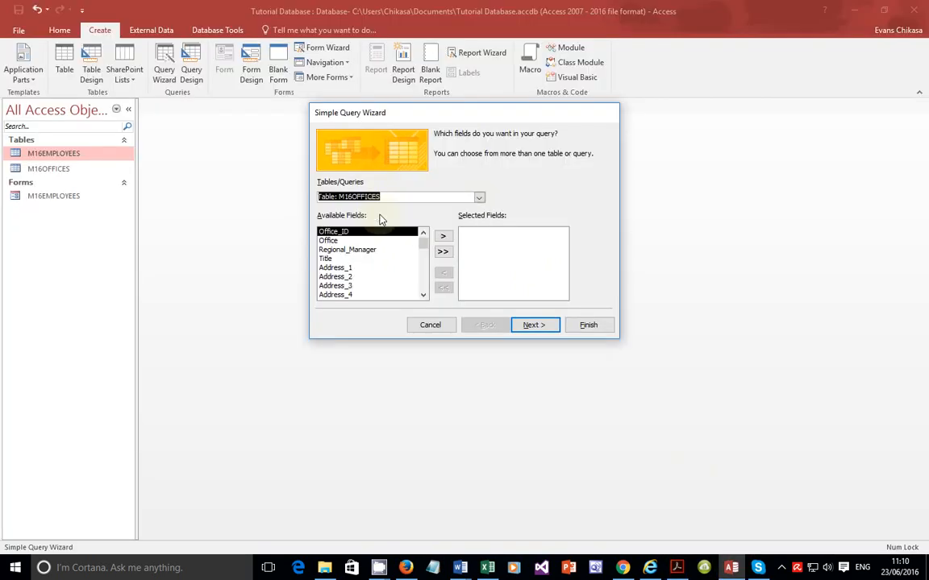
{"action": "left_click", "coordinate": [339, 241]}
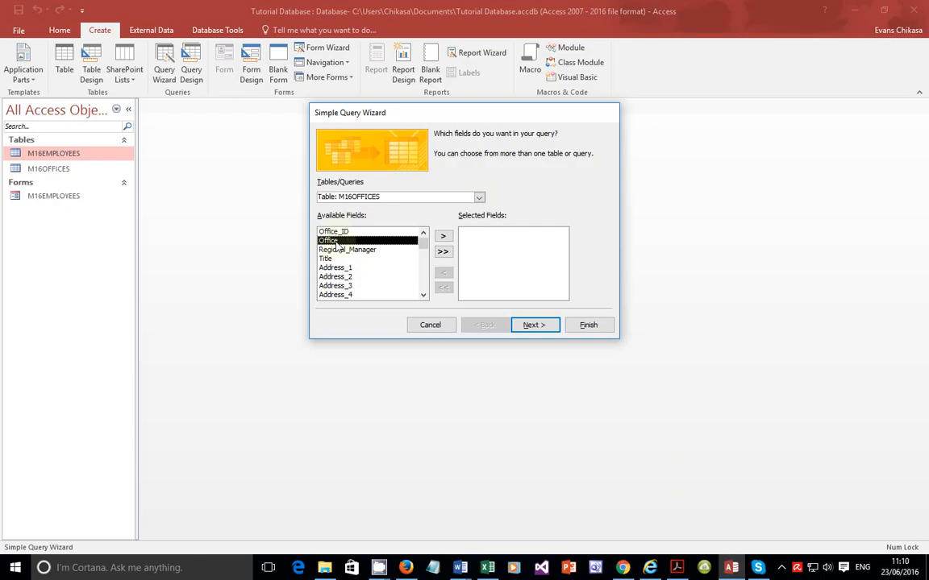
{"action": "left_click", "coordinate": [442, 236]}
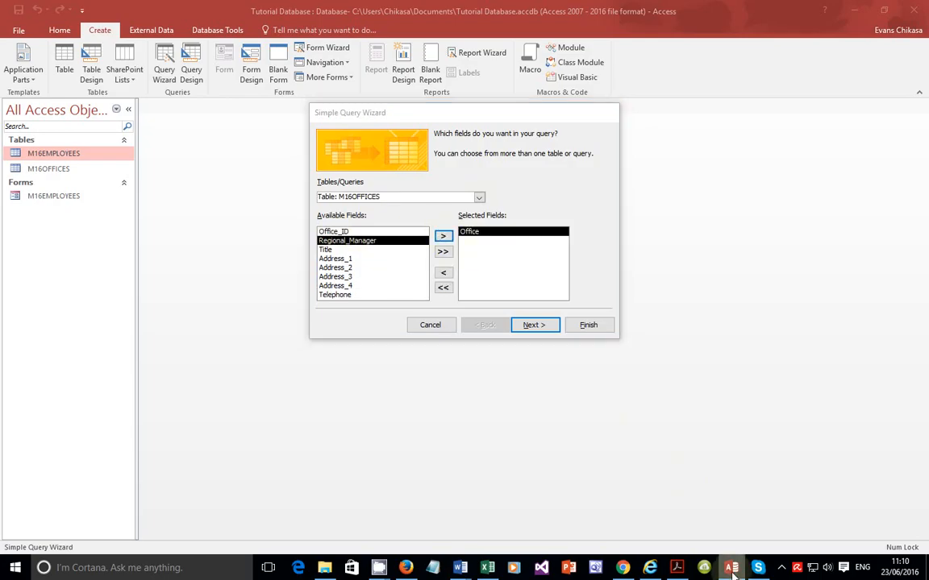
Step: Add the Telephone field from M16OFFICES after Office, checking the required order in the question paper
{"action": "left_click", "coordinate": [682, 569]}
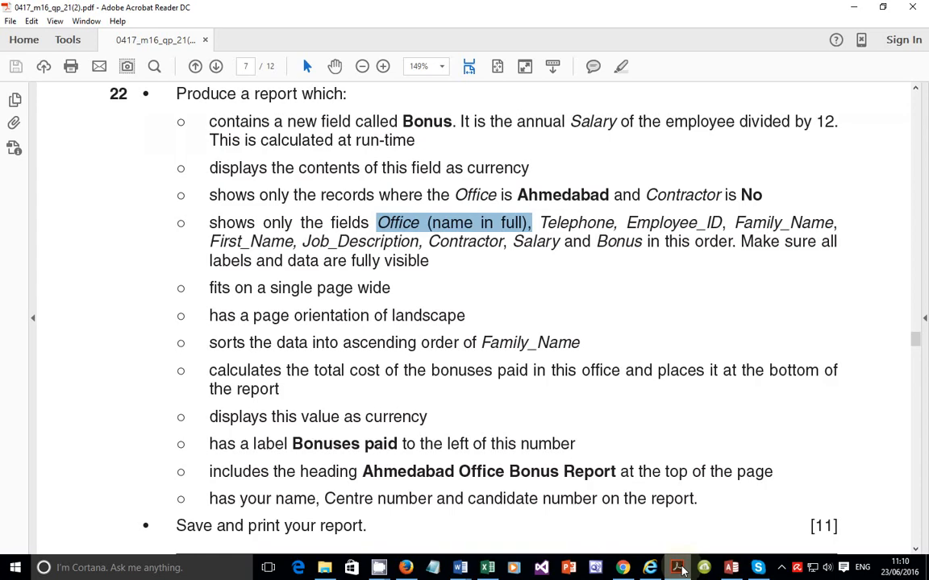
{"action": "left_click", "coordinate": [683, 570]}
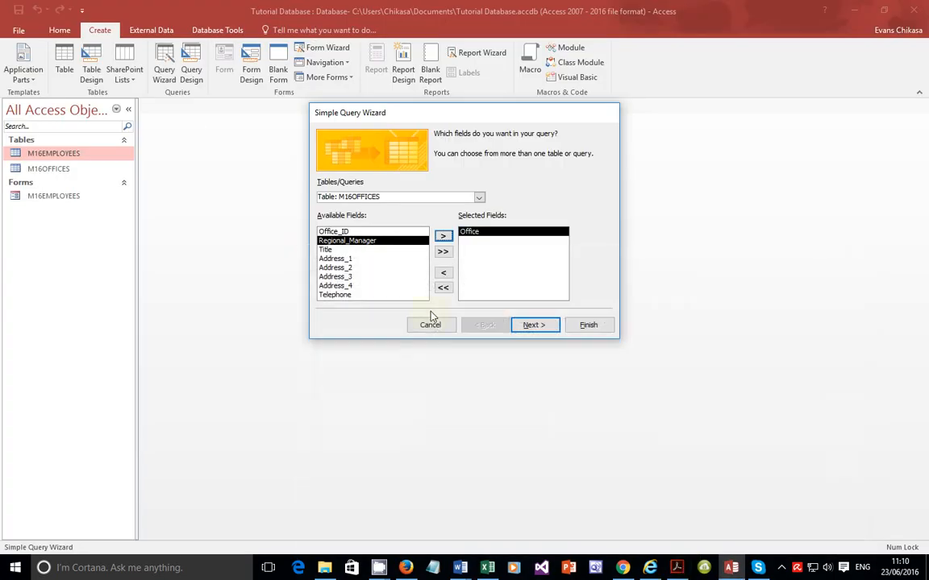
{"action": "double_click", "coordinate": [354, 295]}
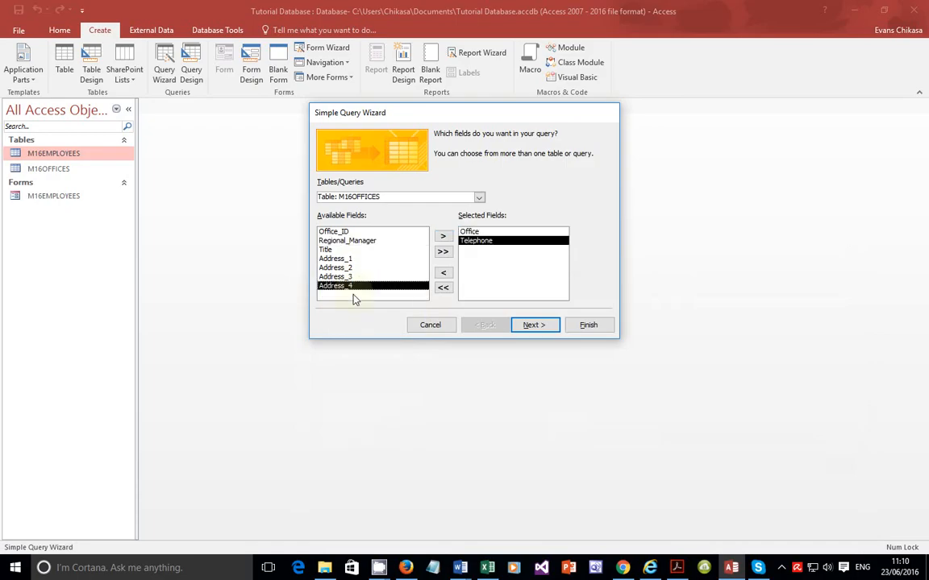
{"action": "left_click", "coordinate": [676, 569]}
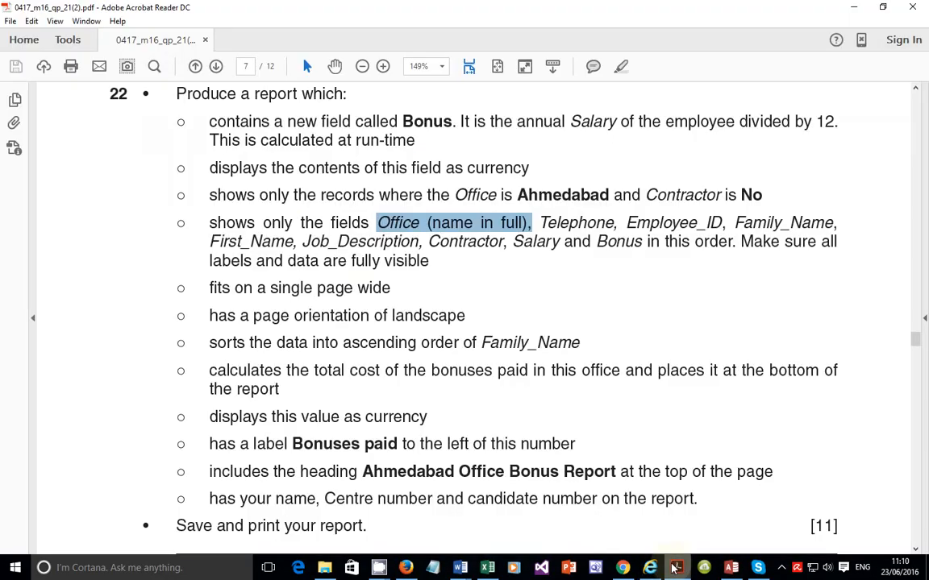
{"action": "left_click", "coordinate": [676, 569]}
Step: Switch the wizard's source to the M16EMPLOYEES table and add the Employee_ID field
{"action": "left_click", "coordinate": [462, 200]}
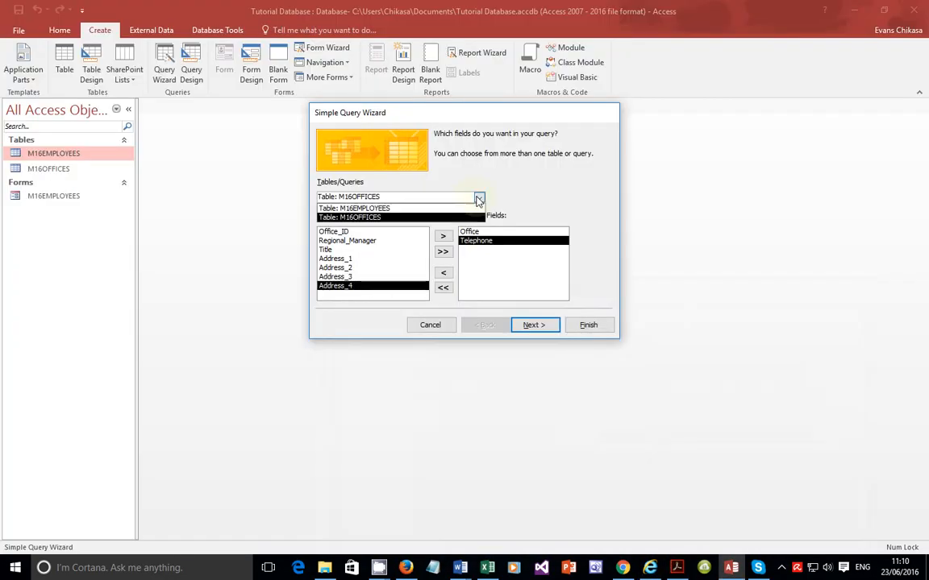
{"action": "left_click", "coordinate": [363, 204]}
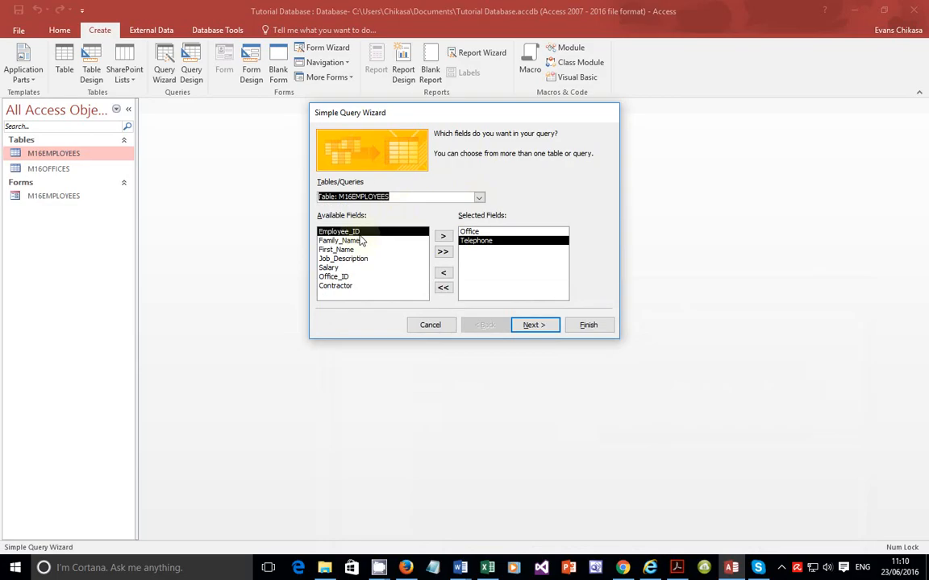
{"action": "double_click", "coordinate": [362, 232]}
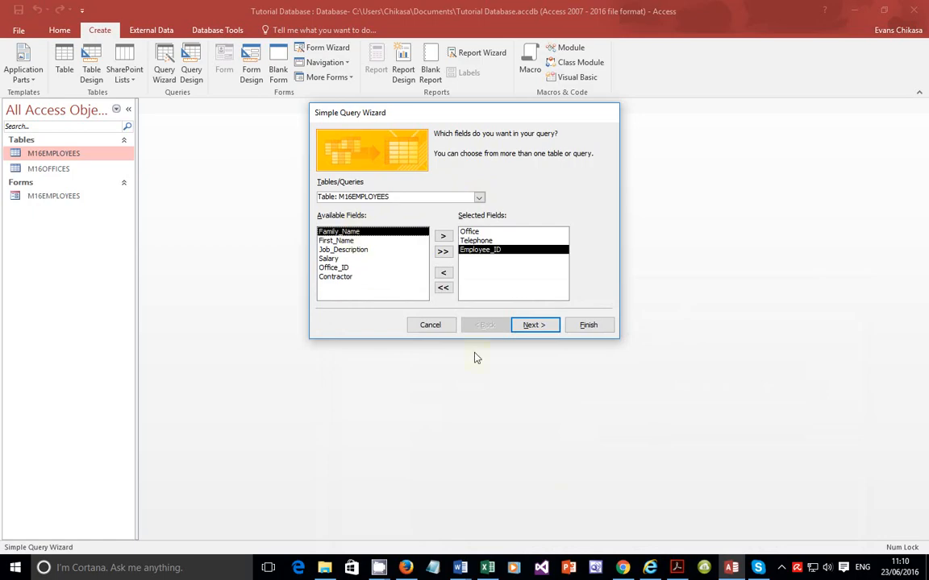
Step: Add the Family_Name, First_Name and Job_Description fields in that order
{"action": "left_click", "coordinate": [677, 568]}
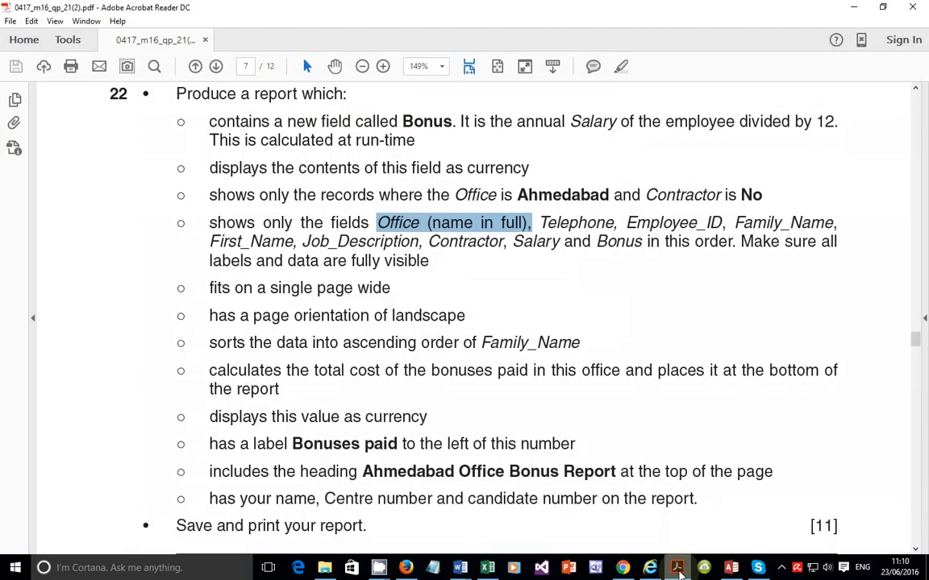
{"action": "left_click", "coordinate": [677, 568]}
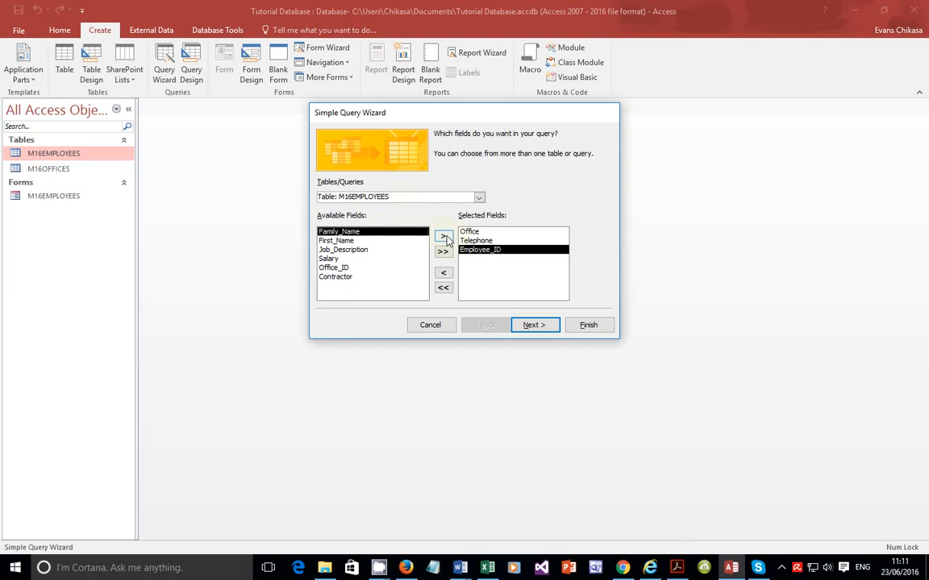
{"action": "left_click", "coordinate": [443, 238]}
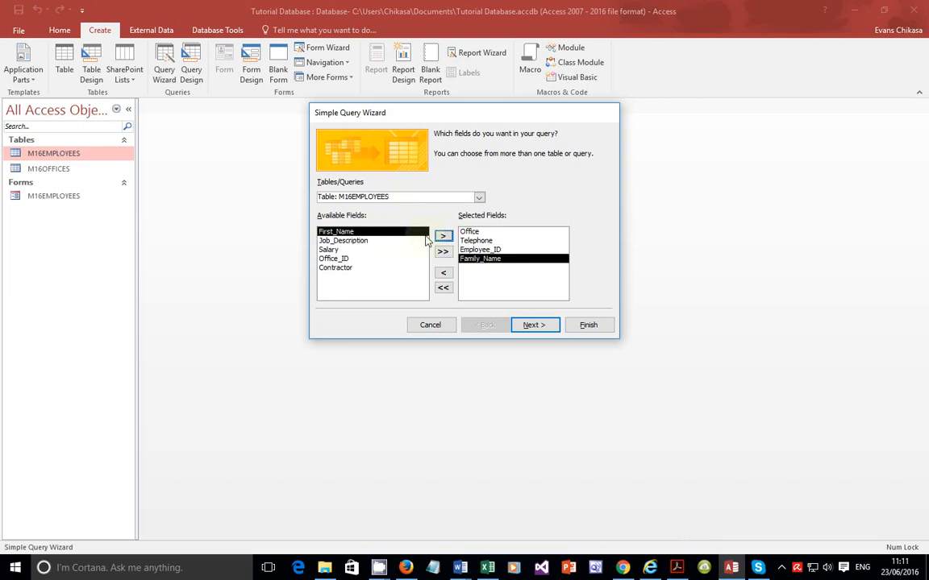
{"action": "left_click", "coordinate": [444, 238]}
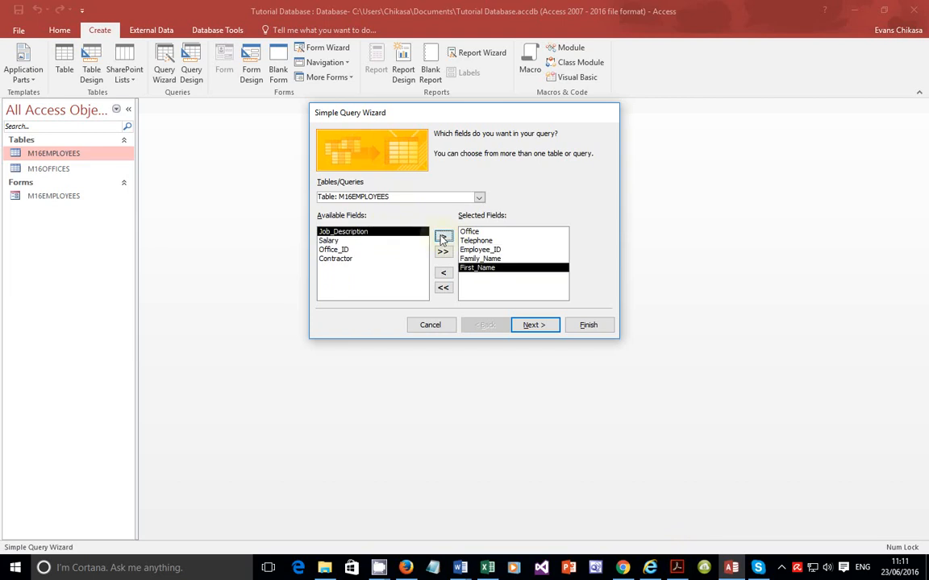
{"action": "left_click", "coordinate": [444, 237]}
Step: Add the Contractor and Salary fields after Job_Description, following the field order in the question paper
{"action": "left_click", "coordinate": [676, 569]}
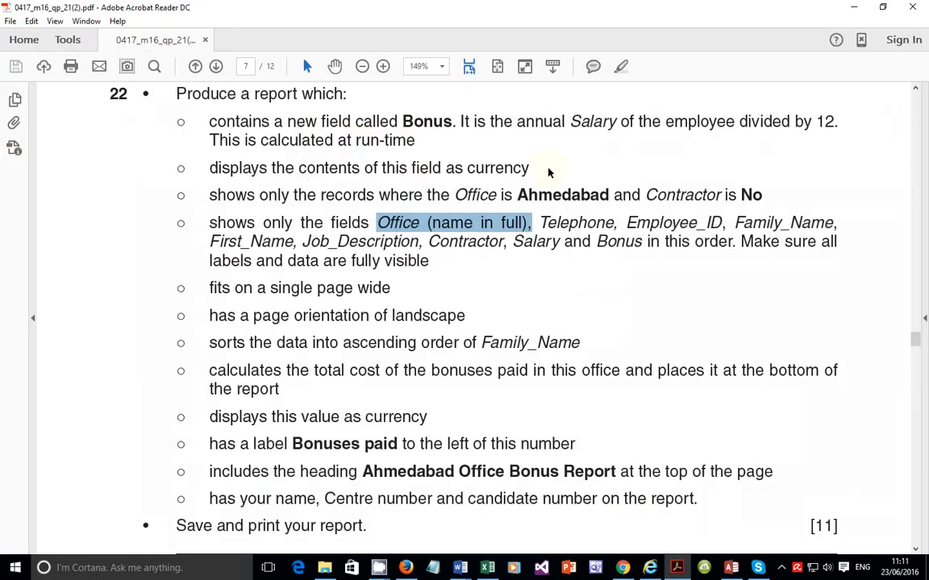
{"action": "left_click_drag", "start_coordinate": [734, 222], "coordinate": [837, 223]}
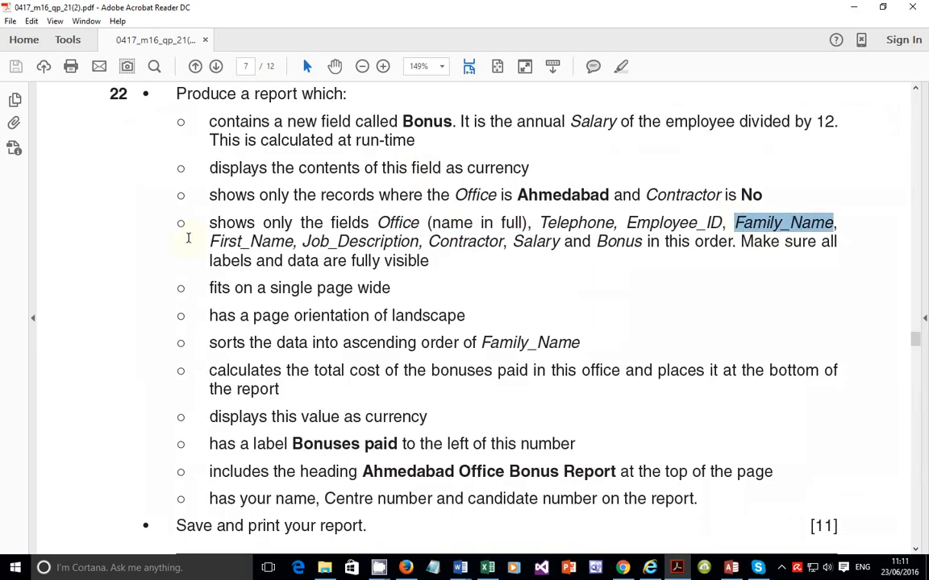
{"action": "left_click_drag", "start_coordinate": [209, 242], "coordinate": [559, 242]}
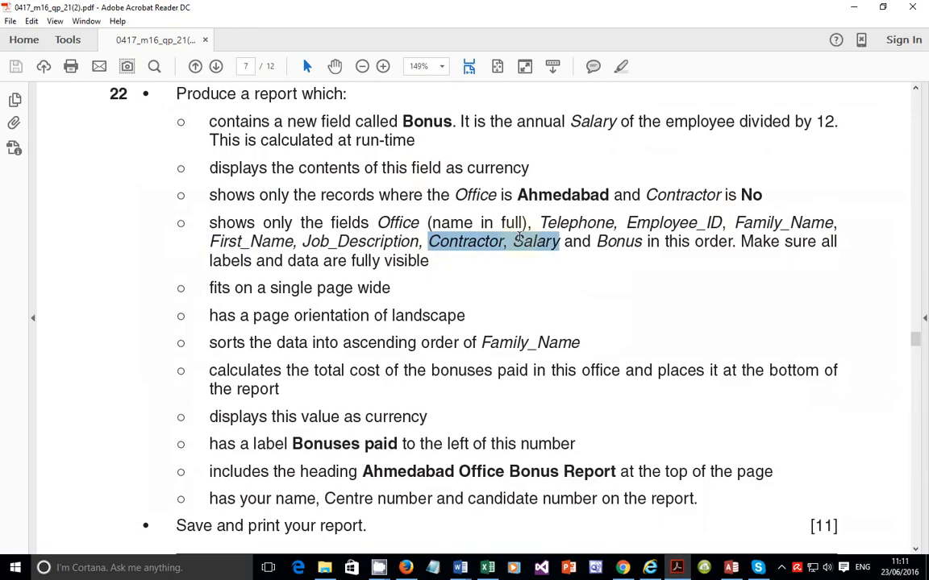
{"action": "left_click", "coordinate": [678, 567]}
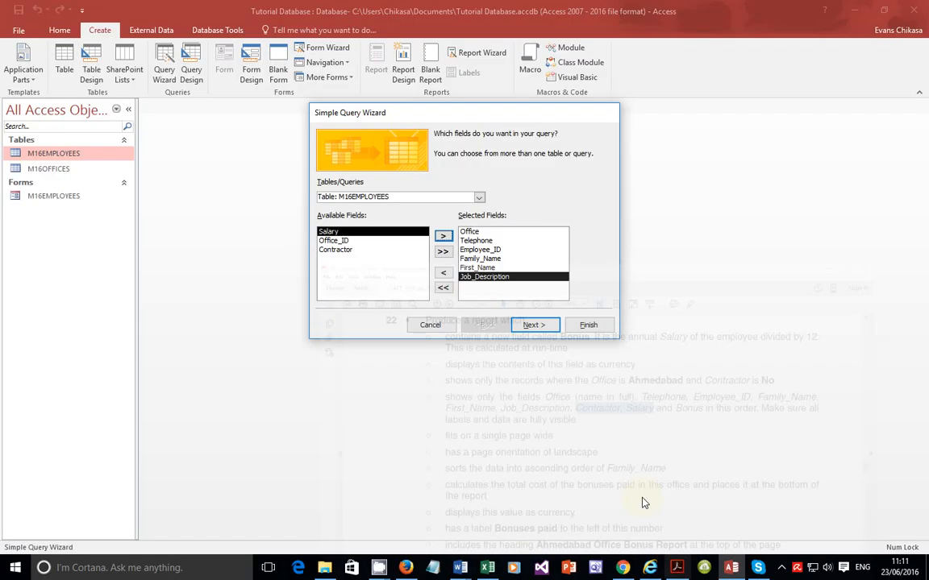
{"action": "left_click", "coordinate": [344, 251]}
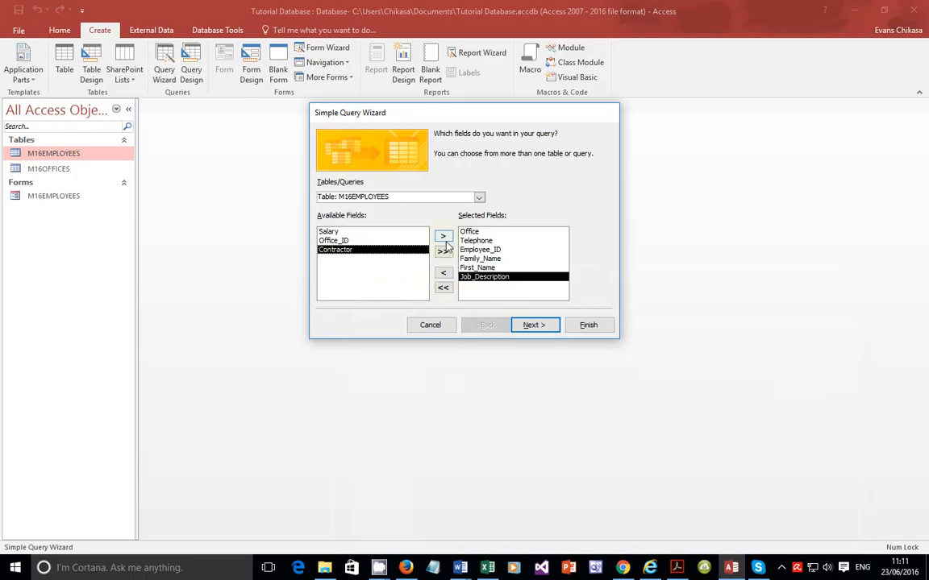
{"action": "double_click", "coordinate": [372, 250]}
{"action": "double_click", "coordinate": [362, 233]}
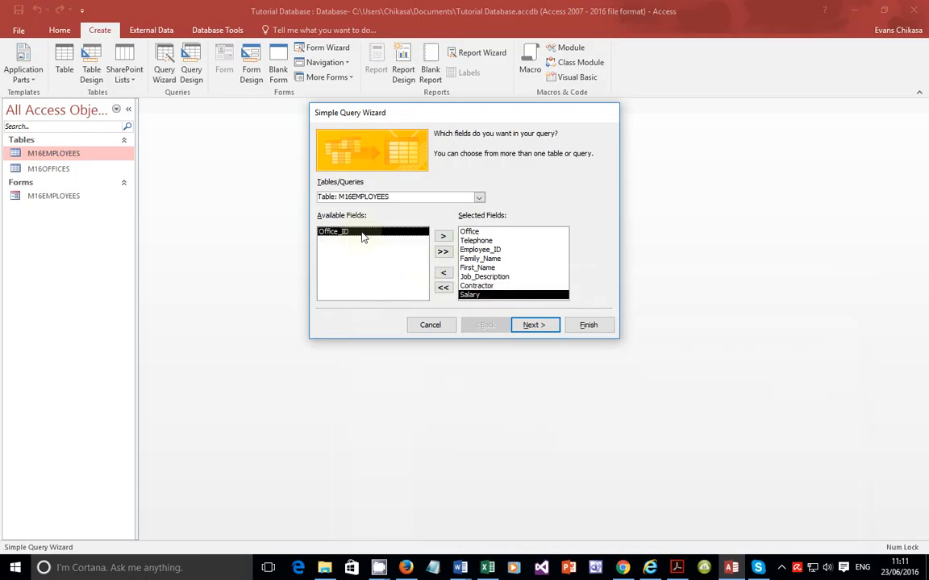
Step: Reread the Bonus field requirement of question 22 in the question paper
{"action": "left_click", "coordinate": [676, 567]}
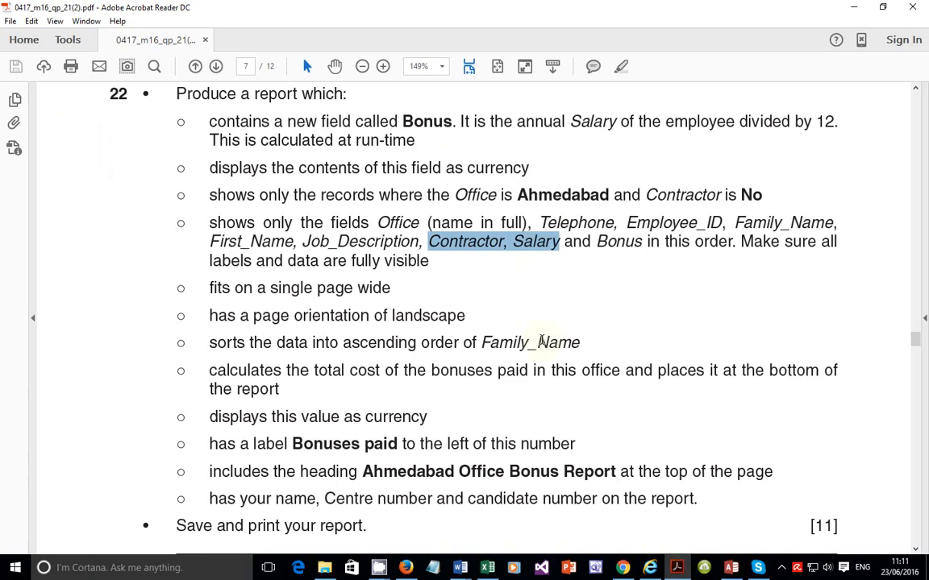
{"action": "left_click_drag", "start_coordinate": [400, 121], "coordinate": [460, 121]}
{"action": "key", "text": "alt+Tab"}
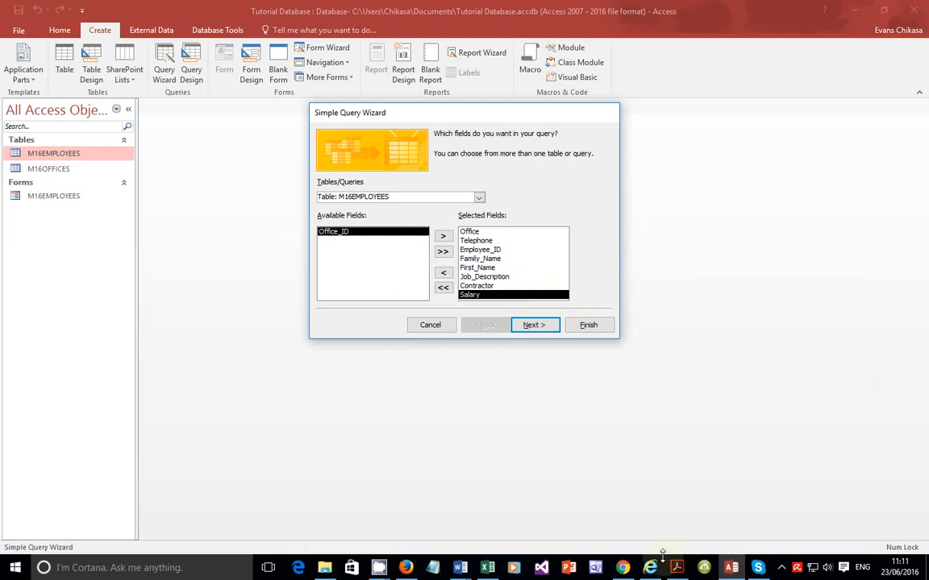
{"action": "key", "text": "alt+Tab"}
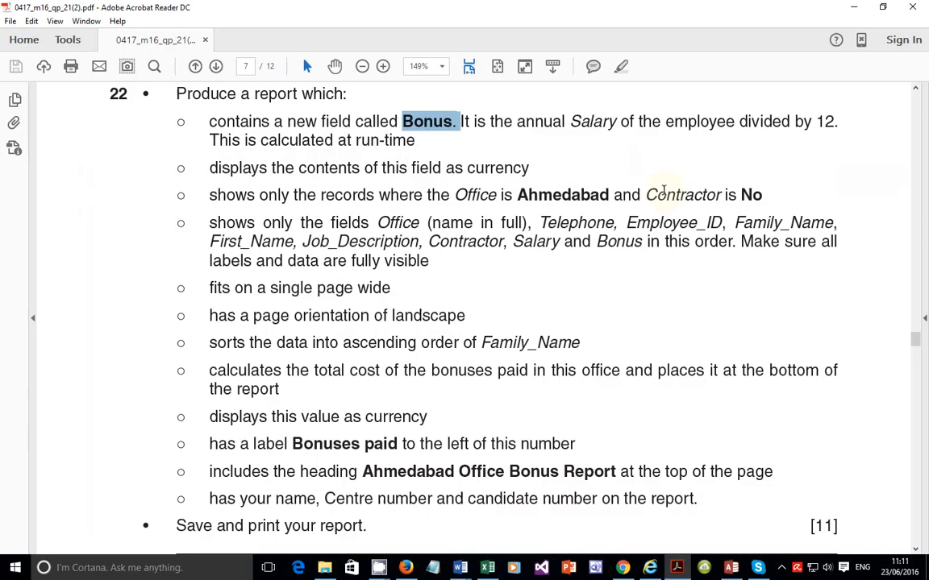
{"action": "left_click", "coordinate": [883, 6]}
{"action": "left_click_drag", "start_coordinate": [445, 11], "coordinate": [661, 328]}
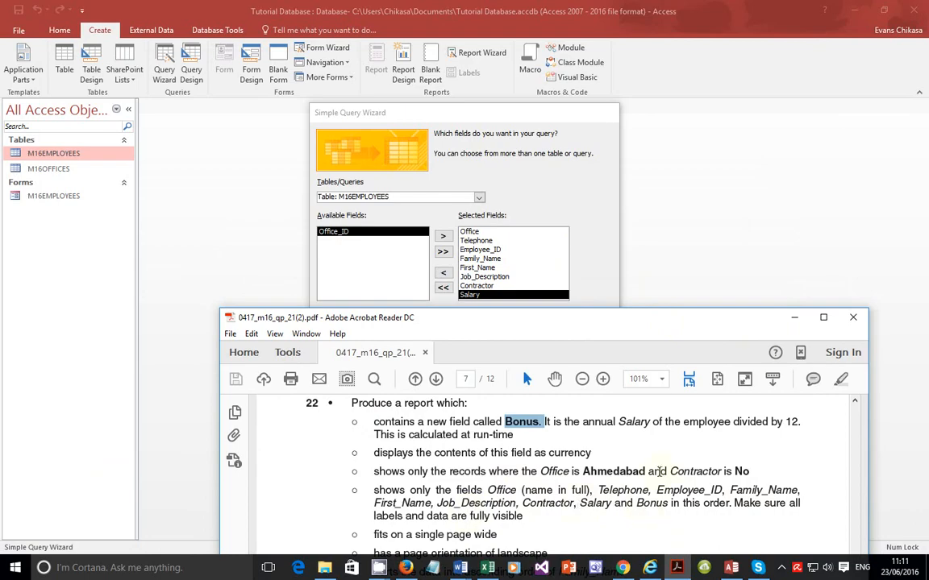
{"action": "left_click", "coordinate": [822, 317]}
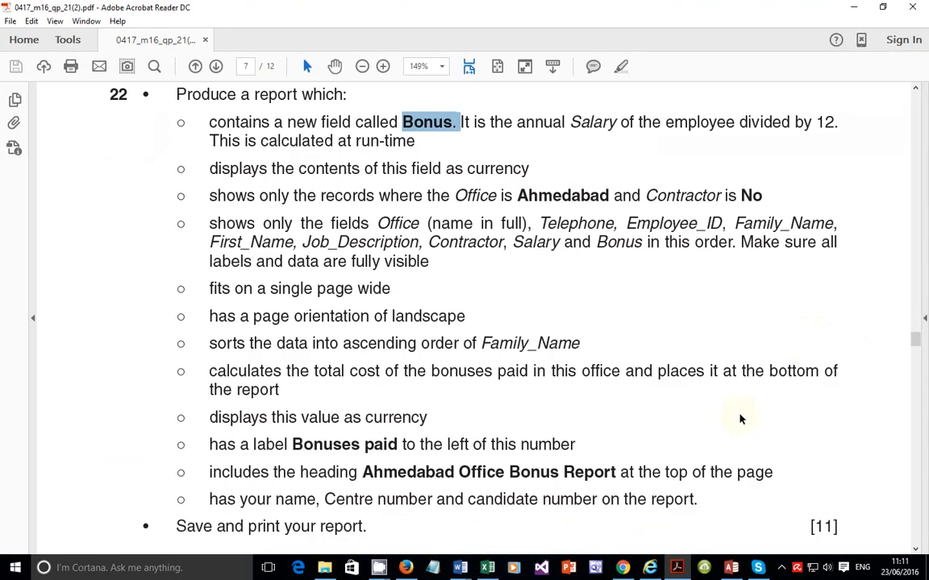
{"action": "left_click", "coordinate": [730, 567]}
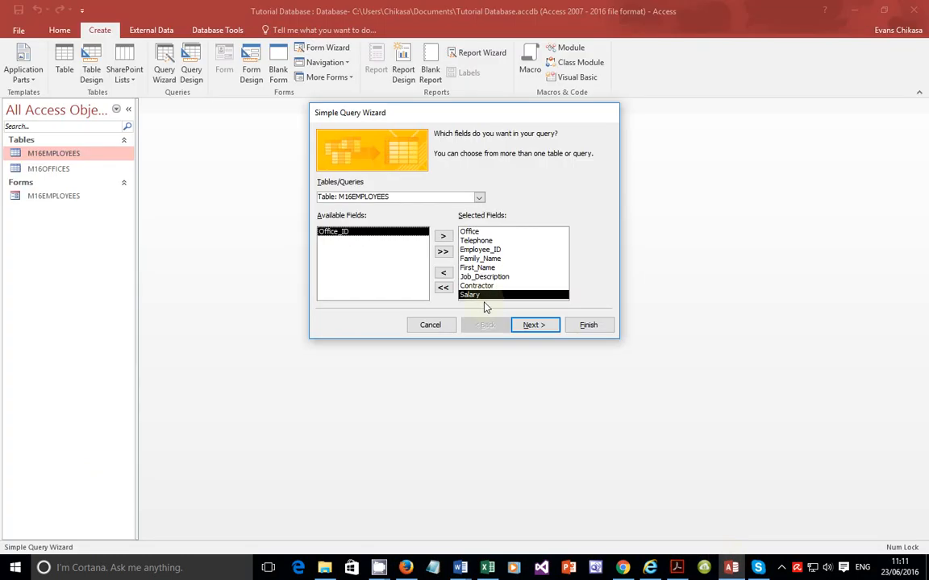
Step: Finish the wizard as a detail query, choosing to modify the query design
{"action": "left_click", "coordinate": [531, 325]}
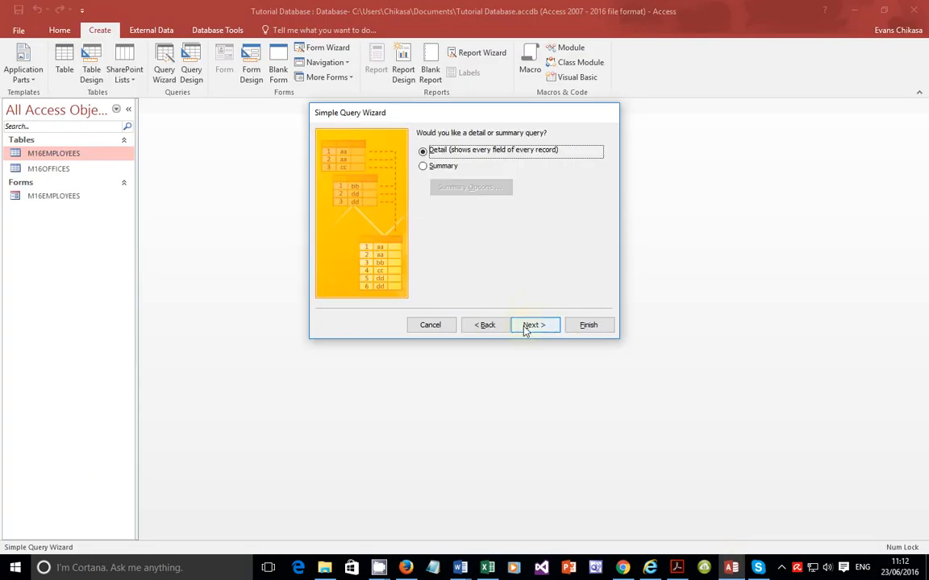
{"action": "left_click", "coordinate": [529, 327]}
{"action": "left_click", "coordinate": [440, 256]}
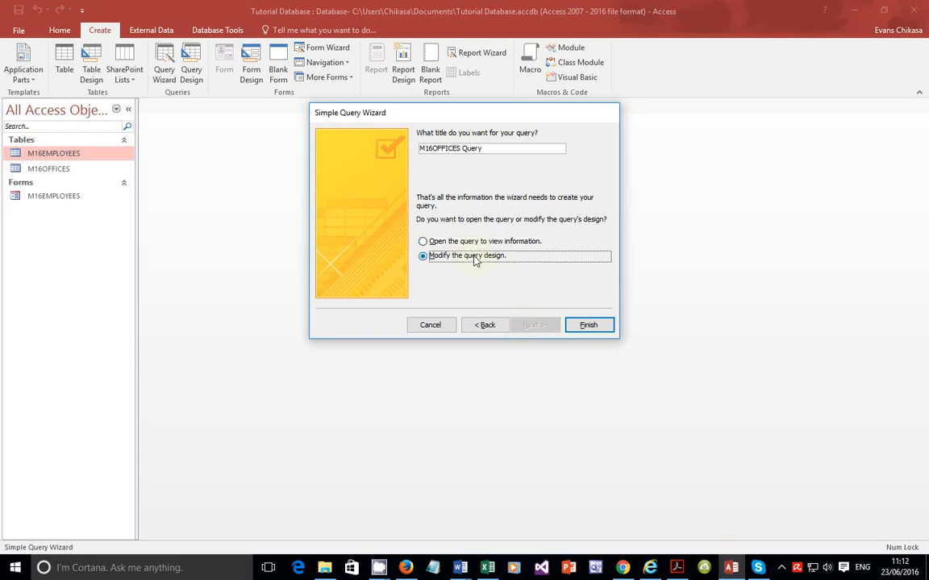
{"action": "left_click", "coordinate": [589, 326]}
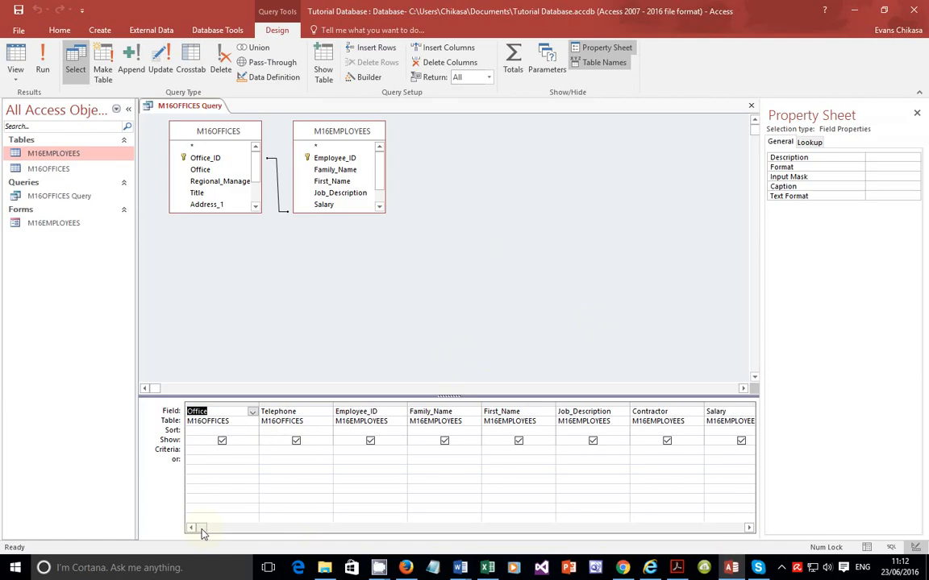
Step: Add a calculated field named Bonus equal to [Salary]/12 in the first empty column of the query grid
{"action": "left_click_drag", "start_coordinate": [207, 531], "coordinate": [261, 538]}
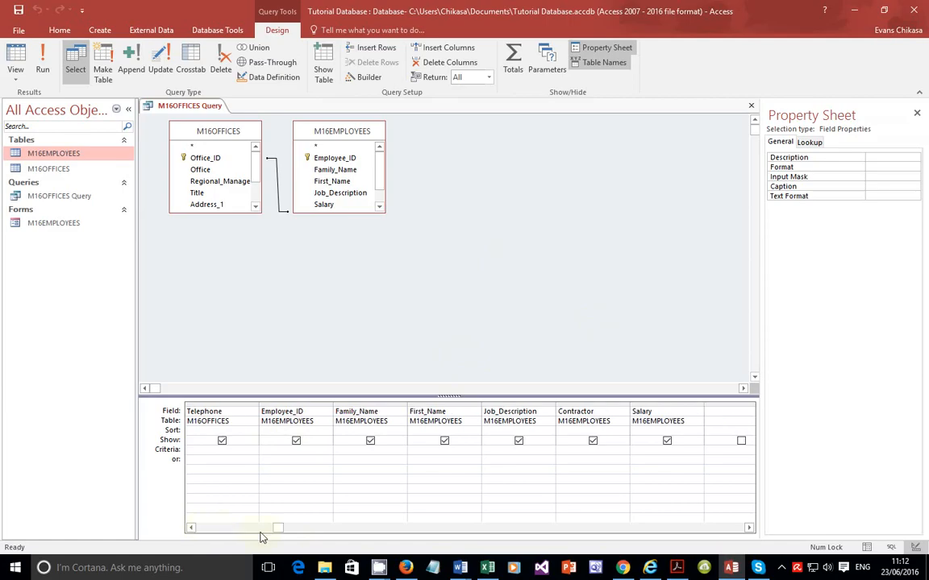
{"action": "left_click", "coordinate": [713, 413]}
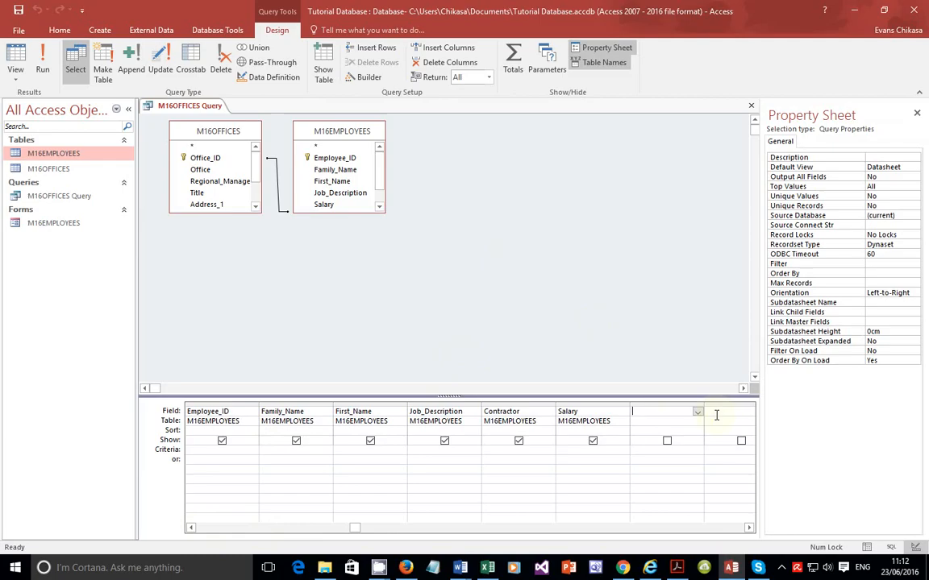
{"action": "left_click", "coordinate": [677, 567]}
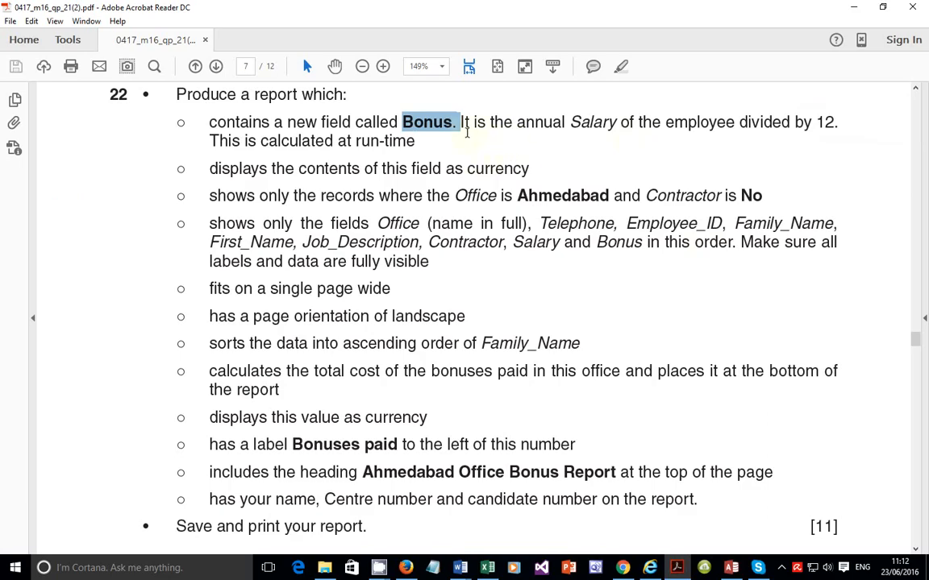
{"action": "left_click_drag", "start_coordinate": [571, 122], "coordinate": [808, 123]}
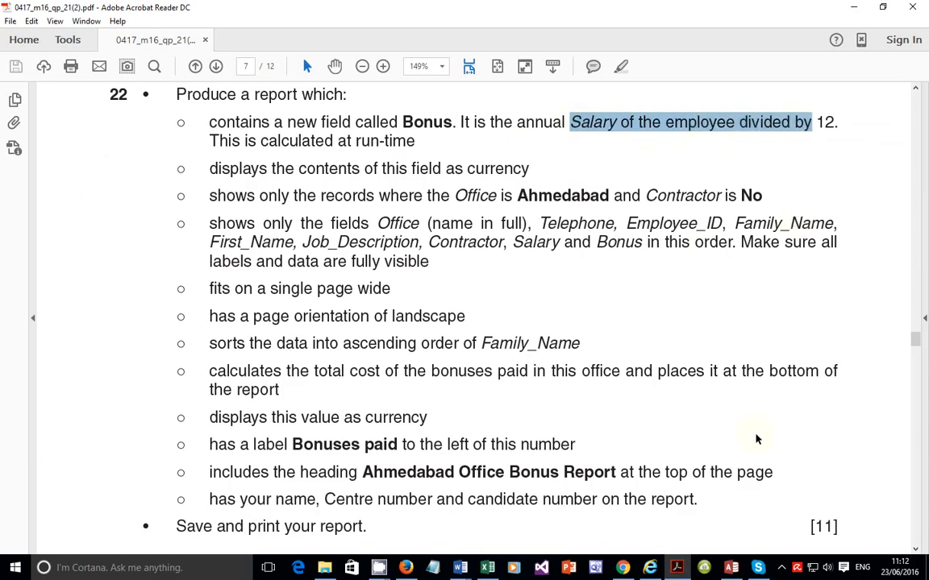
{"action": "left_click", "coordinate": [731, 568]}
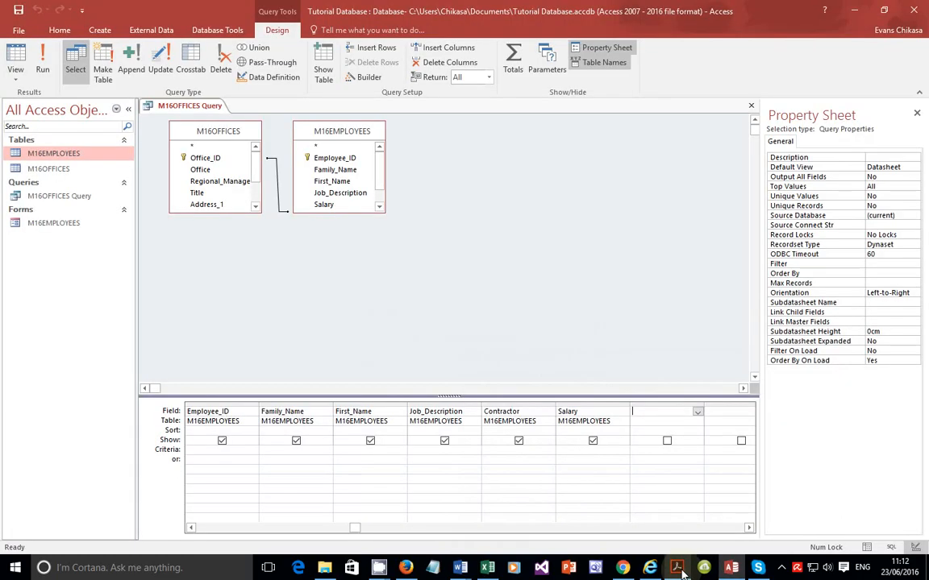
{"action": "left_click", "coordinate": [657, 415]}
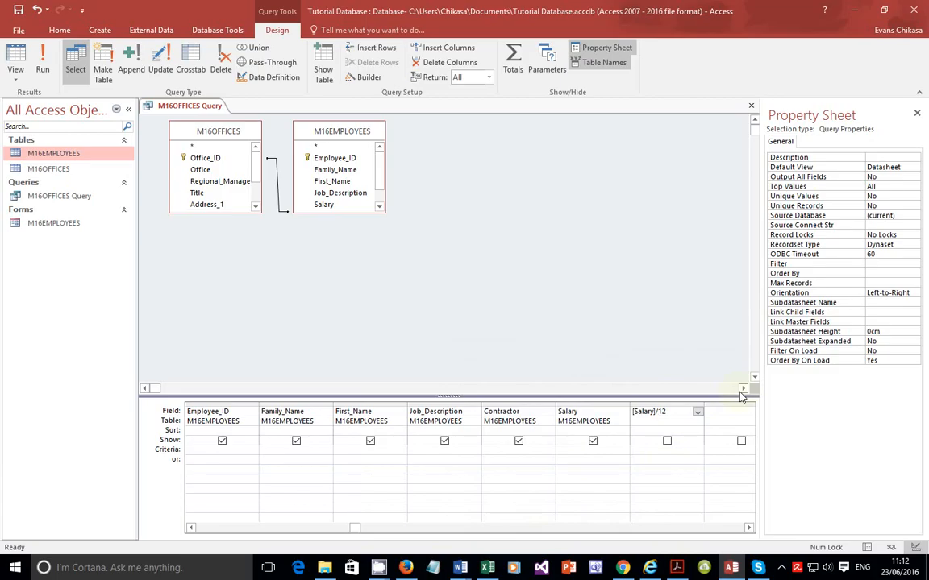
{"action": "key", "text": "Tab"}
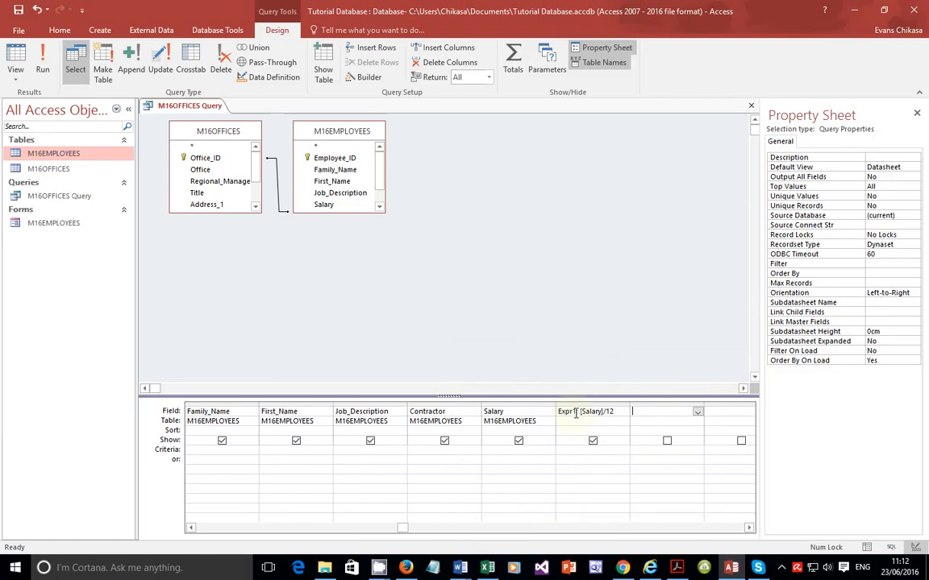
{"action": "left_click_drag", "start_coordinate": [576, 412], "coordinate": [566, 416]}
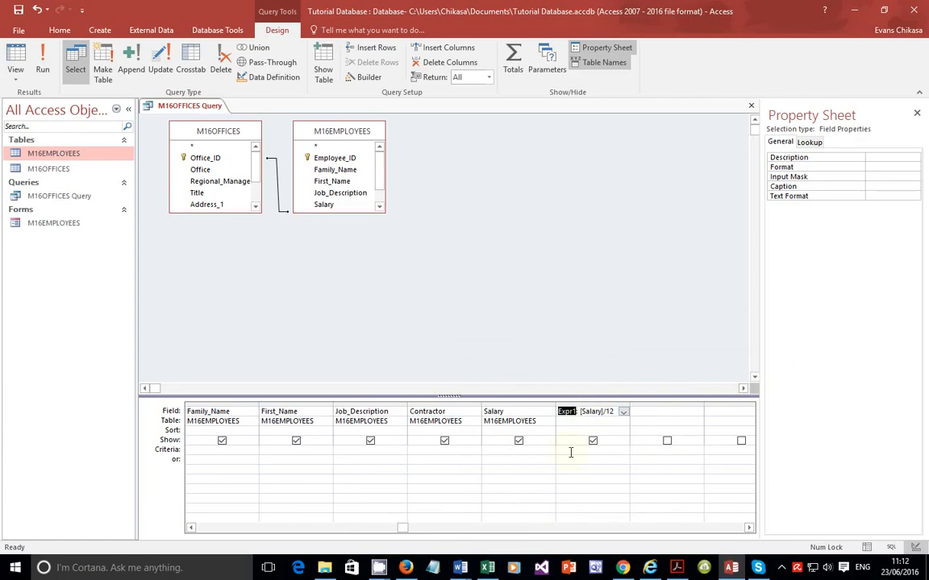
{"action": "type", "text": "Bonus"}
{"action": "key", "text": "BackSpace"}
{"action": "type", "text": ":"}
Step: Set the Bonus field's format to Currency
{"action": "left_click", "coordinate": [677, 568]}
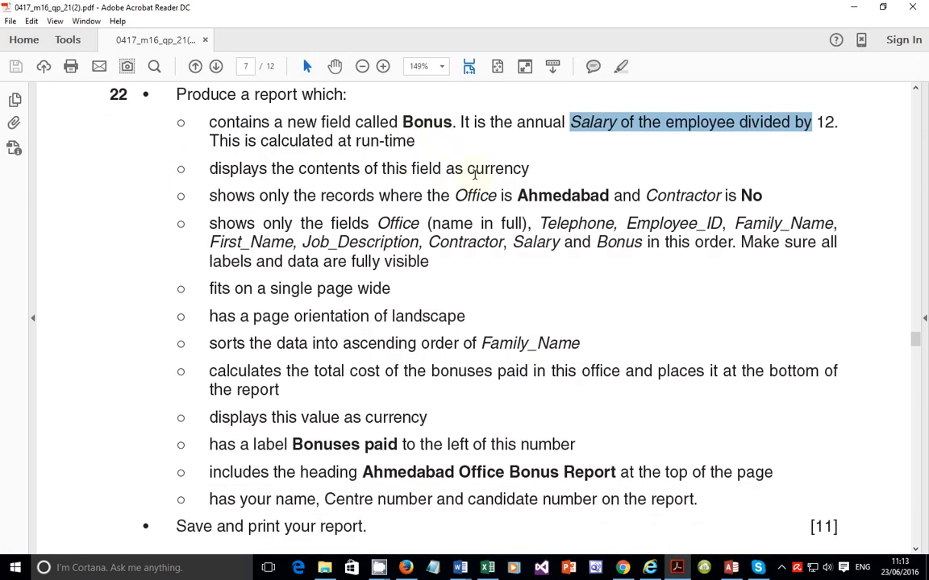
{"action": "left_click_drag", "start_coordinate": [529, 169], "coordinate": [271, 171]}
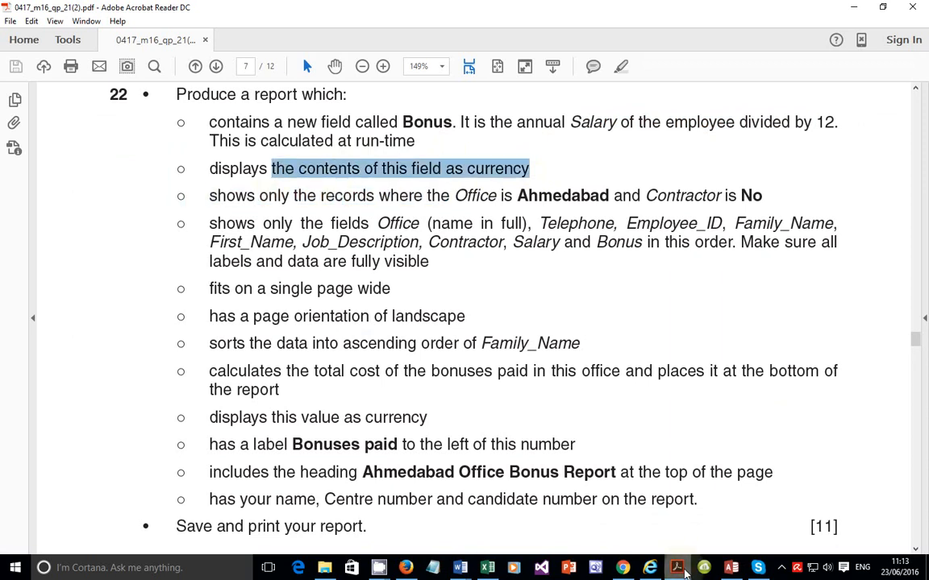
{"action": "left_click", "coordinate": [730, 567]}
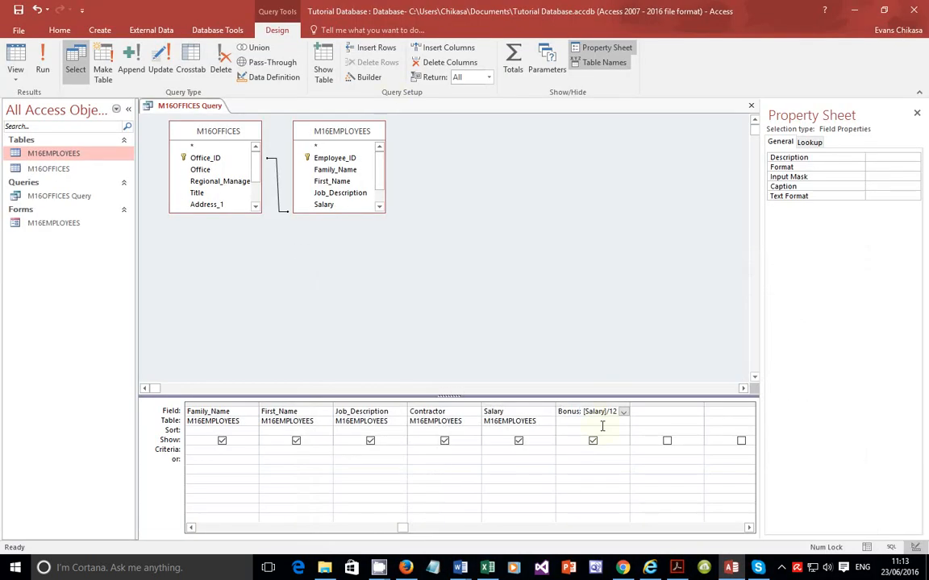
{"action": "right_click", "coordinate": [601, 422]}
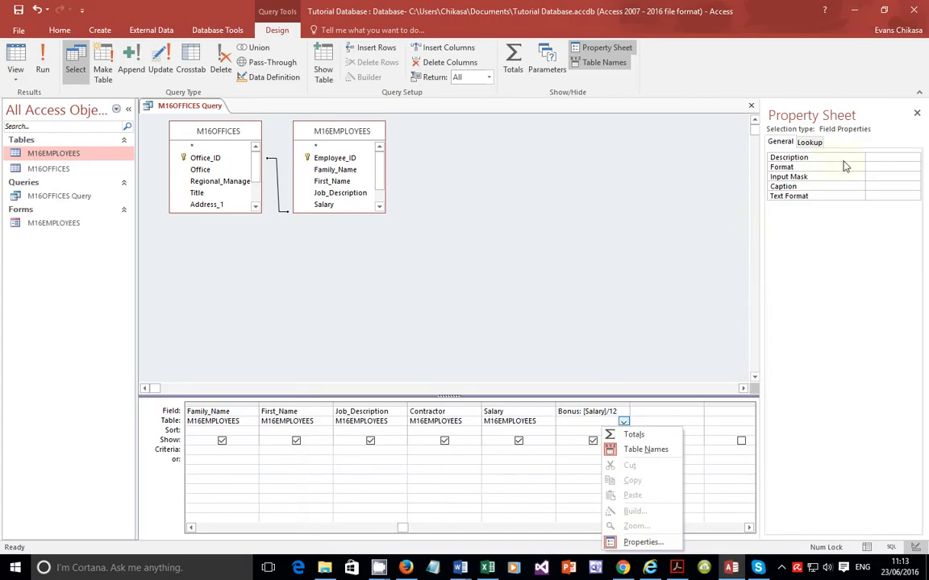
{"action": "left_click", "coordinate": [880, 167]}
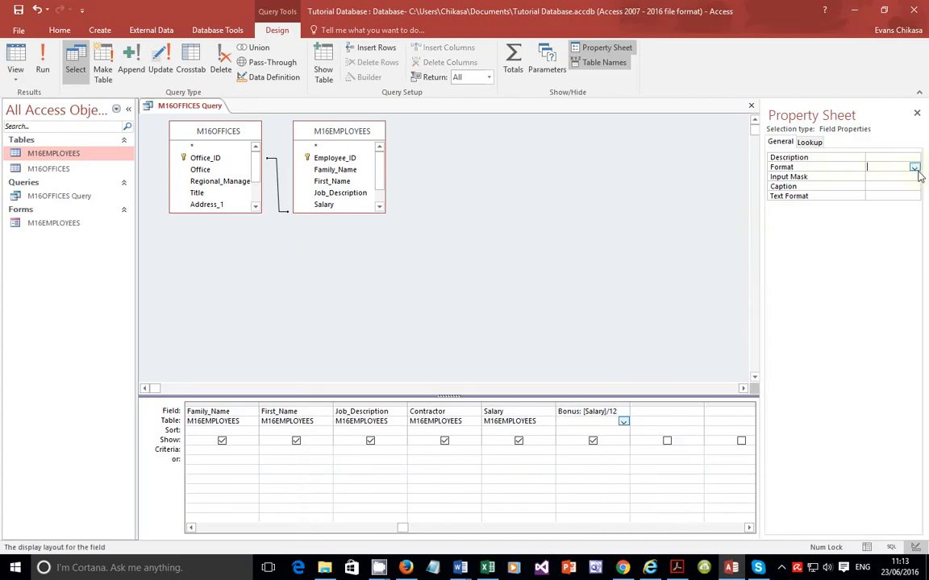
{"action": "left_click", "coordinate": [914, 168]}
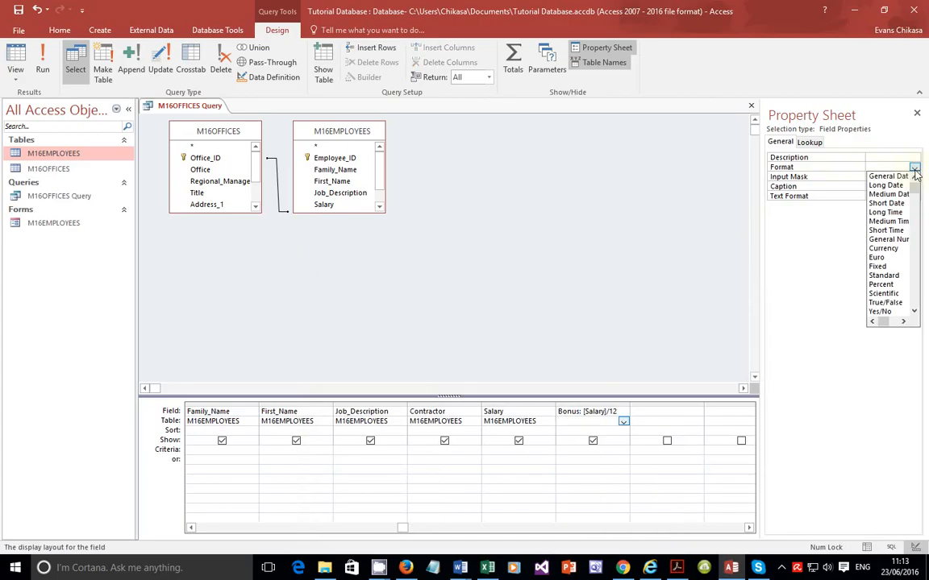
{"action": "left_click", "coordinate": [883, 248]}
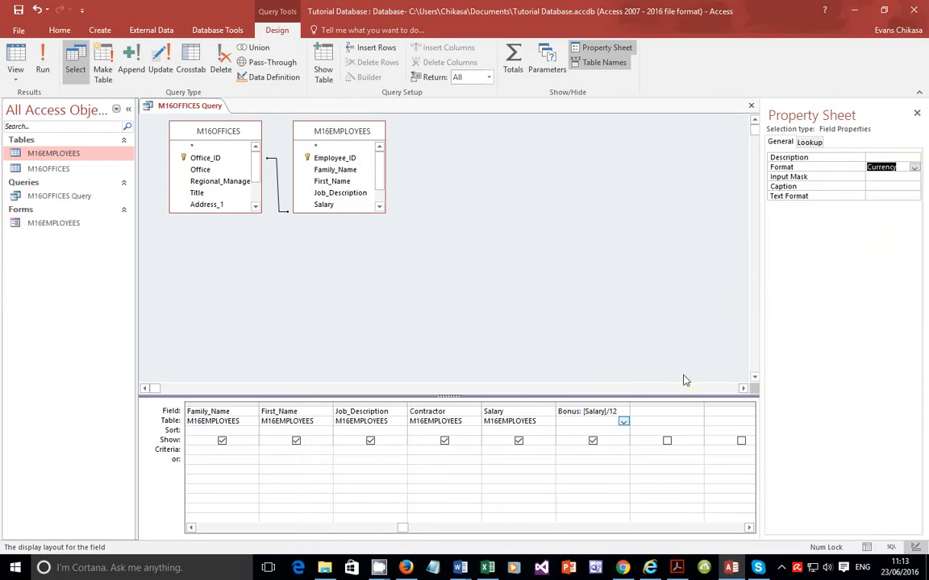
Step: Run the query to check the Bonus values in the datasheet, then return to Design View
{"action": "left_click", "coordinate": [676, 568]}
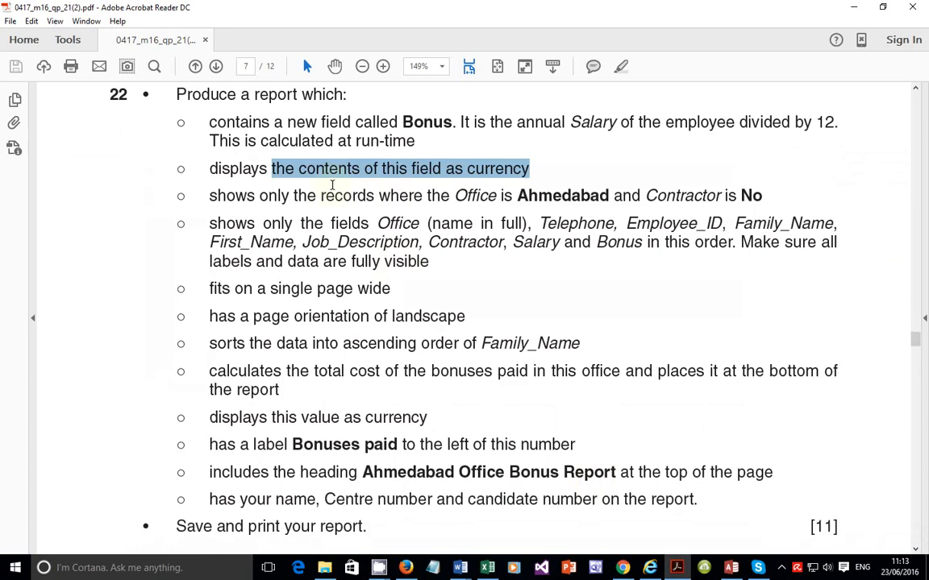
{"action": "left_click_drag", "start_coordinate": [425, 135], "coordinate": [379, 127]}
{"action": "left_click_drag", "start_coordinate": [452, 122], "coordinate": [209, 122]}
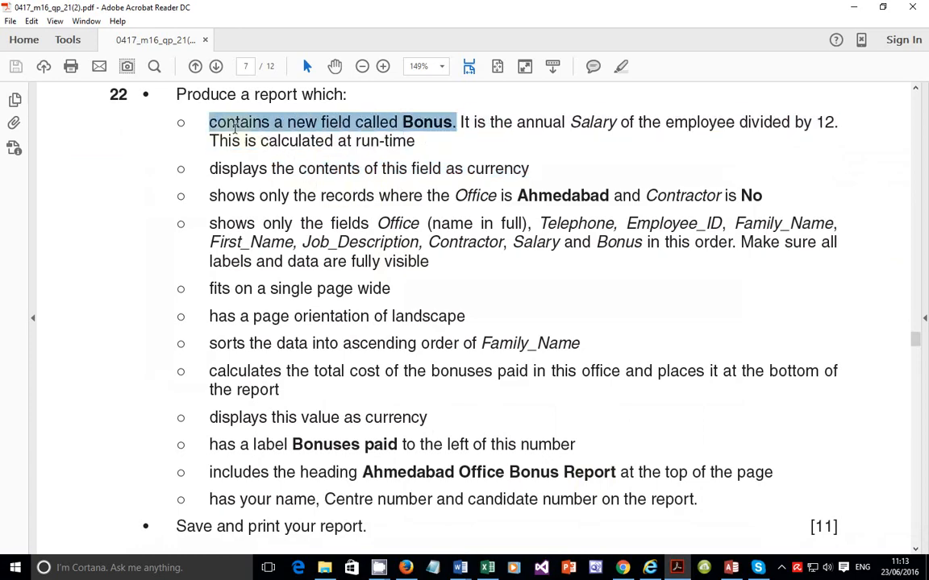
{"action": "left_click", "coordinate": [732, 568]}
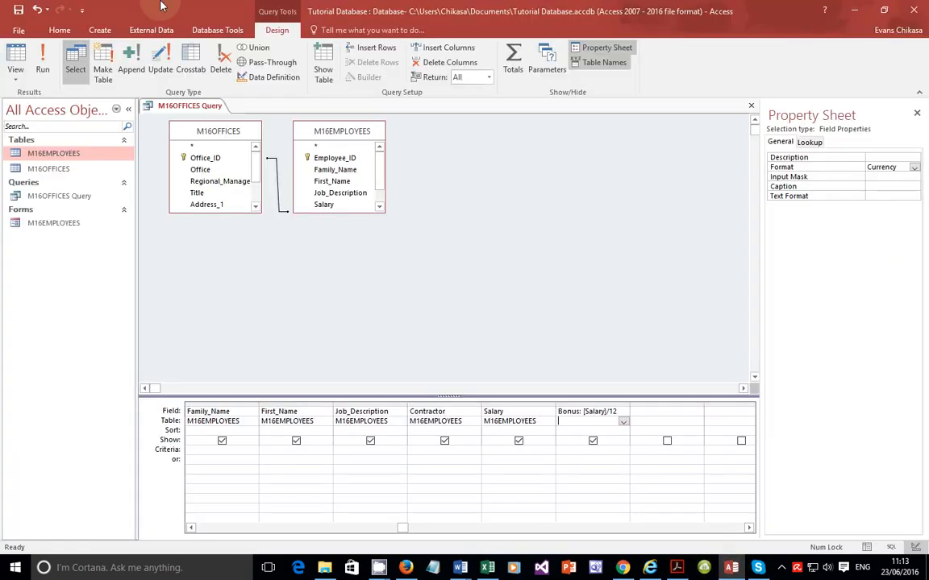
{"action": "left_click", "coordinate": [44, 65]}
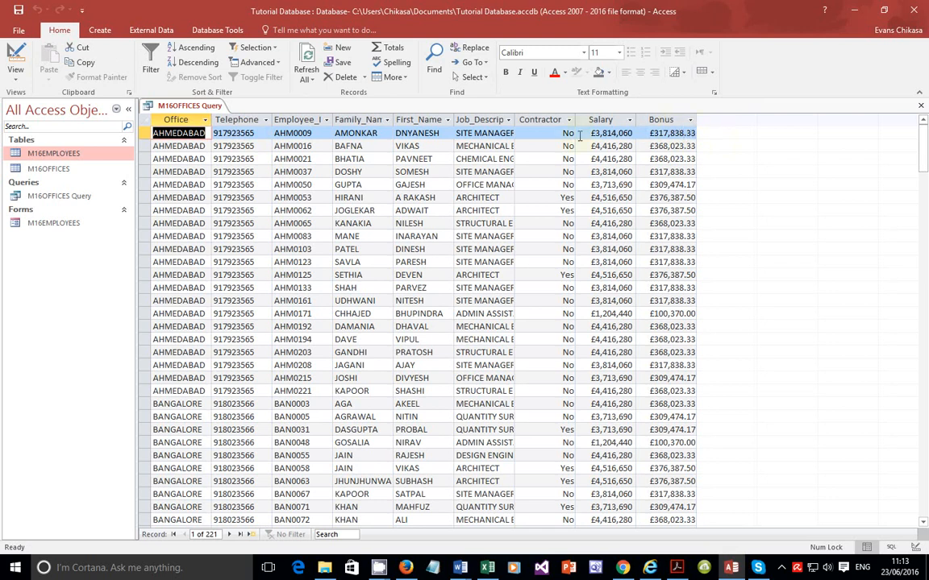
{"action": "left_click", "coordinate": [623, 133]}
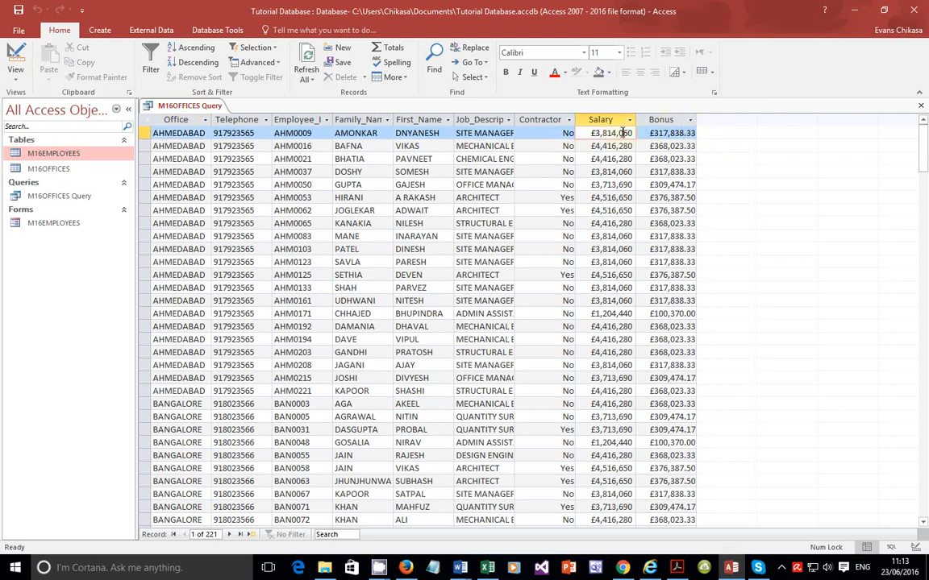
{"action": "left_click", "coordinate": [680, 132]}
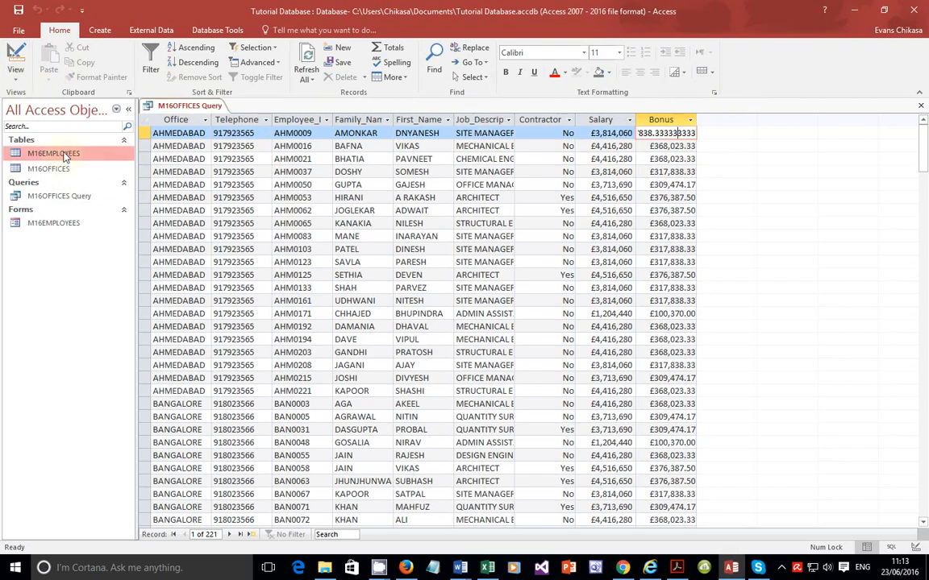
{"action": "left_click", "coordinate": [78, 198]}
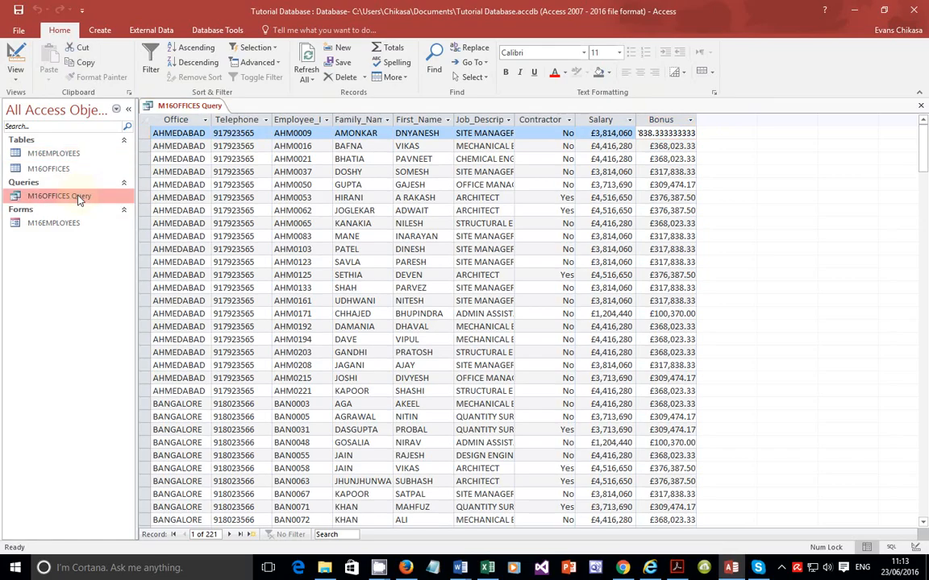
{"action": "right_click", "coordinate": [79, 198]}
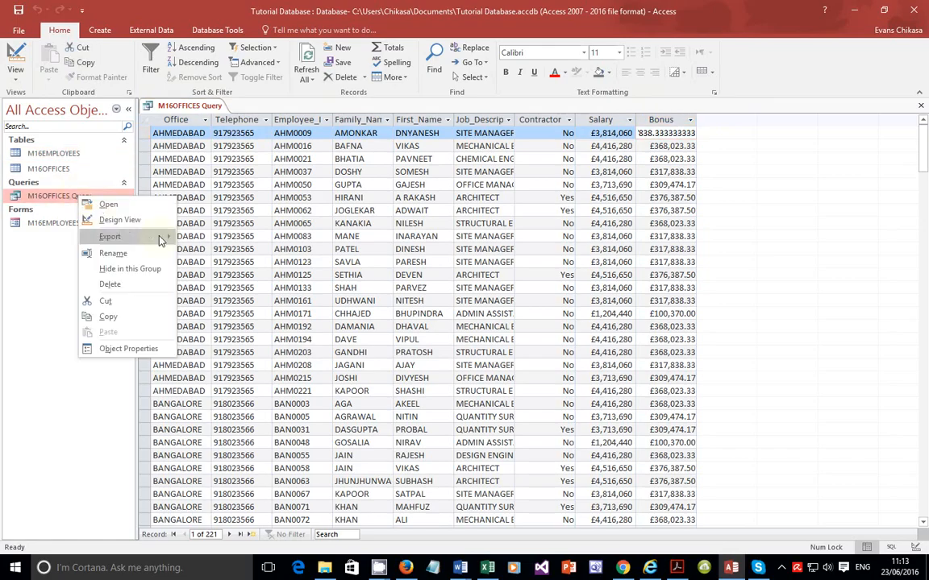
{"action": "left_click", "coordinate": [137, 221]}
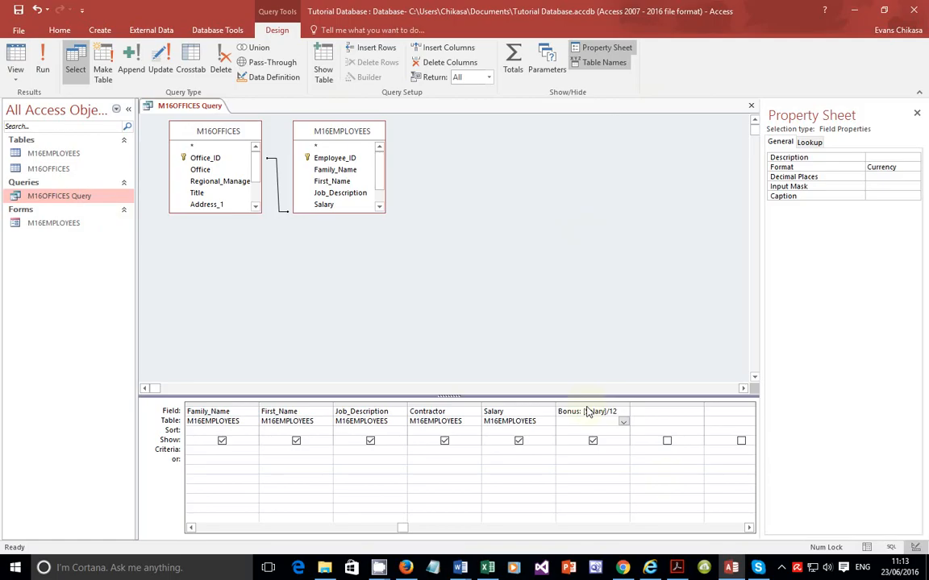
Step: Set the Bonus field's decimal places to 0
{"action": "right_click", "coordinate": [584, 411]}
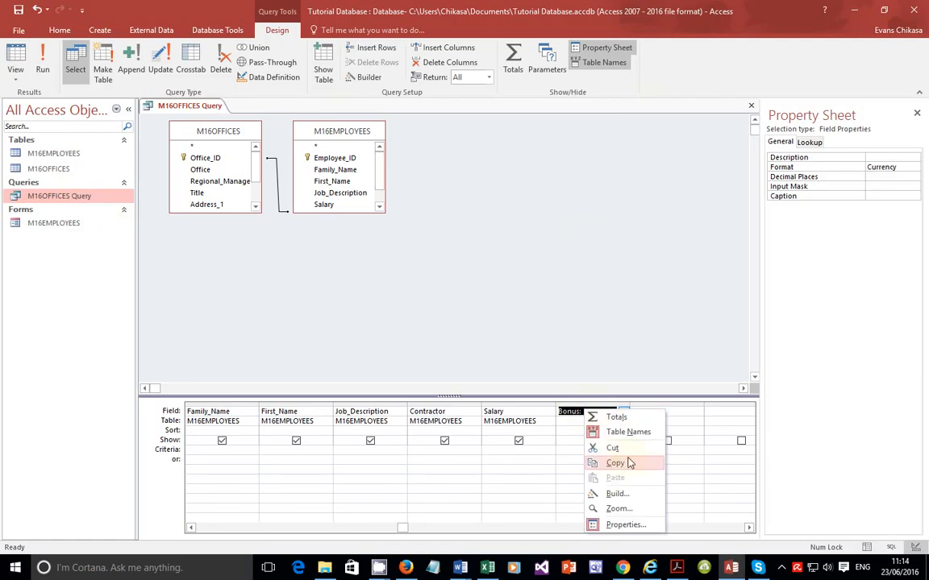
{"action": "left_click", "coordinate": [886, 177]}
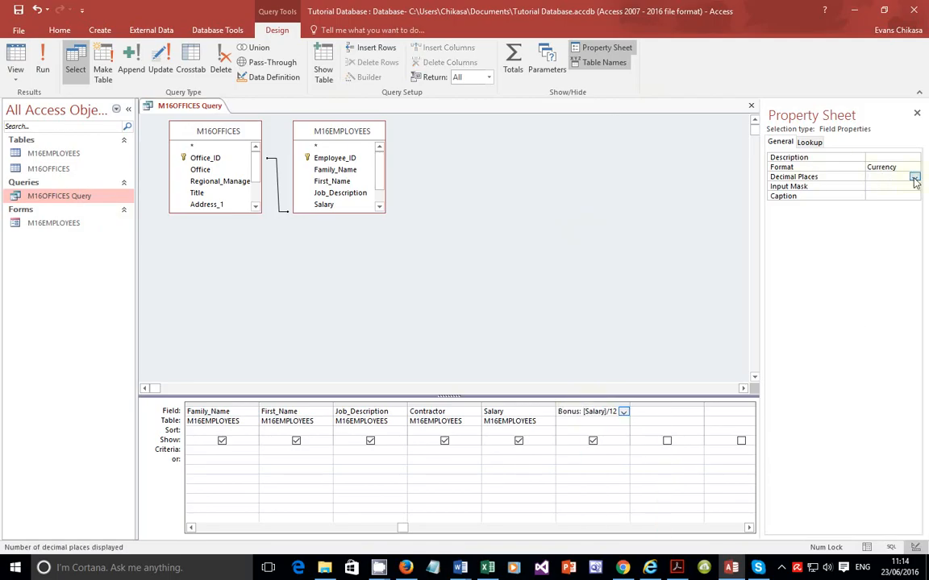
{"action": "left_click", "coordinate": [914, 177]}
{"action": "left_click", "coordinate": [875, 204]}
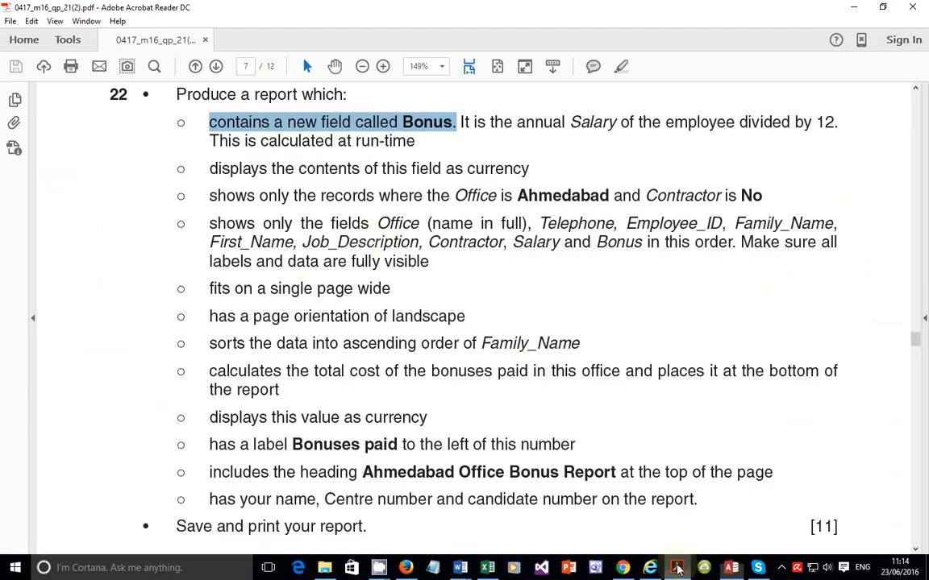
Step: Enter No as the criterion for the Contractor field
{"action": "left_click", "coordinate": [676, 568]}
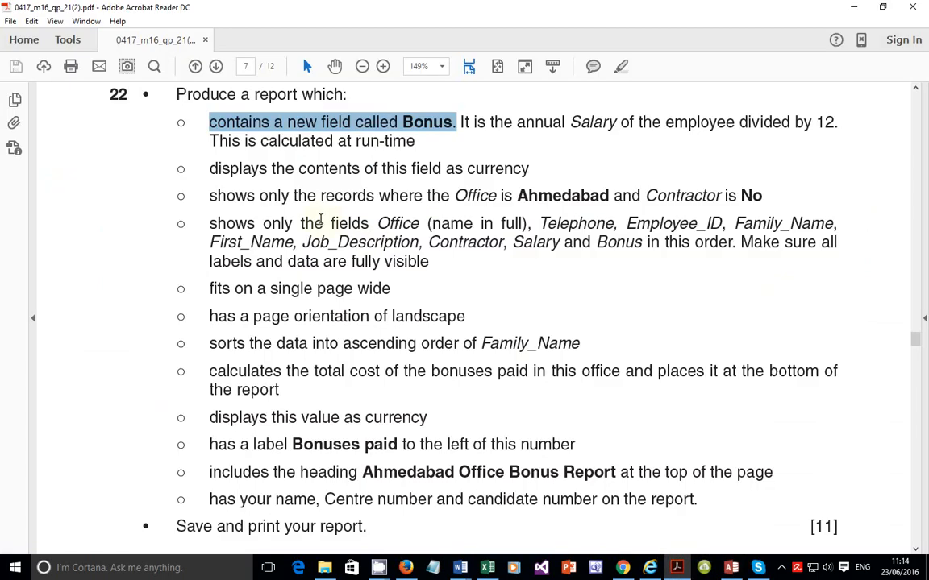
{"action": "left_click_drag", "start_coordinate": [208, 196], "coordinate": [762, 196]}
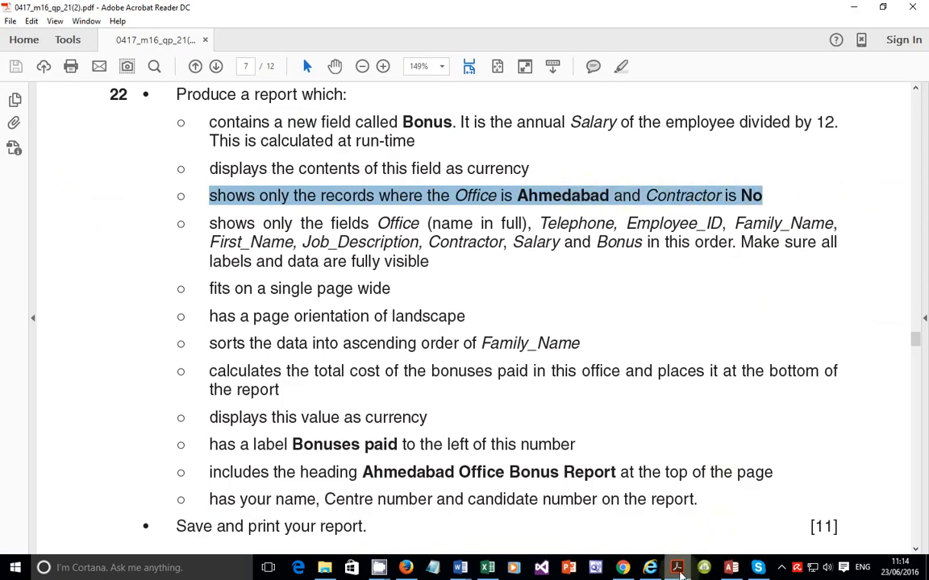
{"action": "left_click", "coordinate": [731, 567]}
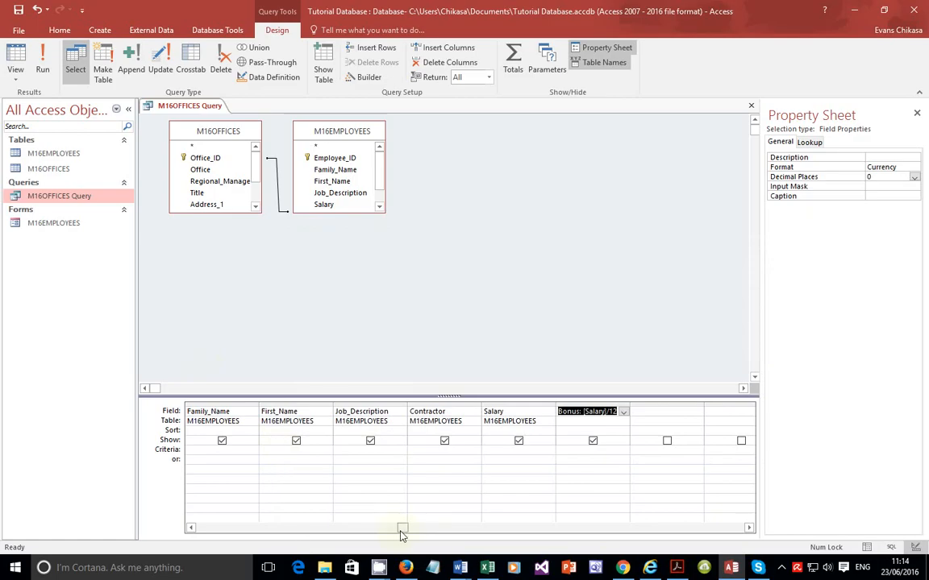
{"action": "left_click", "coordinate": [423, 450]}
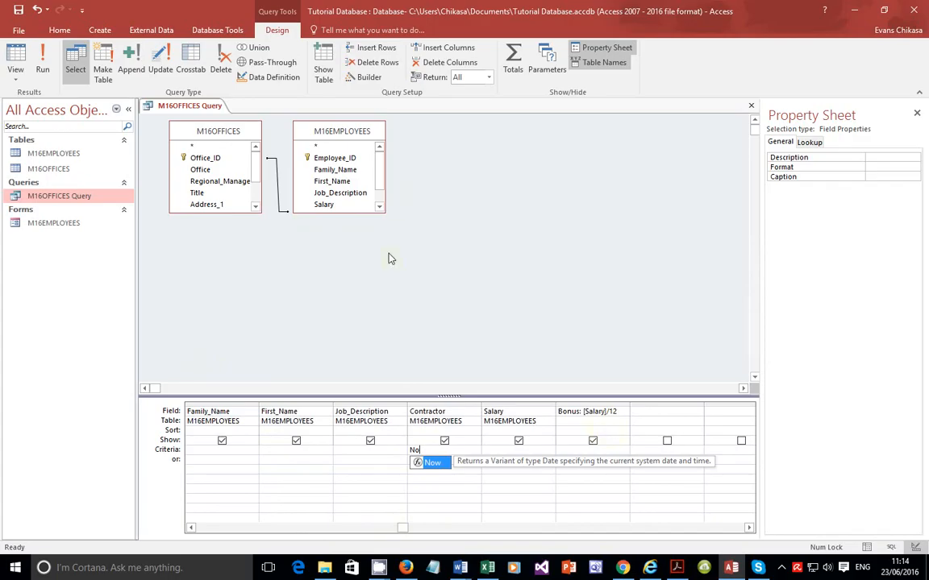
{"action": "left_click", "coordinate": [290, 464]}
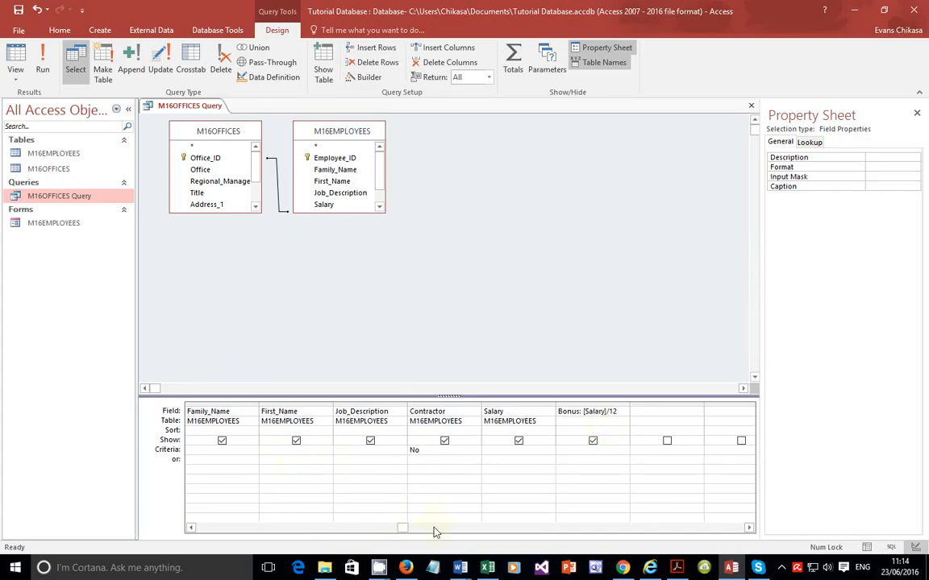
Step: Enter Ahmedabad as the criterion for the Office field
{"action": "left_click_drag", "start_coordinate": [403, 529], "coordinate": [220, 536]}
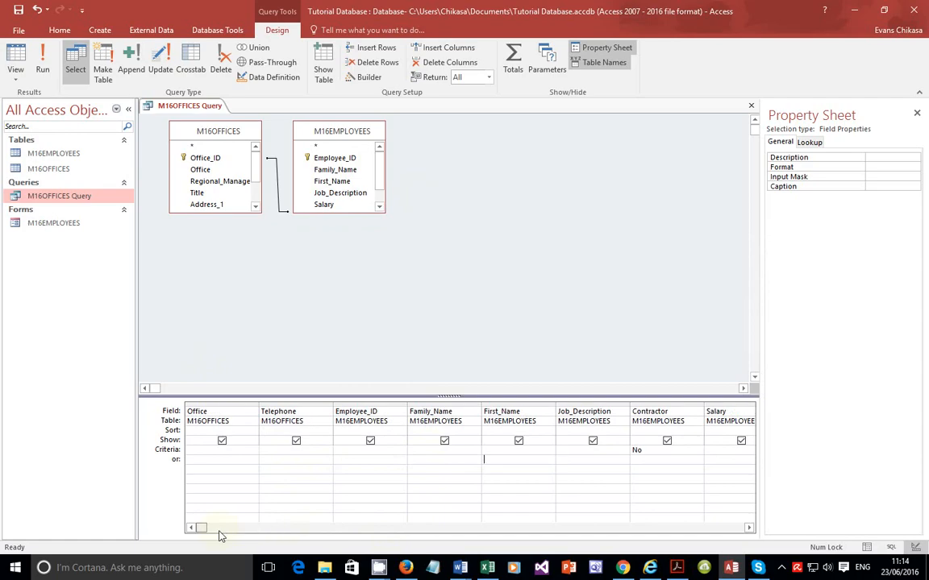
{"action": "left_click", "coordinate": [215, 449]}
{"action": "type", "text": "Ahmedabad"}
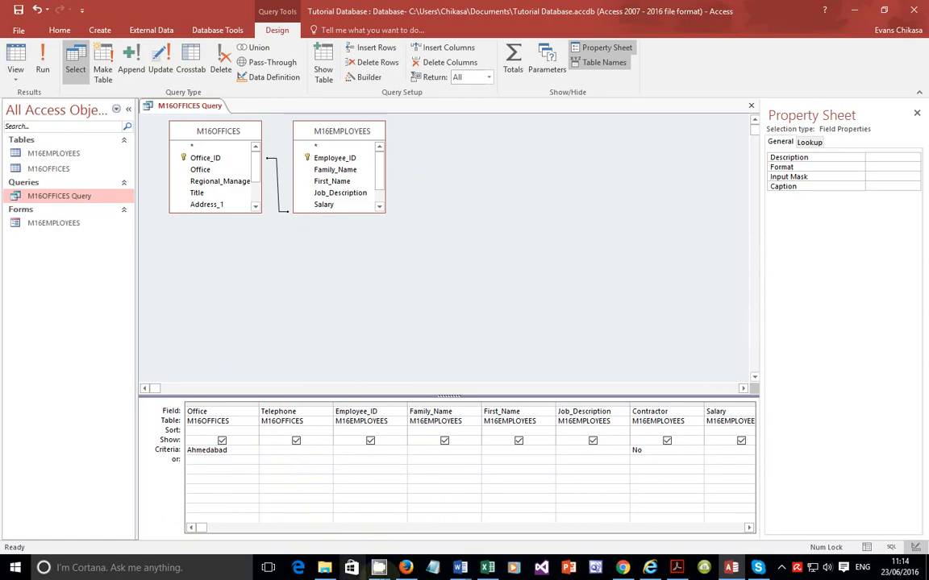
{"action": "left_click", "coordinate": [677, 569]}
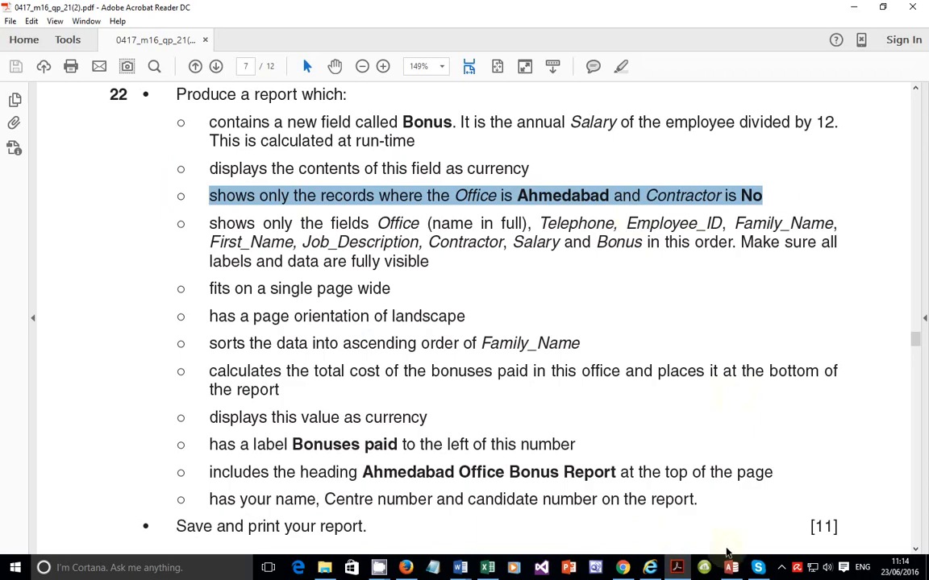
{"action": "left_click", "coordinate": [730, 567]}
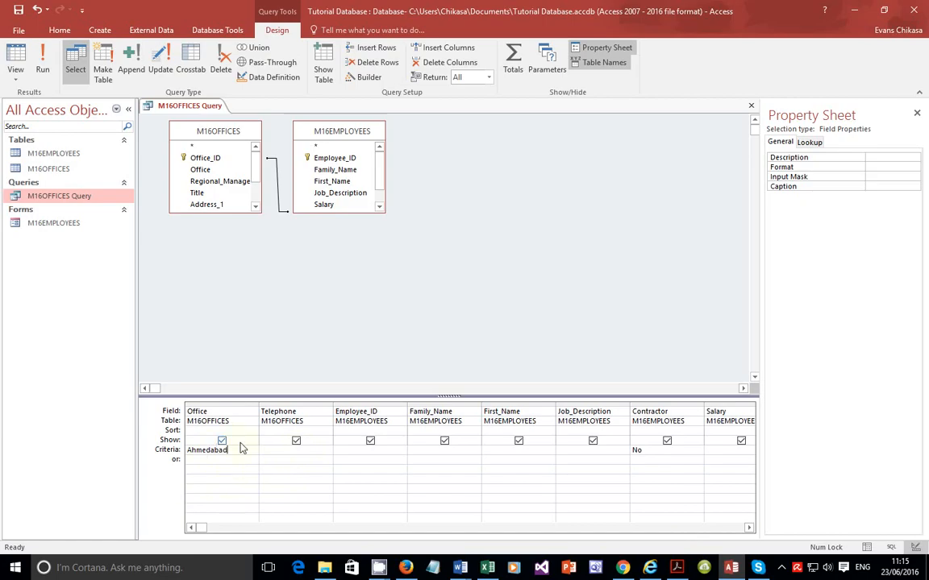
{"action": "left_click", "coordinate": [263, 459]}
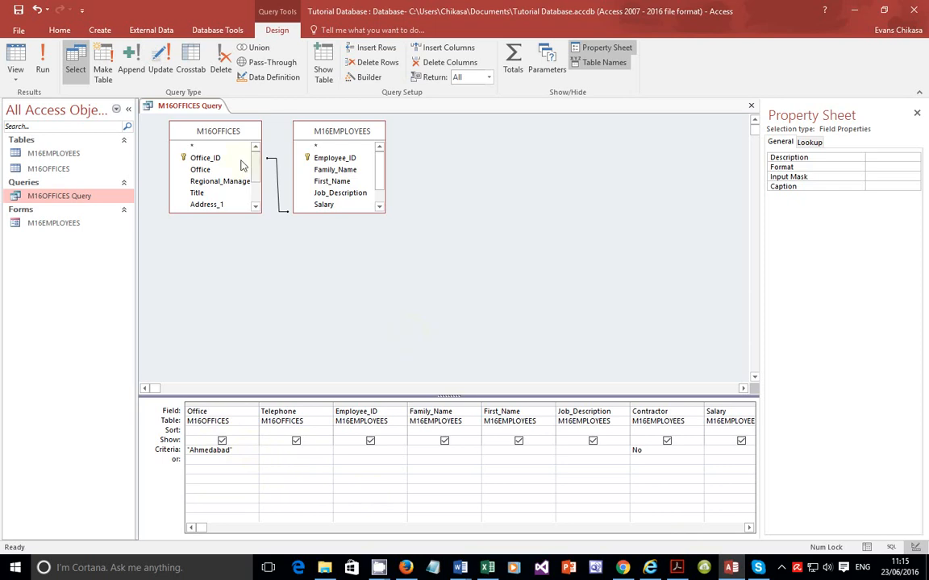
Step: Run the query to view the filtered records and compare them with the question's requirements
{"action": "left_click", "coordinate": [43, 69]}
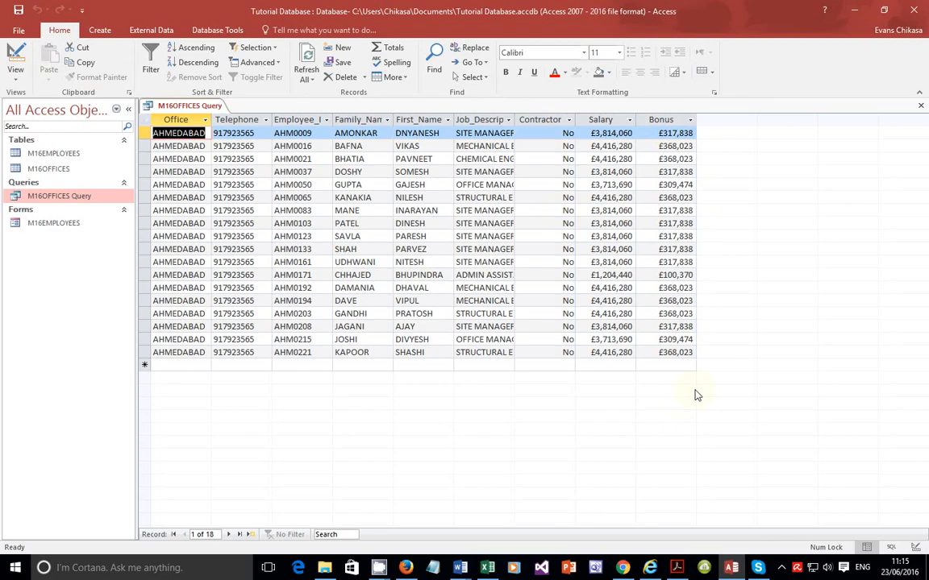
{"action": "double_click", "coordinate": [383, 349]}
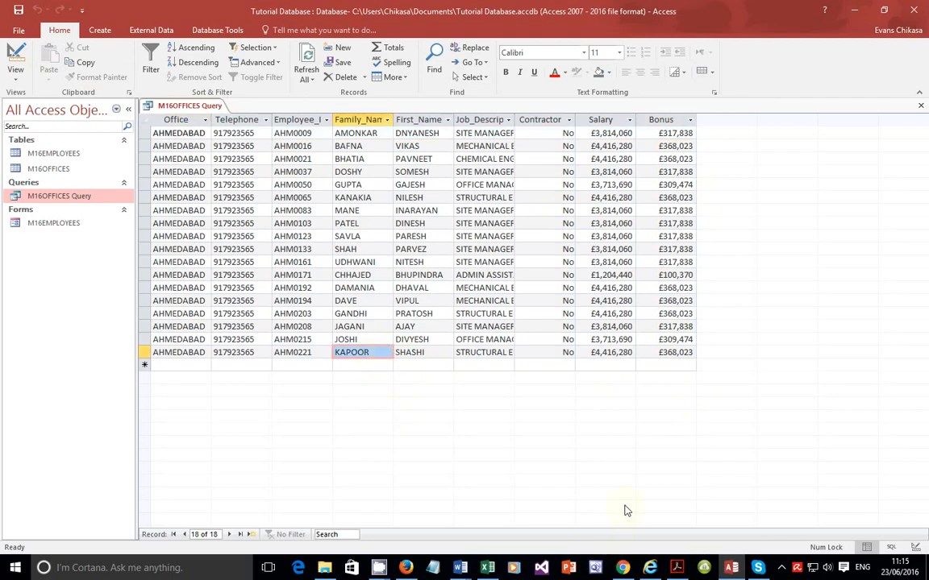
{"action": "left_click", "coordinate": [679, 569]}
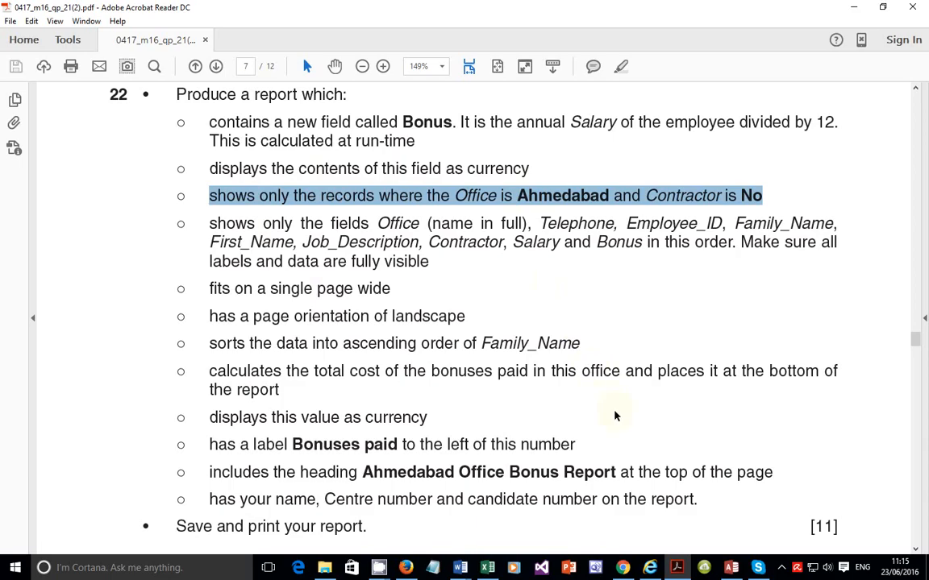
{"action": "left_click", "coordinate": [731, 569]}
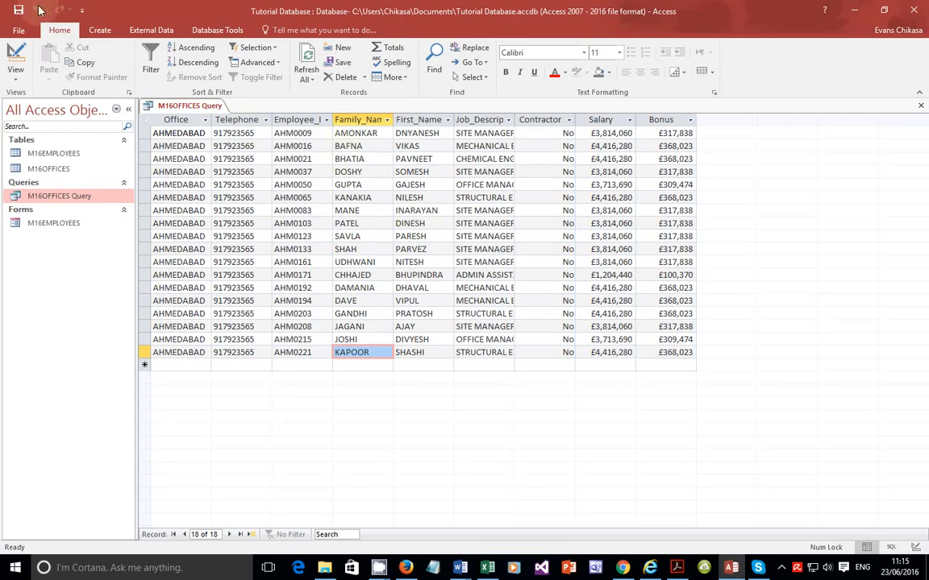
Step: Start the Report Wizard on M16OFFICES Query, add all its fields and accept the default view and grouping
{"action": "left_click", "coordinate": [98, 30]}
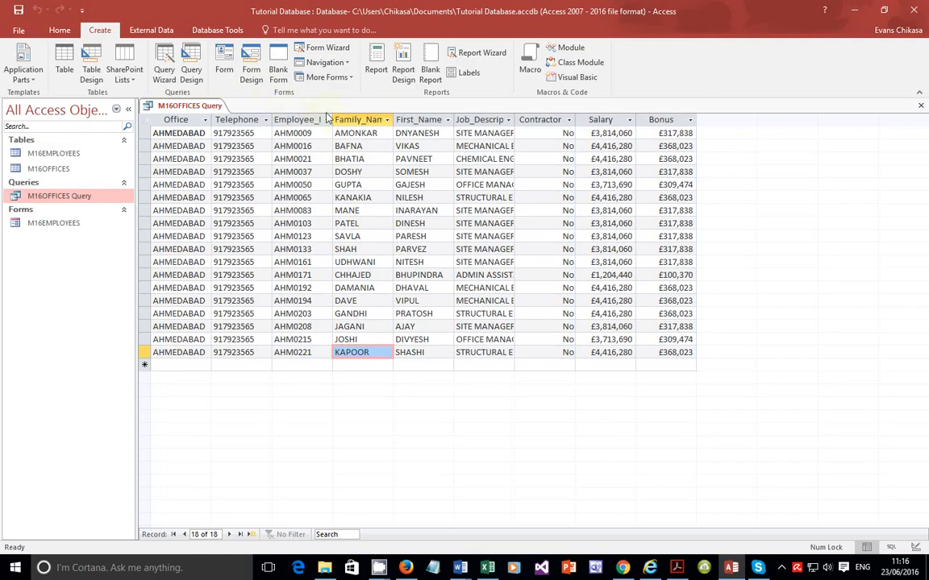
{"action": "left_click", "coordinate": [470, 54]}
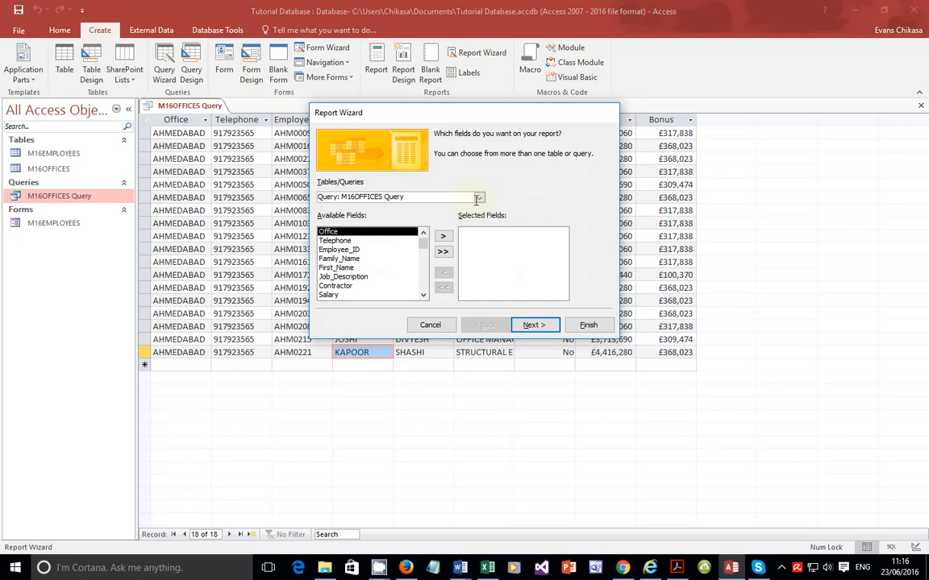
{"action": "left_click", "coordinate": [478, 197]}
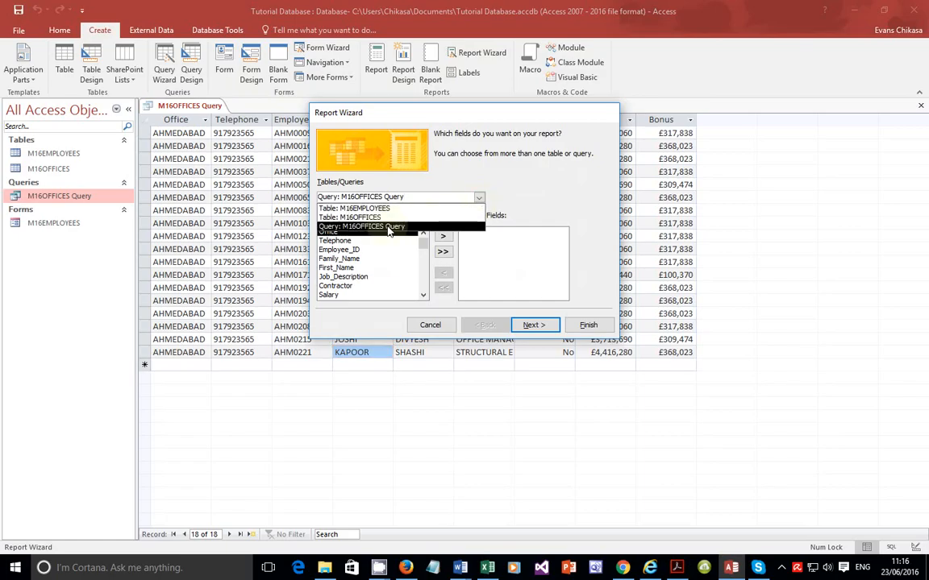
{"action": "left_click", "coordinate": [389, 227]}
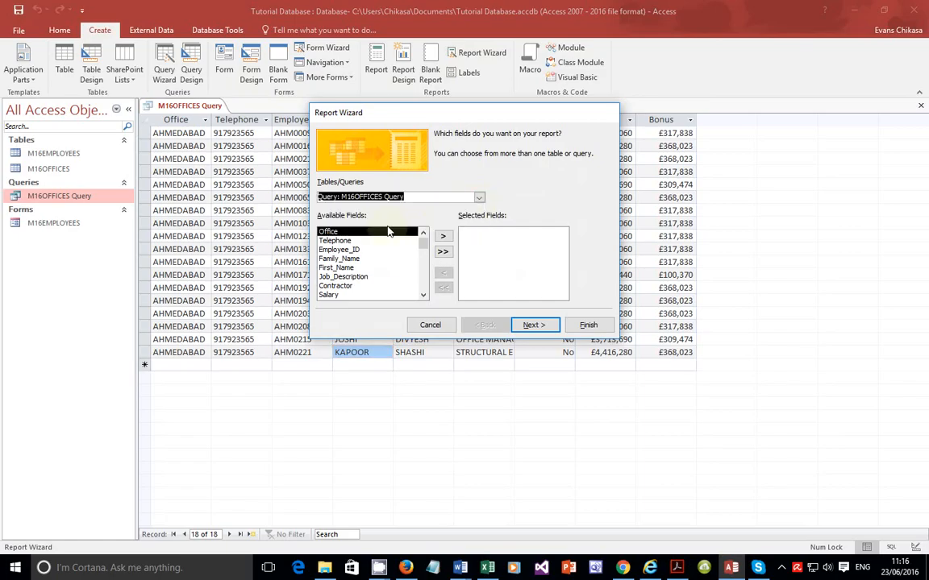
{"action": "left_click", "coordinate": [443, 252]}
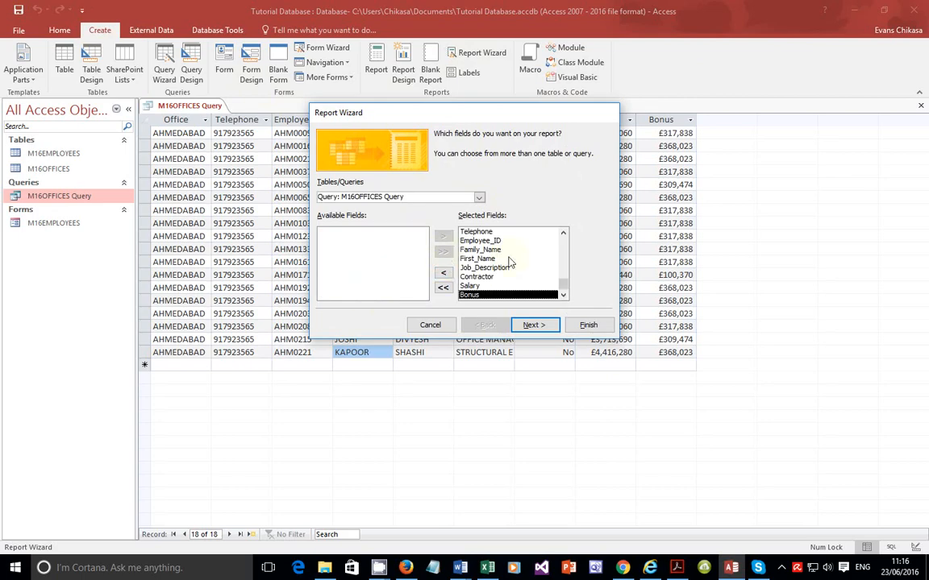
{"action": "left_click", "coordinate": [532, 325]}
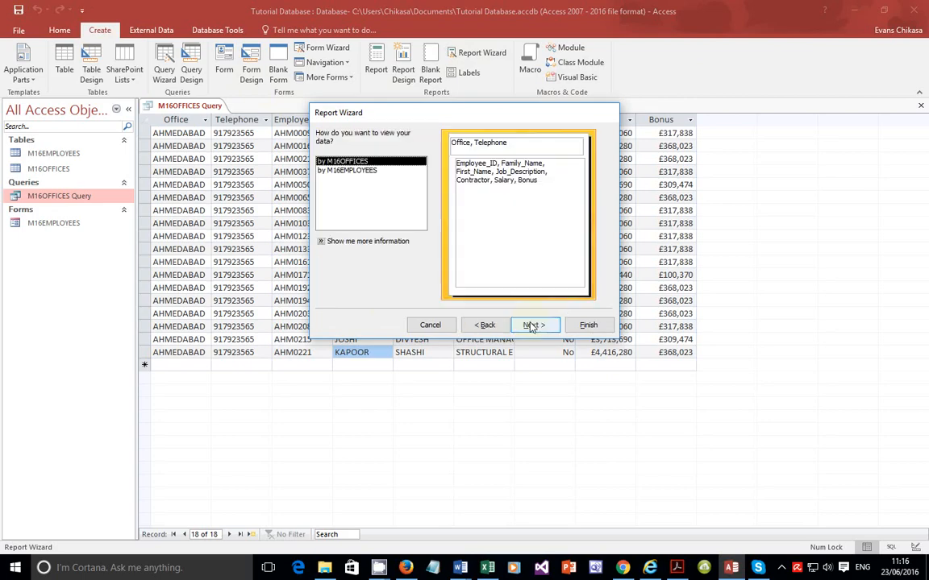
{"action": "left_click", "coordinate": [532, 325]}
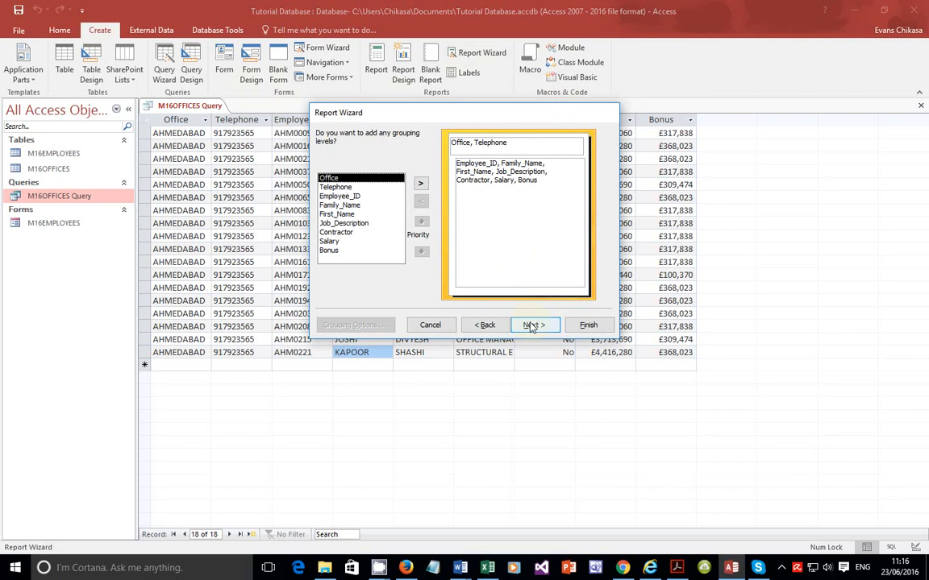
{"action": "left_click", "coordinate": [532, 326]}
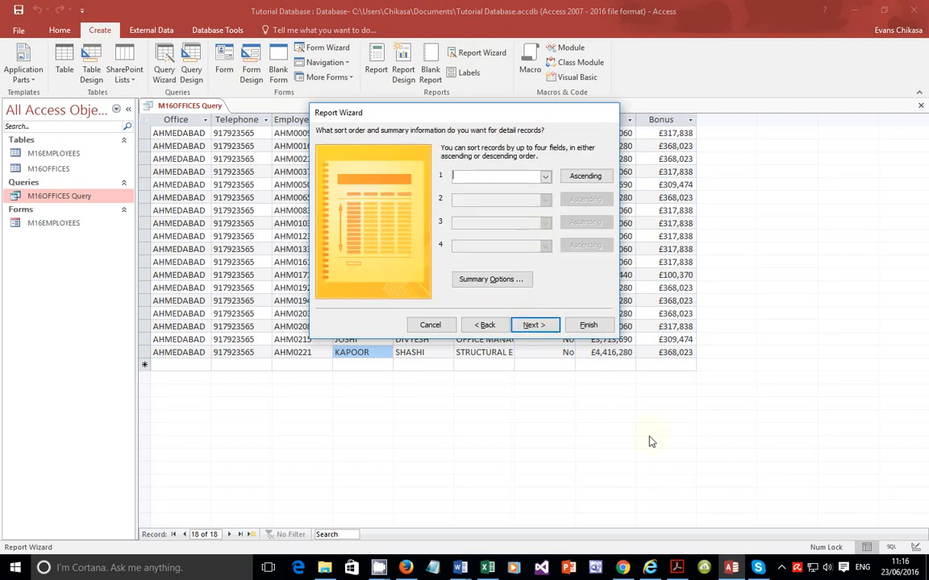
Step: Review the question 22 report requirements in the PDF, especially sorting, orientation and totals
{"action": "left_click", "coordinate": [680, 568]}
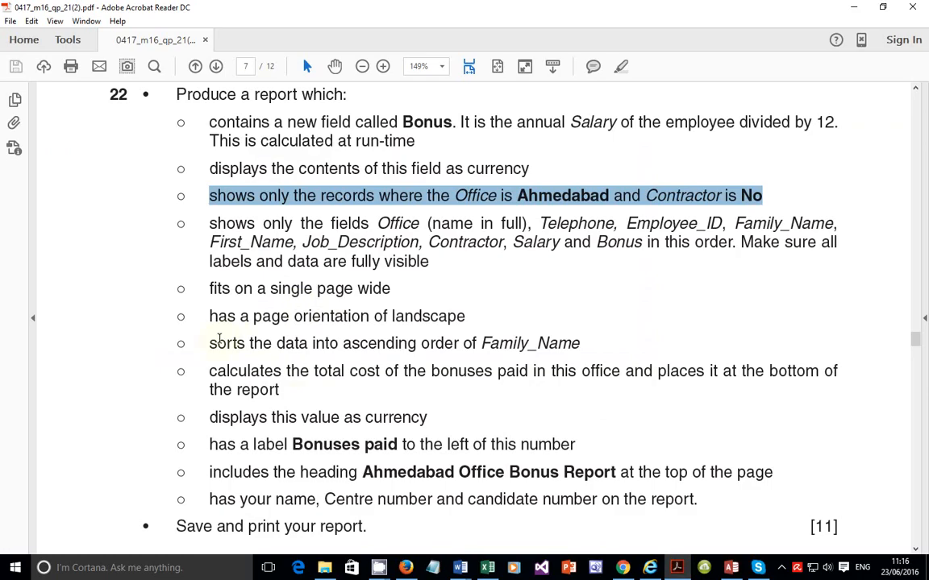
{"action": "left_click_drag", "start_coordinate": [209, 343], "coordinate": [586, 348]}
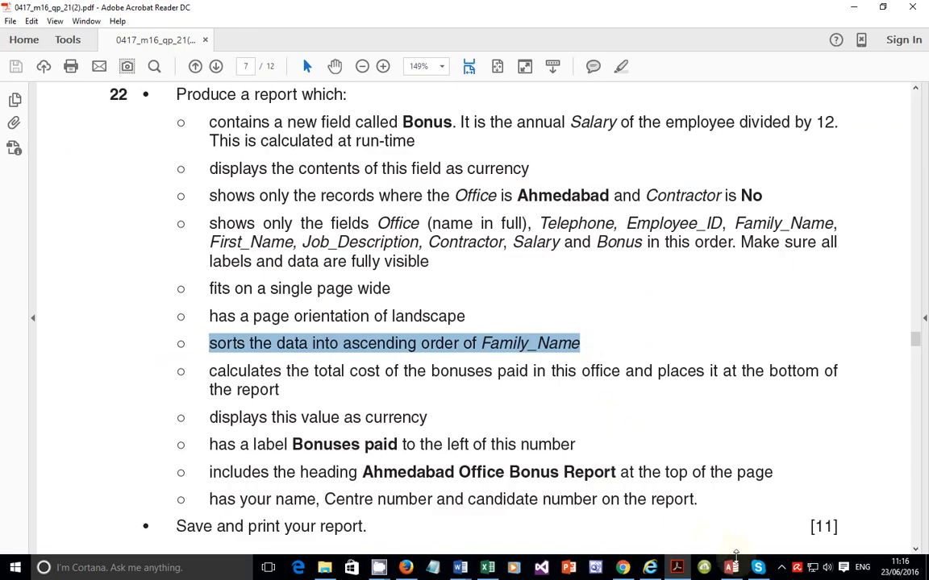
{"action": "left_click", "coordinate": [740, 568]}
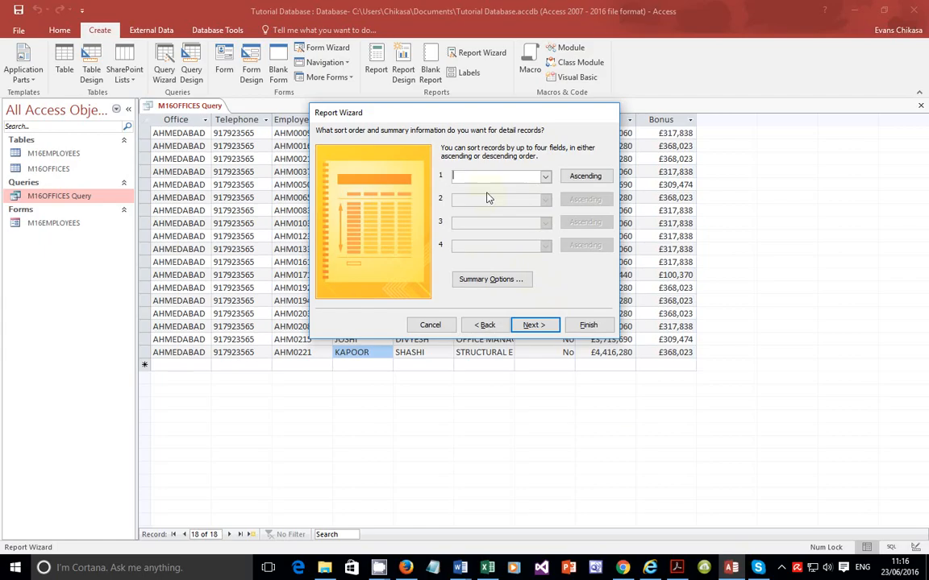
{"action": "left_click", "coordinate": [678, 566]}
{"action": "left_click_drag", "start_coordinate": [216, 287], "coordinate": [395, 290]}
{"action": "left_click_drag", "start_coordinate": [208, 316], "coordinate": [325, 333]}
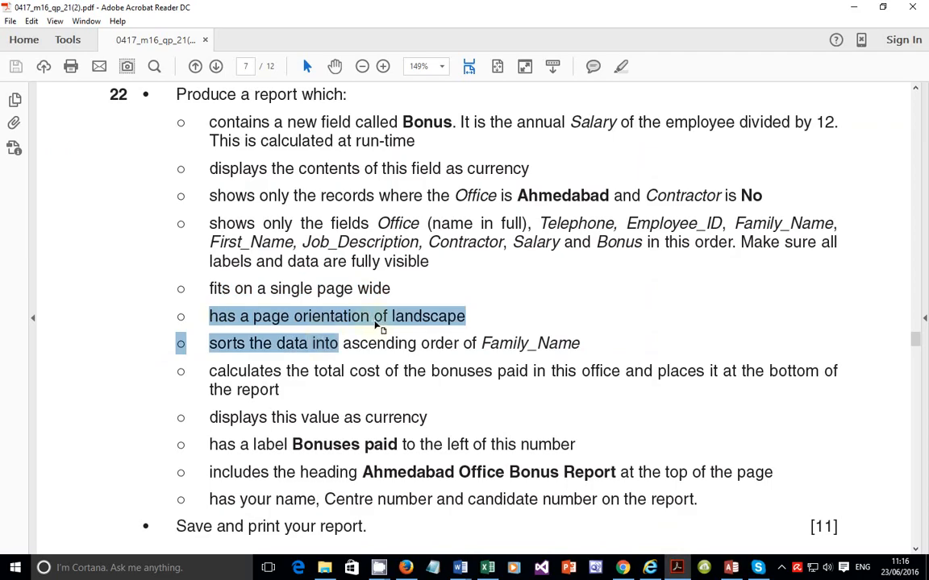
{"action": "left_click", "coordinate": [369, 313]}
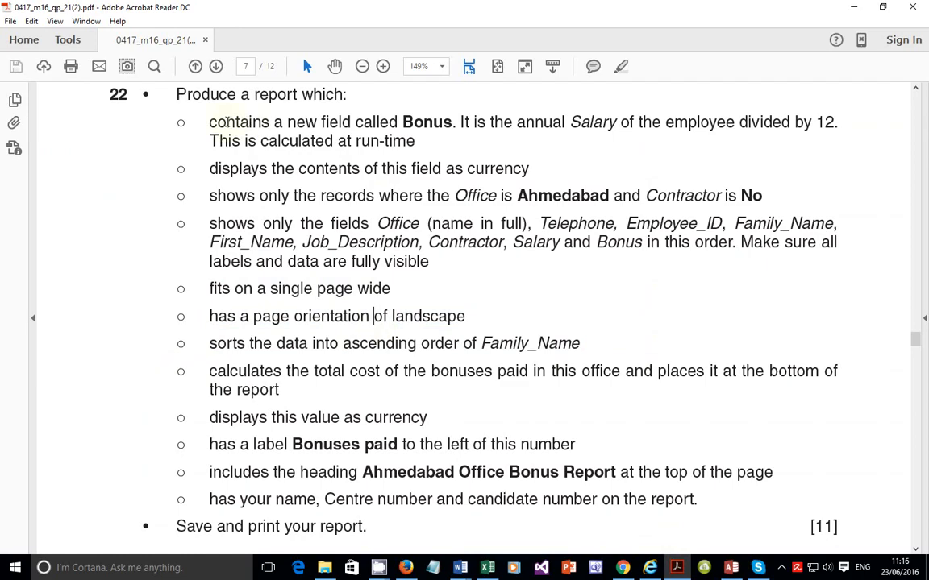
{"action": "left_click_drag", "start_coordinate": [209, 122], "coordinate": [697, 500]}
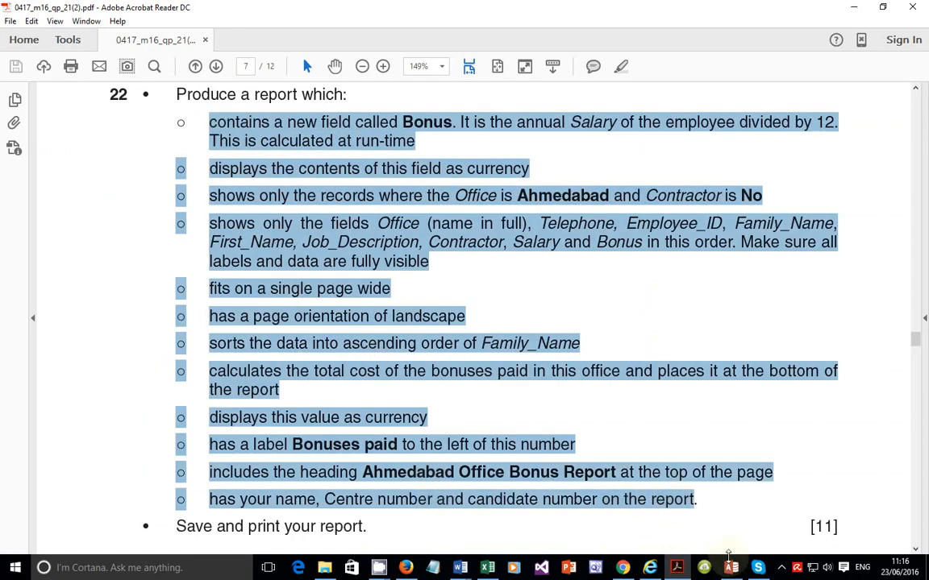
{"action": "key", "text": "alt+Tab"}
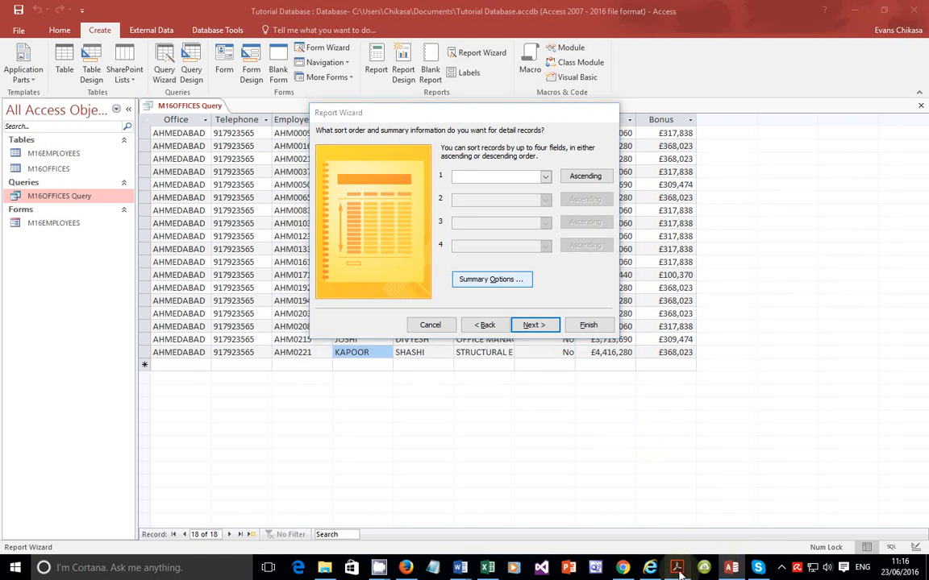
{"action": "left_click", "coordinate": [677, 567]}
{"action": "triple_click", "coordinate": [333, 371]}
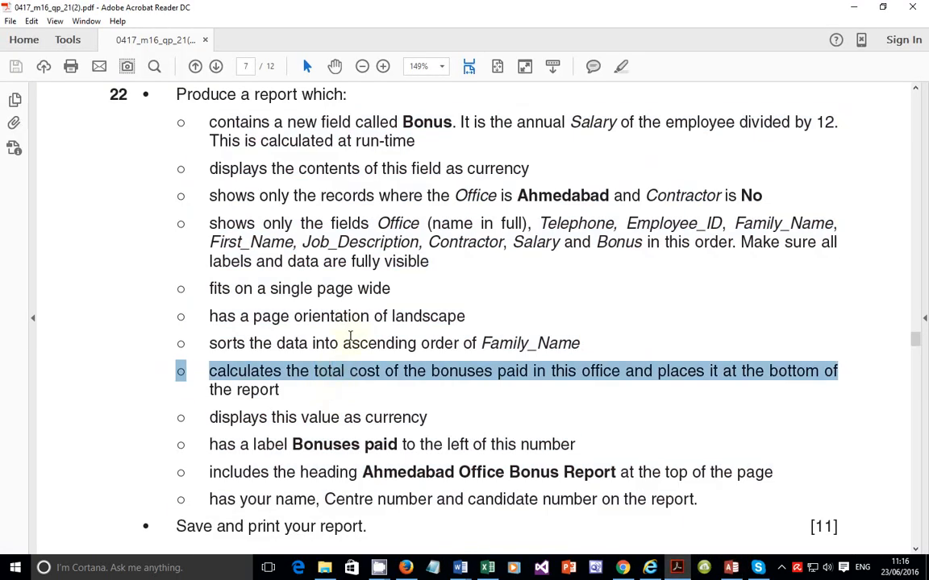
{"action": "double_click", "coordinate": [352, 319]}
{"action": "double_click", "coordinate": [350, 371]}
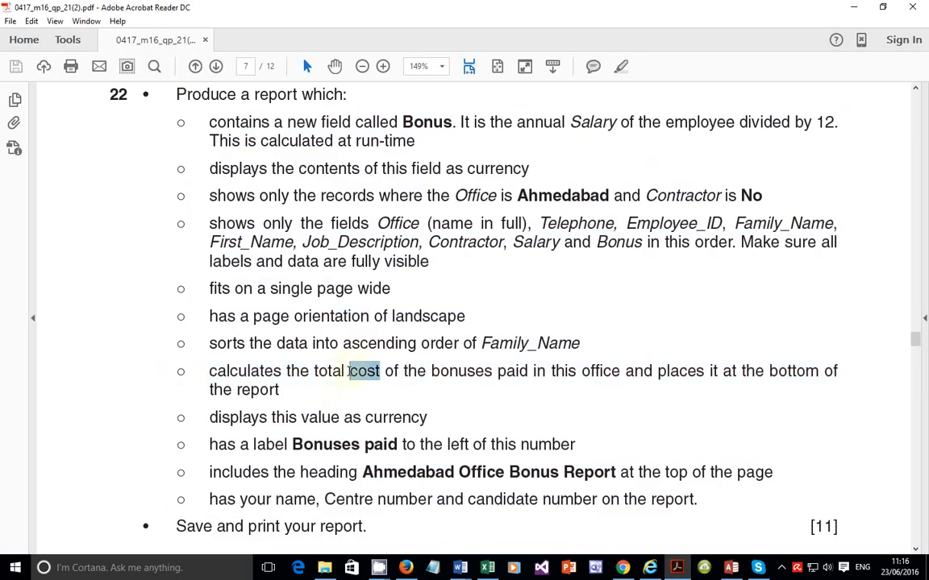
{"action": "left_click", "coordinate": [352, 368]}
{"action": "double_click", "coordinate": [356, 316]}
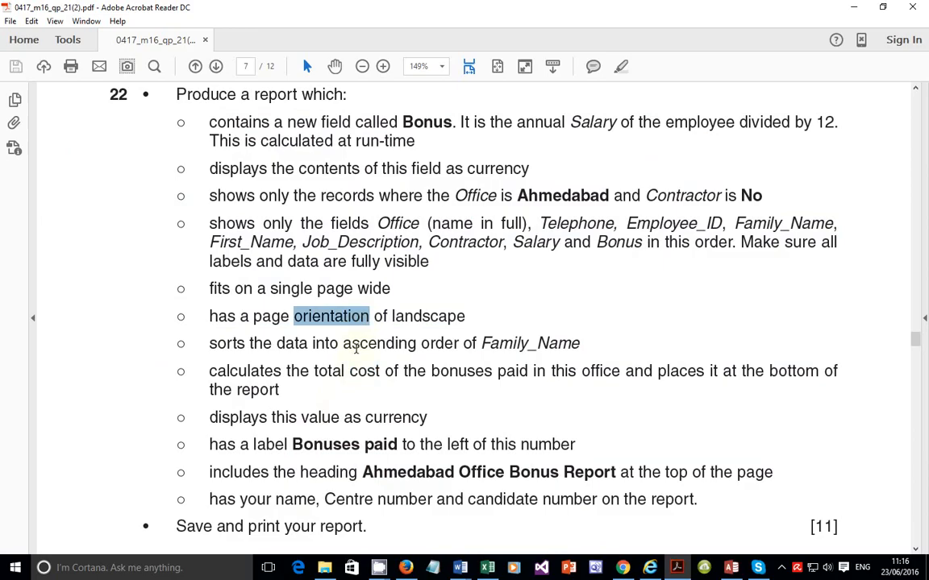
{"action": "triple_click", "coordinate": [356, 345]}
{"action": "double_click", "coordinate": [357, 318]}
{"action": "left_click", "coordinate": [732, 568]}
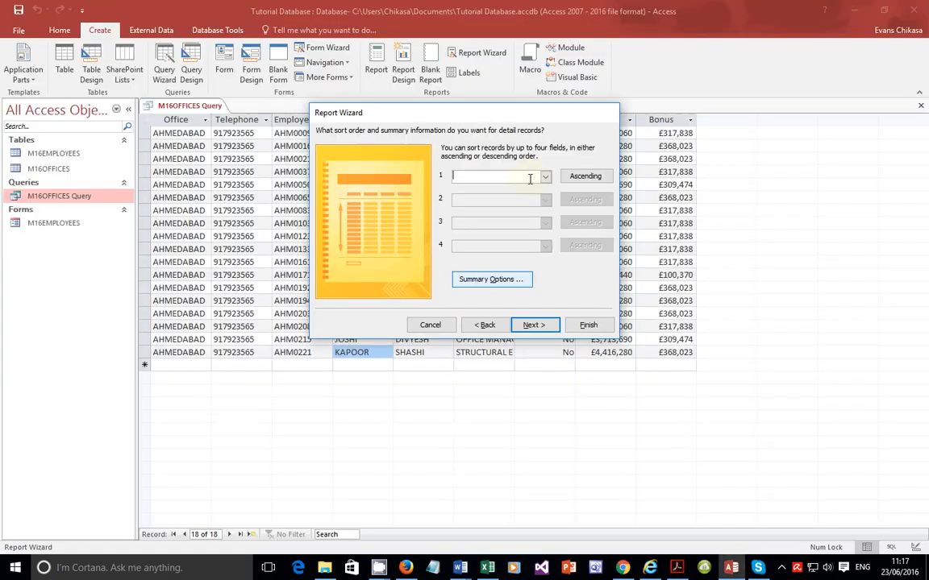
Step: Sort the report records by Family_Name in ascending order
{"action": "left_click", "coordinate": [545, 179]}
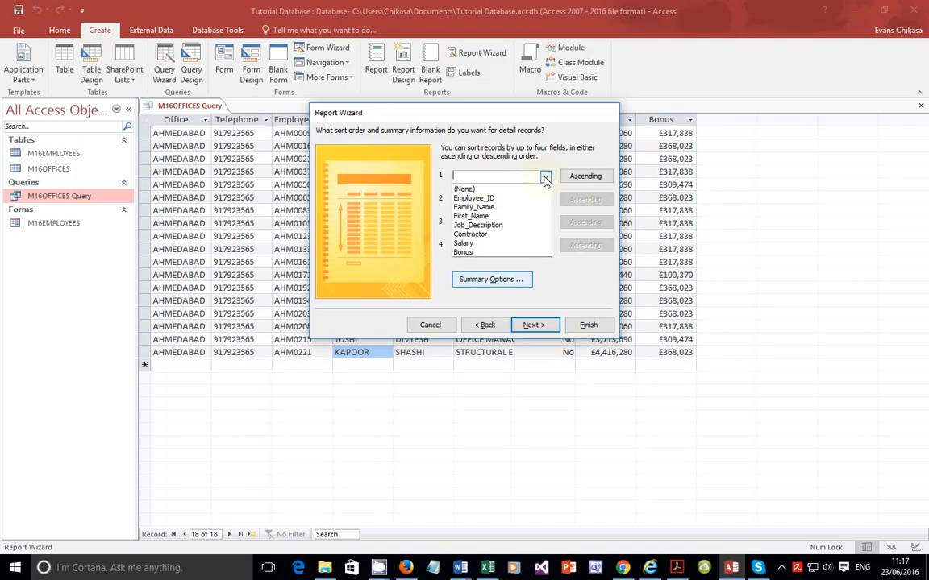
{"action": "left_click", "coordinate": [501, 207]}
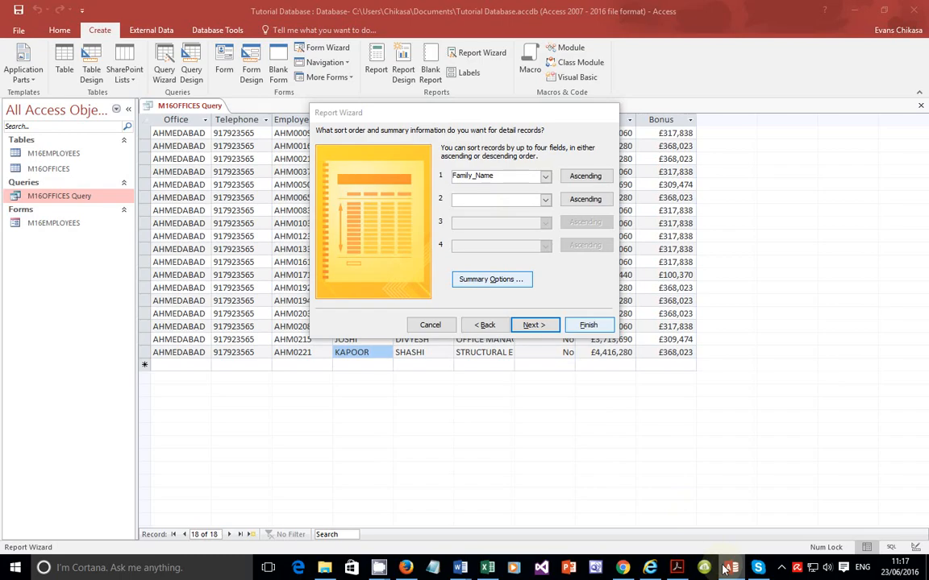
{"action": "left_click", "coordinate": [676, 568]}
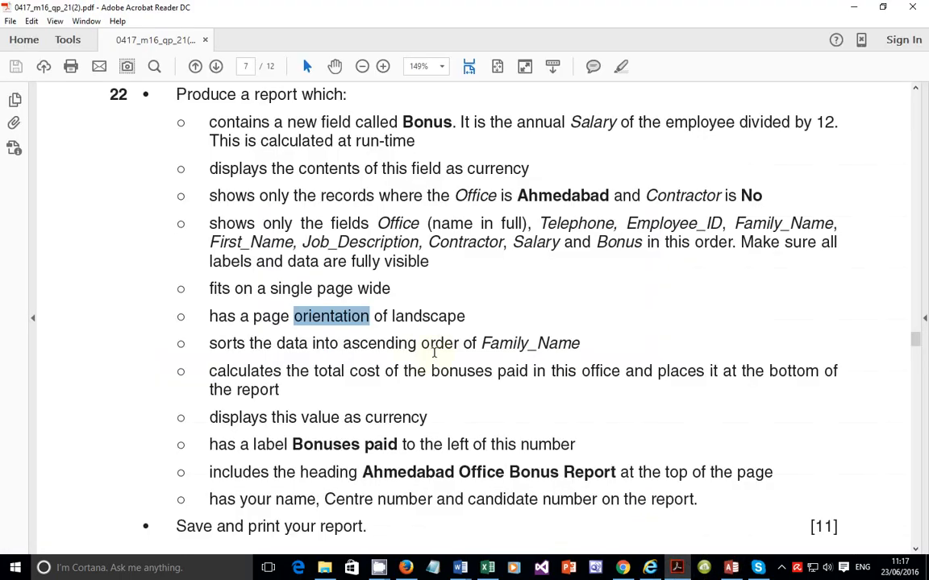
{"action": "left_click_drag", "start_coordinate": [481, 343], "coordinate": [595, 346]}
{"action": "left_click", "coordinate": [732, 568]}
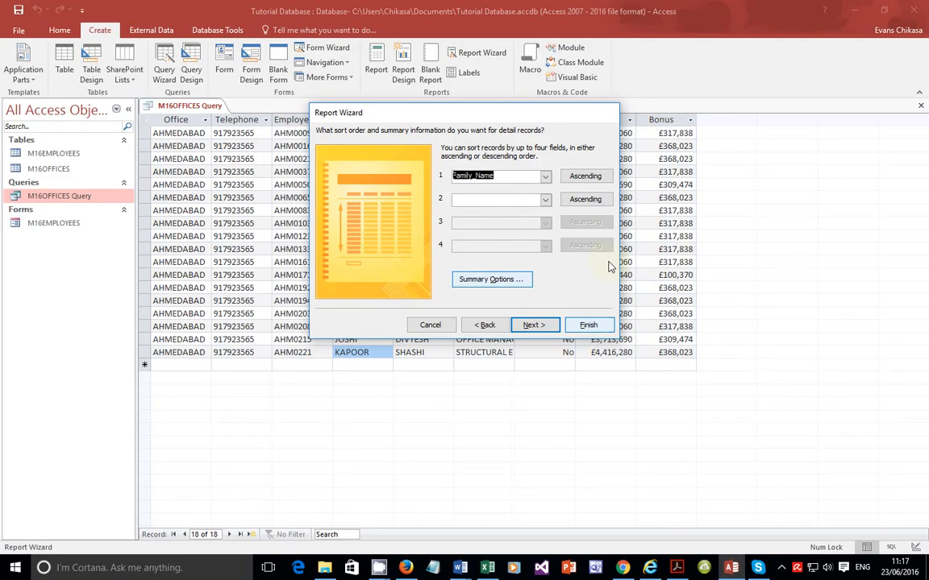
{"action": "left_click", "coordinate": [595, 177]}
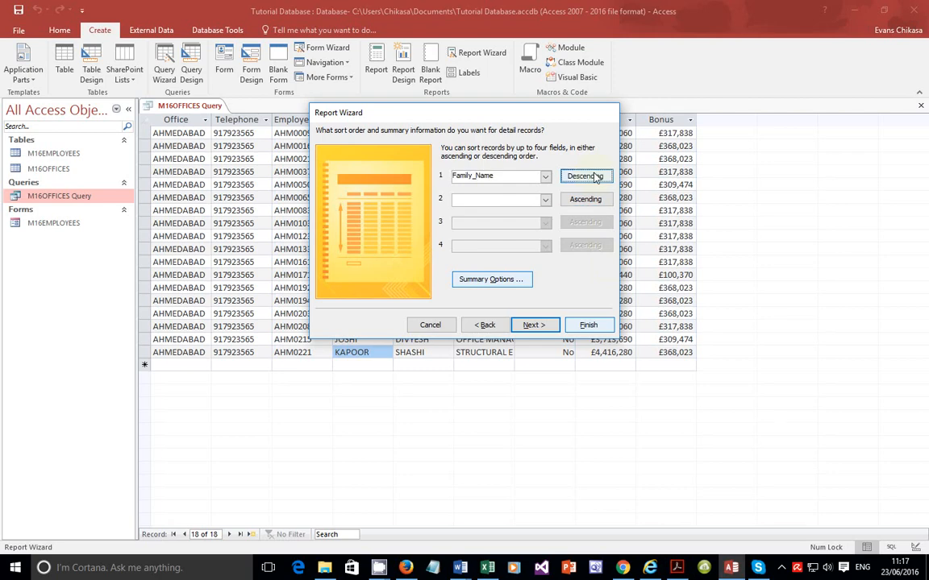
{"action": "left_click", "coordinate": [588, 177]}
{"action": "left_click", "coordinate": [532, 327]}
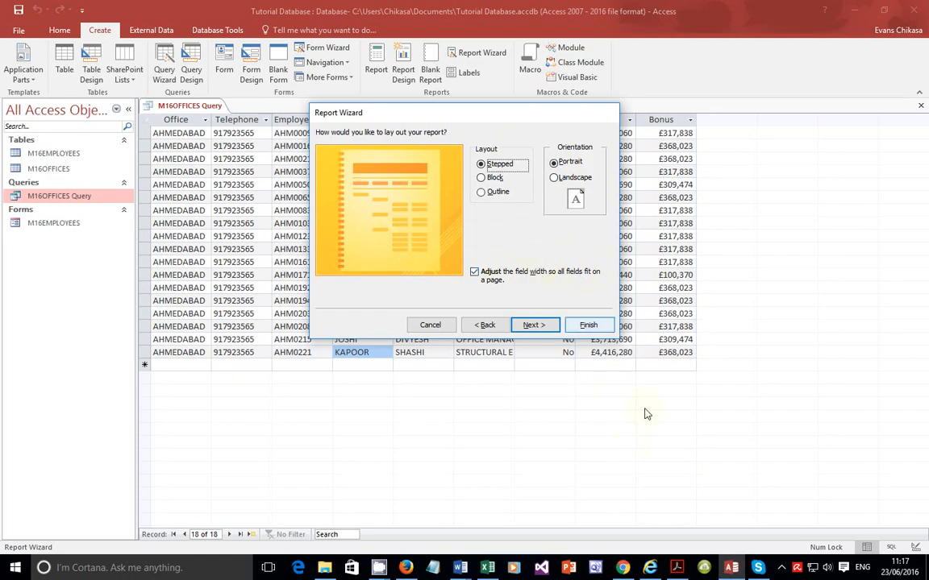
Step: Set the report orientation to Landscape after checking the page requirements in the question
{"action": "left_click", "coordinate": [730, 570]}
{"action": "left_click", "coordinate": [678, 570]}
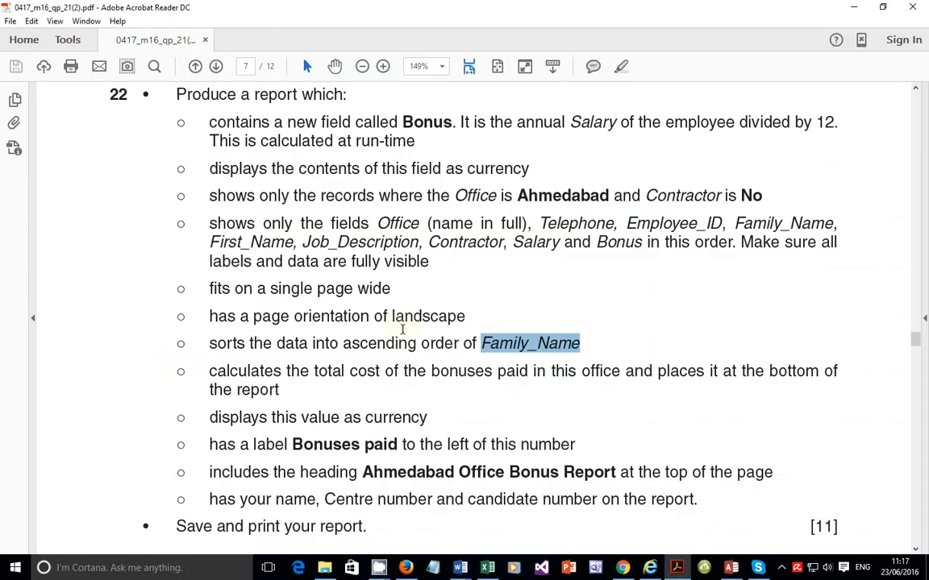
{"action": "left_click_drag", "start_coordinate": [464, 316], "coordinate": [294, 316]}
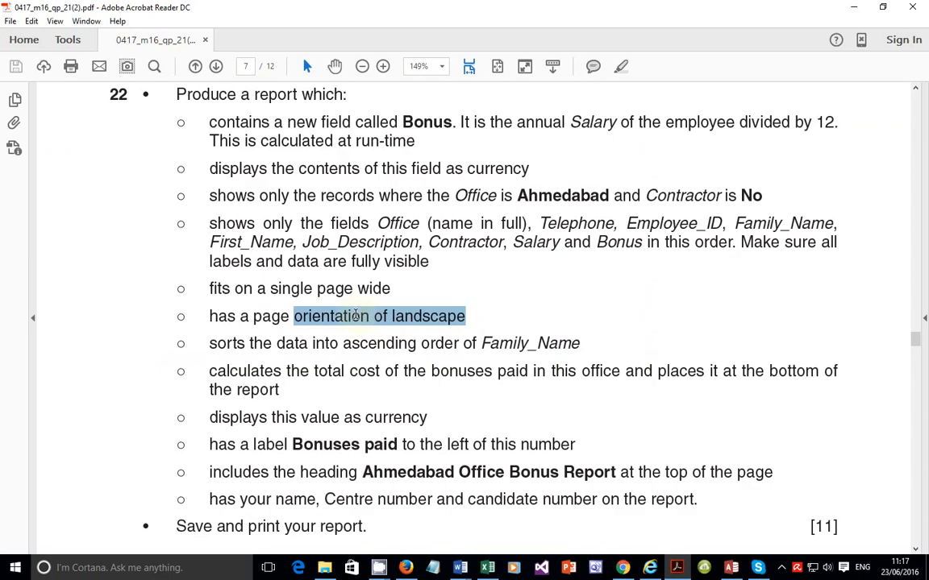
{"action": "left_click", "coordinate": [363, 288]}
{"action": "left_click_drag", "start_coordinate": [391, 288], "coordinate": [256, 287]}
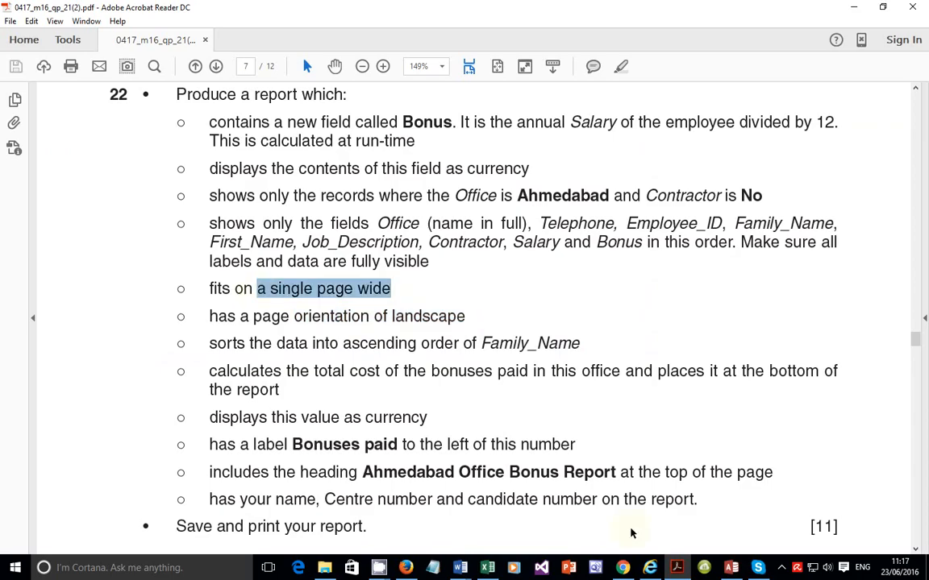
{"action": "left_click", "coordinate": [677, 571]}
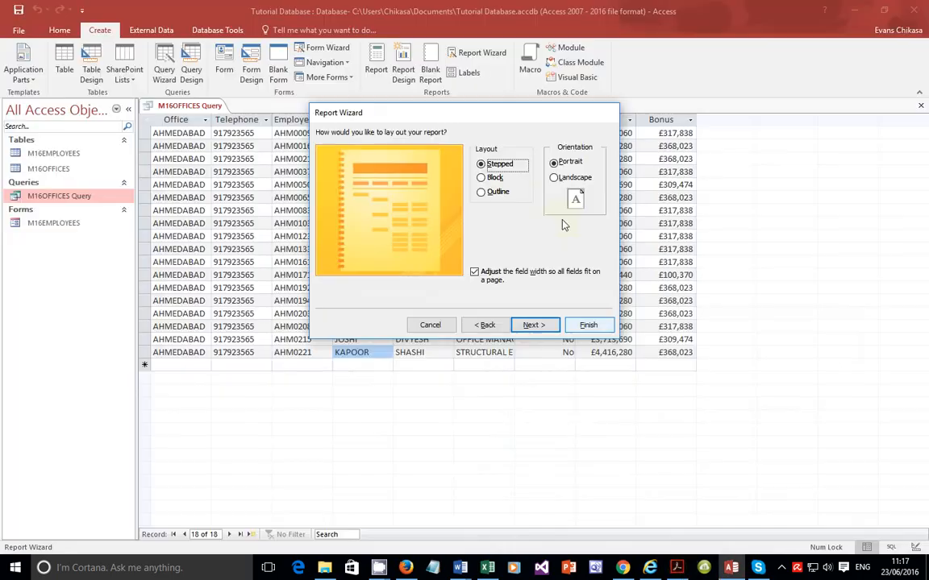
{"action": "left_click", "coordinate": [554, 178]}
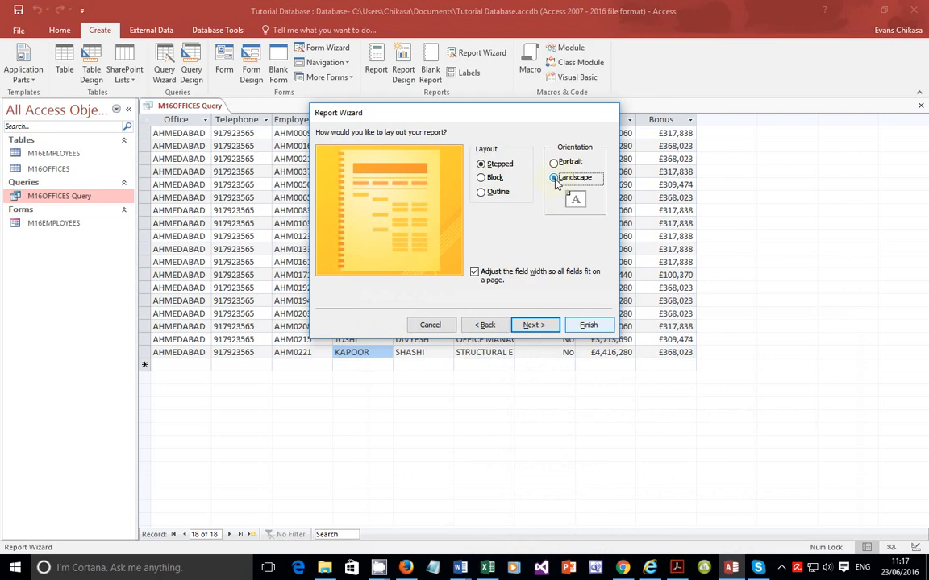
Step: Keep field widths adjusted so all fields fit on a page and advance to the report title
{"action": "left_click", "coordinate": [475, 273]}
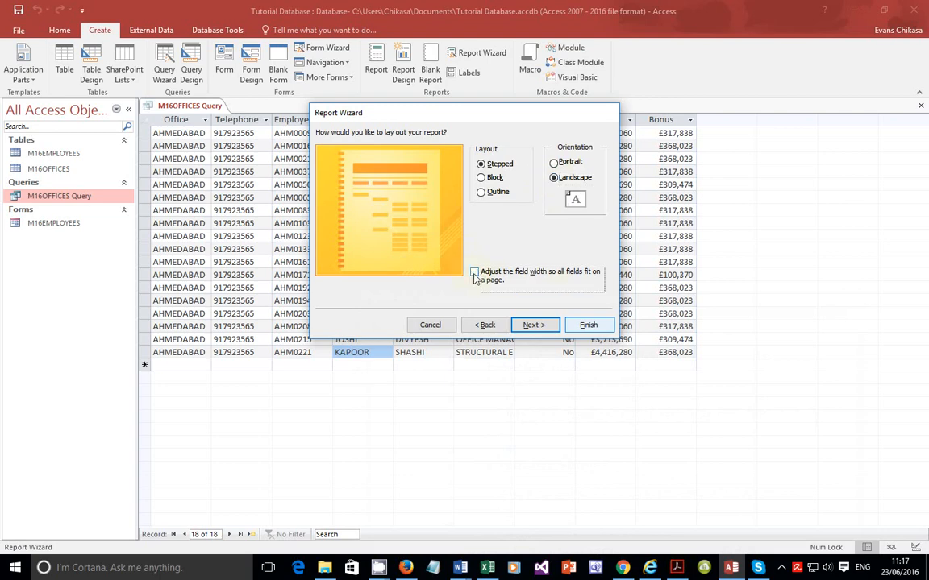
{"action": "left_click", "coordinate": [475, 274]}
{"action": "left_click", "coordinate": [534, 325]}
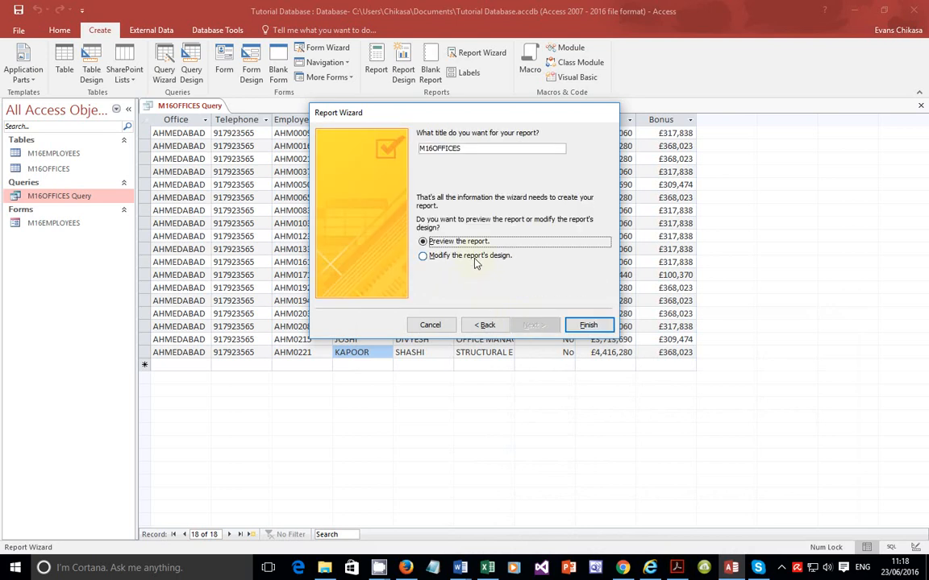
Step: Title the report Ahmedabad Office Bonus Report, copying the heading from the question, and finish the wizard into design view
{"action": "double_click", "coordinate": [479, 150]}
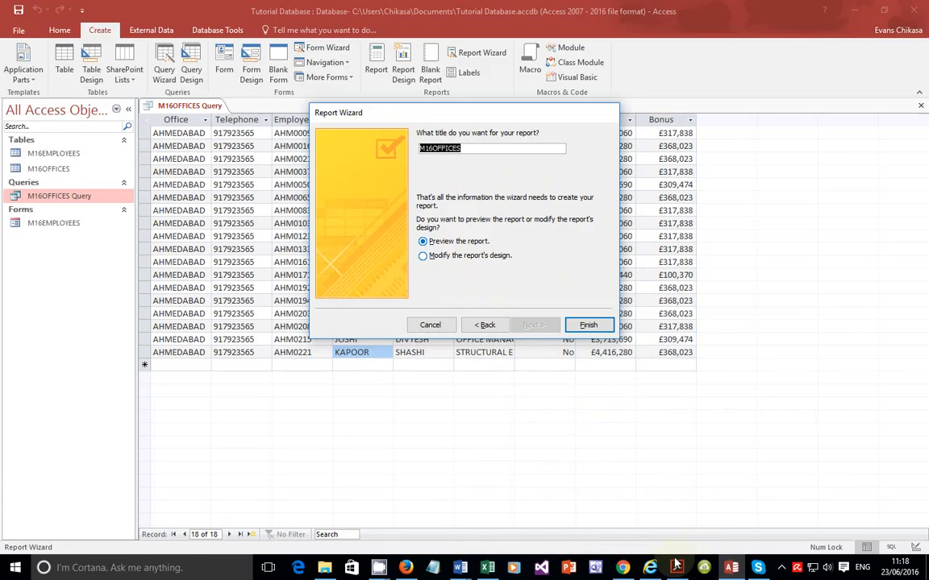
{"action": "key", "text": "alt+Tab"}
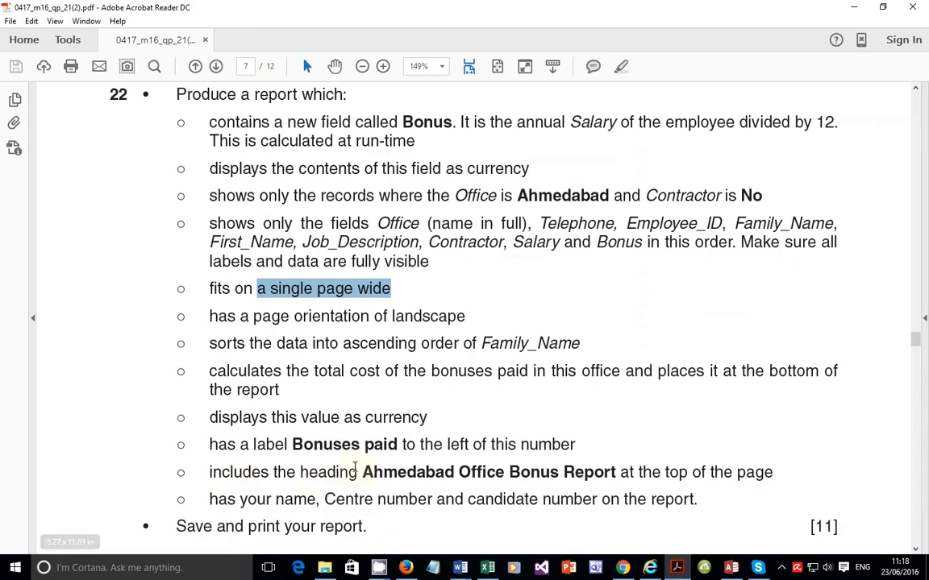
{"action": "left_click_drag", "start_coordinate": [363, 472], "coordinate": [617, 484]}
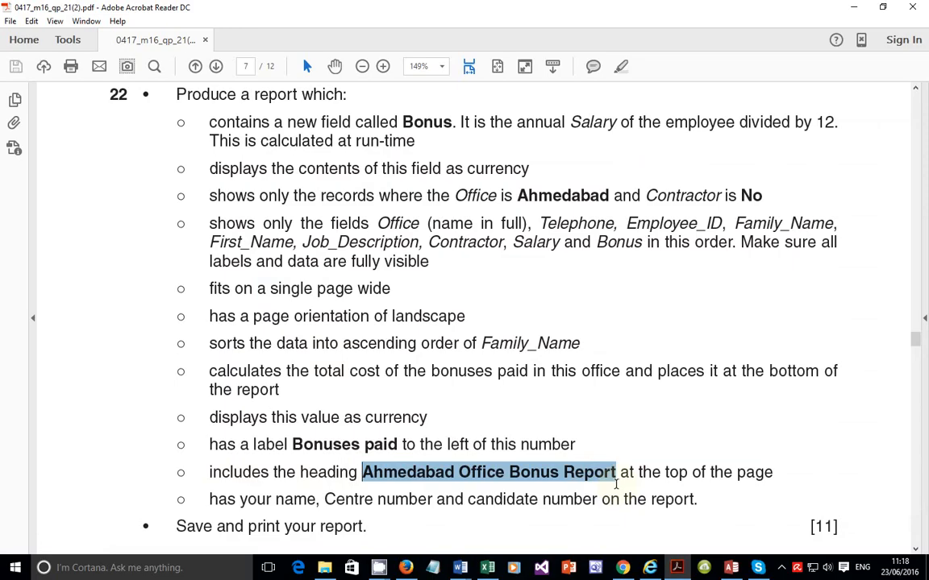
{"action": "right_click", "coordinate": [591, 474]}
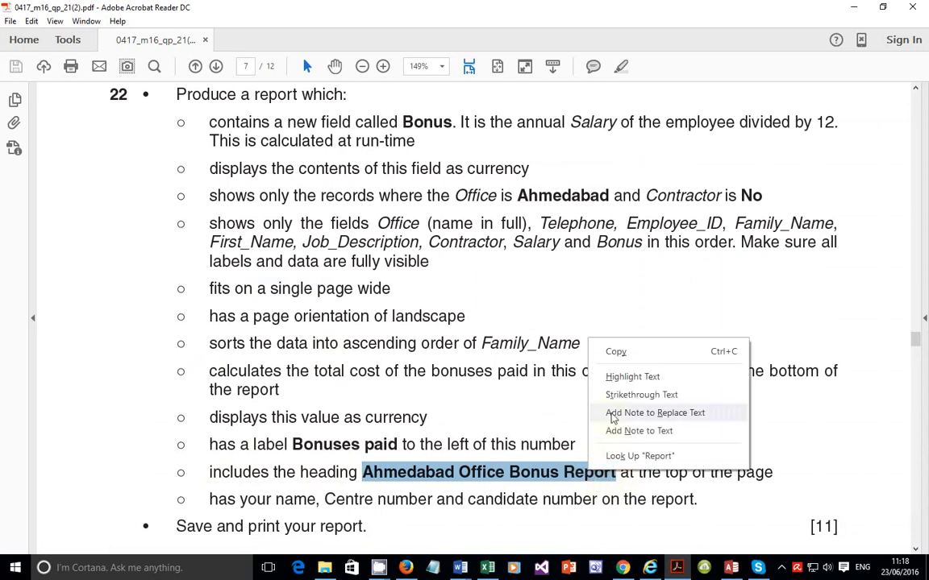
{"action": "left_click", "coordinate": [615, 352]}
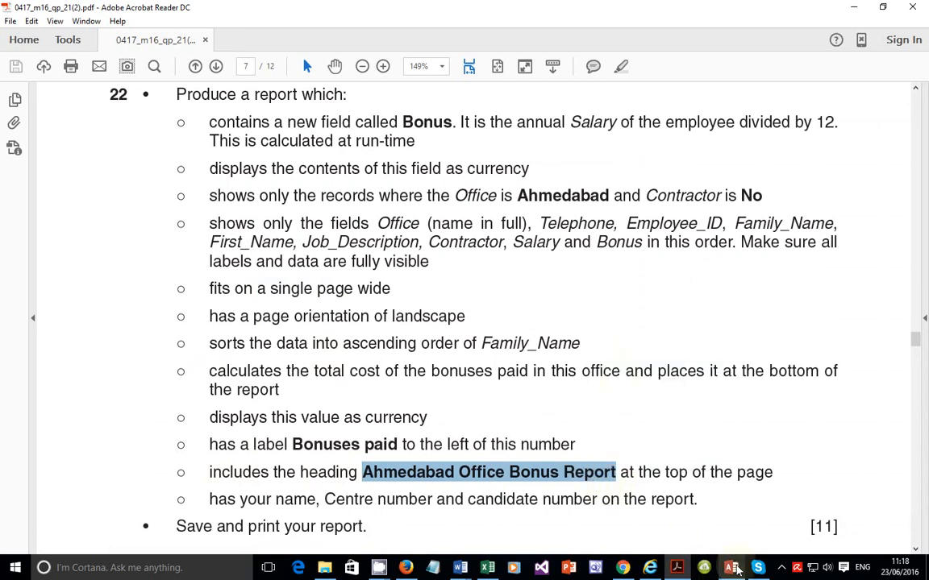
{"action": "mouse_move", "coordinate": [734, 568]}
{"action": "left_click", "coordinate": [676, 569]}
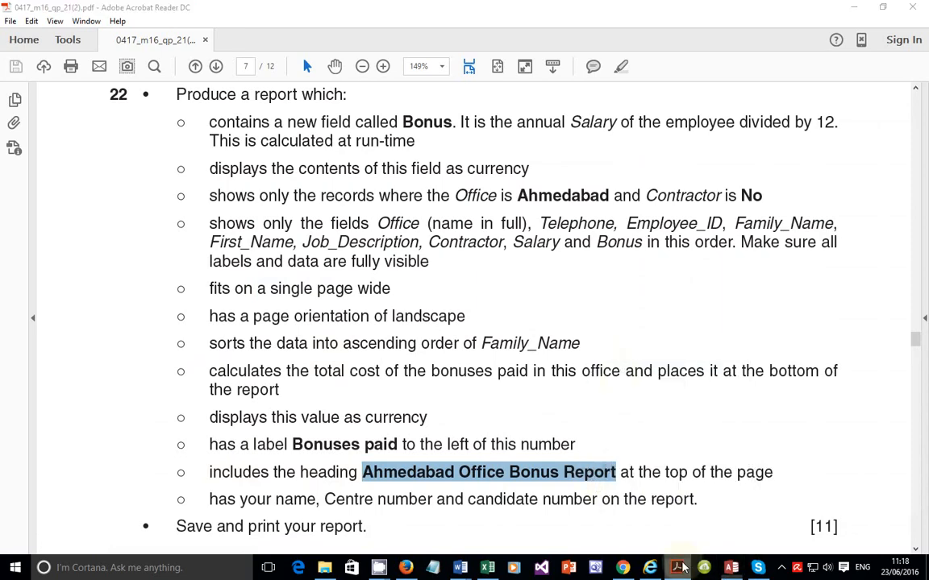
{"action": "key", "text": "ctrl+v"}
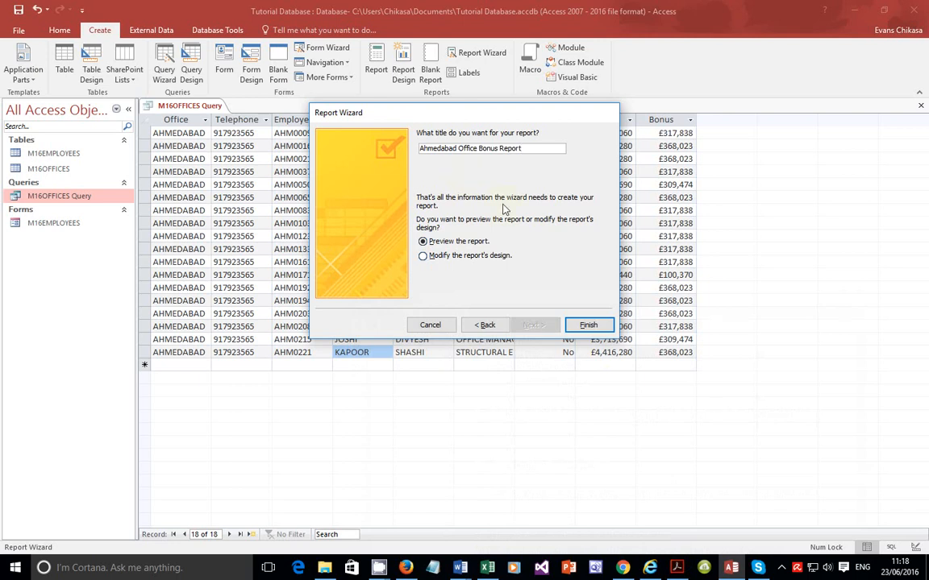
{"action": "left_click", "coordinate": [483, 255]}
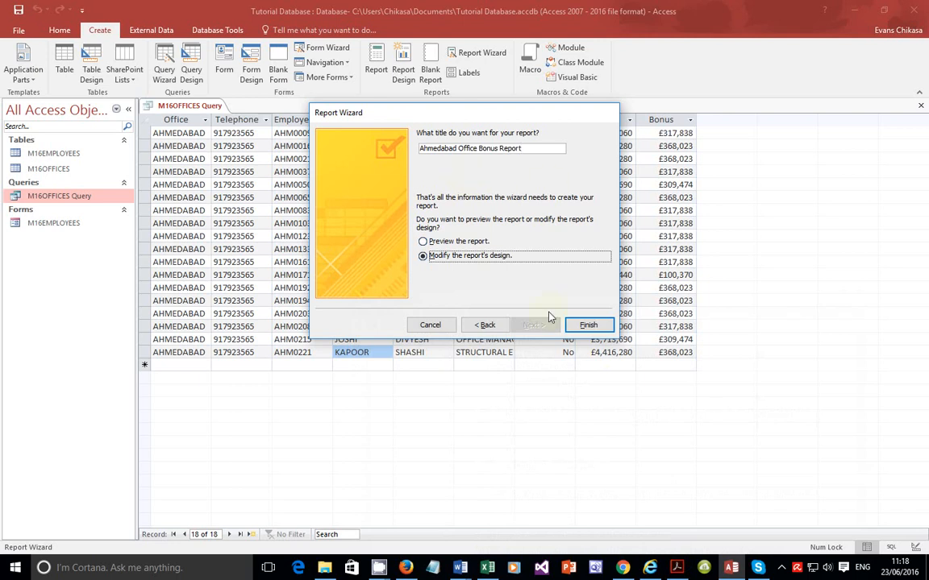
{"action": "left_click", "coordinate": [587, 325]}
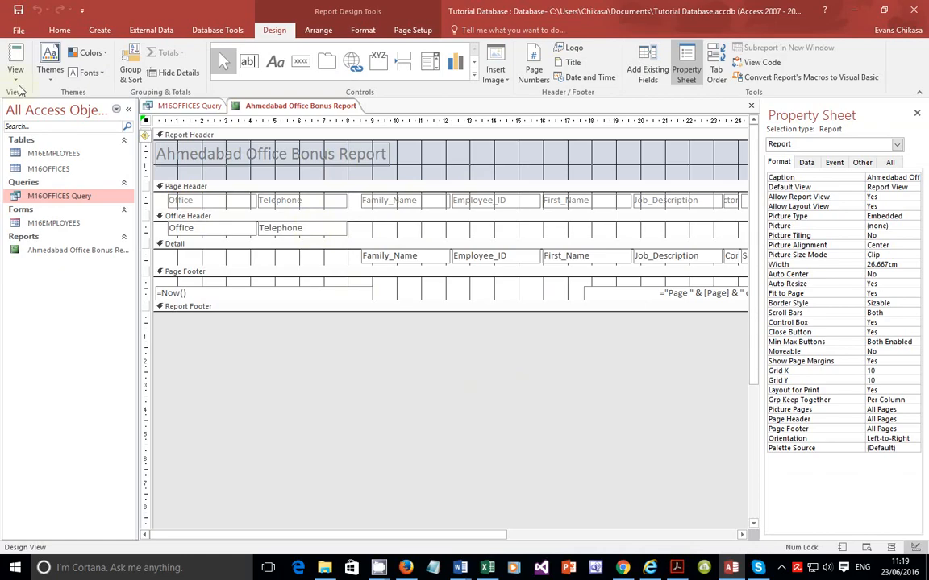
Step: Preview the report in print preview and return to design view
{"action": "left_click", "coordinate": [15, 73]}
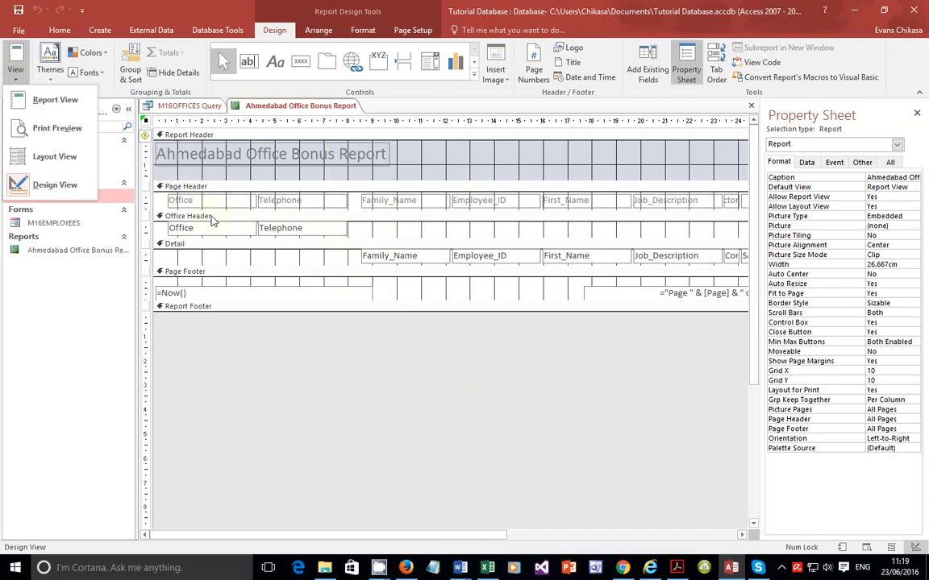
{"action": "left_click", "coordinate": [53, 133]}
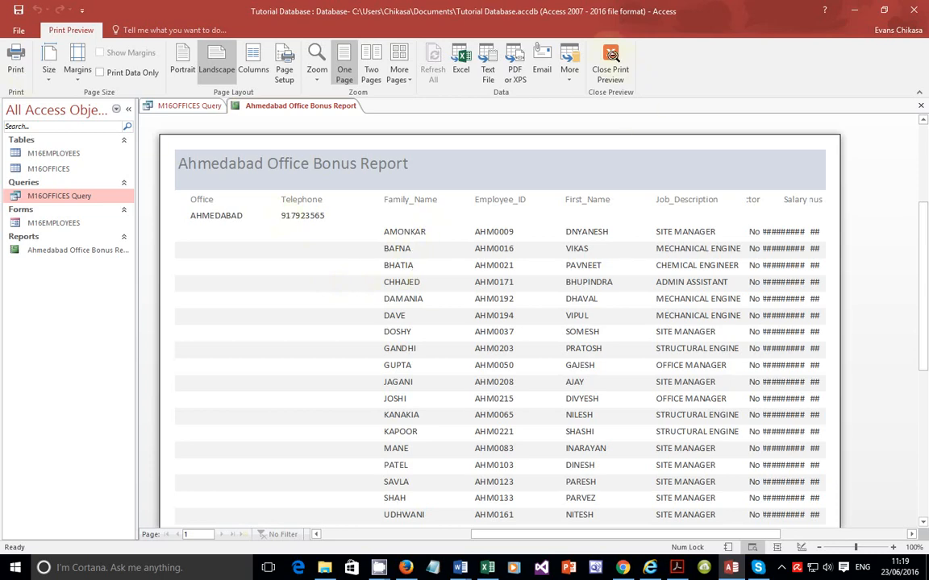
{"action": "left_click", "coordinate": [610, 61]}
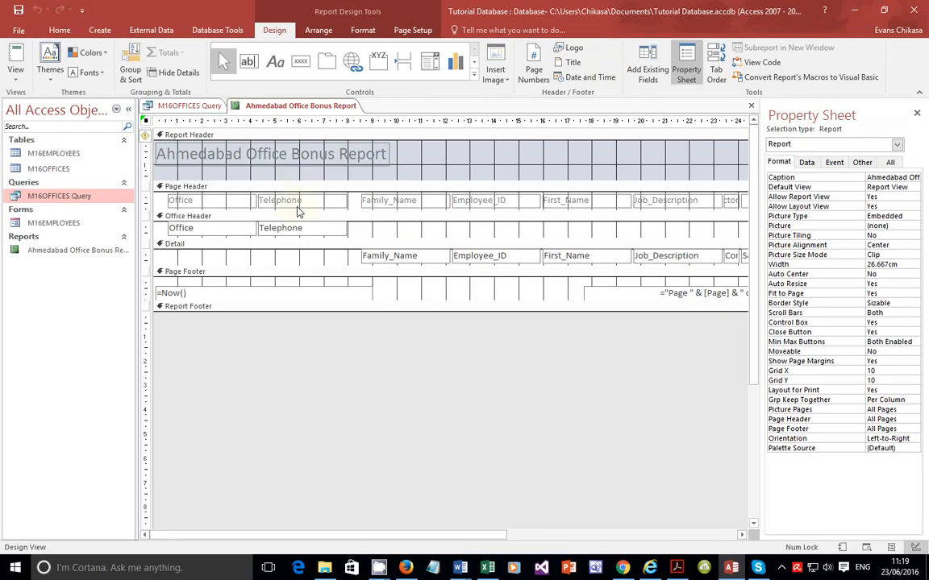
Step: Move the Office and Telephone text boxes from the Office Header down into the Detail section
{"action": "left_click", "coordinate": [379, 259]}
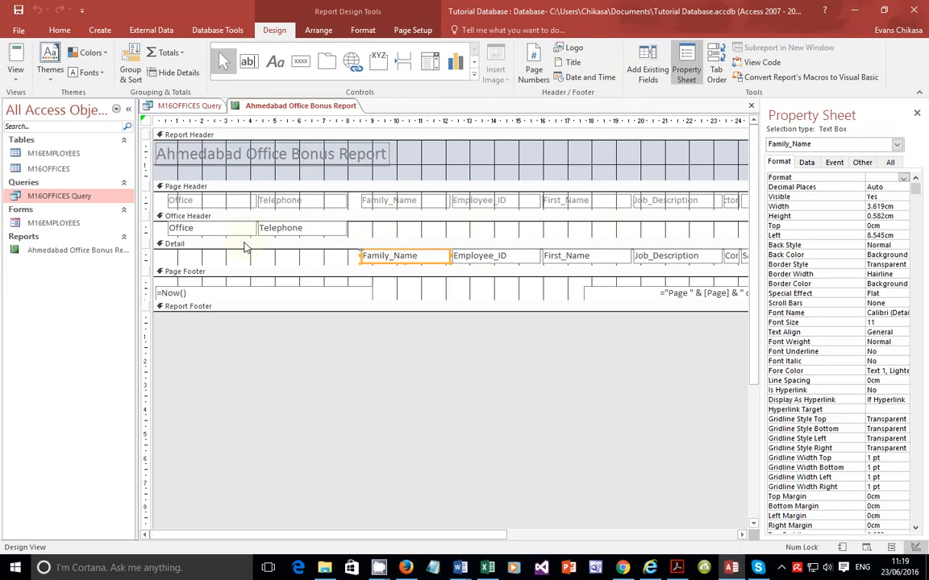
{"action": "left_click", "coordinate": [199, 229]}
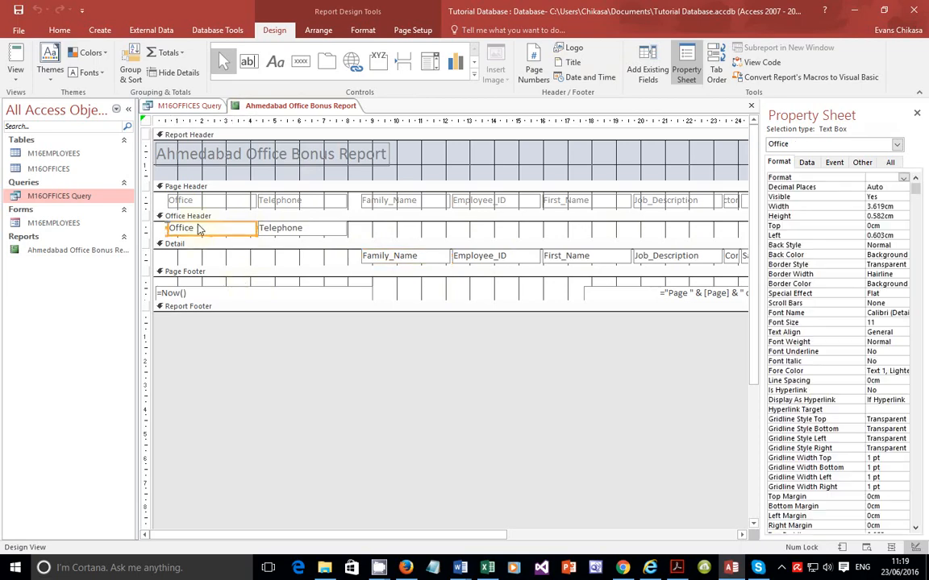
{"action": "left_click_drag", "start_coordinate": [208, 232], "coordinate": [207, 258]}
{"action": "left_click", "coordinate": [289, 229]}
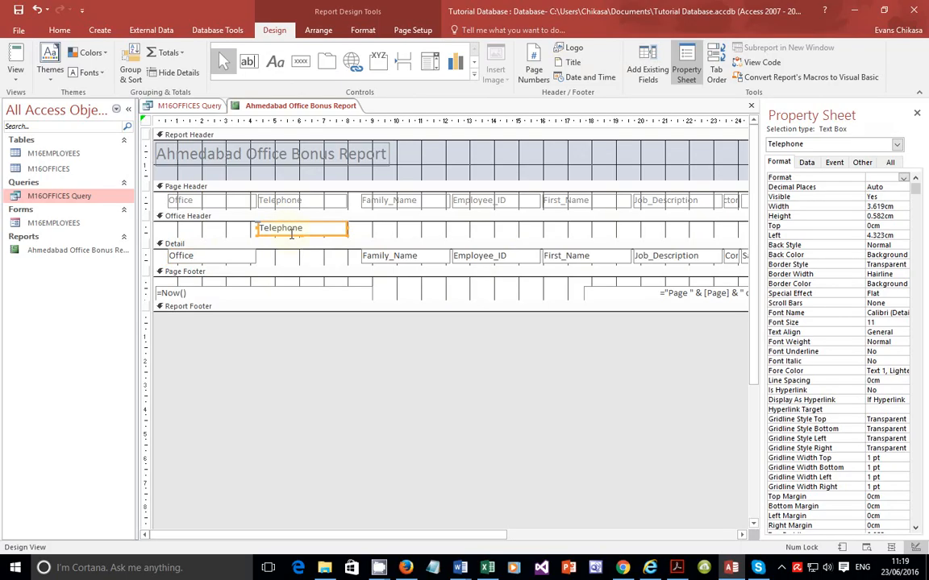
{"action": "mouse_move", "coordinate": [291, 233]}
{"action": "left_mouse_down"}
{"action": "mouse_move", "coordinate": [294, 259]}
{"action": "mouse_move", "coordinate": [288, 252]}
{"action": "left_mouse_up"}
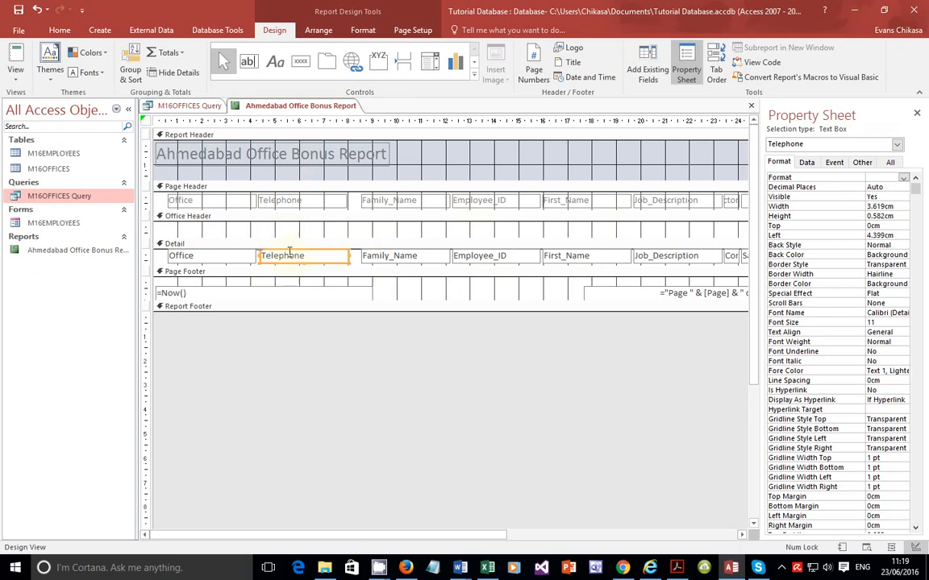
Step: Check the report layout in print preview, then close the preview
{"action": "left_click", "coordinate": [18, 74]}
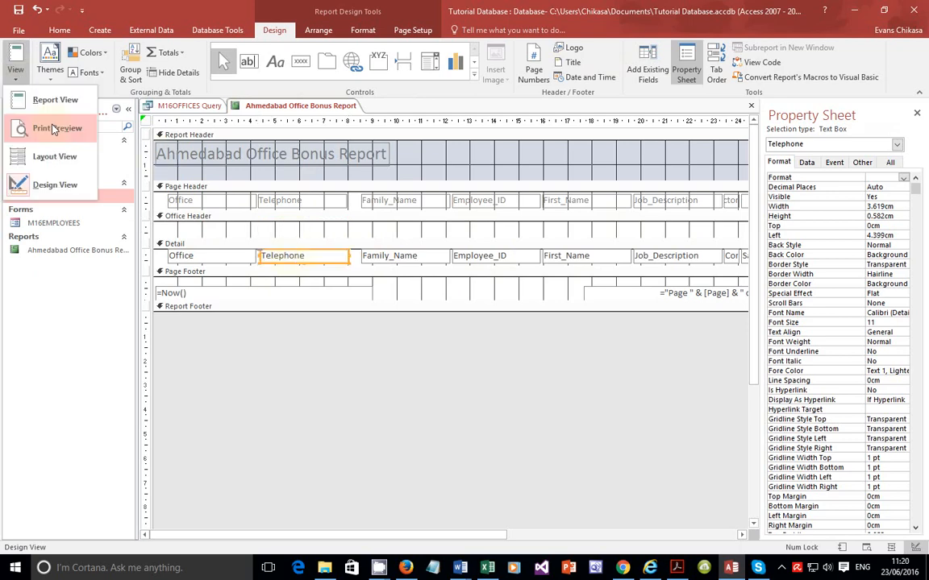
{"action": "left_click", "coordinate": [53, 129]}
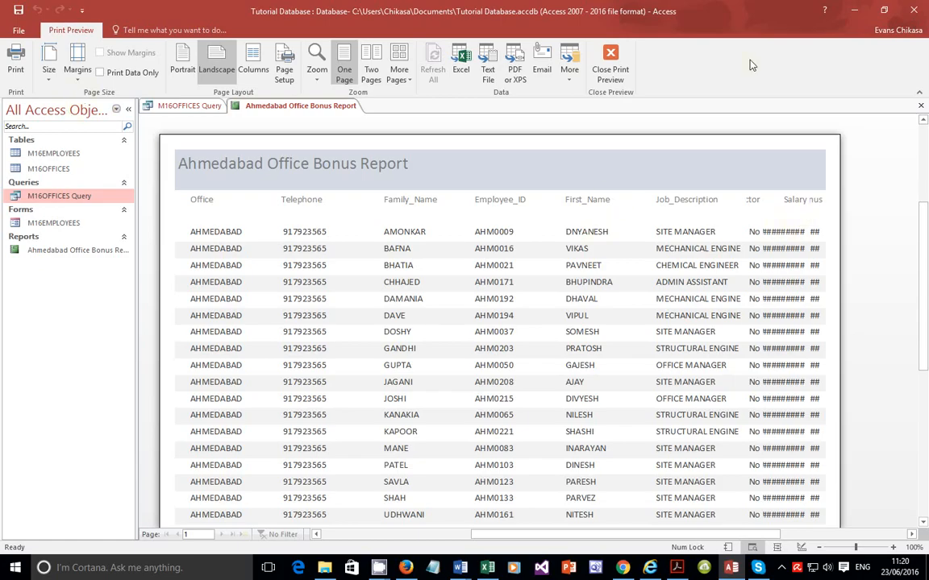
{"action": "left_click", "coordinate": [614, 73]}
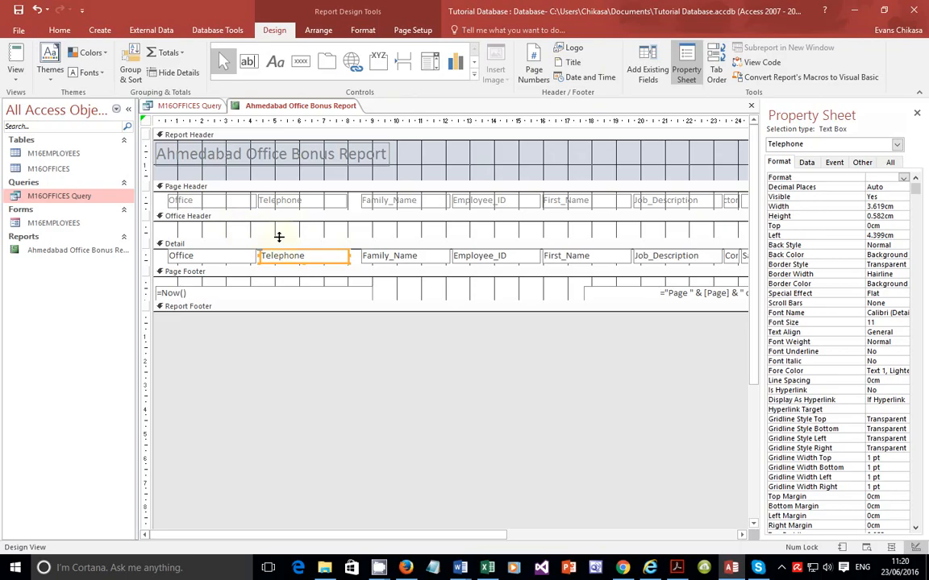
Step: Close up the empty Office Header section and check the result in print preview
{"action": "left_click_drag", "start_coordinate": [279, 237], "coordinate": [280, 224]}
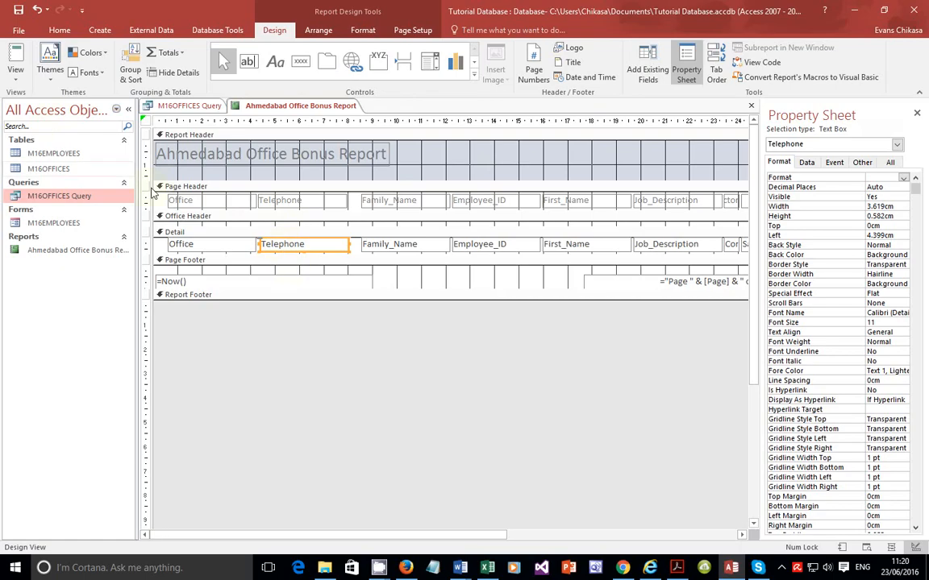
{"action": "left_click", "coordinate": [17, 78]}
{"action": "left_click", "coordinate": [41, 148]}
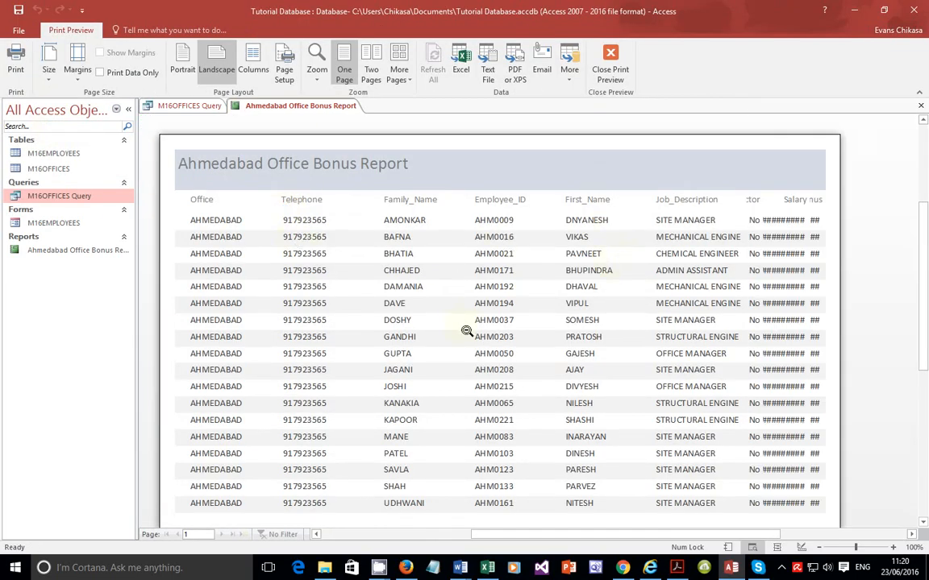
{"action": "scroll", "coordinate": [473, 328], "scroll_direction": "down", "scroll_amount": 3}
{"action": "scroll", "coordinate": [473, 328], "scroll_direction": "up", "scroll_amount": 4}
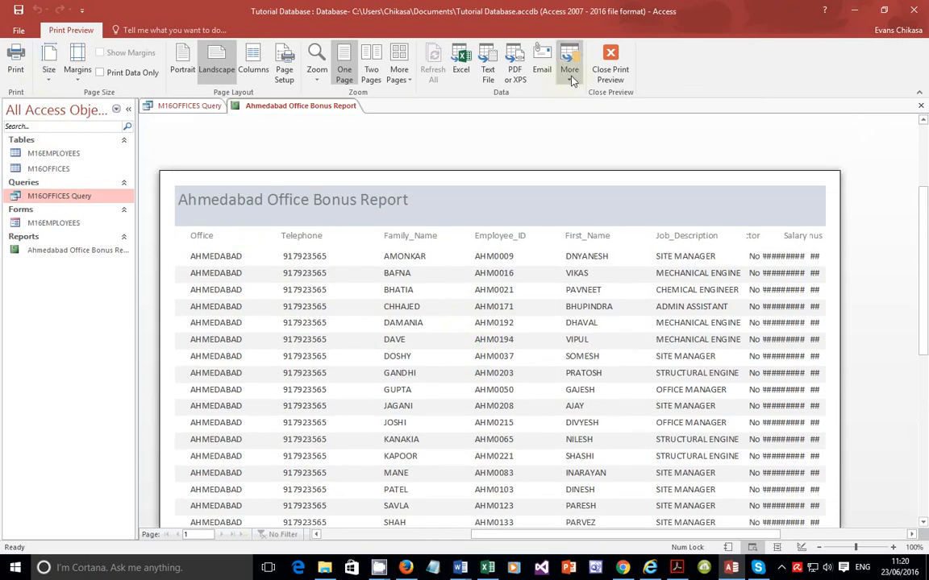
{"action": "left_click", "coordinate": [630, 70]}
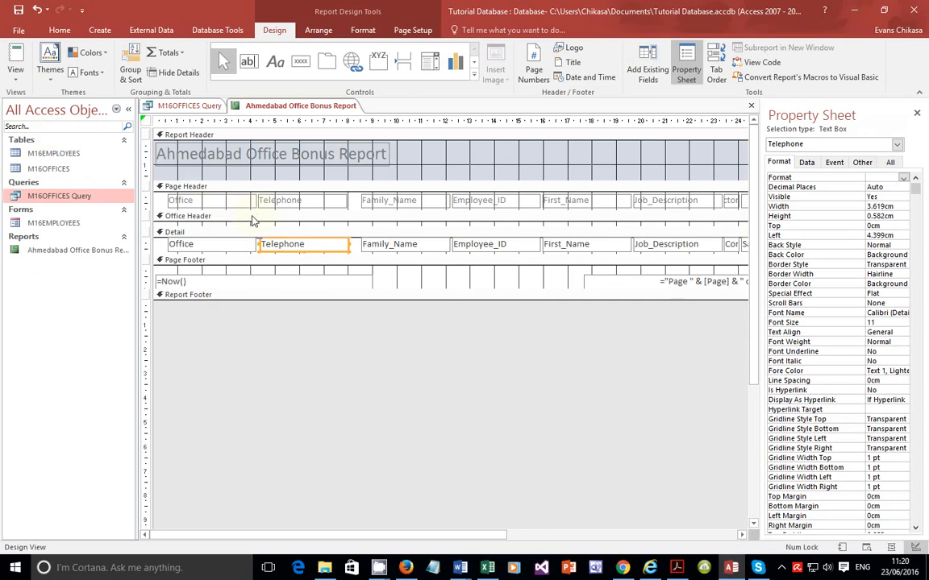
Step: Open print preview again to inspect the report, then go back to design view
{"action": "left_click", "coordinate": [16, 80]}
{"action": "left_click", "coordinate": [58, 131]}
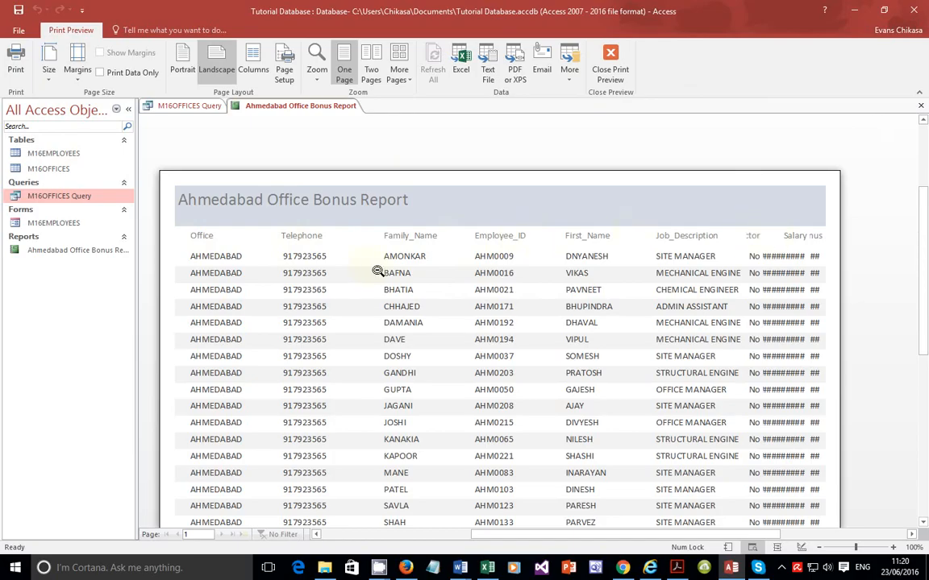
{"action": "left_click", "coordinate": [611, 63]}
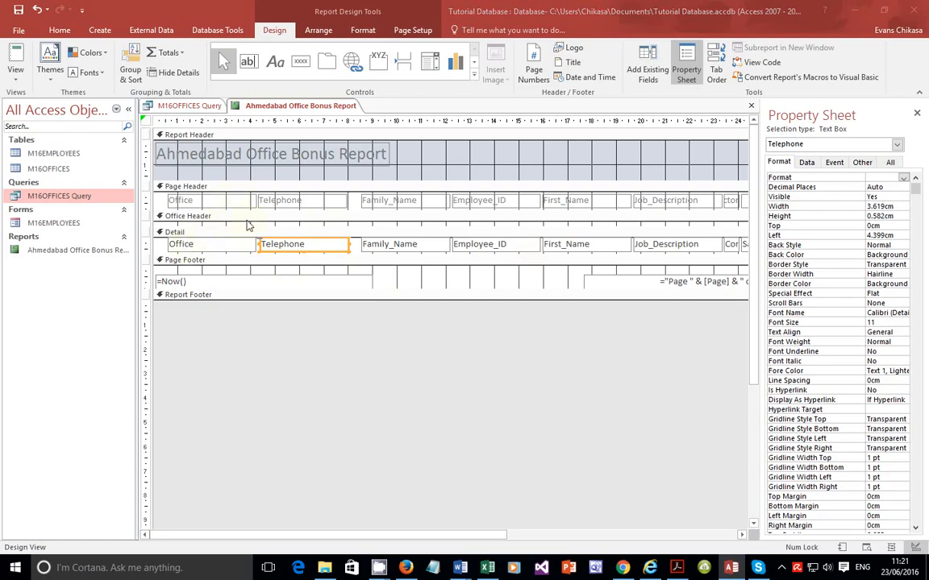
Step: Narrow the Office label and text box together
{"action": "left_click", "coordinate": [220, 243]}
{"action": "left_click", "coordinate": [220, 207], "text": "shift"}
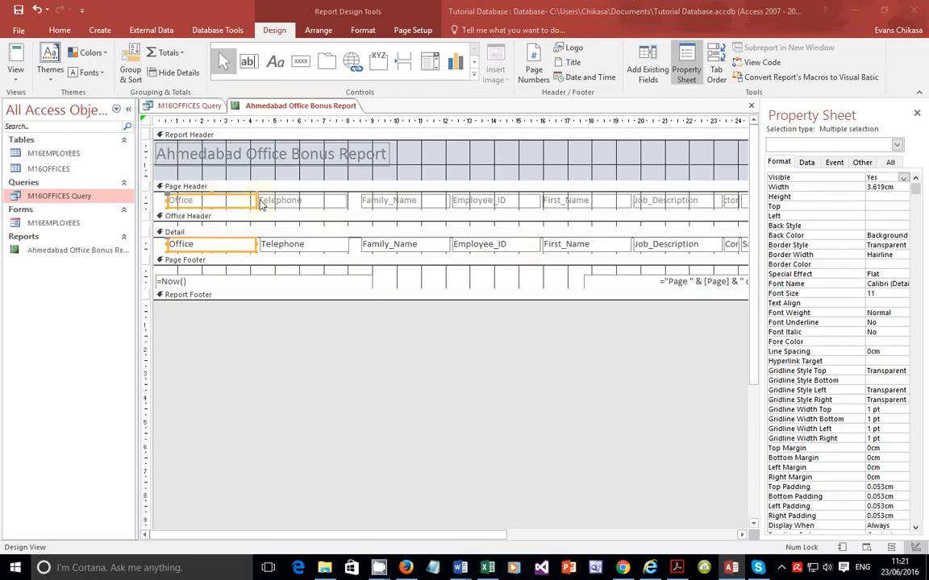
{"action": "left_click_drag", "start_coordinate": [256, 202], "coordinate": [208, 202]}
Step: Move the Telephone label and text box left beside Office and narrow them to about 2.3 cm
{"action": "left_click", "coordinate": [259, 201]}
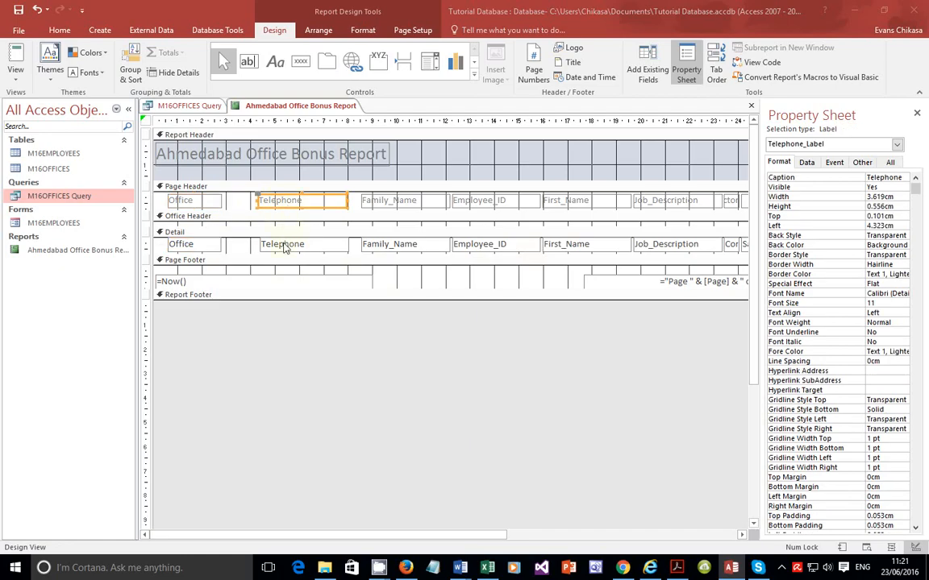
{"action": "left_click", "coordinate": [283, 244], "text": "shift"}
{"action": "left_click_drag", "start_coordinate": [281, 202], "coordinate": [251, 202]}
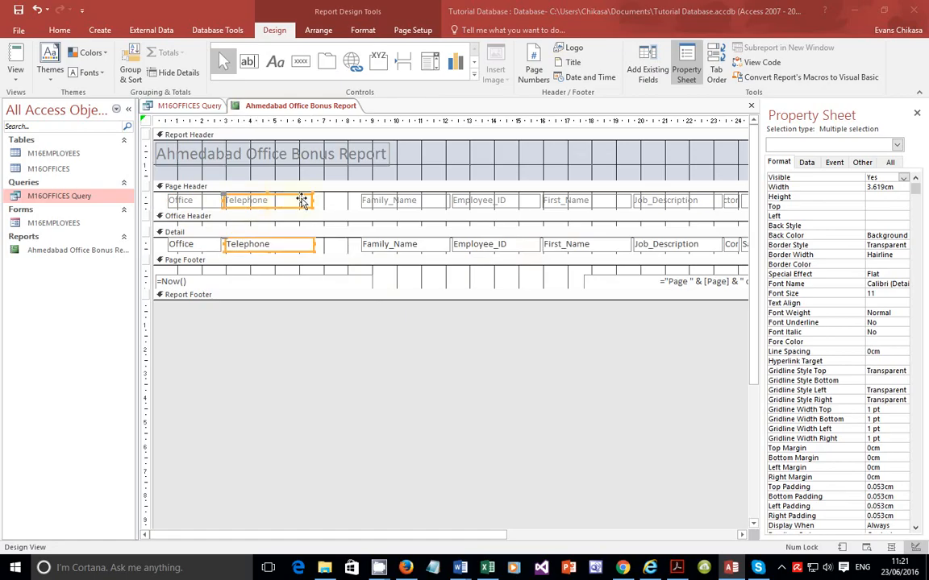
{"action": "left_click_drag", "start_coordinate": [312, 201], "coordinate": [280, 203]}
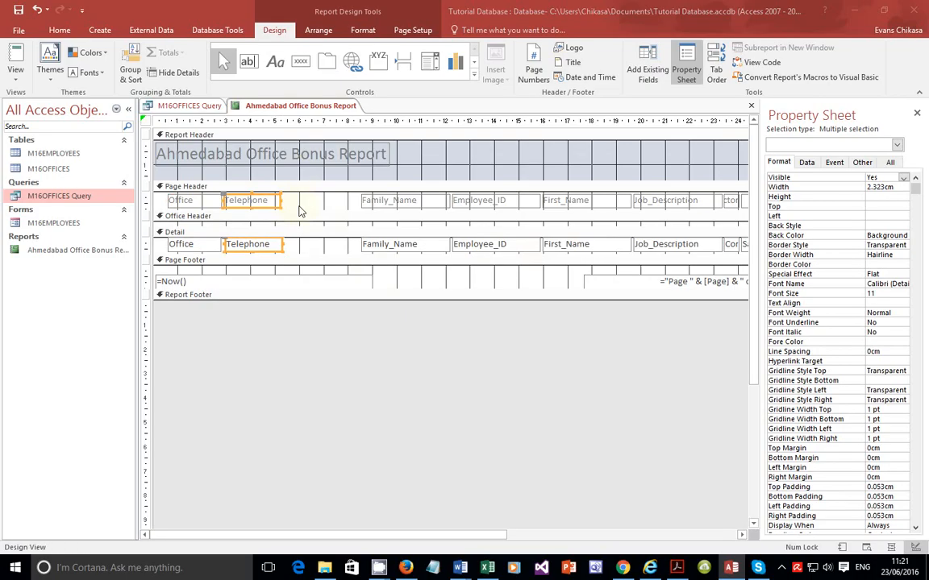
Step: Move the Family_Name label and text box left next to the Telephone column
{"action": "left_click", "coordinate": [379, 200]}
{"action": "left_click", "coordinate": [393, 238], "text": "shift"}
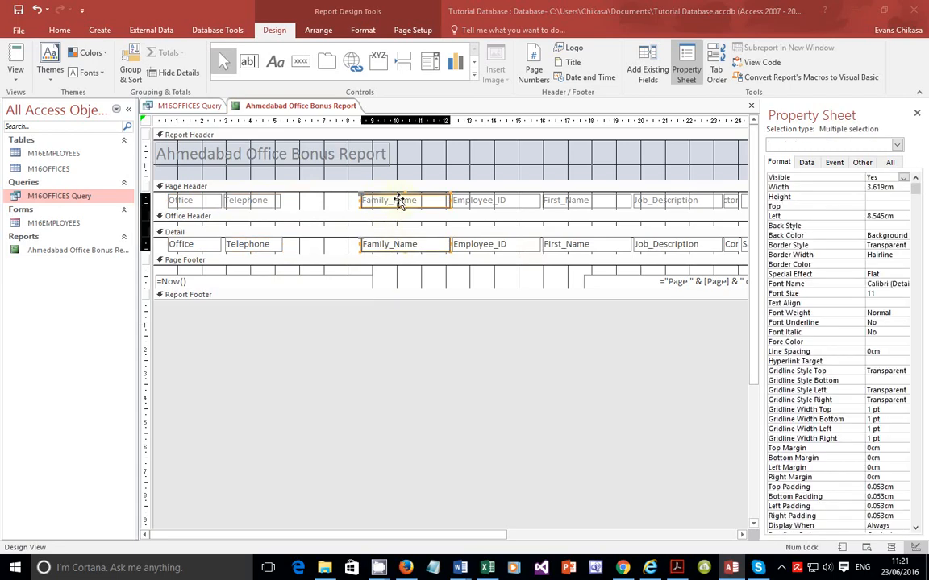
{"action": "left_click_drag", "start_coordinate": [407, 201], "coordinate": [347, 201]}
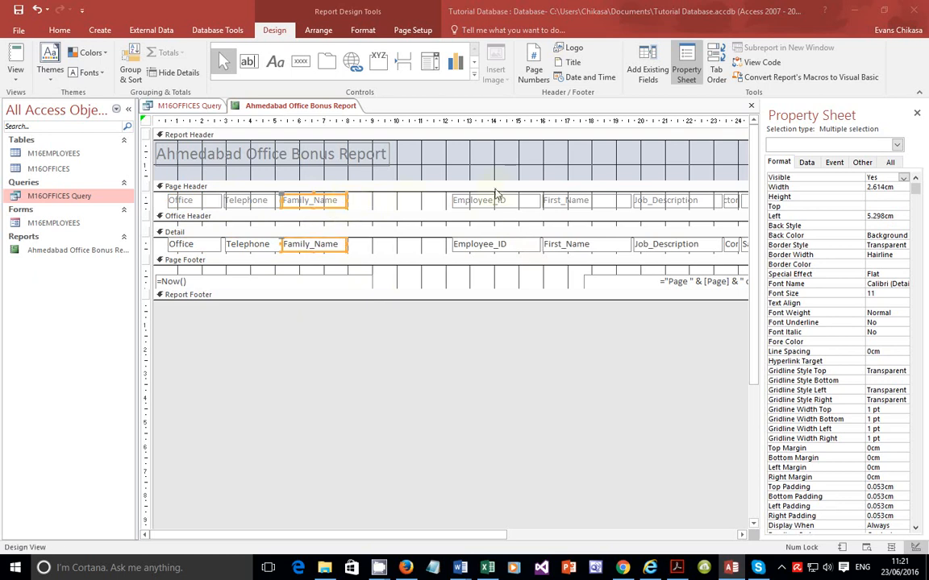
Step: Move the Employee_ID label and text box left next to Family_Name and narrow them slightly
{"action": "left_click", "coordinate": [492, 201]}
{"action": "left_click", "coordinate": [478, 247], "text": "shift"}
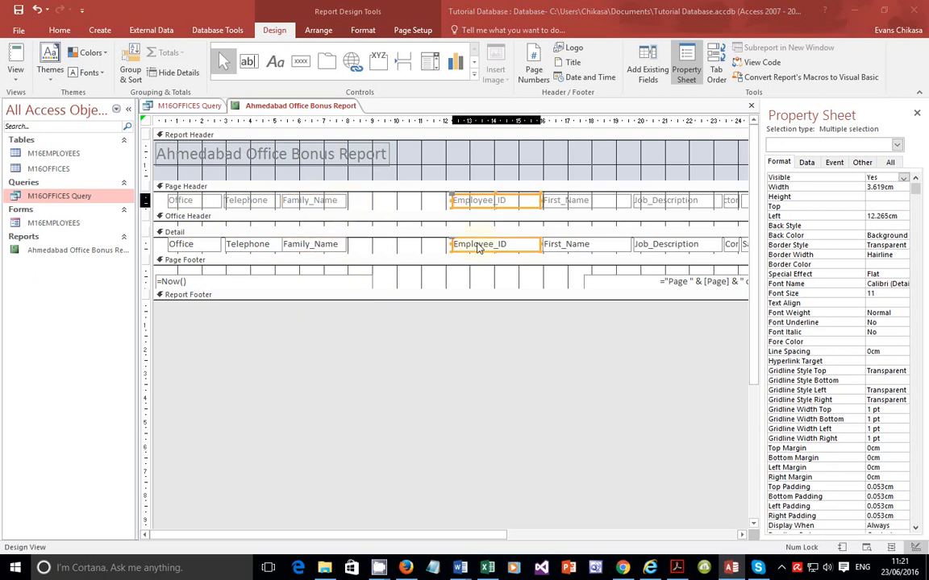
{"action": "left_click_drag", "start_coordinate": [477, 247], "coordinate": [379, 201]}
{"action": "left_click_drag", "start_coordinate": [441, 203], "coordinate": [429, 202]}
Step: Move the First_Name label and text box left beside the Employee_ID column
{"action": "left_click", "coordinate": [562, 202]}
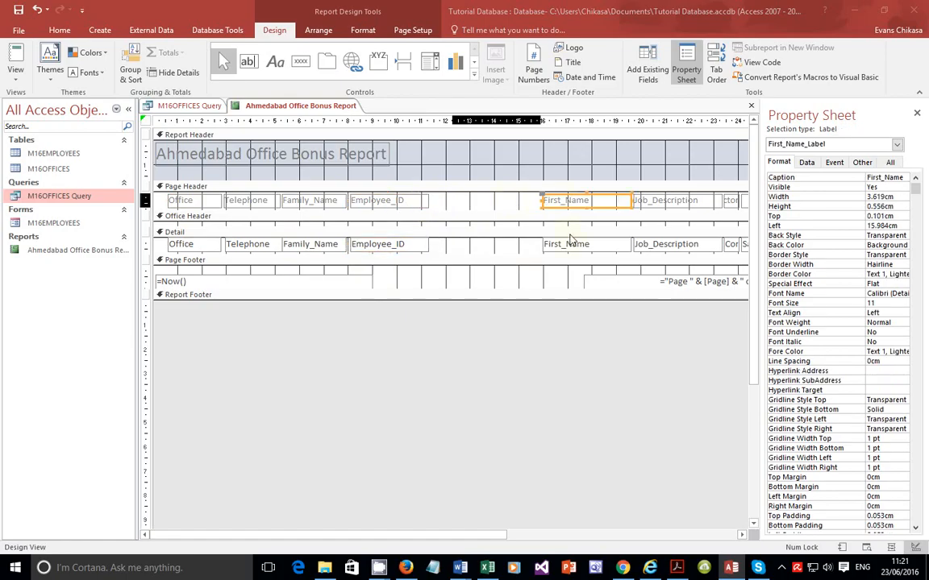
{"action": "left_click", "coordinate": [568, 246], "text": "shift"}
{"action": "left_click_drag", "start_coordinate": [564, 200], "coordinate": [456, 201]}
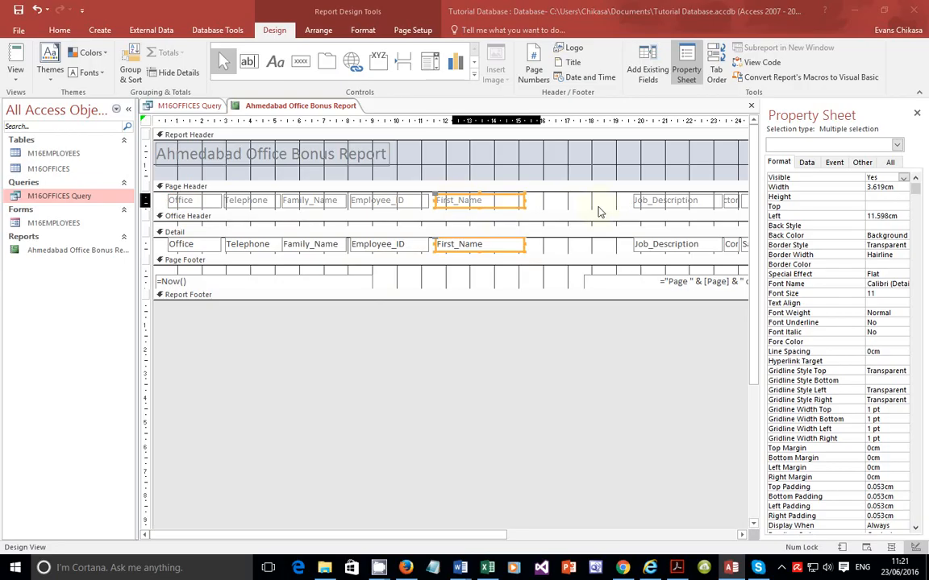
Step: Move the Job_Description label and text box left beside the First_Name column
{"action": "left_click", "coordinate": [668, 200]}
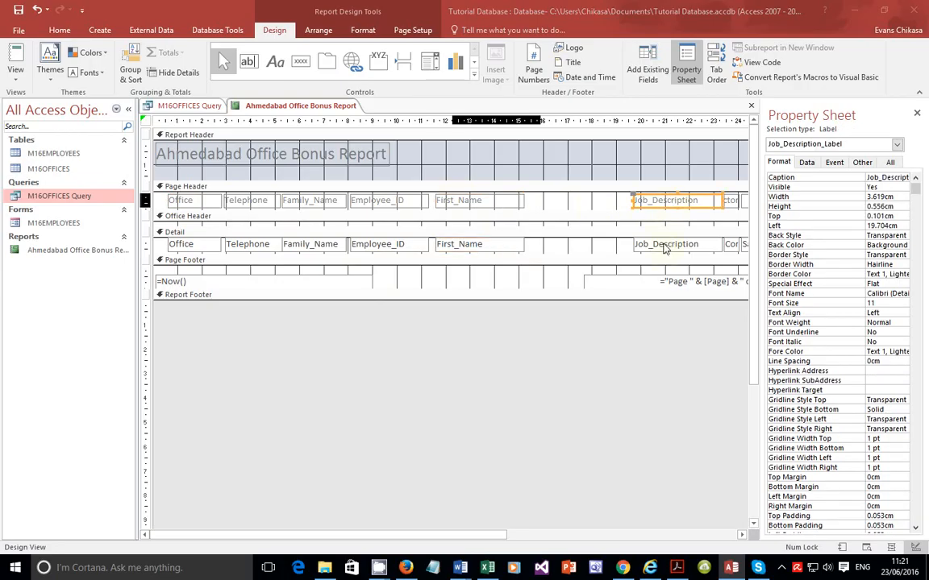
{"action": "left_click", "coordinate": [666, 246], "text": "shift"}
{"action": "left_click_drag", "start_coordinate": [664, 200], "coordinate": [558, 205]}
Step: Move the Contractor label and text box left beside Job_Description and widen them to about 2.7 cm
{"action": "left_click", "coordinate": [730, 201]}
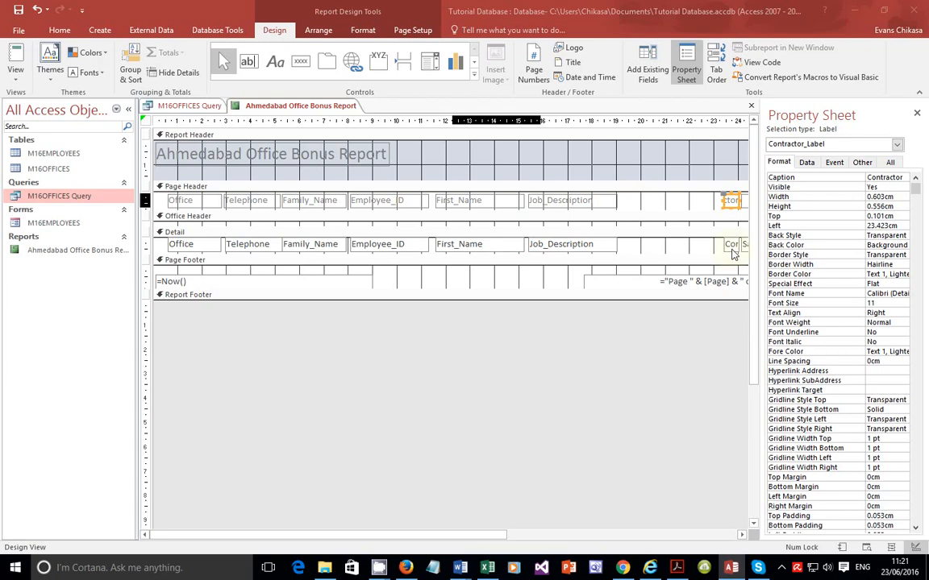
{"action": "left_click", "coordinate": [733, 250], "text": "shift"}
{"action": "left_click_drag", "start_coordinate": [726, 200], "coordinate": [624, 206]}
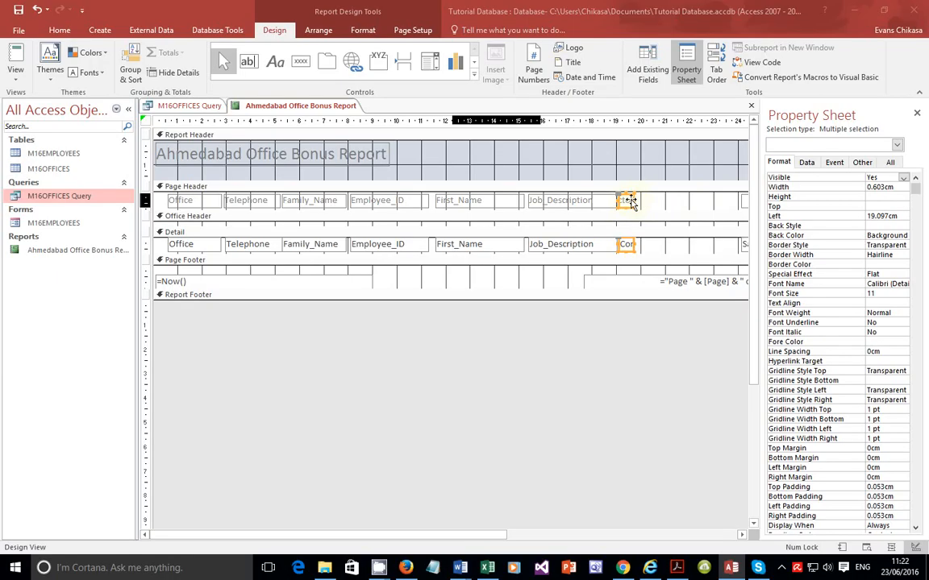
{"action": "left_click_drag", "start_coordinate": [635, 204], "coordinate": [682, 204]}
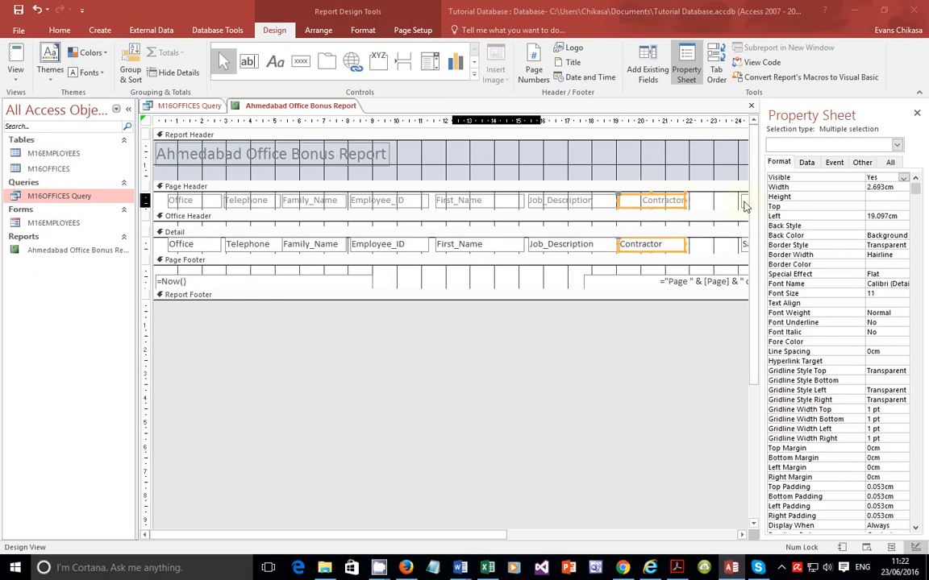
Step: Close the property sheet and move the Salary label and text box left beside the Contractor column
{"action": "left_click", "coordinate": [743, 202]}
{"action": "left_click", "coordinate": [917, 113]}
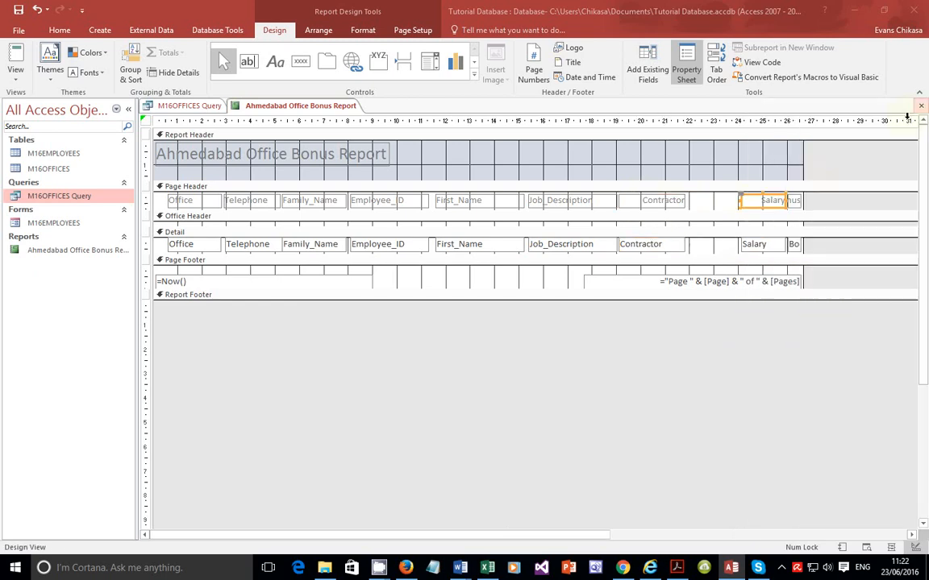
{"action": "left_click", "coordinate": [763, 244], "text": "shift"}
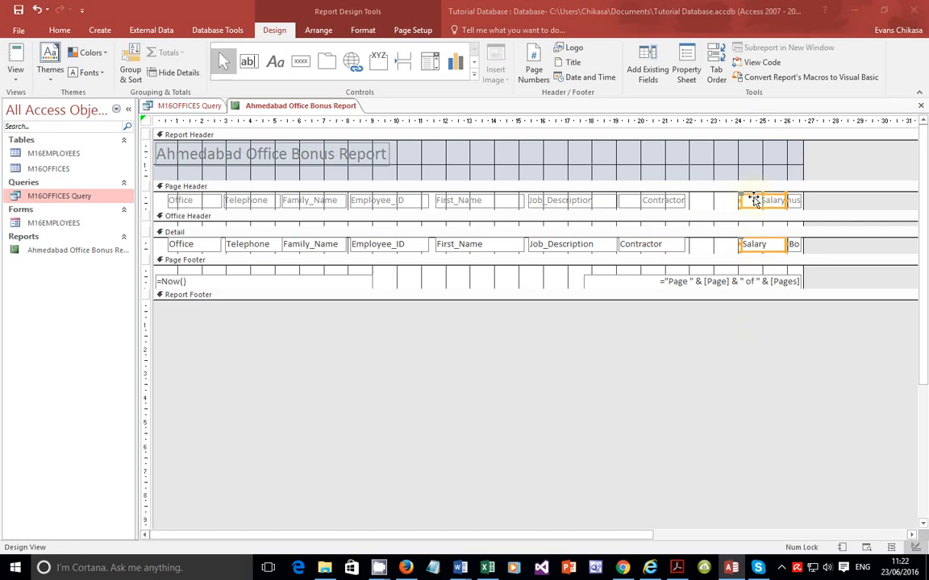
{"action": "mouse_move", "coordinate": [754, 196]}
{"action": "left_mouse_down"}
{"action": "mouse_move", "coordinate": [697, 201]}
{"action": "mouse_move", "coordinate": [751, 200]}
{"action": "left_mouse_up"}
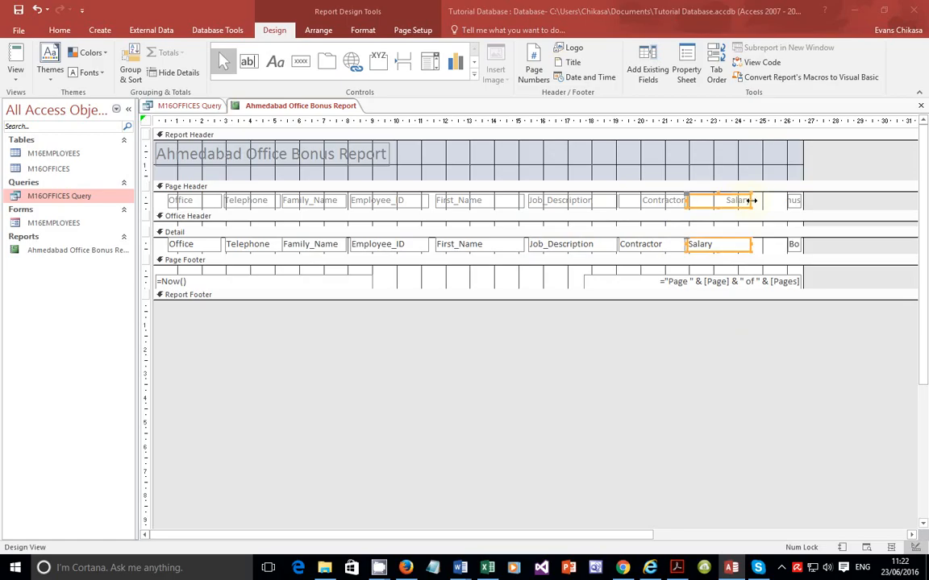
Step: Try to move the Bonus label and text box left next to Salary, then undo the move
{"action": "left_click", "coordinate": [794, 200], "text": "shift"}
{"action": "left_click", "coordinate": [798, 243], "text": "shift"}
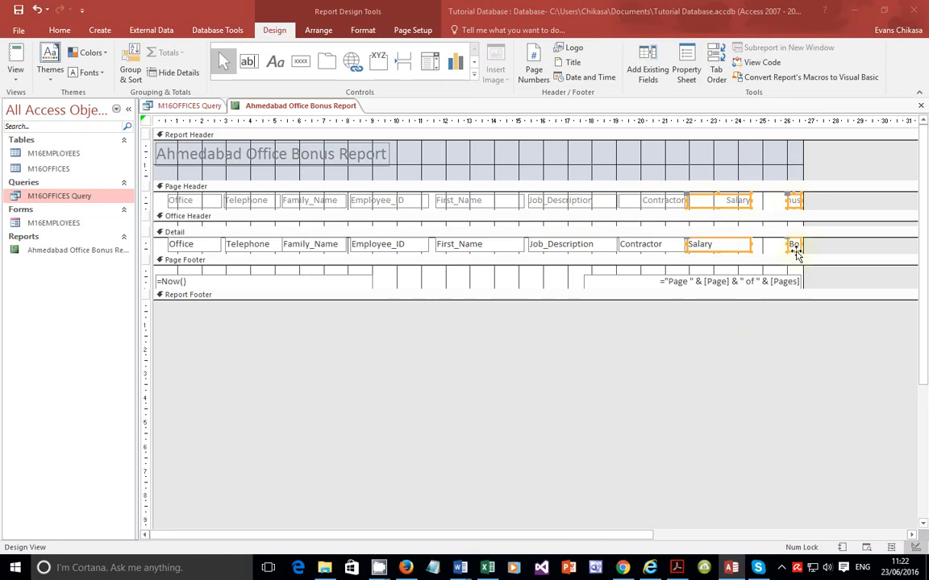
{"action": "left_click_drag", "start_coordinate": [786, 202], "coordinate": [756, 204]}
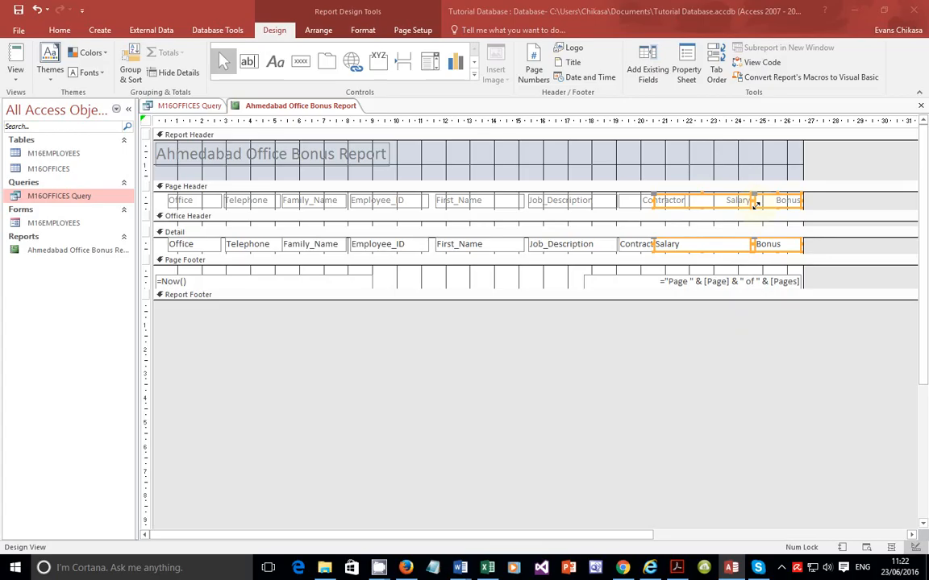
{"action": "key", "text": "ctrl+z"}
{"action": "left_click", "coordinate": [778, 201]}
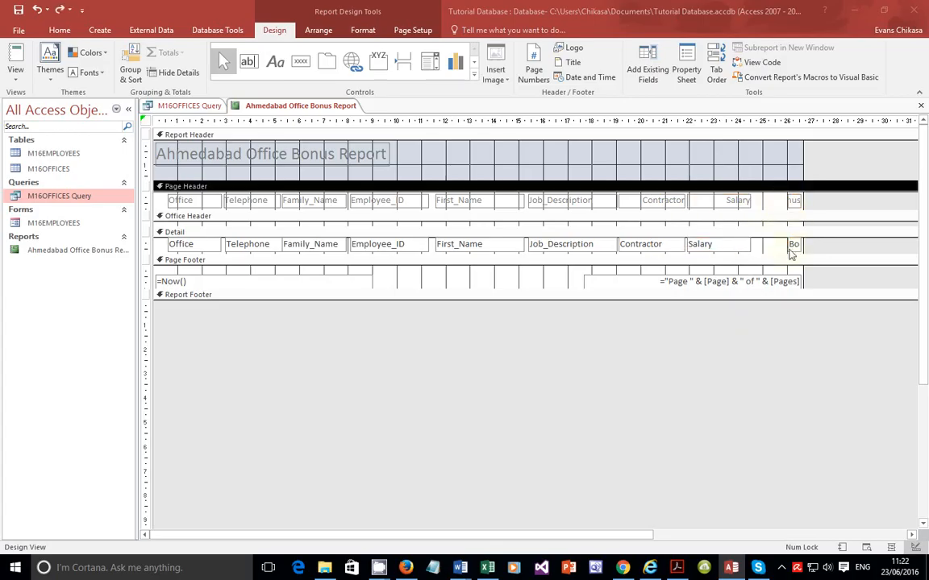
Step: Move the Bonus label and text box left so they sit directly beside the Salary column
{"action": "left_click", "coordinate": [793, 245]}
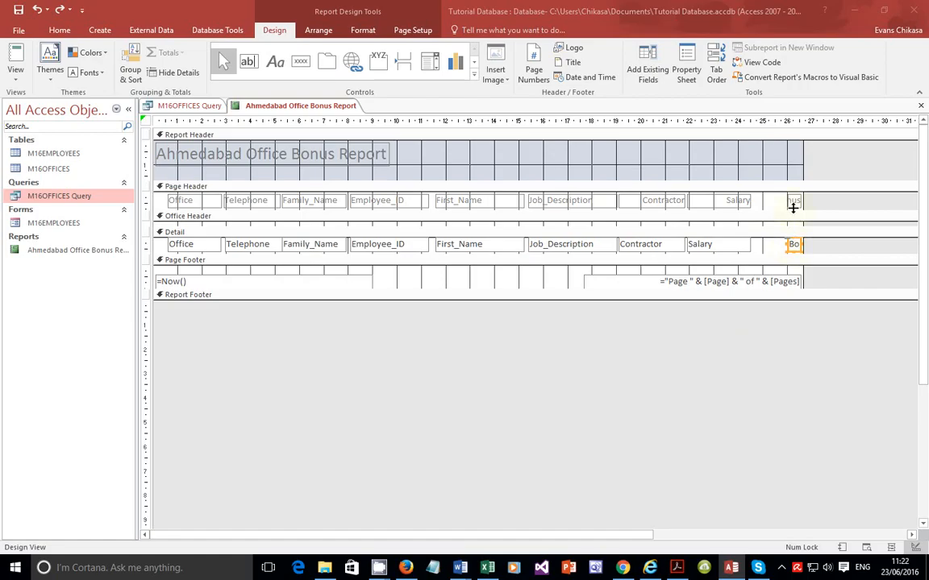
{"action": "left_click", "coordinate": [793, 202]}
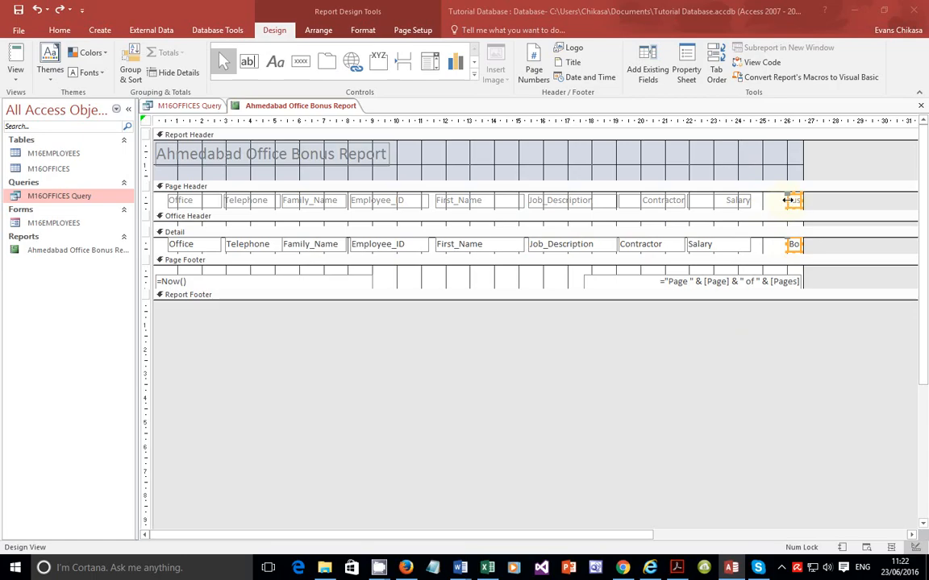
{"action": "left_click_drag", "start_coordinate": [786, 201], "coordinate": [751, 201]}
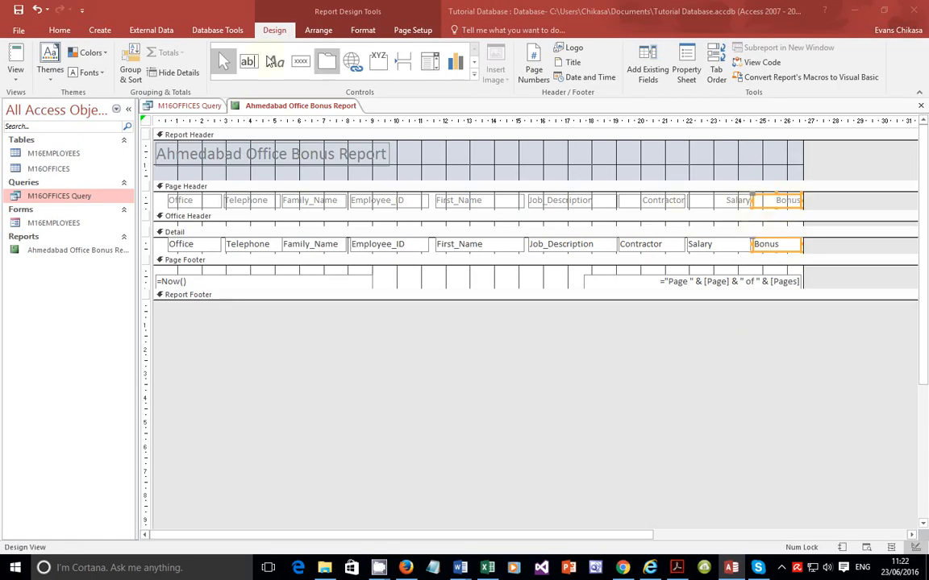
Step: Switch to print preview and scroll through the report to check that all fields fit the page
{"action": "left_click", "coordinate": [15, 71]}
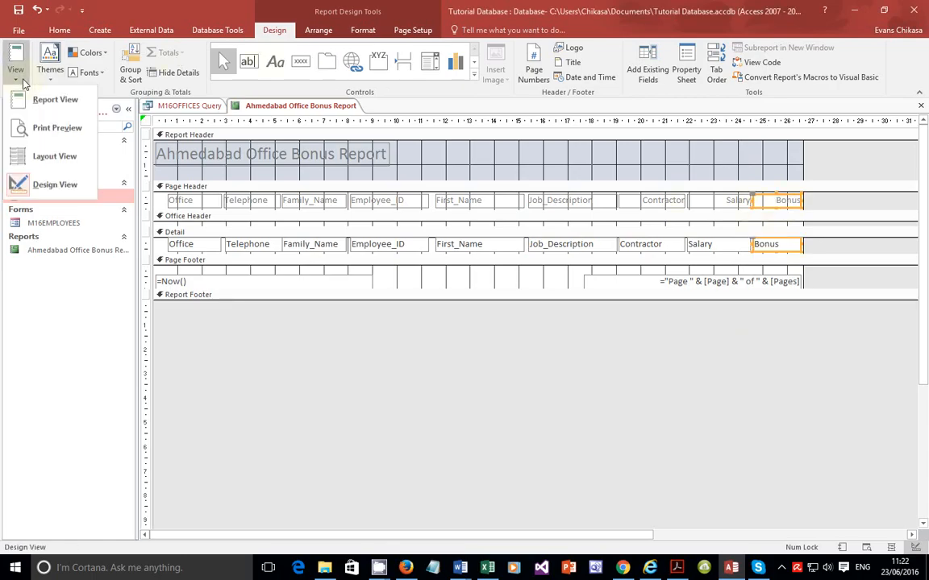
{"action": "left_click", "coordinate": [43, 133]}
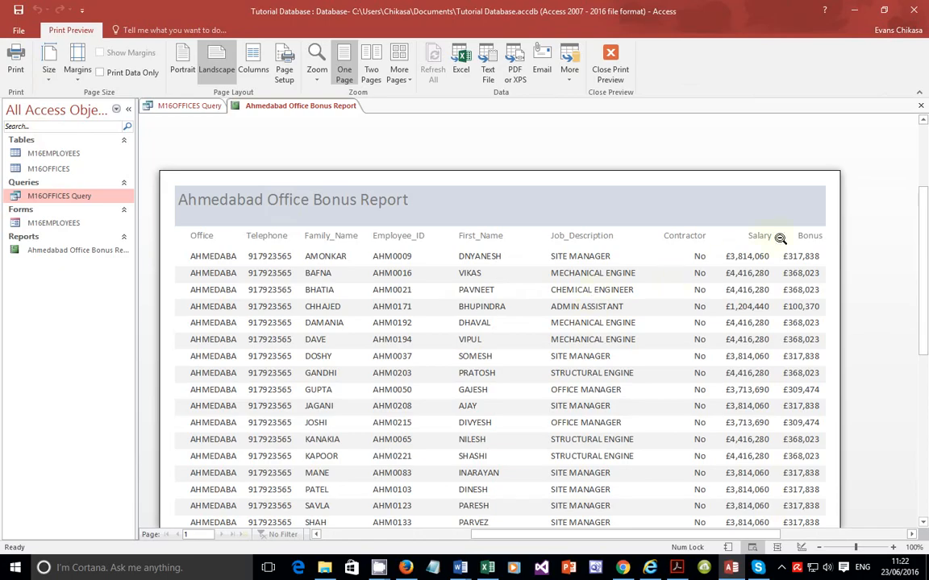
{"action": "scroll", "coordinate": [621, 251], "scroll_direction": "down", "scroll_amount": 3}
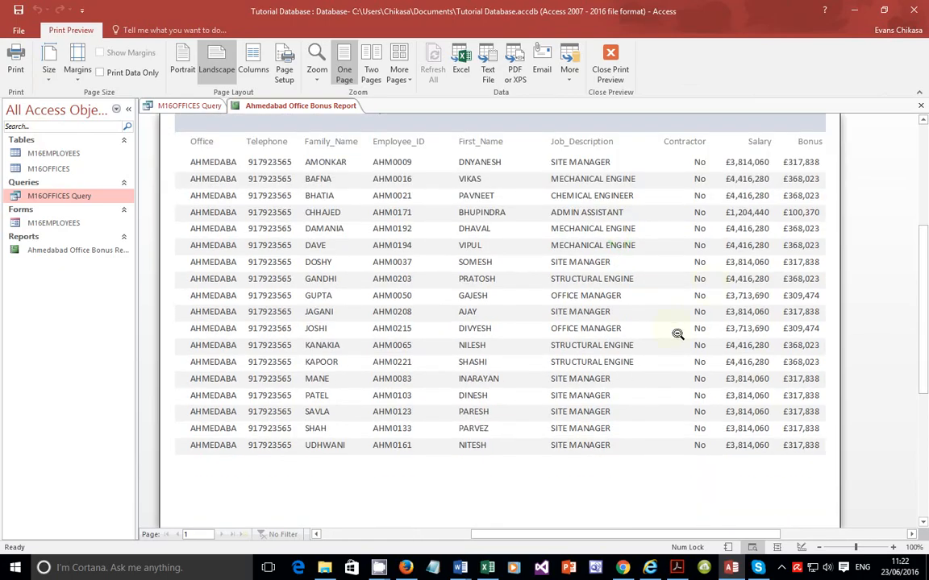
{"action": "left_click", "coordinate": [782, 567]}
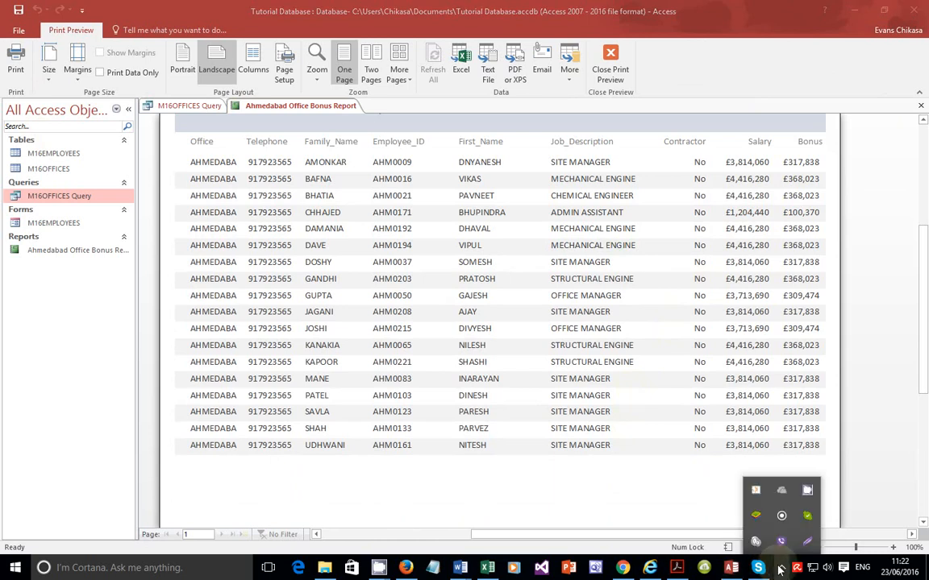
{"action": "left_click", "coordinate": [807, 492]}
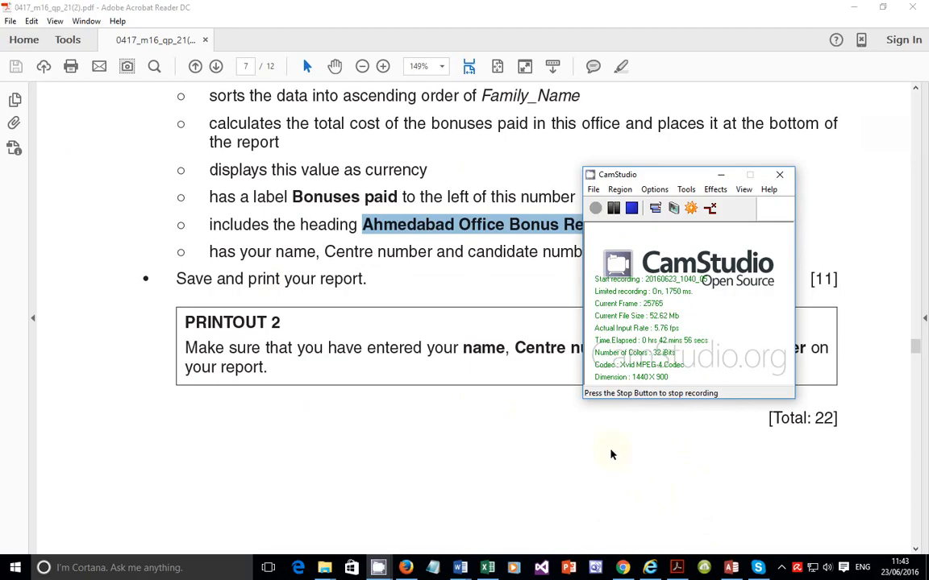
Step: Switch to the PDF question paper and review the question 22 report requirements
{"action": "left_click", "coordinate": [731, 568]}
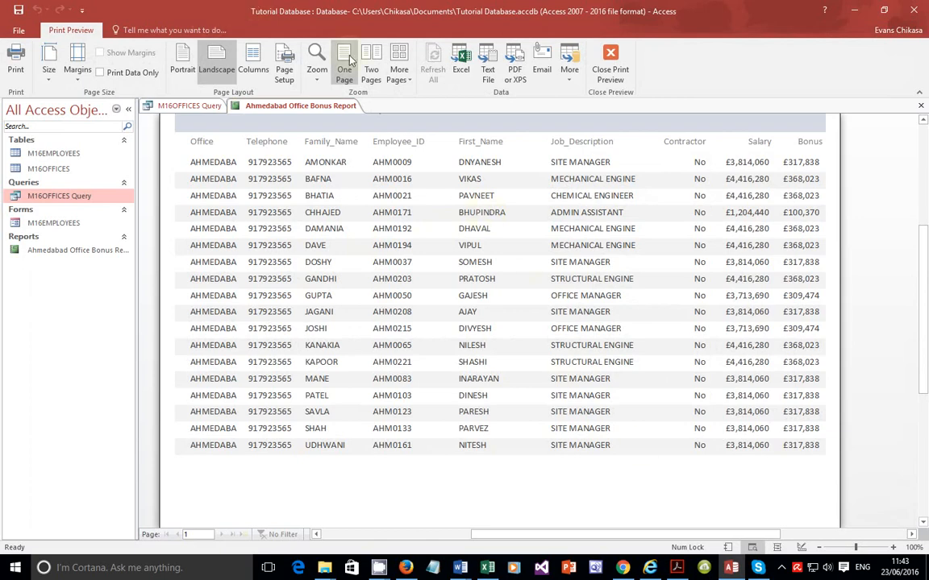
{"action": "left_click", "coordinate": [676, 567]}
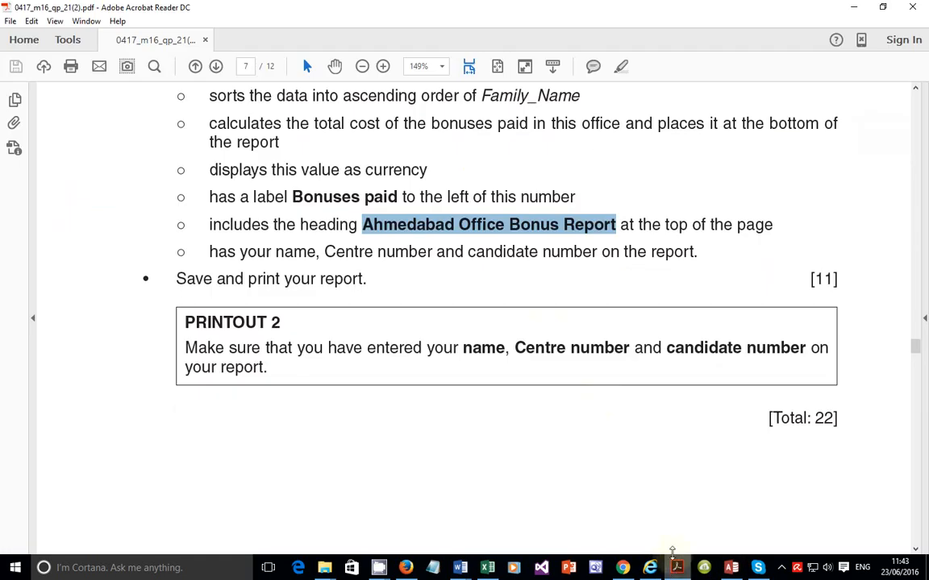
{"action": "scroll", "coordinate": [523, 307], "scroll_direction": "up", "scroll_amount": 1}
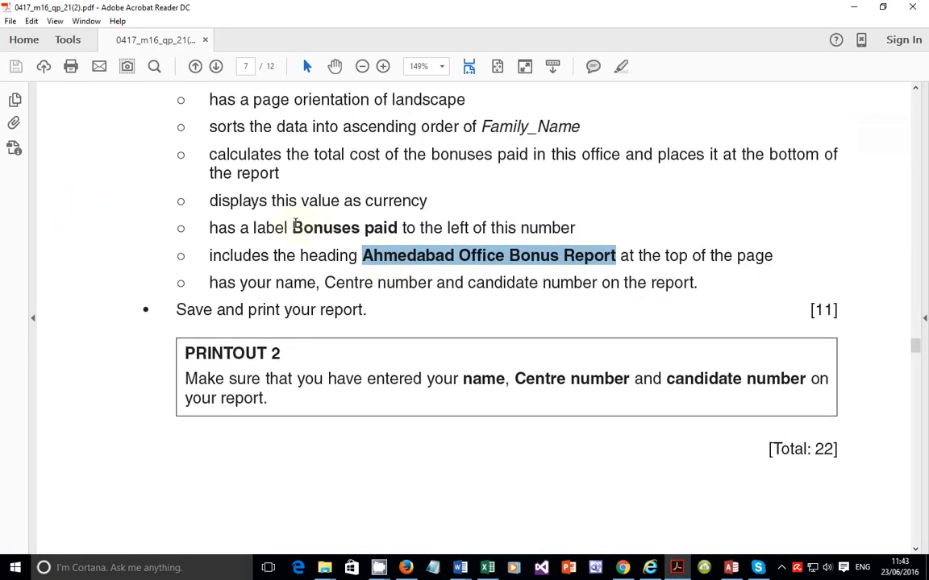
{"action": "scroll", "coordinate": [311, 219], "scroll_direction": "up", "scroll_amount": 1}
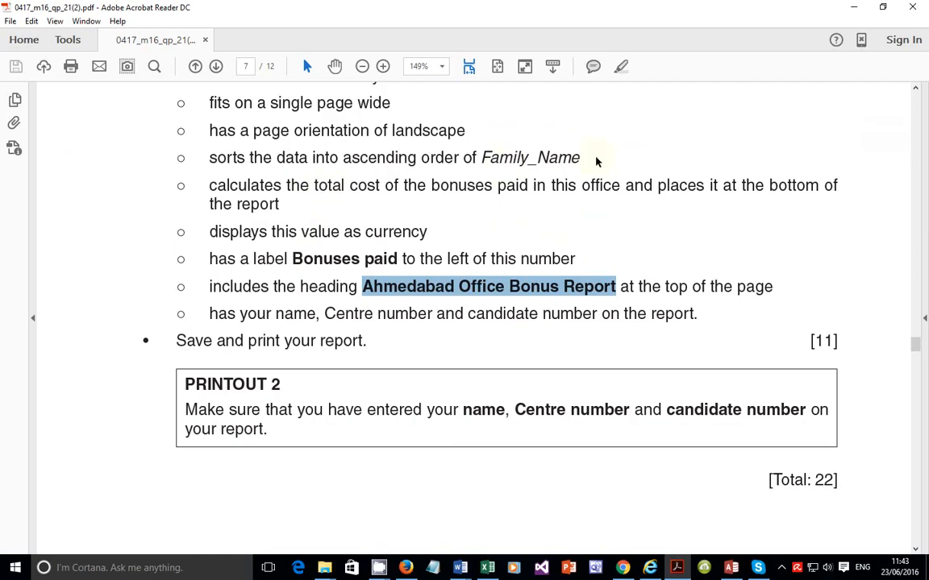
{"action": "left_click", "coordinate": [564, 166]}
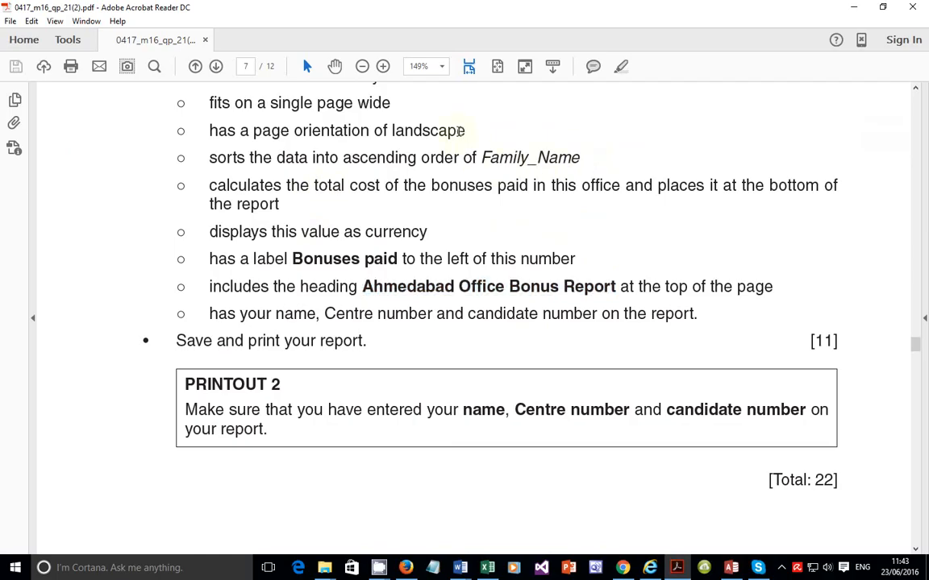
{"action": "left_click_drag", "start_coordinate": [470, 131], "coordinate": [421, 131]}
{"action": "scroll", "coordinate": [419, 137], "scroll_direction": "up", "scroll_amount": 3}
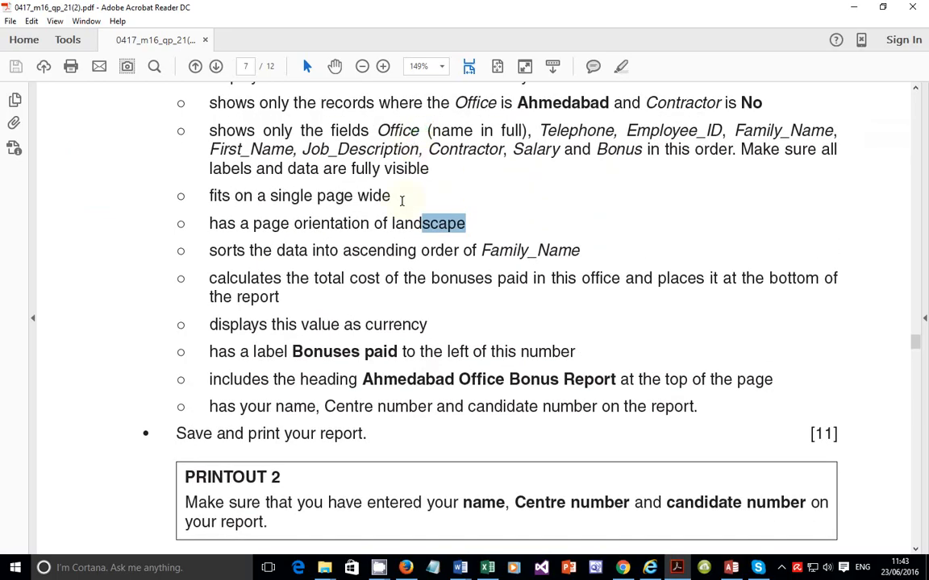
{"action": "left_click_drag", "start_coordinate": [395, 197], "coordinate": [316, 195]}
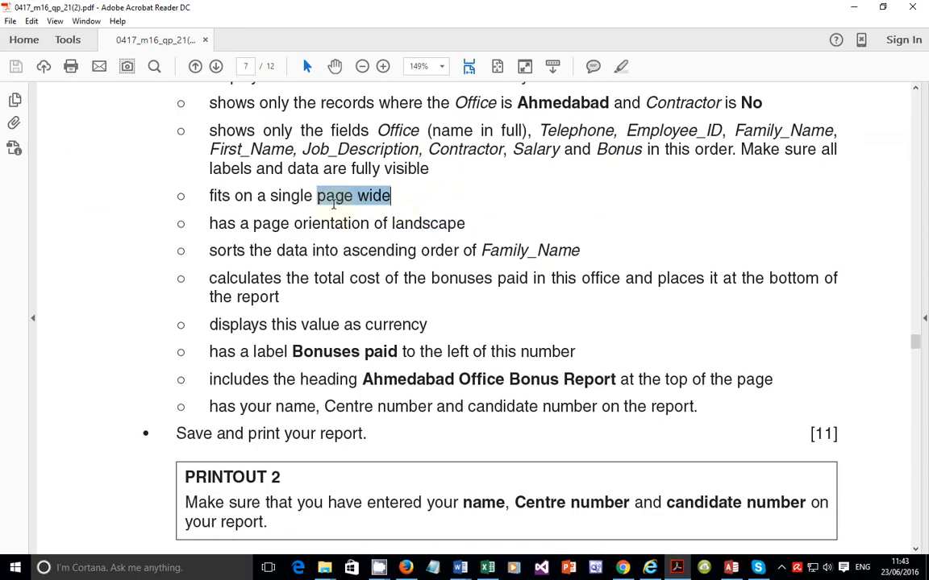
{"action": "left_click_drag", "start_coordinate": [430, 167], "coordinate": [237, 137]}
{"action": "scroll", "coordinate": [321, 169], "scroll_direction": "up", "scroll_amount": 1}
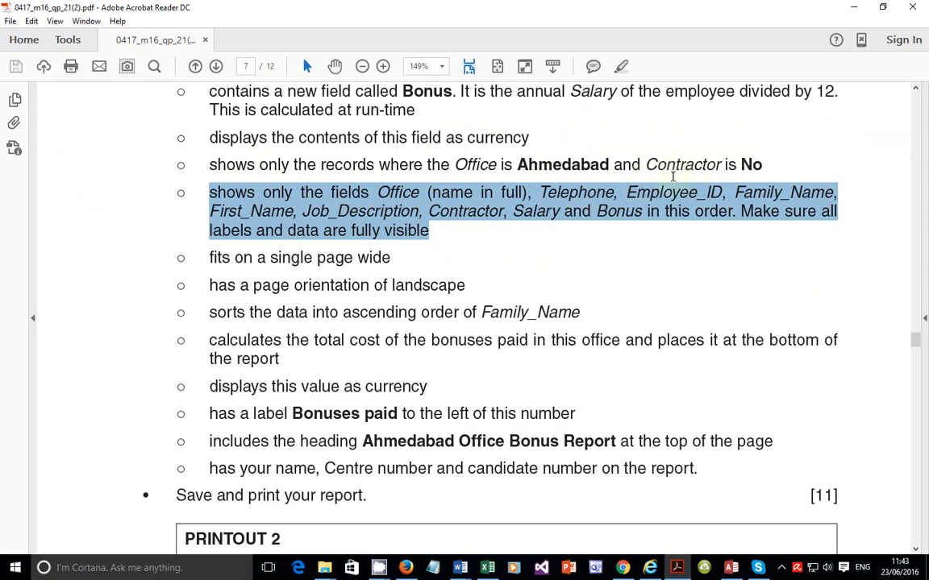
{"action": "left_click_drag", "start_coordinate": [672, 169], "coordinate": [762, 168]}
{"action": "scroll", "coordinate": [659, 177], "scroll_direction": "up", "scroll_amount": 1}
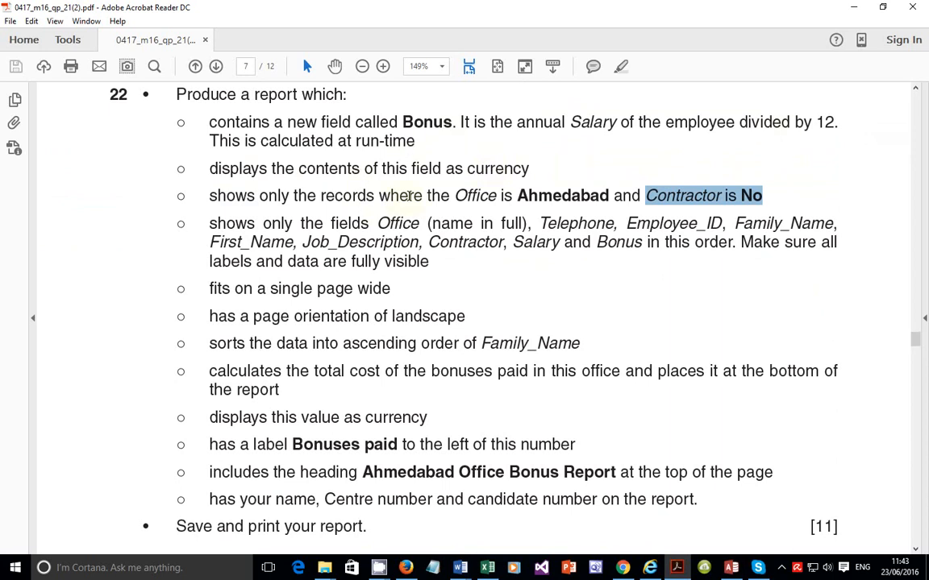
{"action": "scroll", "coordinate": [407, 191], "scroll_direction": "down", "scroll_amount": 5}
{"action": "scroll", "coordinate": [400, 207], "scroll_direction": "down", "scroll_amount": 1}
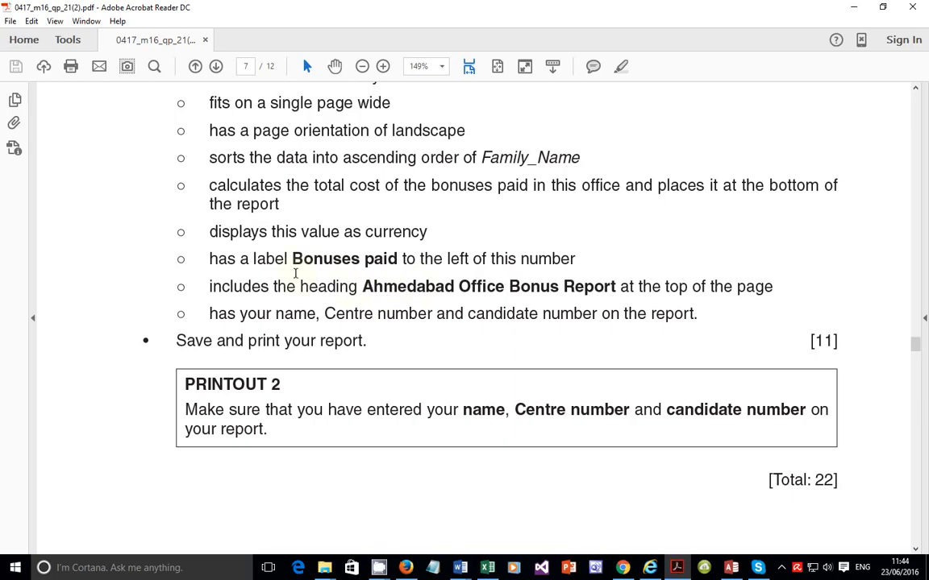
{"action": "left_click_drag", "start_coordinate": [209, 259], "coordinate": [546, 262]}
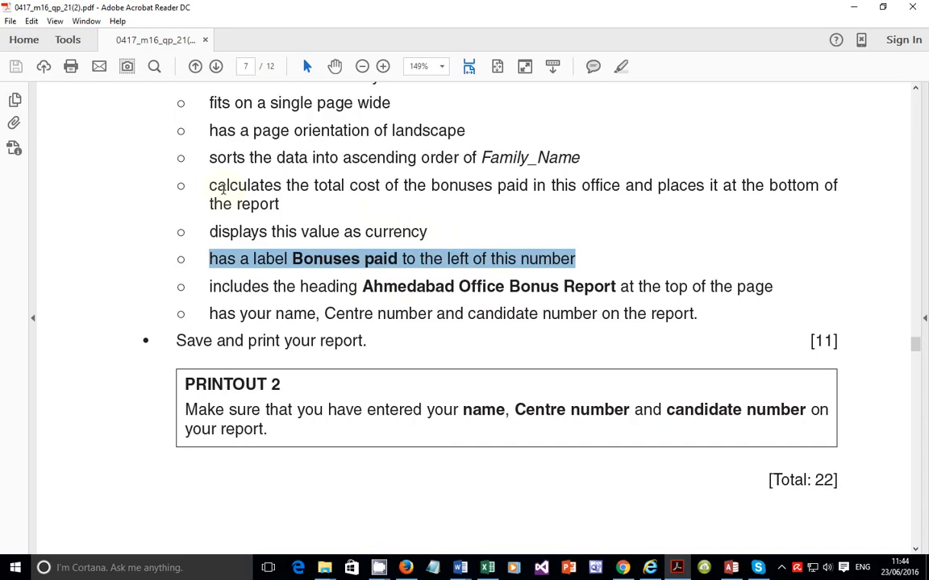
{"action": "left_click_drag", "start_coordinate": [210, 186], "coordinate": [279, 202]}
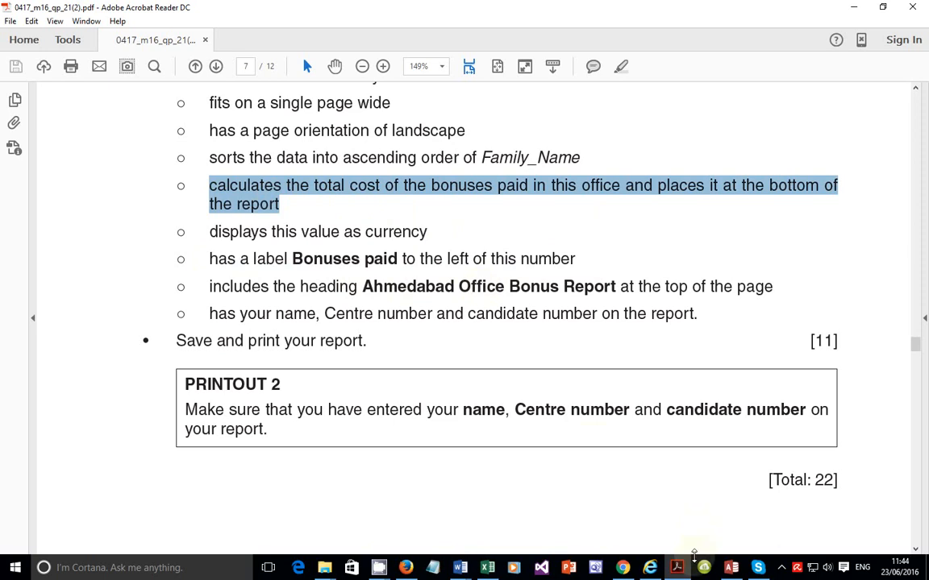
Step: Open the Ahmedabad Office Bonus Report in Design View and enlarge the Report Footer section
{"action": "left_click", "coordinate": [678, 568]}
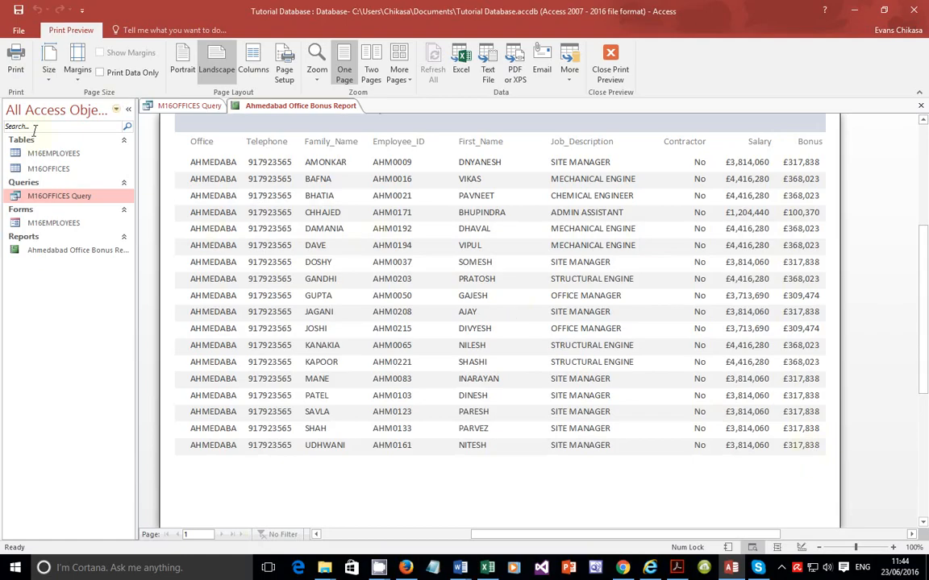
{"action": "right_click", "coordinate": [63, 254]}
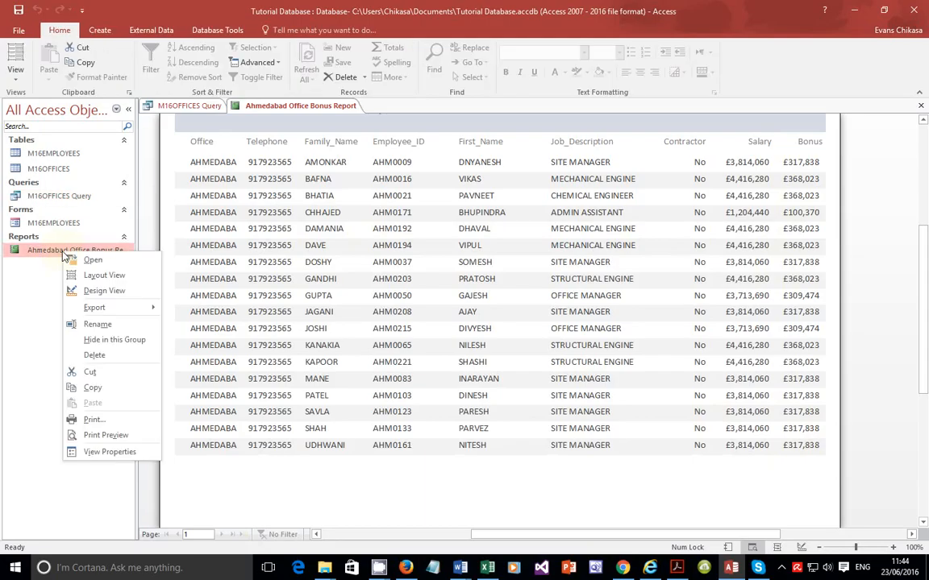
{"action": "left_click", "coordinate": [101, 295]}
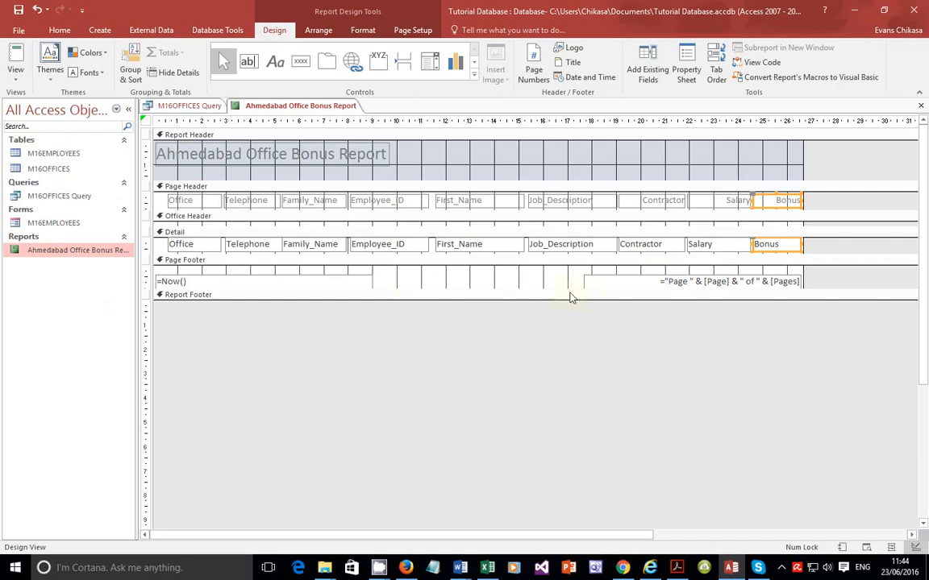
{"action": "left_click_drag", "start_coordinate": [583, 300], "coordinate": [579, 327]}
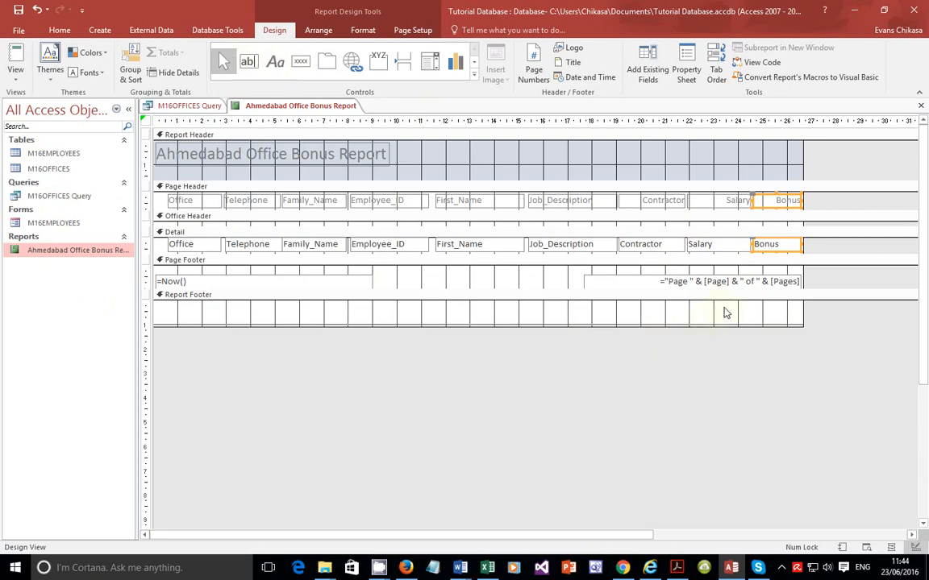
Step: Add a text box with its label to the Report Footer below the Contractor and Salary columns, widening the label
{"action": "left_click", "coordinate": [249, 61]}
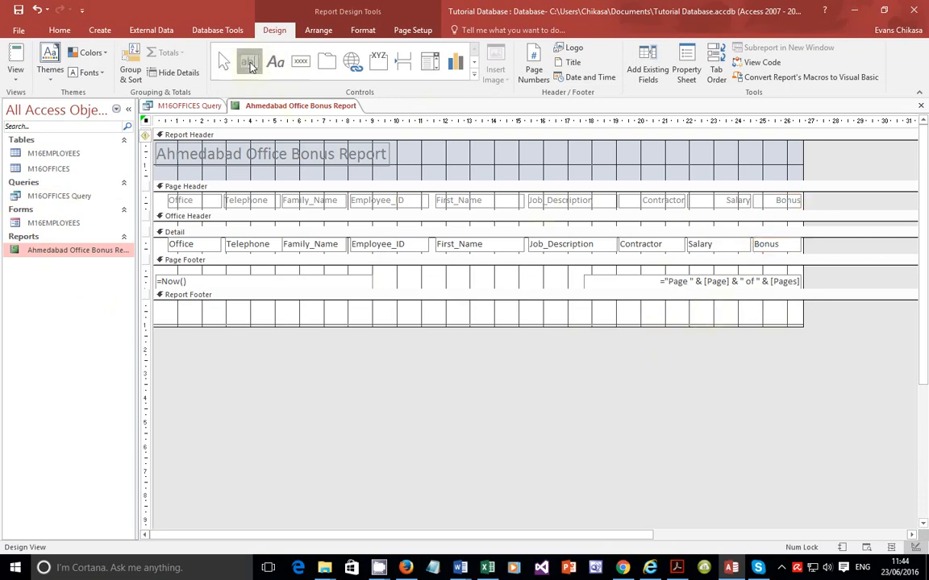
{"action": "left_click", "coordinate": [691, 306]}
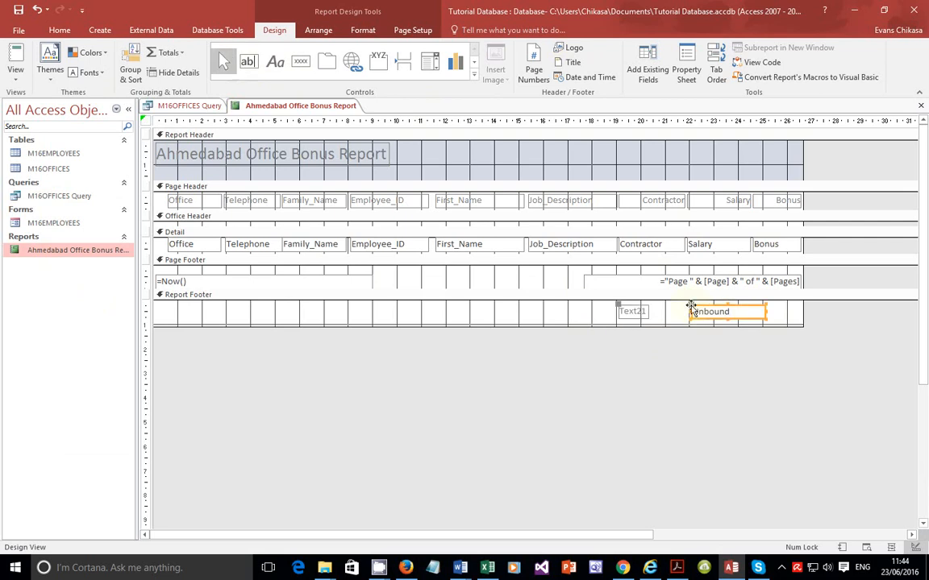
{"action": "left_click", "coordinate": [648, 312]}
{"action": "left_click_drag", "start_coordinate": [649, 311], "coordinate": [669, 311]}
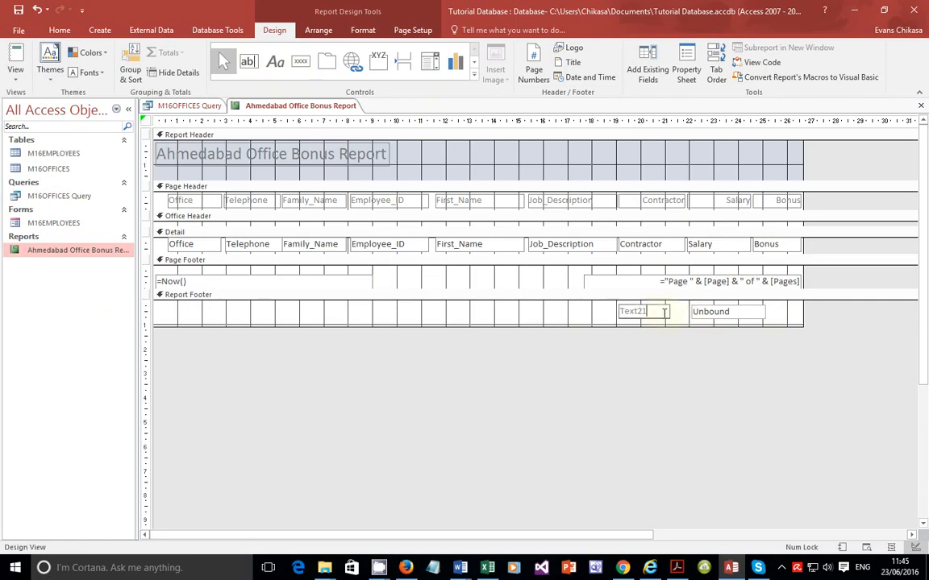
Step: Check the required label wording in the question paper and rename the footer label Bonuses Paid
{"action": "double_click", "coordinate": [649, 311]}
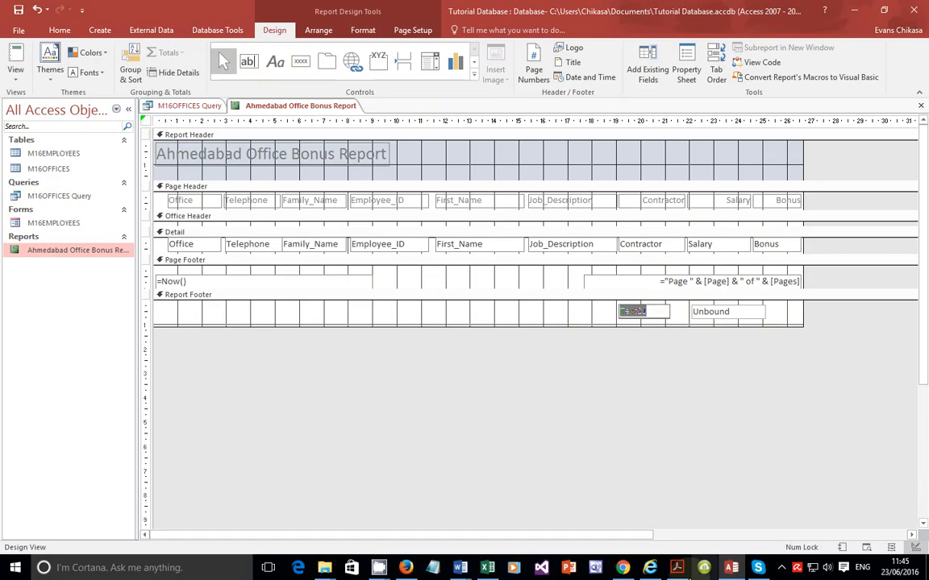
{"action": "key", "text": "alt+Tab"}
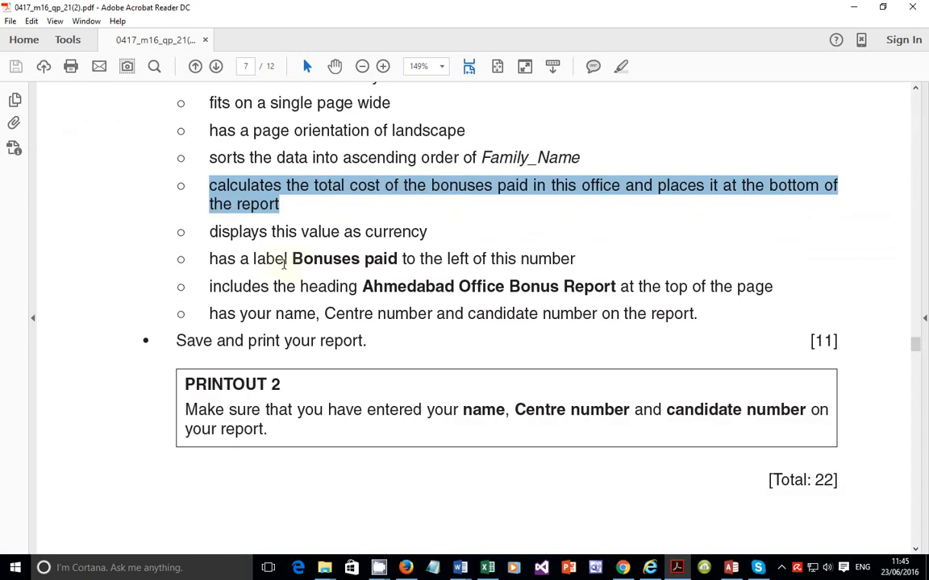
{"action": "left_click_drag", "start_coordinate": [291, 259], "coordinate": [398, 259]}
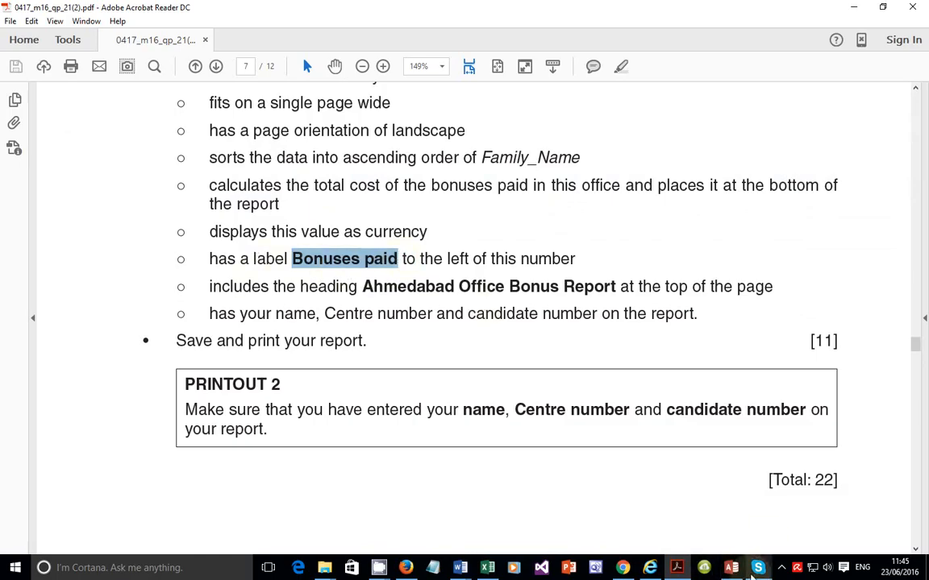
{"action": "left_click", "coordinate": [732, 569]}
{"action": "type", "text": "B"}
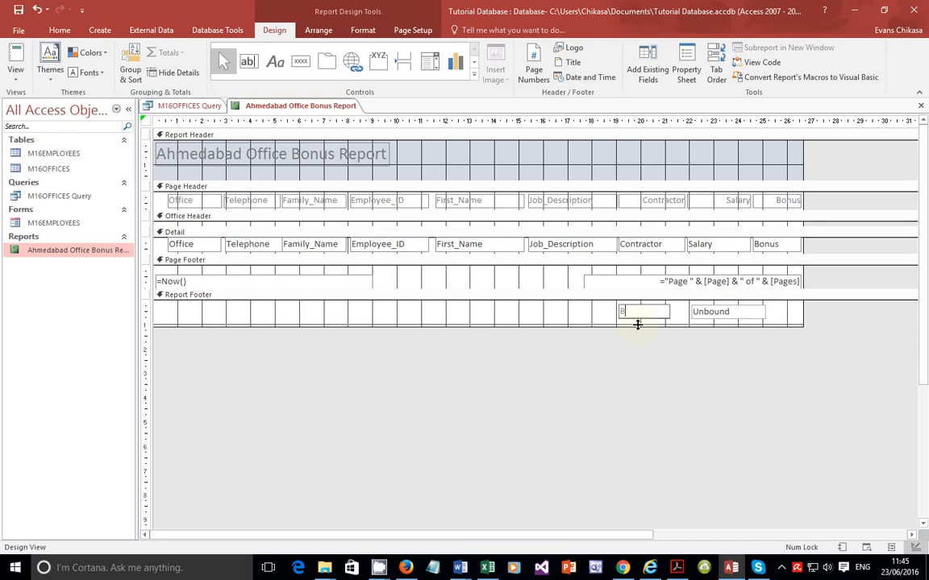
{"action": "type", "text": "onuses Paid"}
Step: Enter the formula =sum([Bonus]) in the footer text box and switch to print preview
{"action": "left_click", "coordinate": [726, 316]}
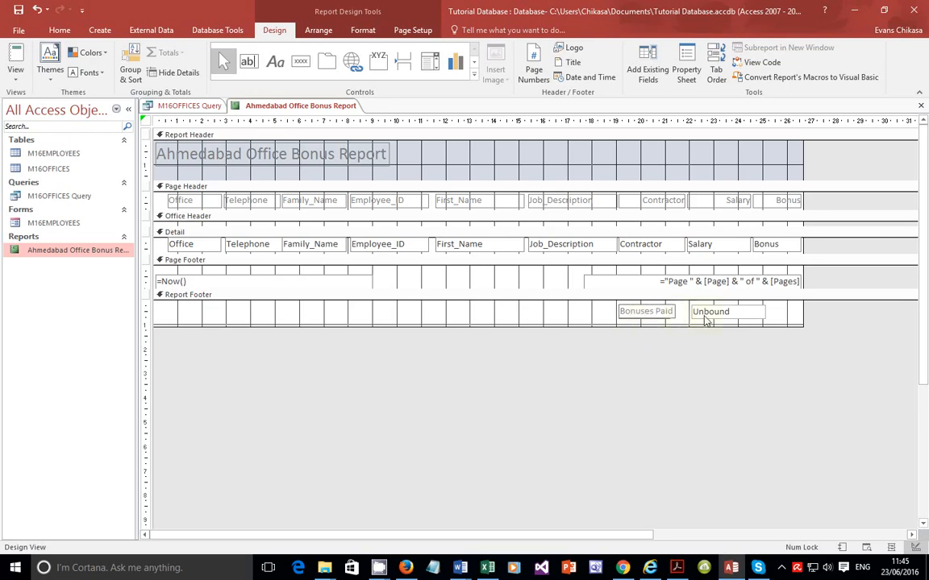
{"action": "left_click", "coordinate": [728, 314]}
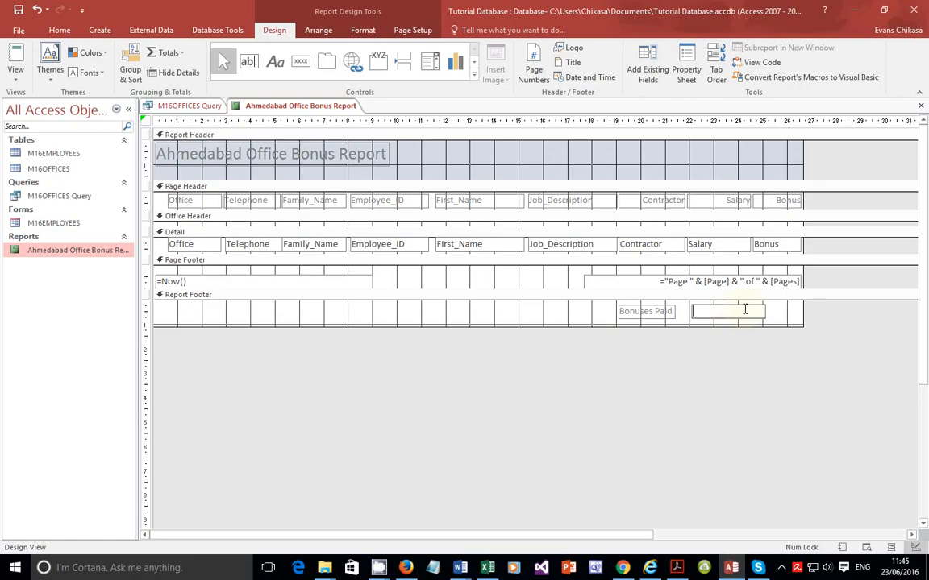
{"action": "type", "text": "sum([Bonus"}
{"action": "left_click_drag", "start_coordinate": [757, 310], "coordinate": [697, 313]}
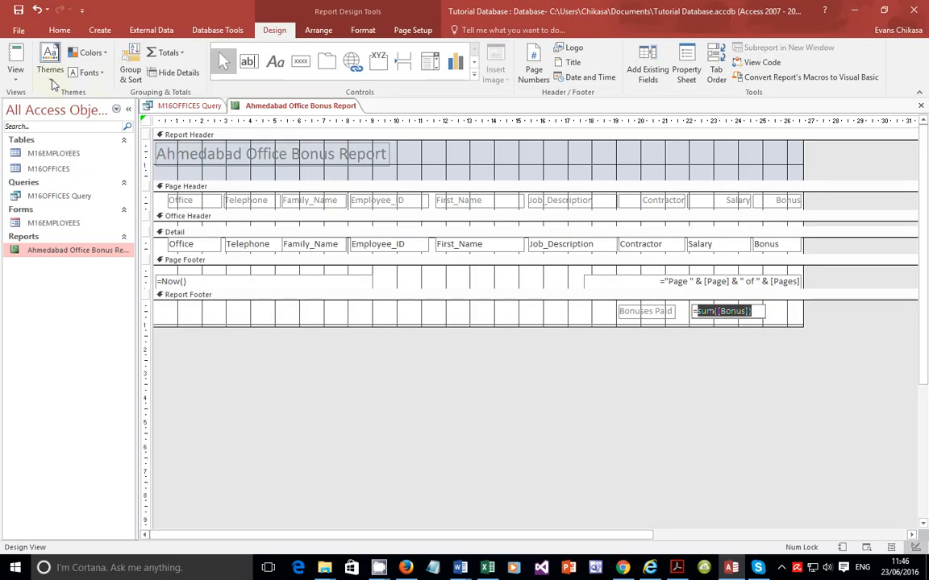
{"action": "left_click", "coordinate": [15, 72]}
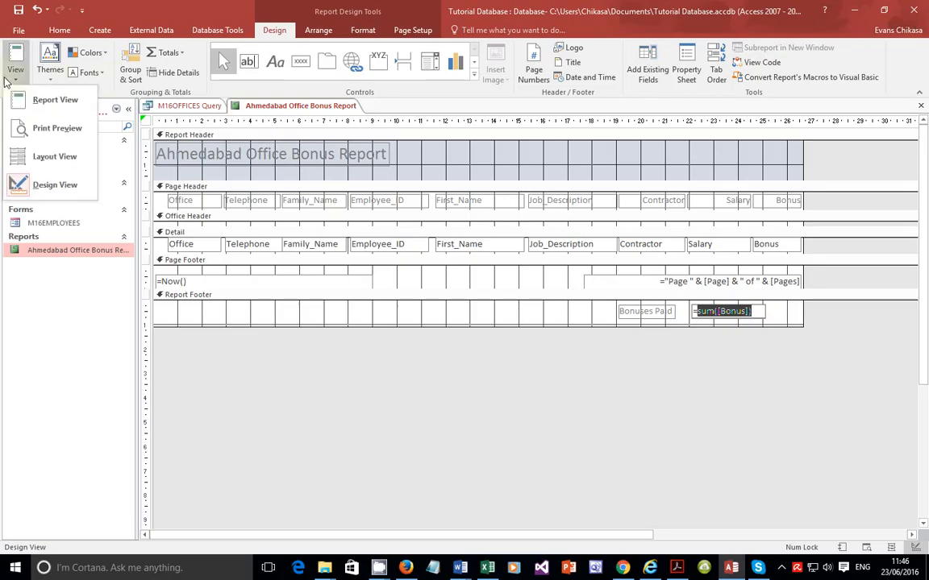
{"action": "left_click", "coordinate": [56, 130]}
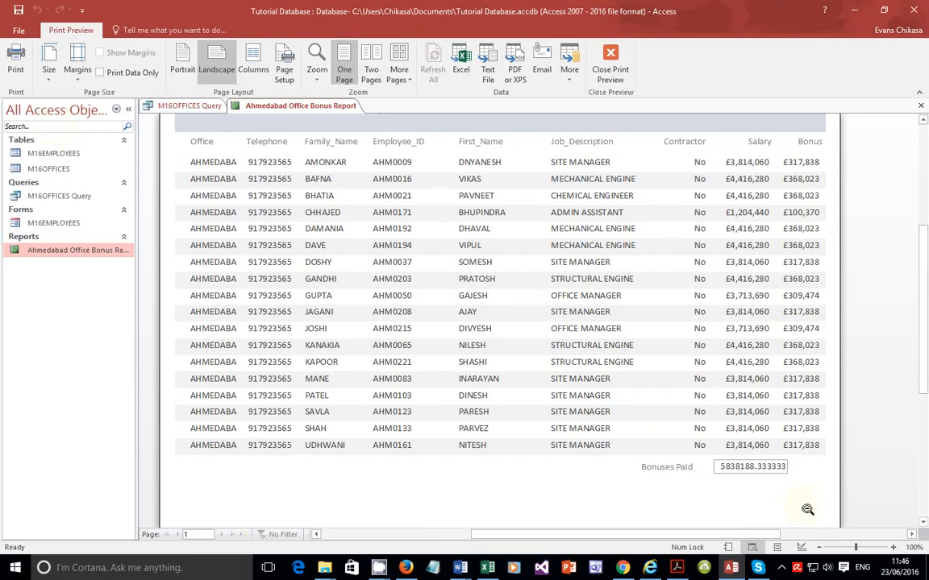
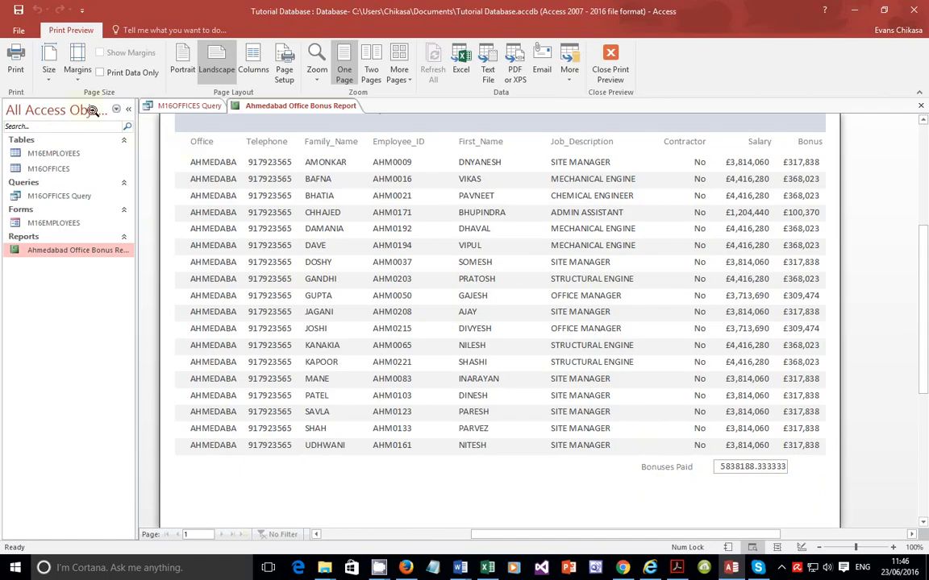
Step: Set the Bonuses Paid total text box's decimal places to 0 and check the report in print preview
{"action": "left_click", "coordinate": [610, 64]}
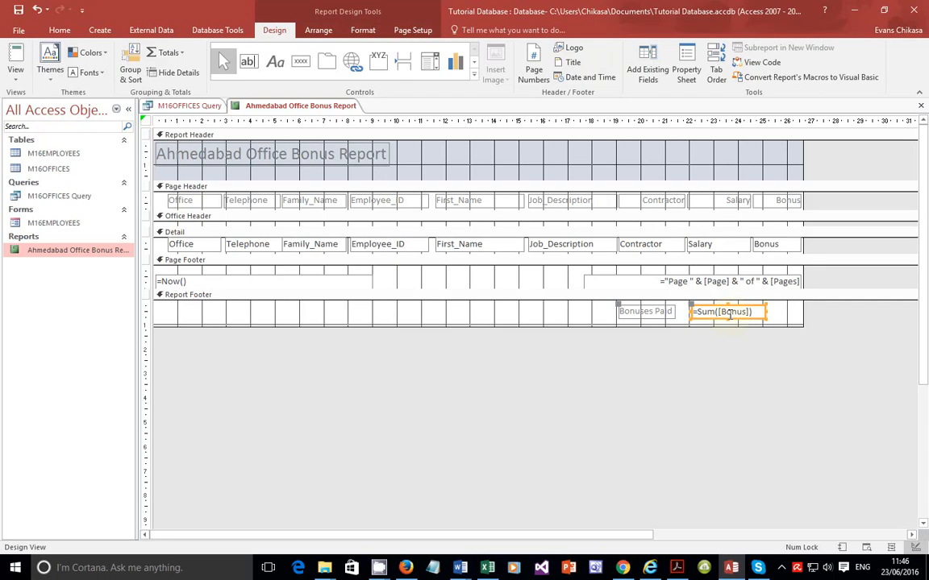
{"action": "right_click", "coordinate": [730, 312]}
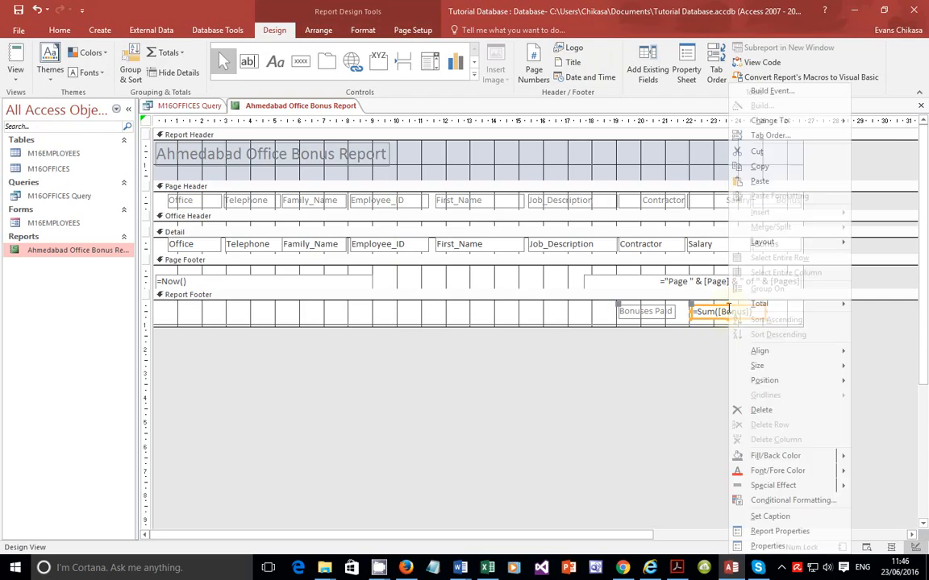
{"action": "left_click", "coordinate": [769, 546]}
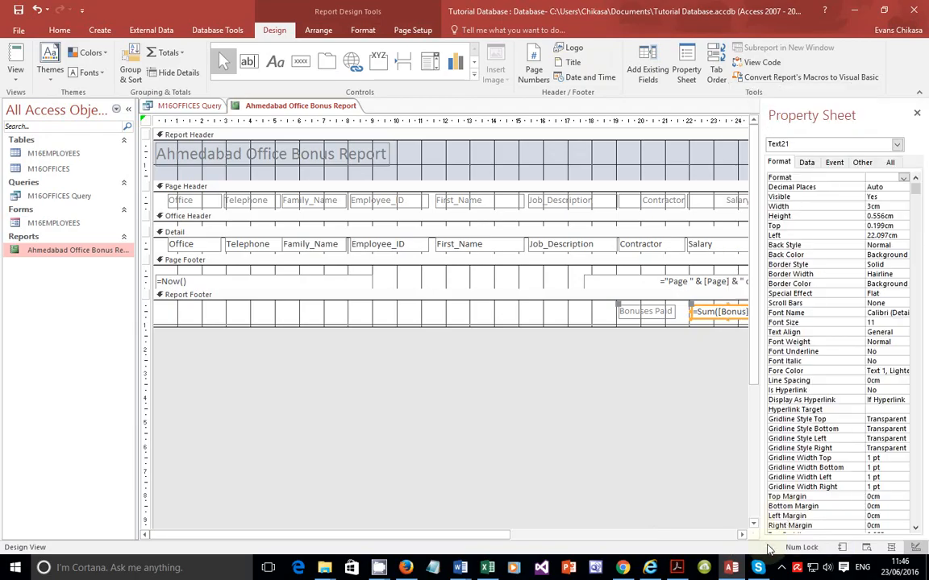
{"action": "left_click", "coordinate": [904, 187]}
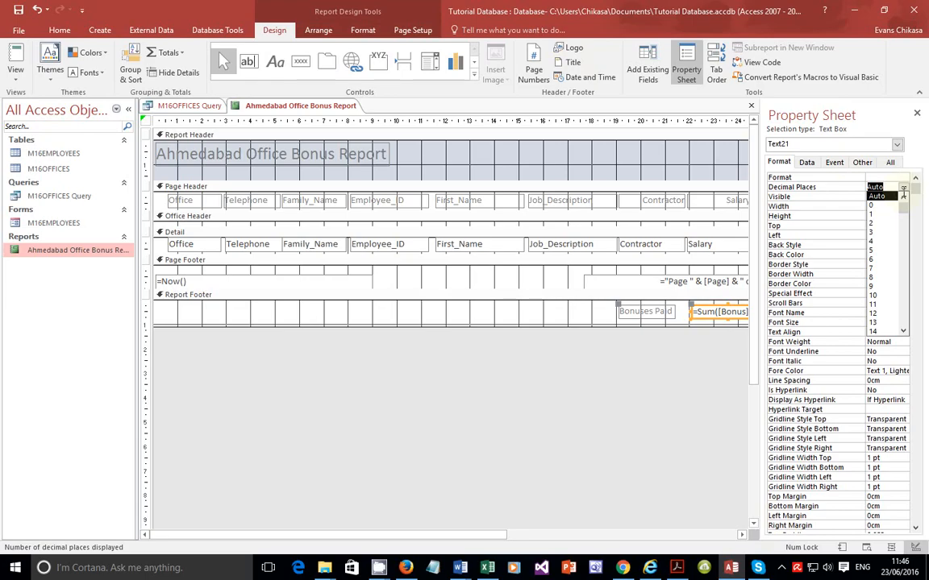
{"action": "left_click", "coordinate": [904, 187]}
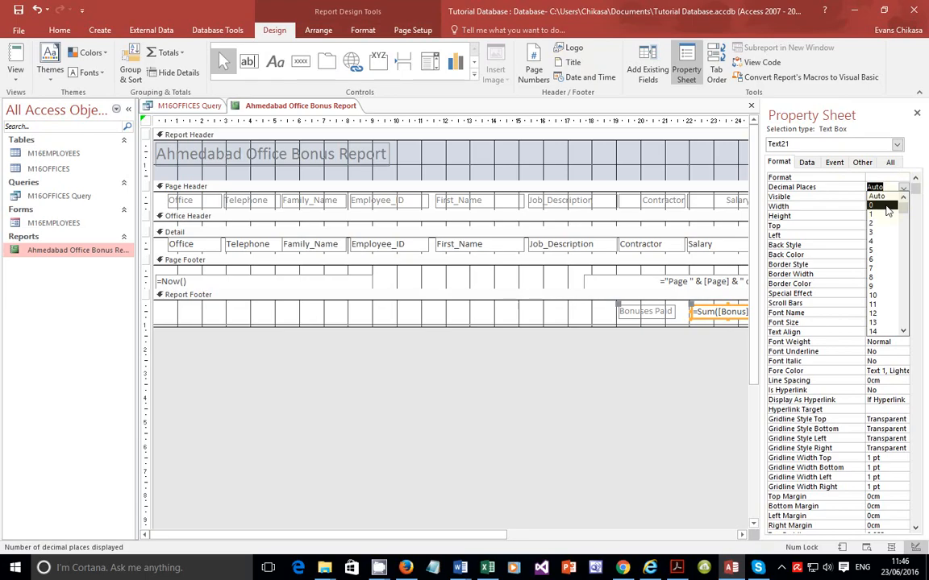
{"action": "left_click", "coordinate": [886, 206]}
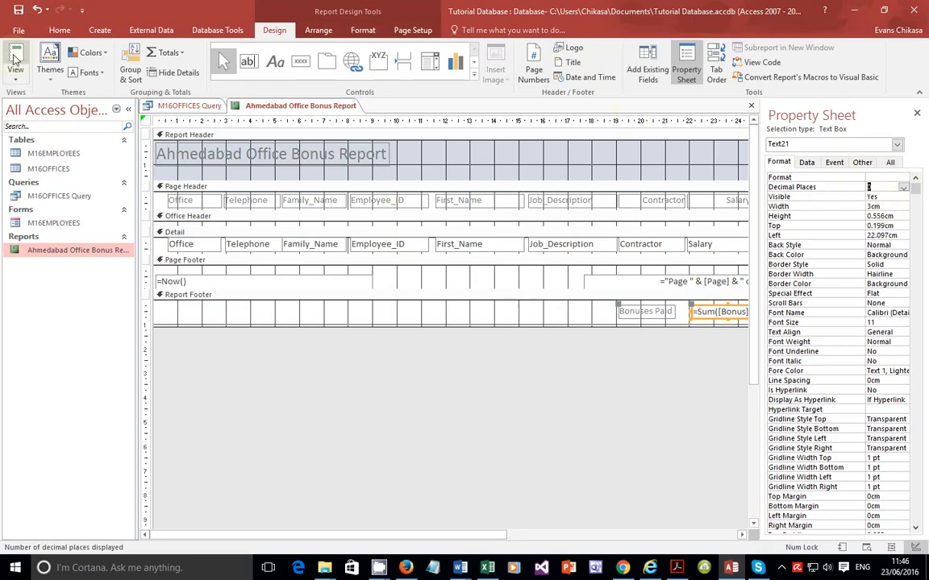
{"action": "left_click", "coordinate": [14, 77]}
{"action": "left_click", "coordinate": [74, 122]}
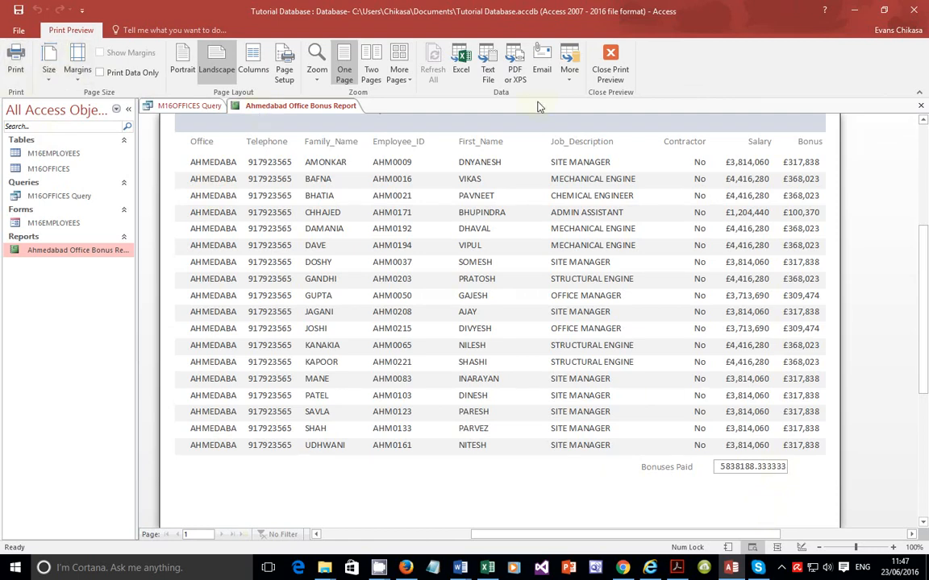
{"action": "left_click", "coordinate": [610, 66]}
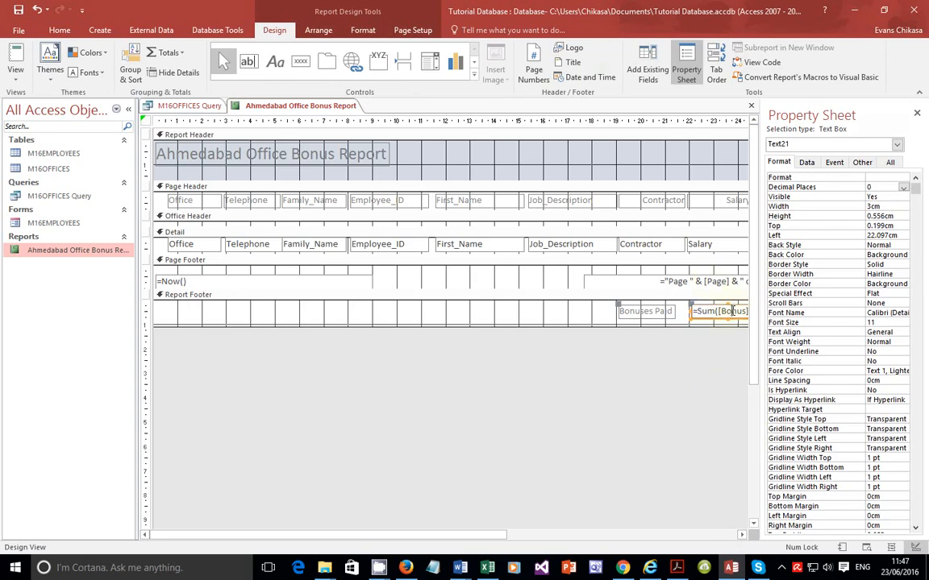
{"action": "left_click", "coordinate": [732, 311]}
{"action": "double_click", "coordinate": [735, 311]}
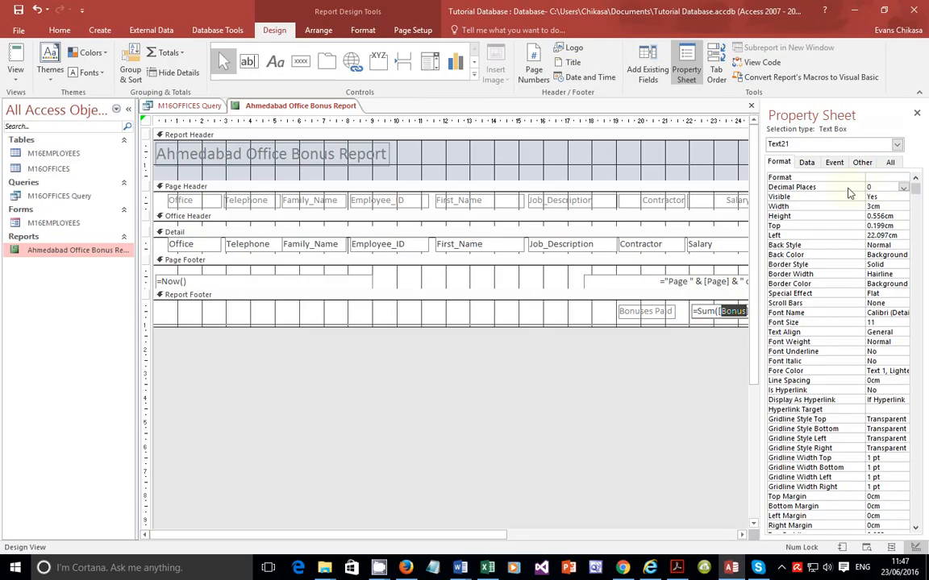
{"action": "left_click", "coordinate": [708, 308]}
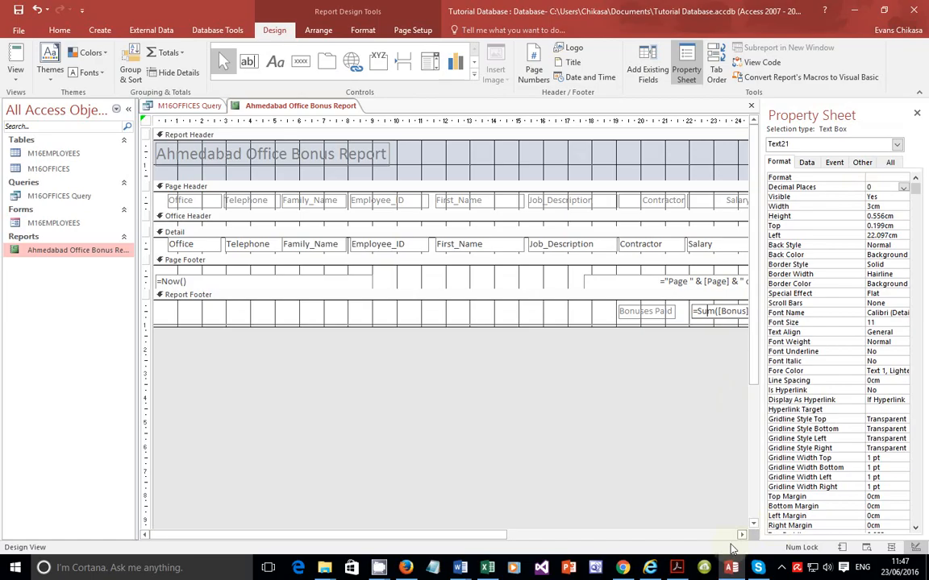
{"action": "mouse_move", "coordinate": [686, 565]}
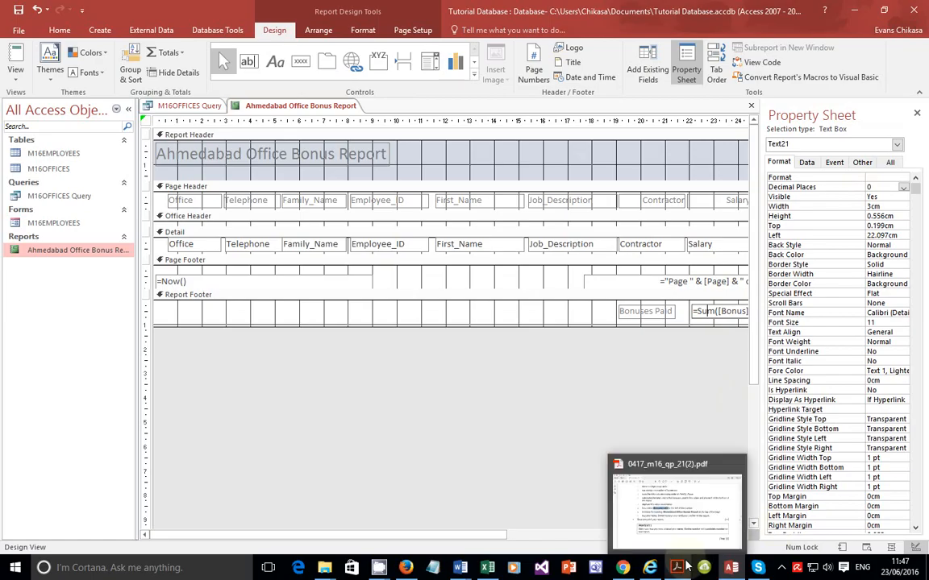
{"action": "left_click", "coordinate": [781, 568]}
{"action": "left_click", "coordinate": [805, 494]}
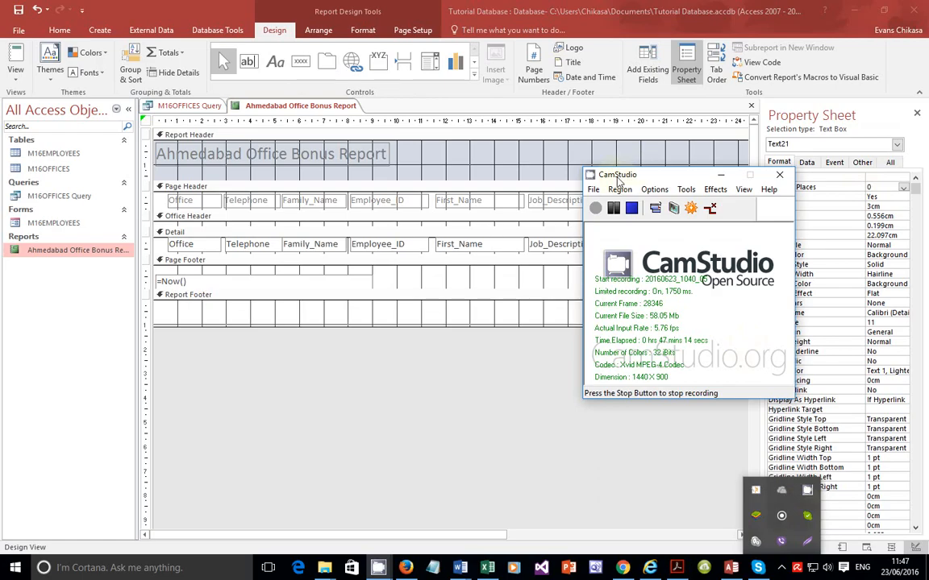
{"action": "left_click", "coordinate": [611, 211]}
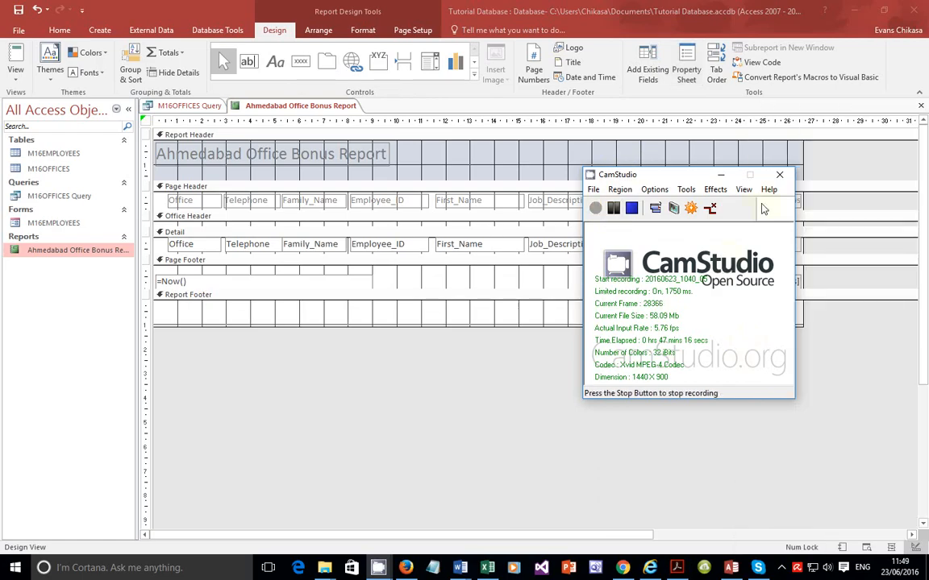
{"action": "left_click", "coordinate": [721, 177]}
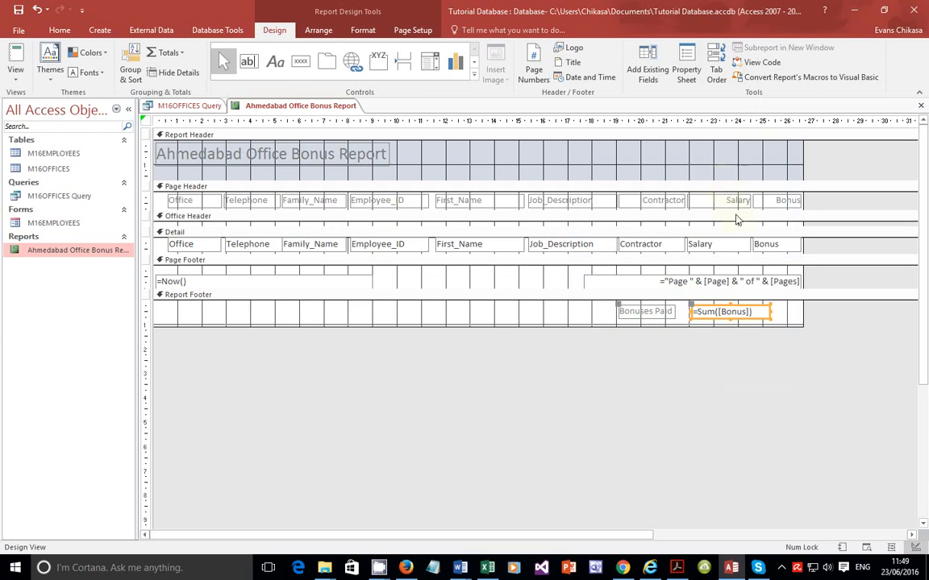
Step: Open the total text box's properties and preview the report again
{"action": "right_click", "coordinate": [736, 313]}
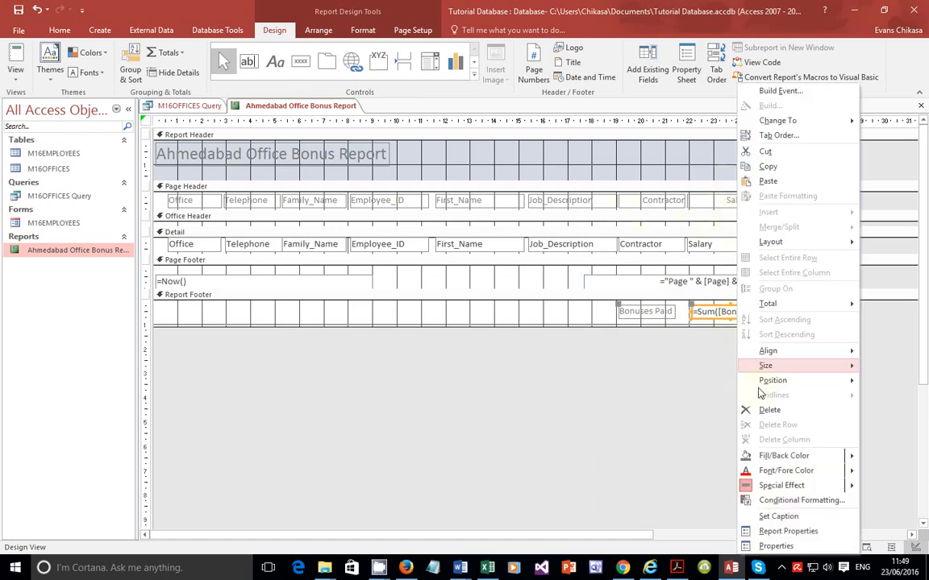
{"action": "left_click", "coordinate": [776, 546]}
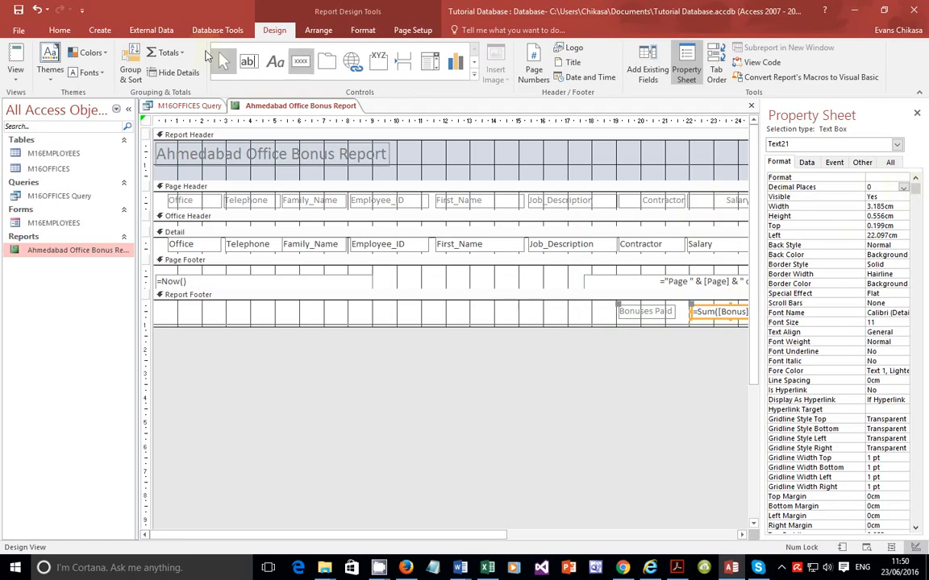
{"action": "left_click", "coordinate": [16, 71]}
{"action": "left_click", "coordinate": [28, 137]}
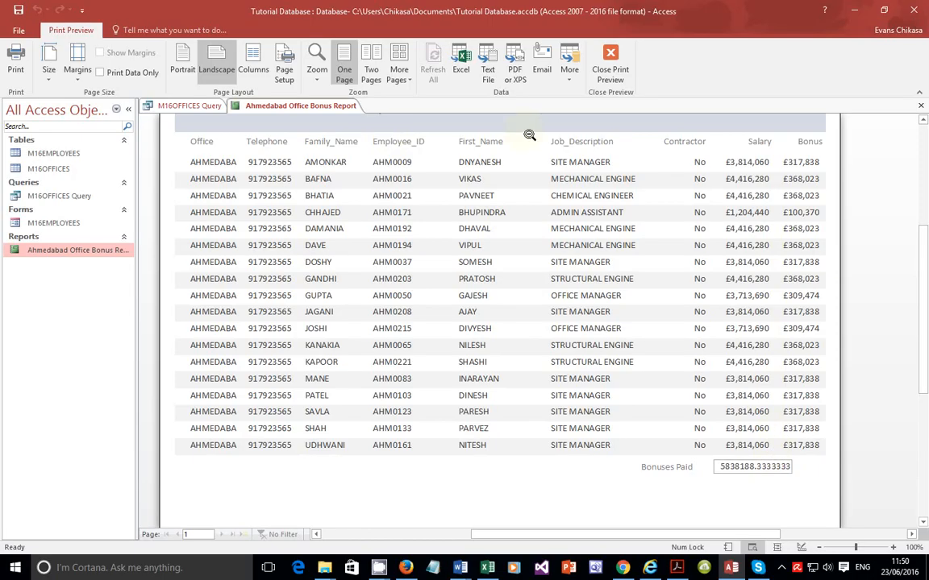
{"action": "left_click", "coordinate": [615, 80]}
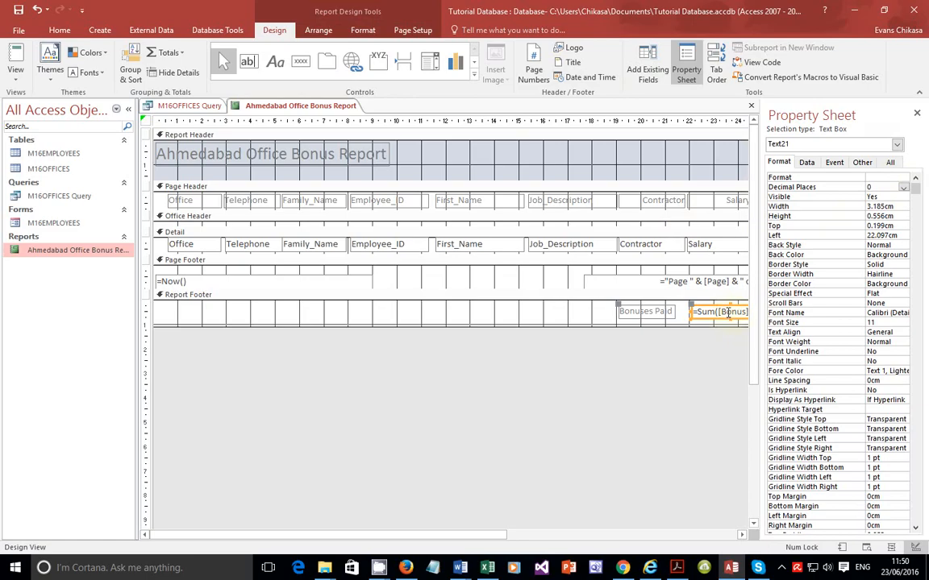
Step: Narrow the Bonuses Paid total text box and check it in print preview
{"action": "left_click", "coordinate": [917, 114]}
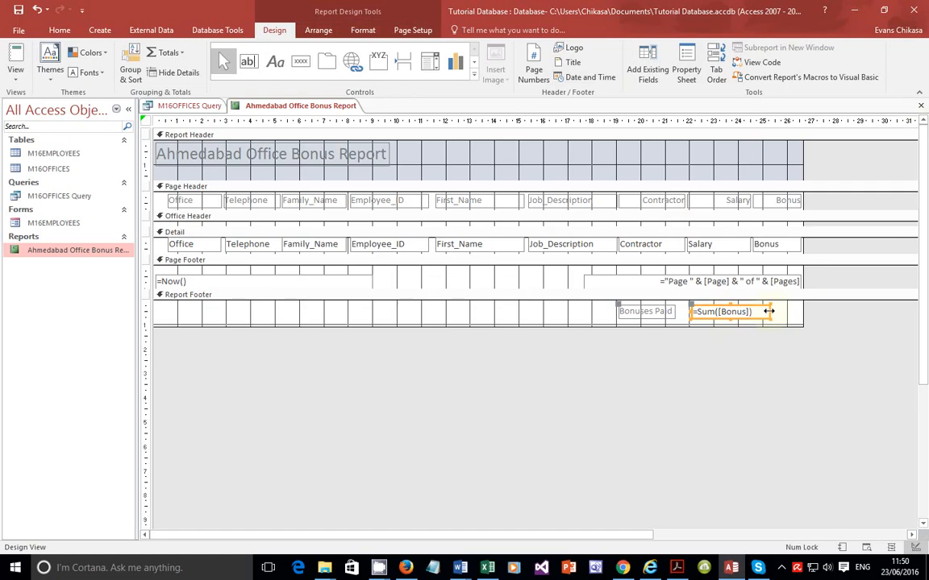
{"action": "left_click", "coordinate": [759, 312]}
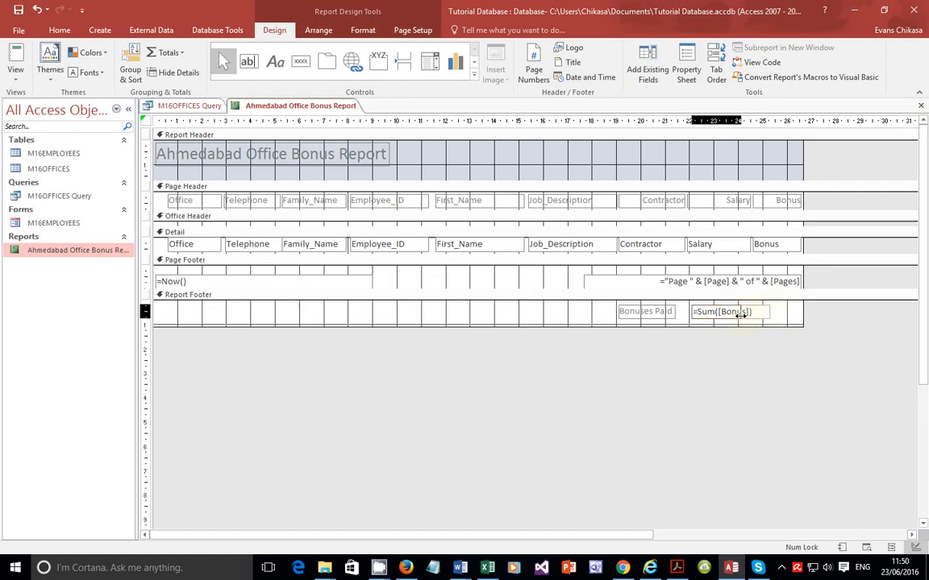
{"action": "left_click_drag", "start_coordinate": [736, 315], "coordinate": [736, 315]}
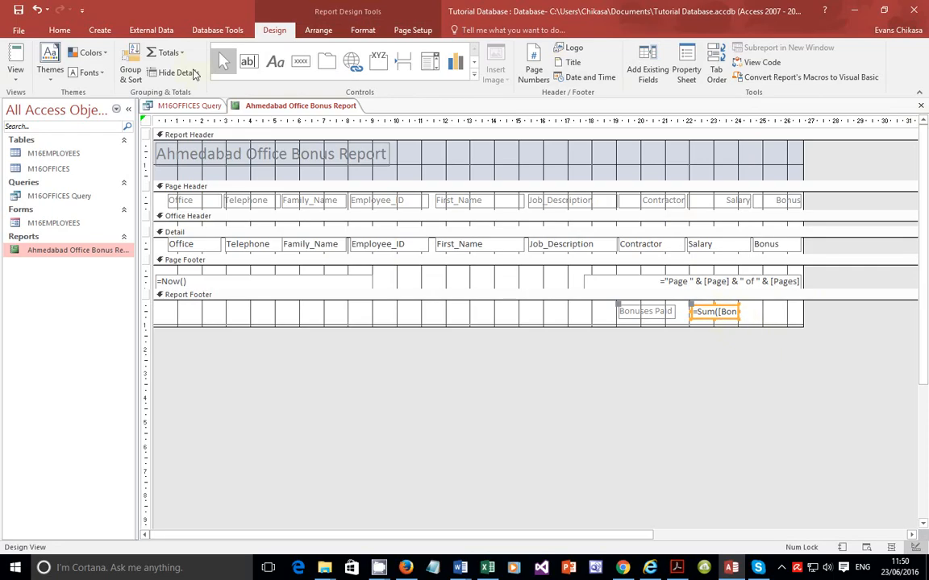
{"action": "left_click", "coordinate": [16, 71]}
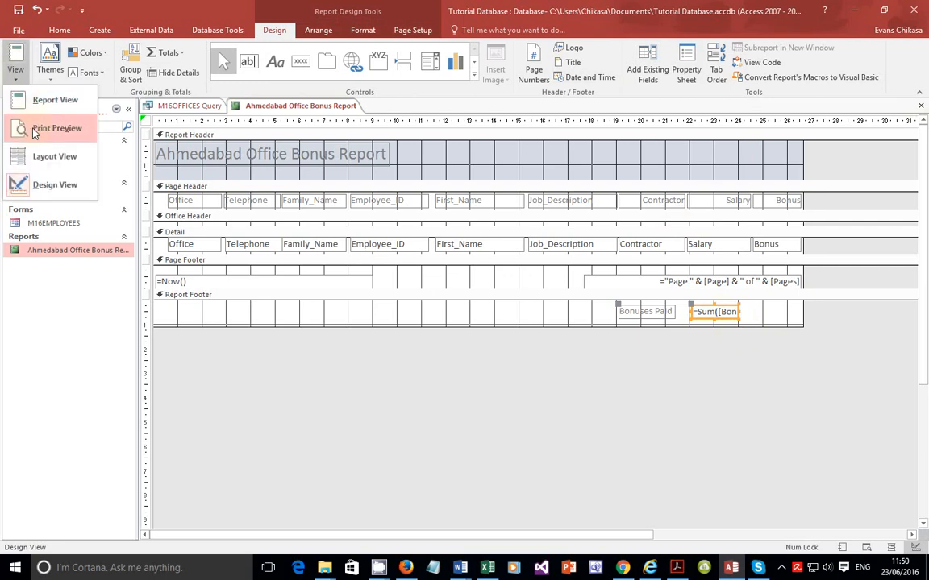
{"action": "left_click", "coordinate": [34, 134]}
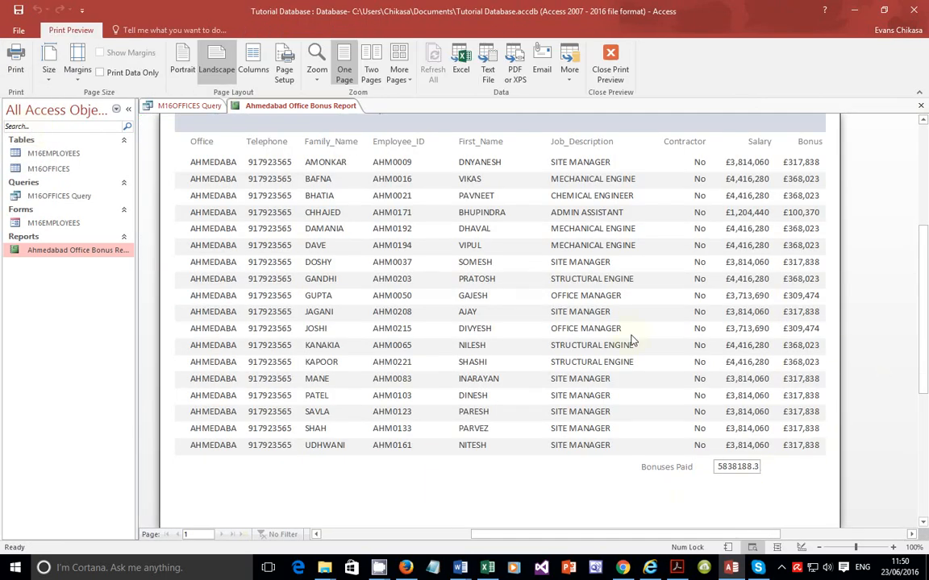
{"action": "left_click", "coordinate": [608, 63]}
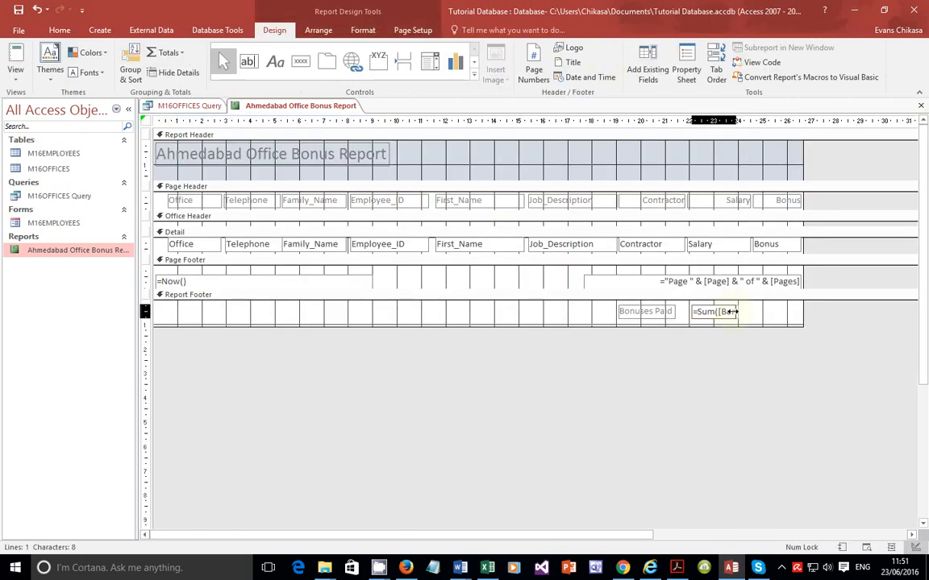
{"action": "left_click", "coordinate": [16, 76]}
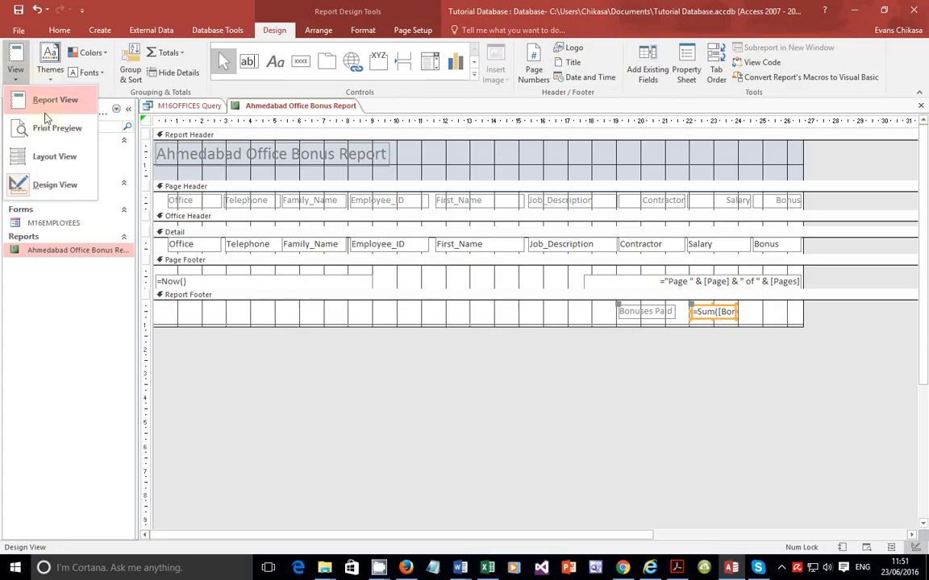
{"action": "left_click", "coordinate": [35, 123]}
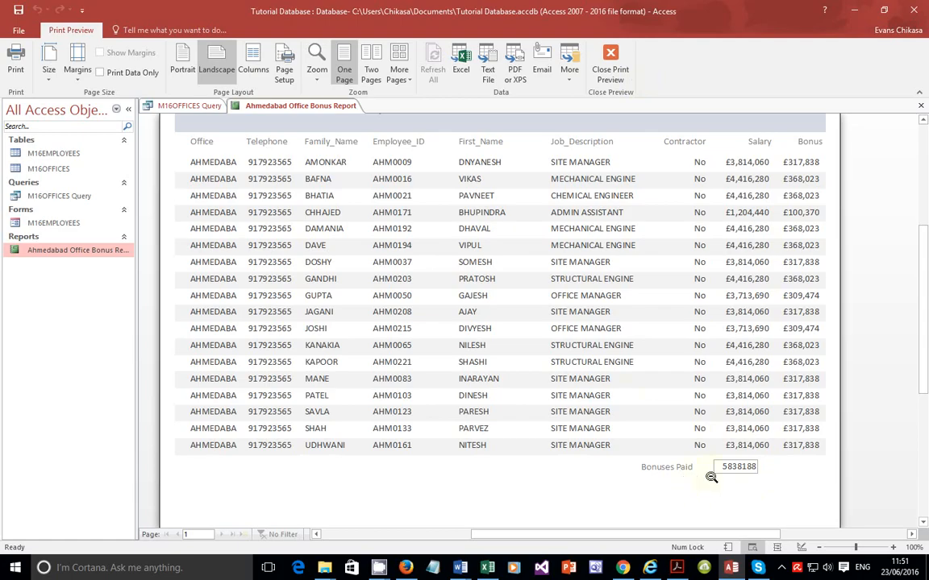
{"action": "left_click", "coordinate": [611, 69]}
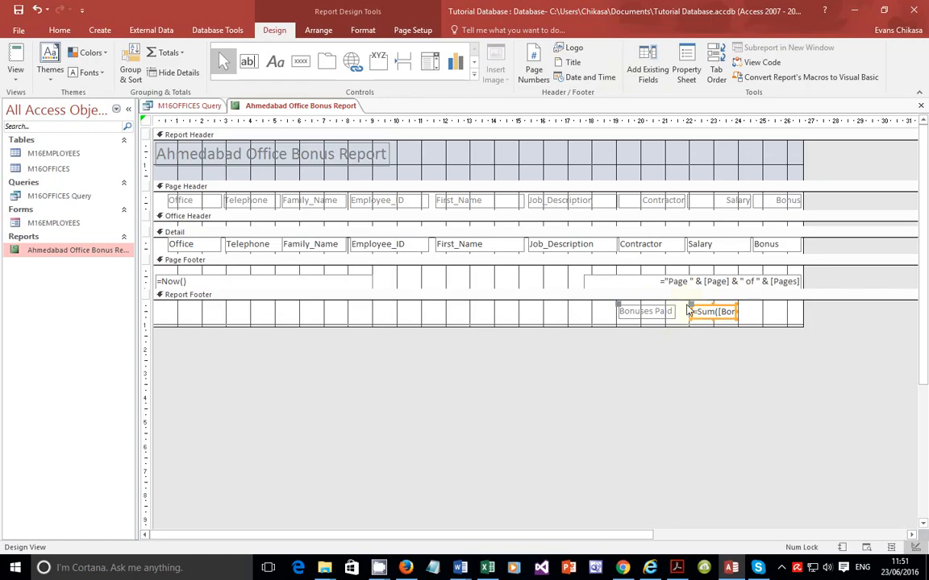
Step: Move the Bonuses Paid label and total text box right, under the Bonus column, and preview the report
{"action": "left_click", "coordinate": [655, 310], "text": "shift"}
{"action": "left_click_drag", "start_coordinate": [696, 306], "coordinate": [761, 305]}
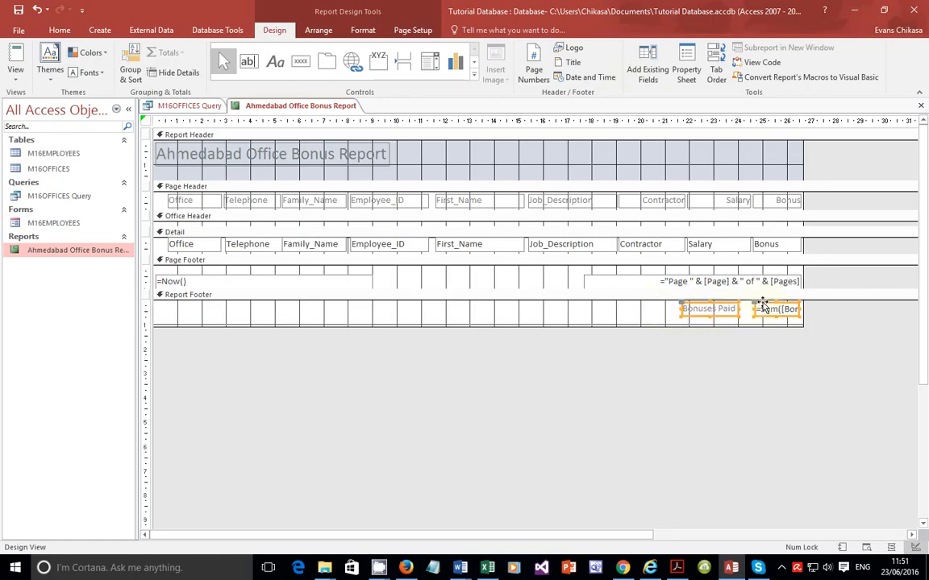
{"action": "left_click", "coordinate": [16, 75]}
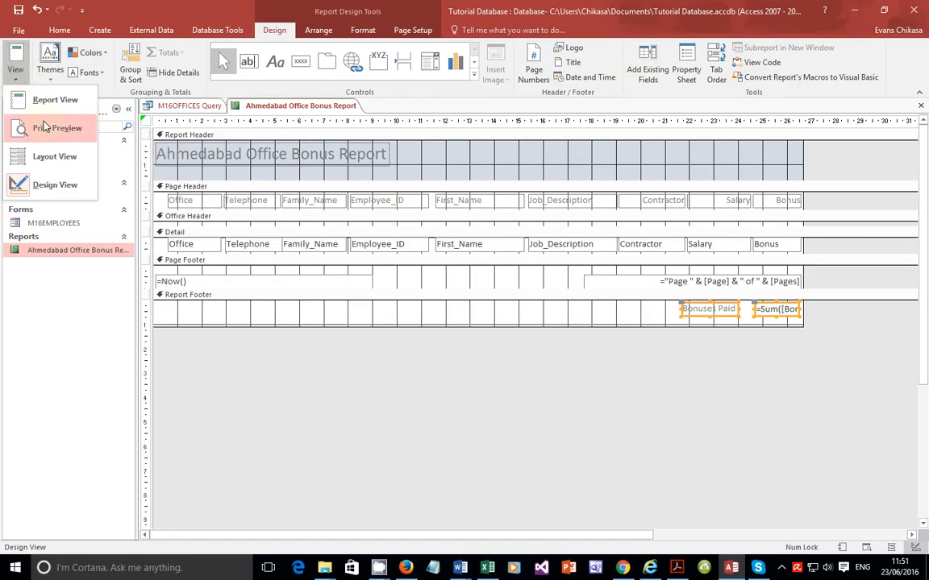
{"action": "left_click", "coordinate": [46, 126]}
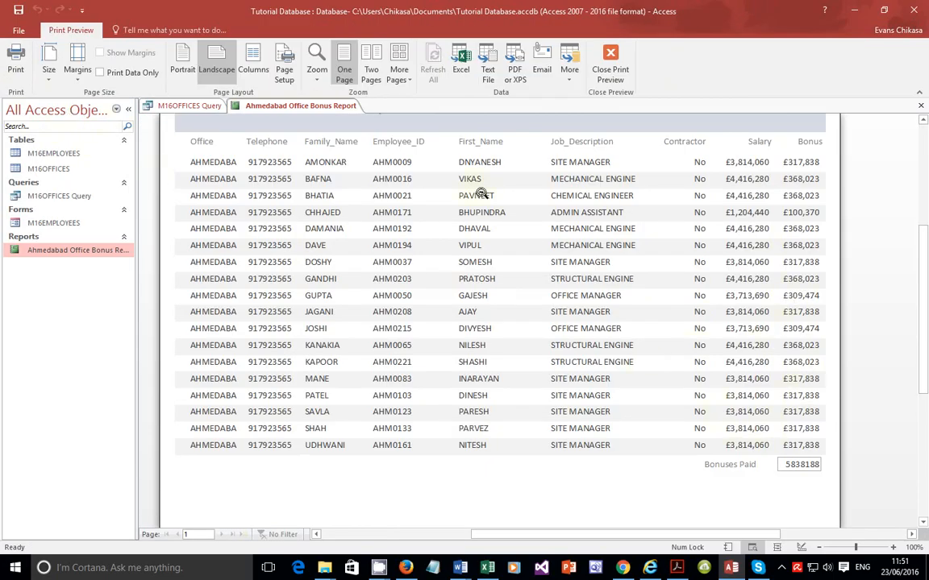
{"action": "left_click", "coordinate": [610, 69]}
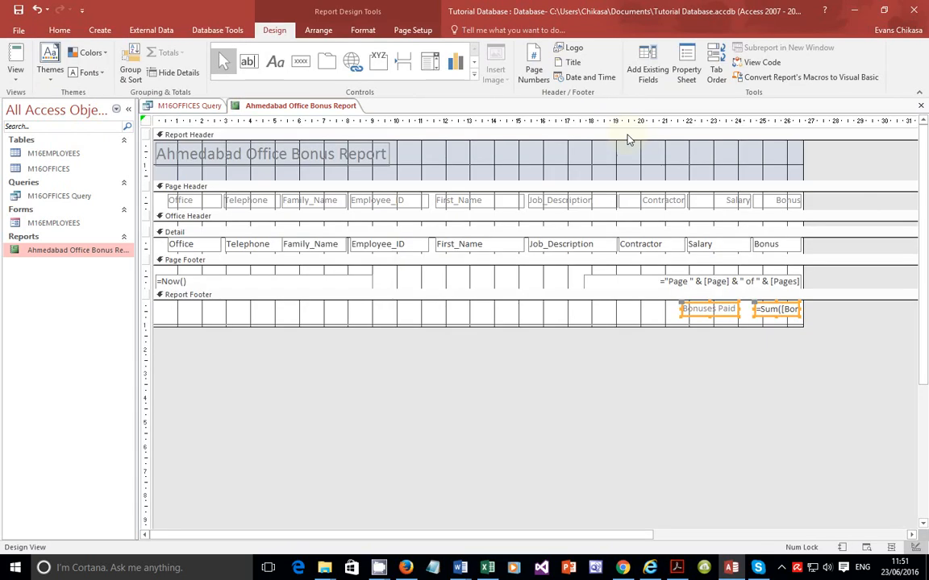
Step: Open the Bonuses Paid total text box's property sheet and examine its Data, Event and Other properties
{"action": "left_click", "coordinate": [761, 321]}
{"action": "left_click", "coordinate": [767, 315]}
{"action": "right_click", "coordinate": [768, 319]}
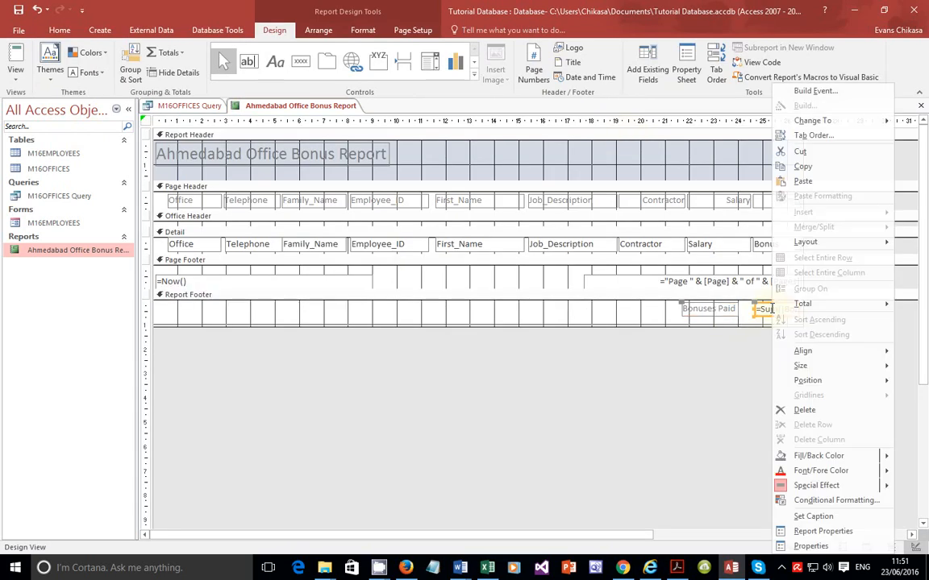
{"action": "left_click", "coordinate": [811, 547]}
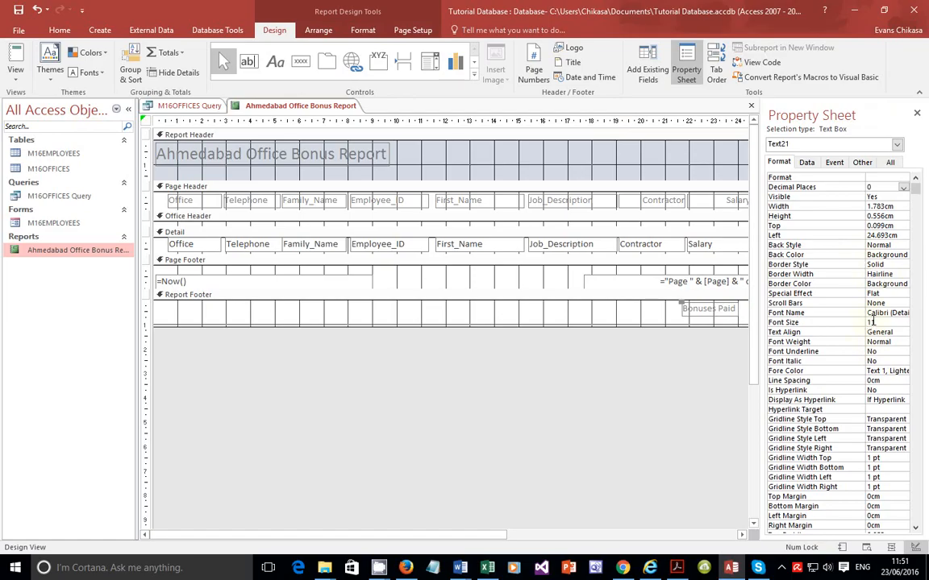
{"action": "scroll", "coordinate": [864, 343], "scroll_direction": "down", "scroll_amount": 4}
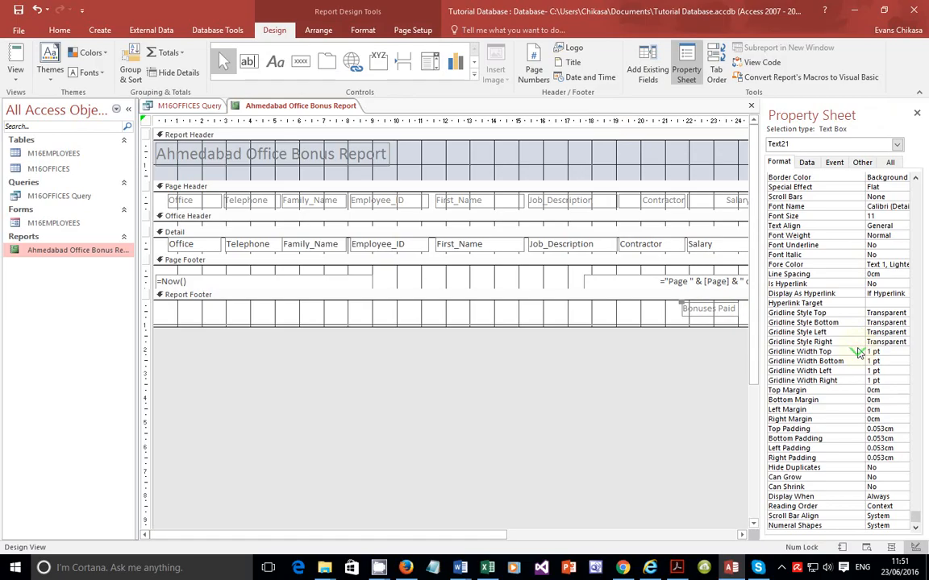
{"action": "scroll", "coordinate": [860, 352], "scroll_direction": "up", "scroll_amount": 4}
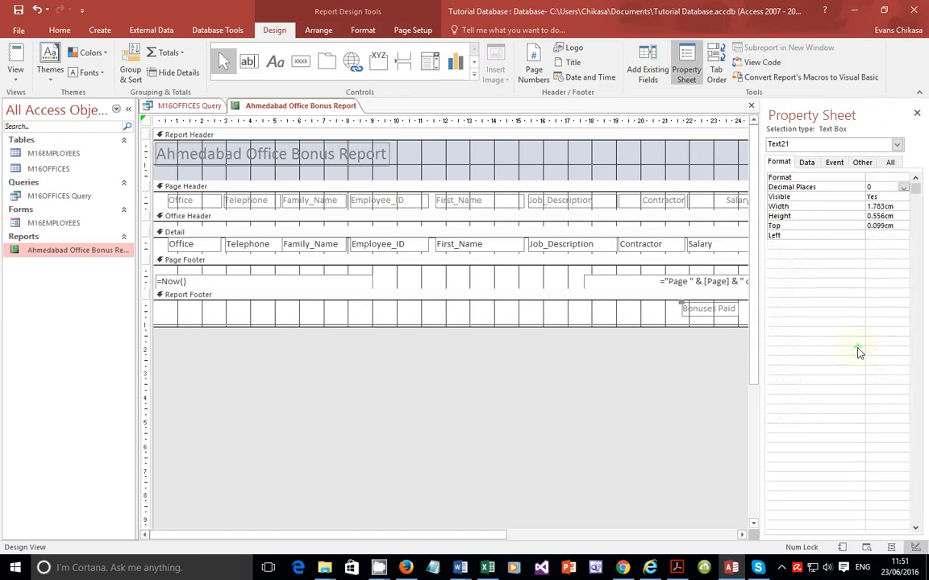
{"action": "left_click", "coordinate": [806, 163]}
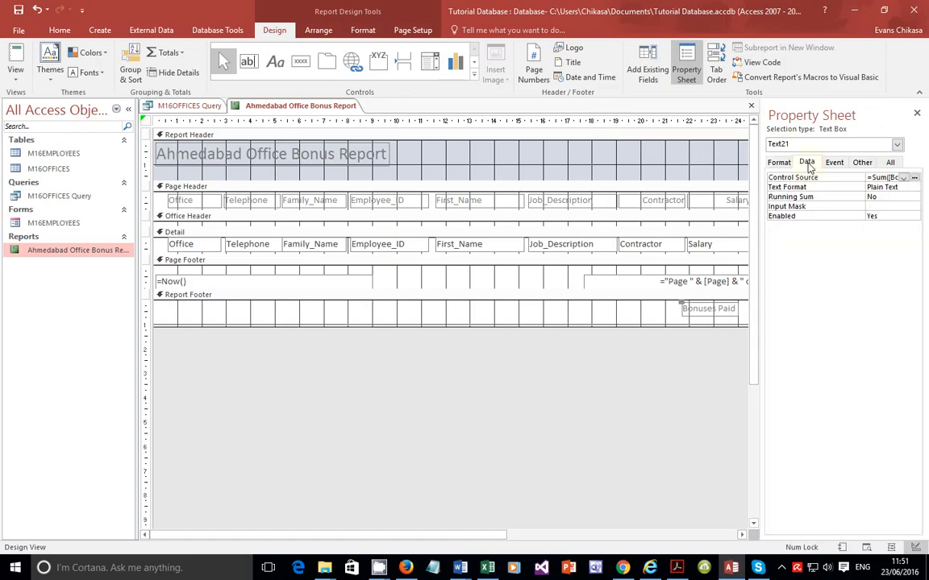
{"action": "left_click", "coordinate": [903, 188]}
{"action": "left_click", "coordinate": [914, 188]}
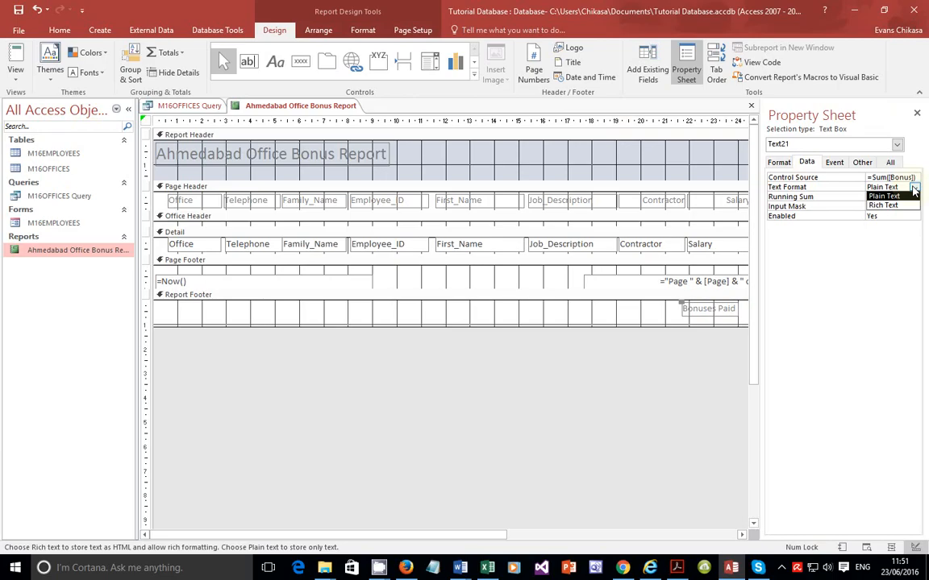
{"action": "left_click", "coordinate": [914, 189]}
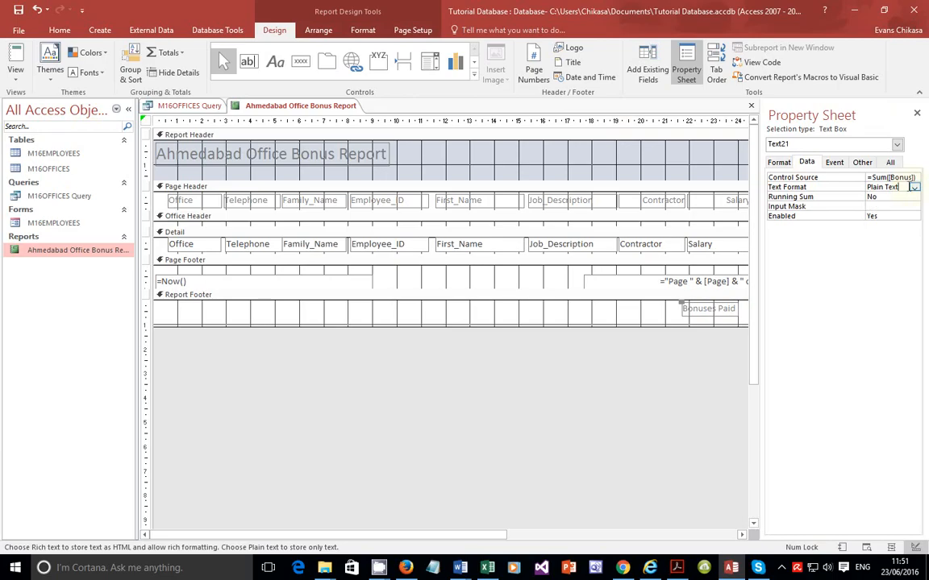
{"action": "left_click", "coordinate": [836, 164]}
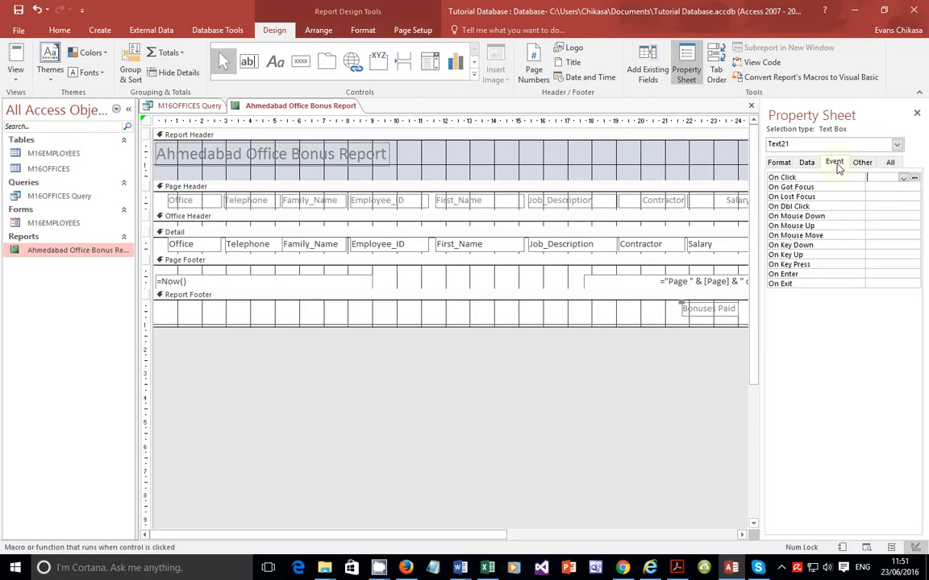
{"action": "left_click", "coordinate": [861, 164]}
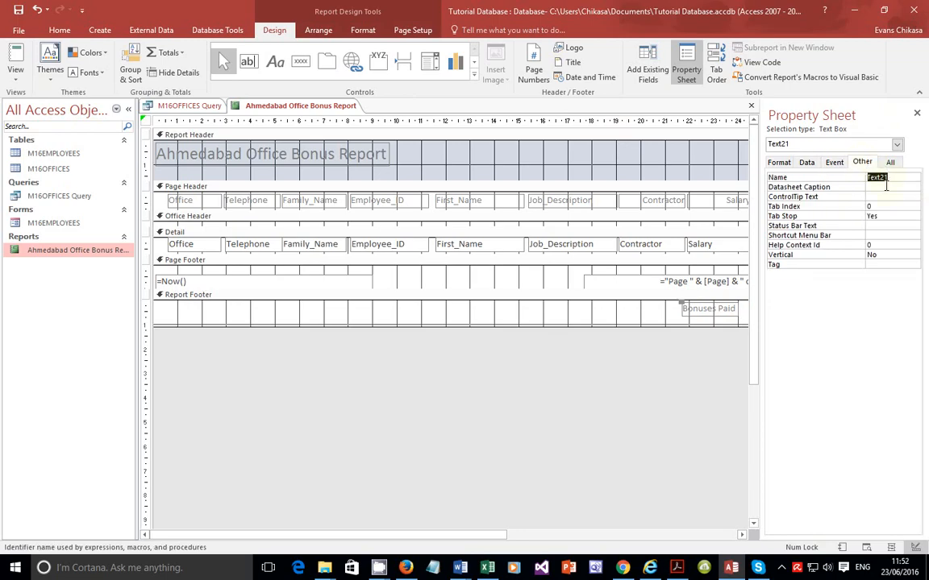
{"action": "left_click", "coordinate": [891, 186]}
{"action": "left_click", "coordinate": [916, 180]}
{"action": "left_click", "coordinate": [916, 184]}
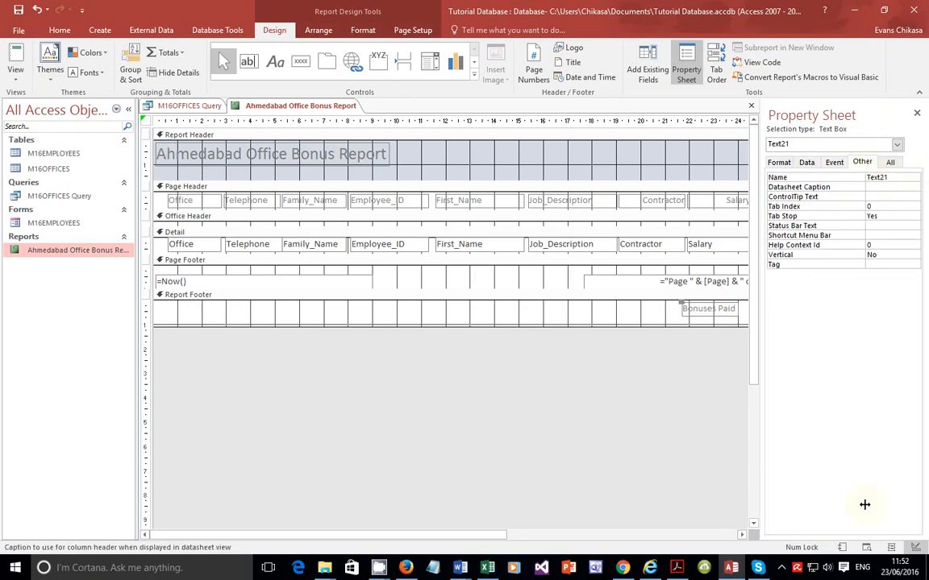
{"action": "left_click", "coordinate": [781, 568]}
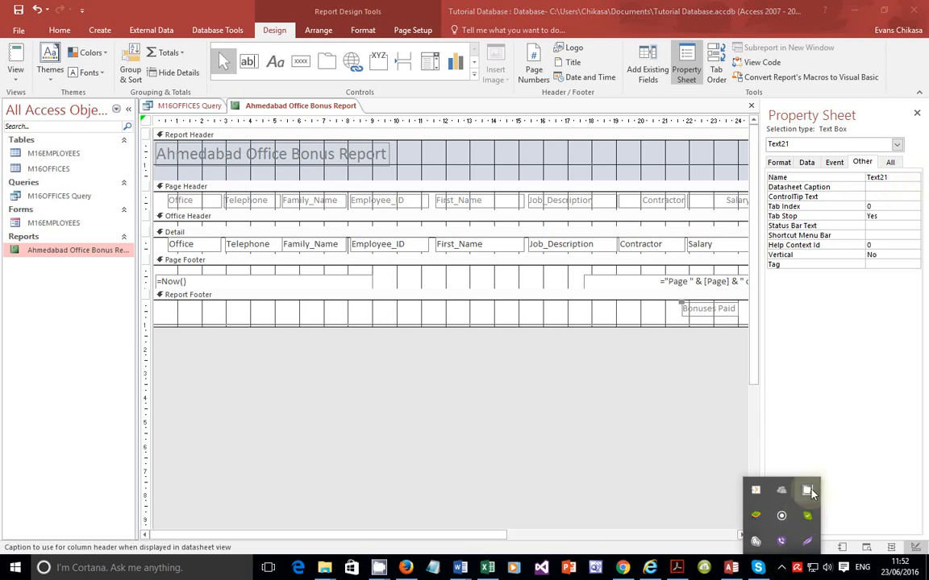
{"action": "left_click", "coordinate": [808, 492]}
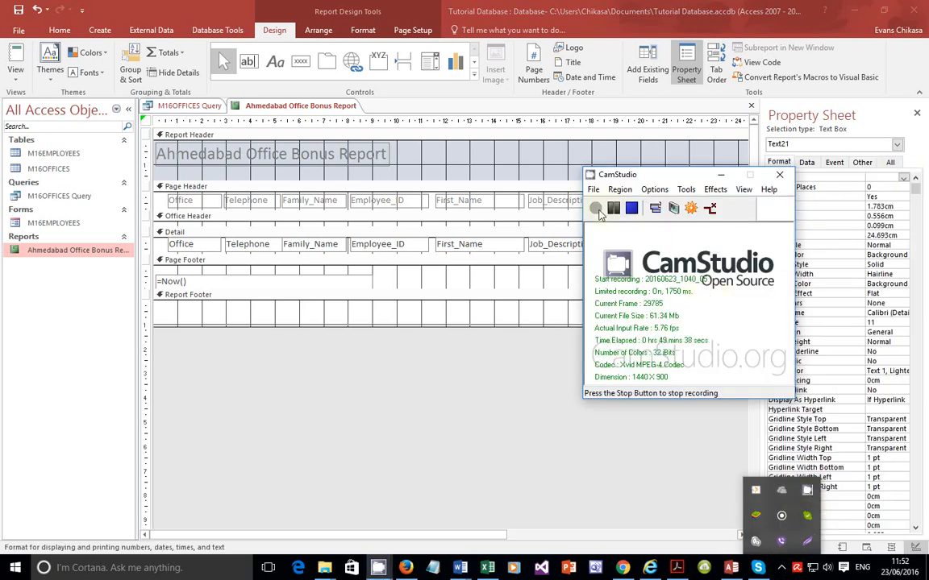
{"action": "left_click", "coordinate": [720, 175]}
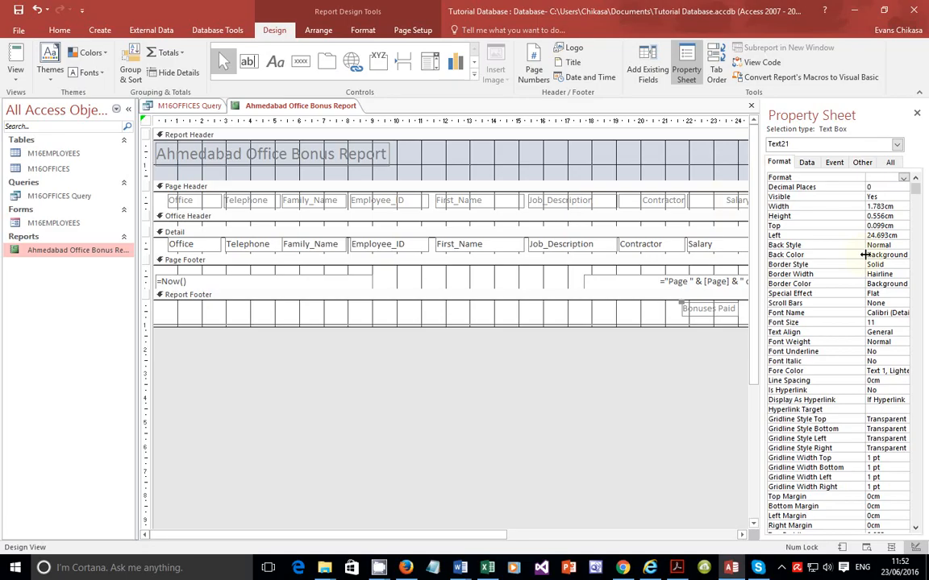
Step: Set the Bonuses Paid total text box's format to Currency and check the report in print preview
{"action": "left_click", "coordinate": [903, 178]}
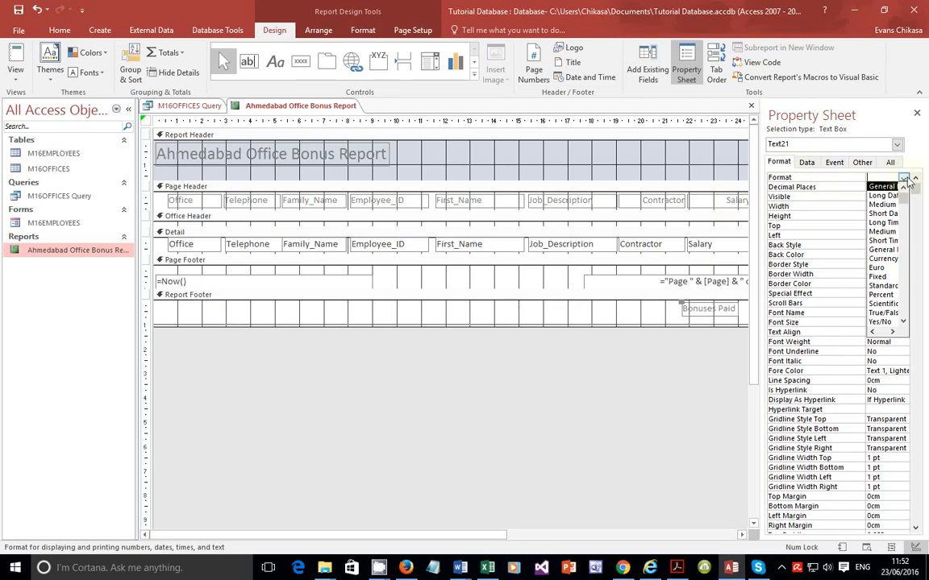
{"action": "left_click", "coordinate": [880, 260]}
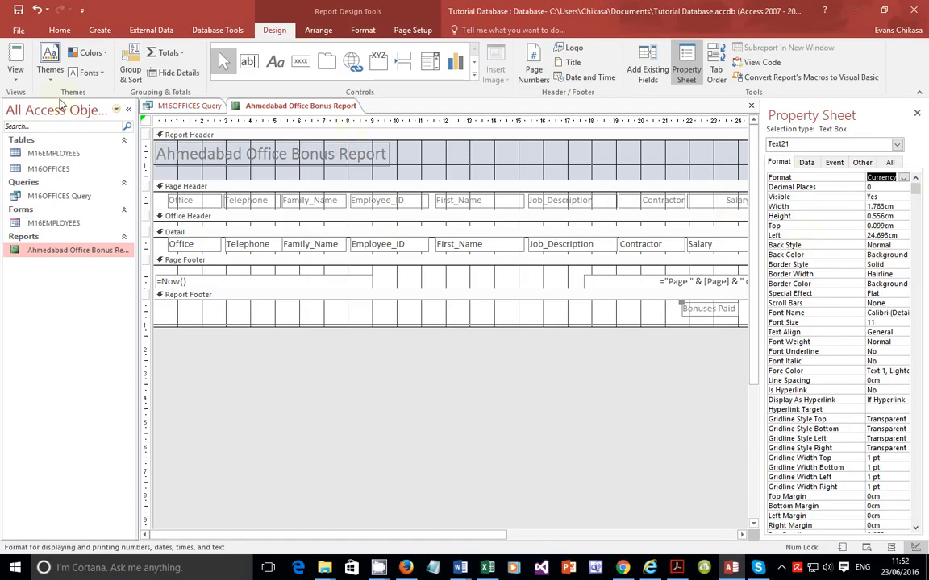
{"action": "left_click", "coordinate": [15, 74]}
{"action": "left_click", "coordinate": [40, 129]}
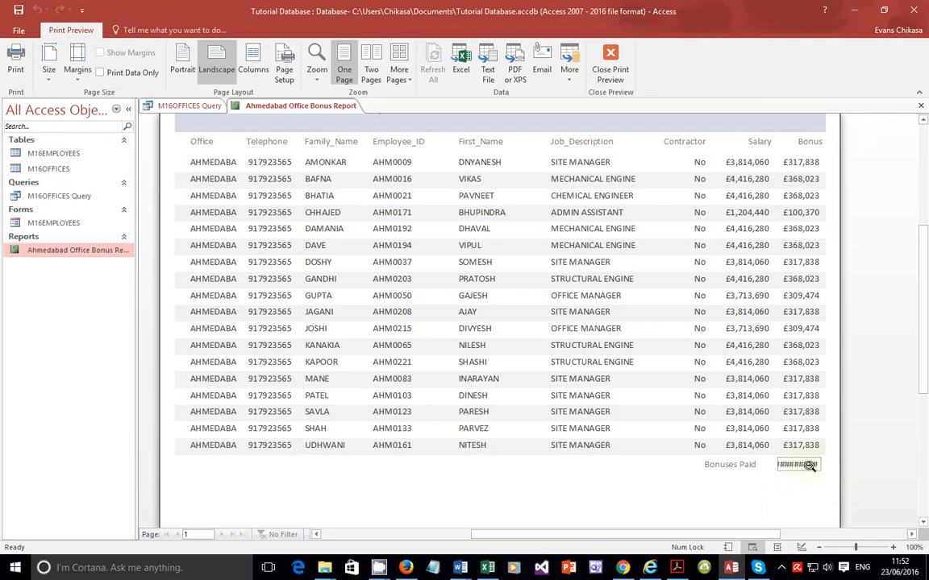
{"action": "left_click", "coordinate": [610, 66]}
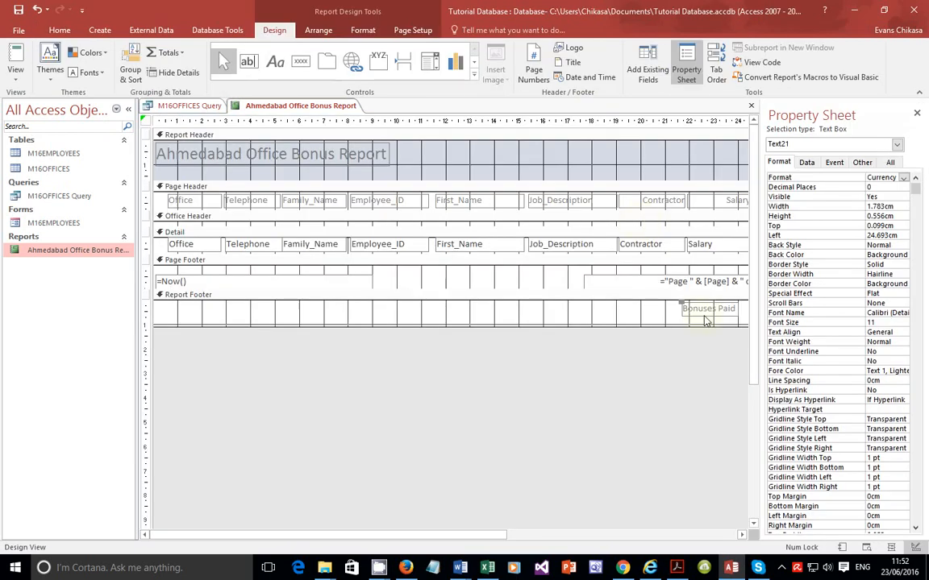
Step: Widen the Bonuses Paid total text box slightly to the left and preview the report again
{"action": "left_click", "coordinate": [740, 319]}
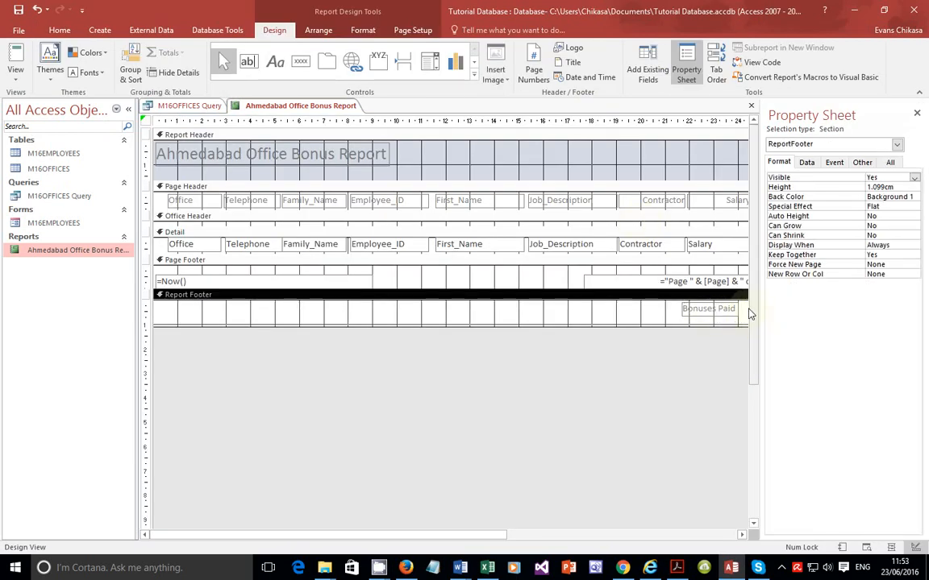
{"action": "left_click", "coordinate": [917, 114]}
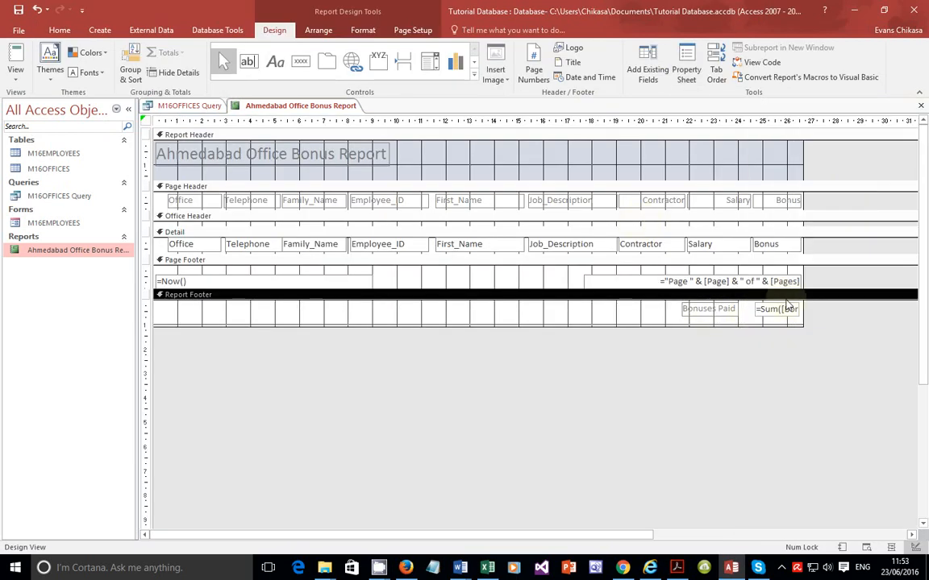
{"action": "left_click", "coordinate": [756, 309]}
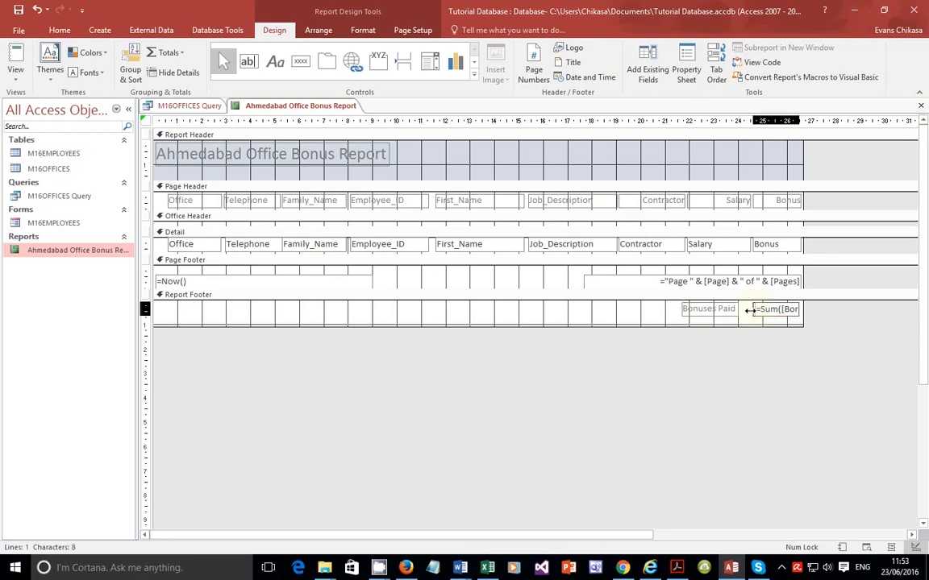
{"action": "left_click_drag", "start_coordinate": [753, 308], "coordinate": [748, 308]}
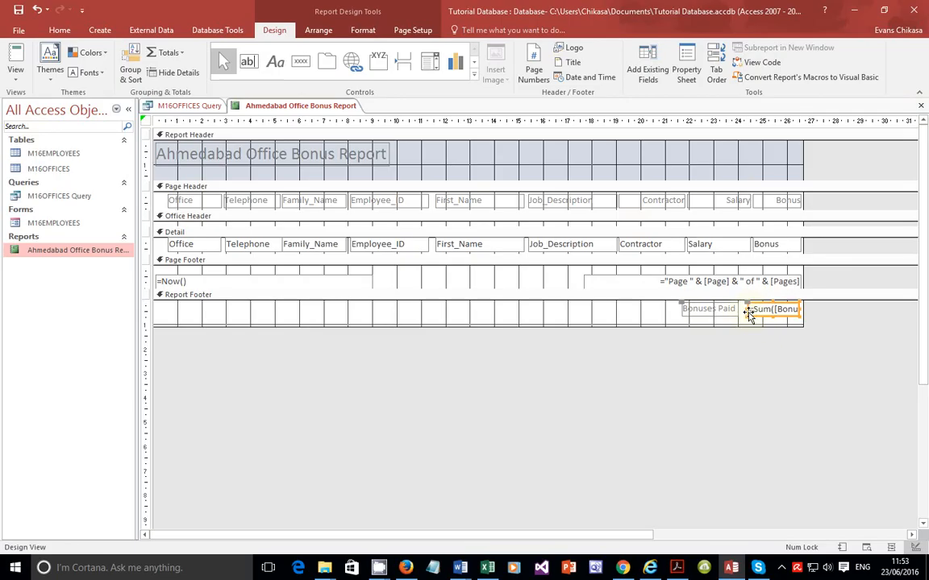
{"action": "left_click", "coordinate": [19, 77]}
{"action": "left_click", "coordinate": [39, 128]}
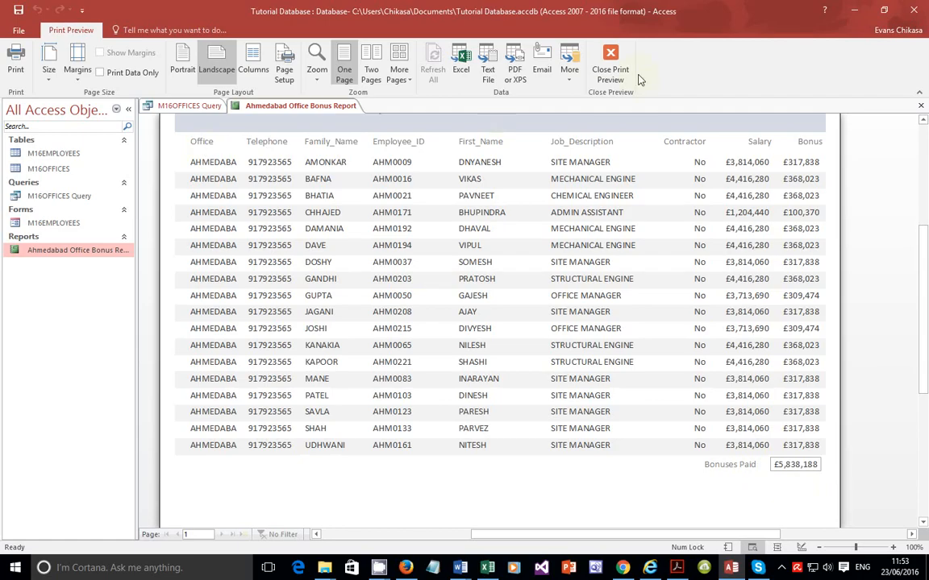
{"action": "left_click", "coordinate": [610, 67]}
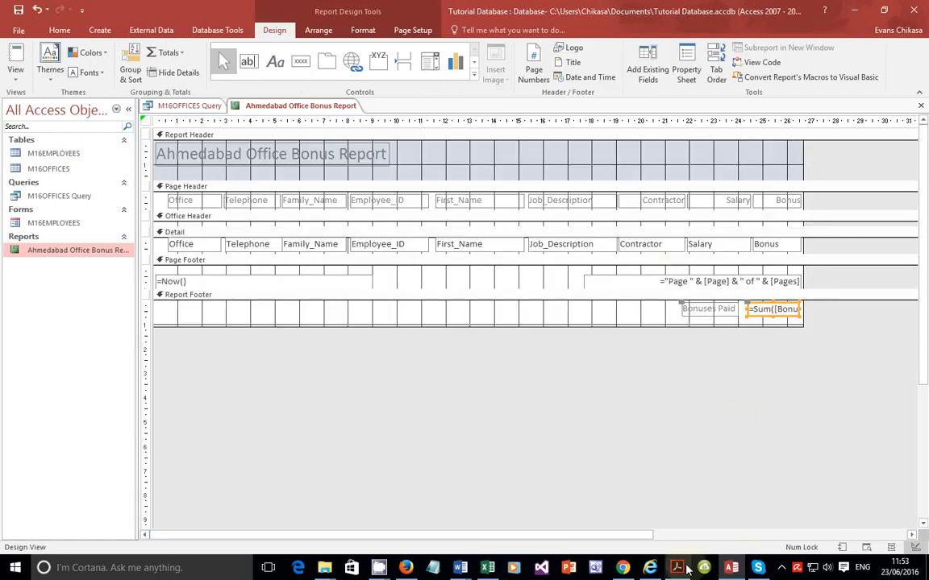
Step: Switch to the question paper PDF and review the report requirements listed for question 22
{"action": "left_click", "coordinate": [684, 568]}
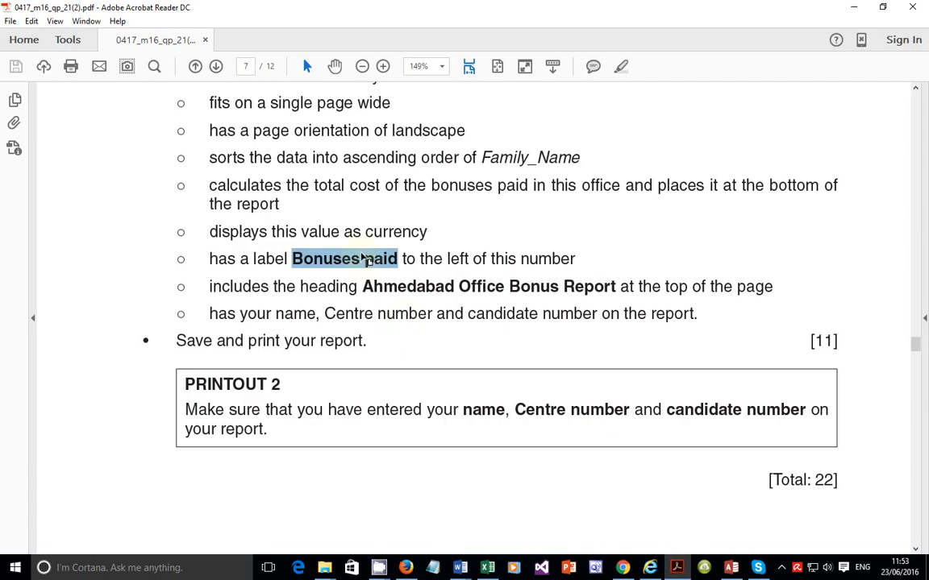
{"action": "scroll", "coordinate": [363, 258], "scroll_direction": "up", "scroll_amount": 5}
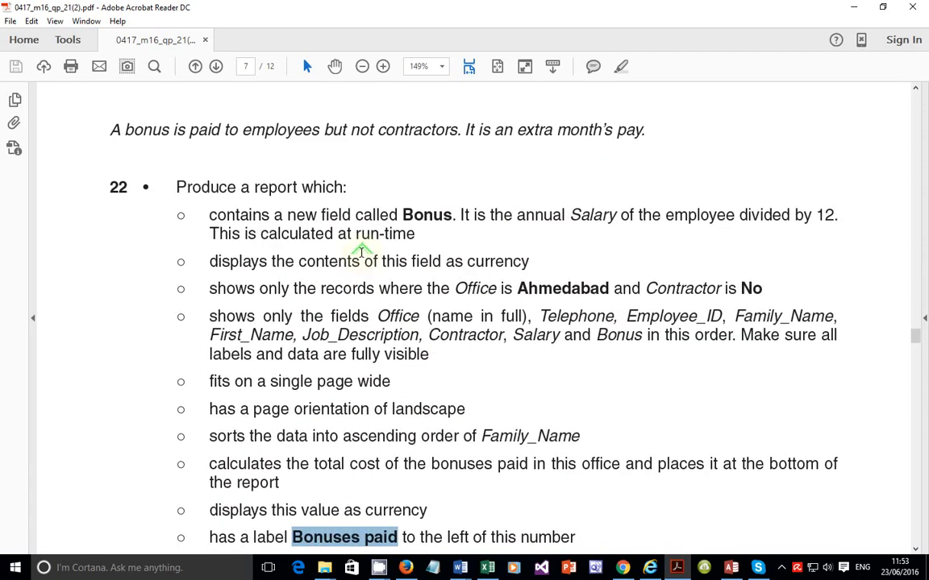
{"action": "scroll", "coordinate": [361, 252], "scroll_direction": "down", "scroll_amount": 1}
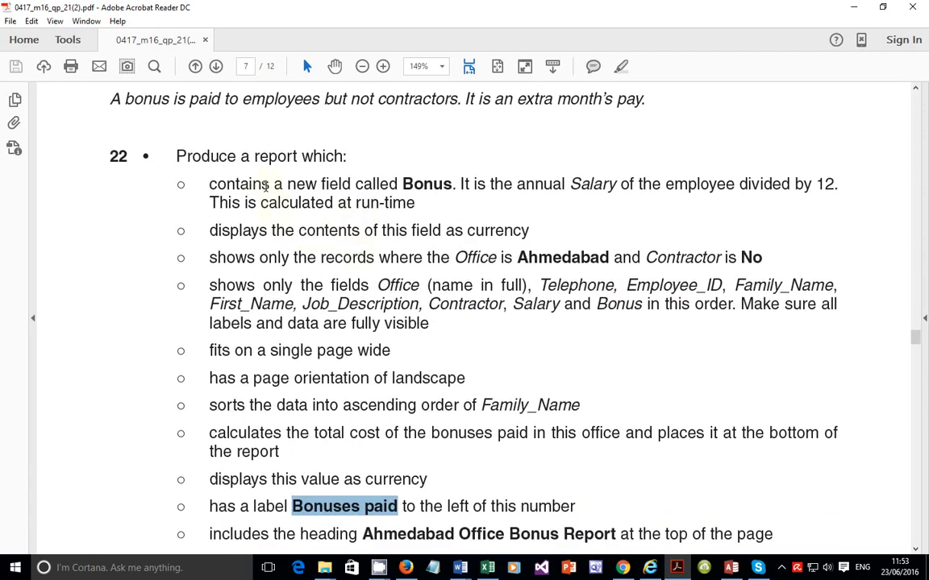
{"action": "left_click_drag", "start_coordinate": [212, 183], "coordinate": [409, 197]}
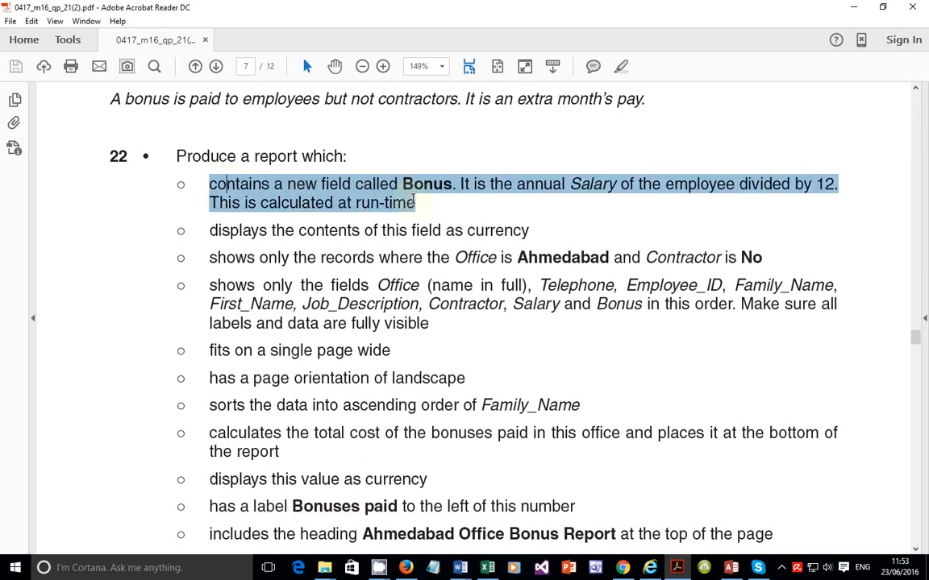
{"action": "left_click_drag", "start_coordinate": [206, 230], "coordinate": [534, 240]}
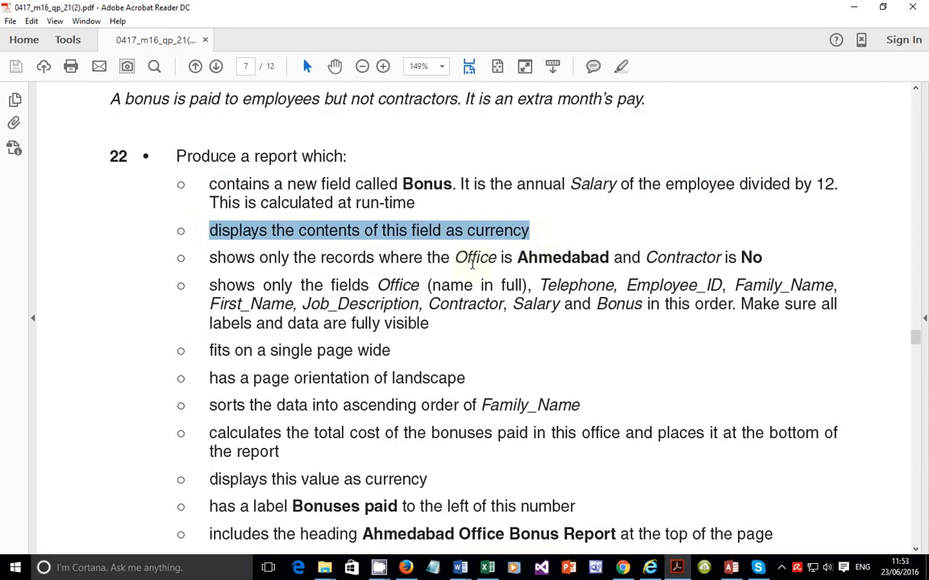
{"action": "left_click_drag", "start_coordinate": [210, 257], "coordinate": [747, 269]}
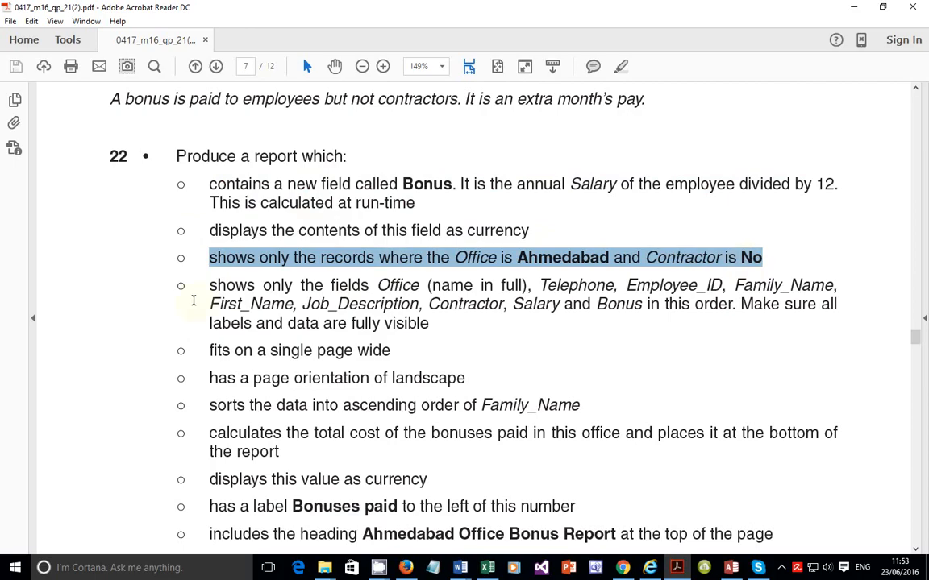
{"action": "left_click_drag", "start_coordinate": [207, 285], "coordinate": [237, 300]}
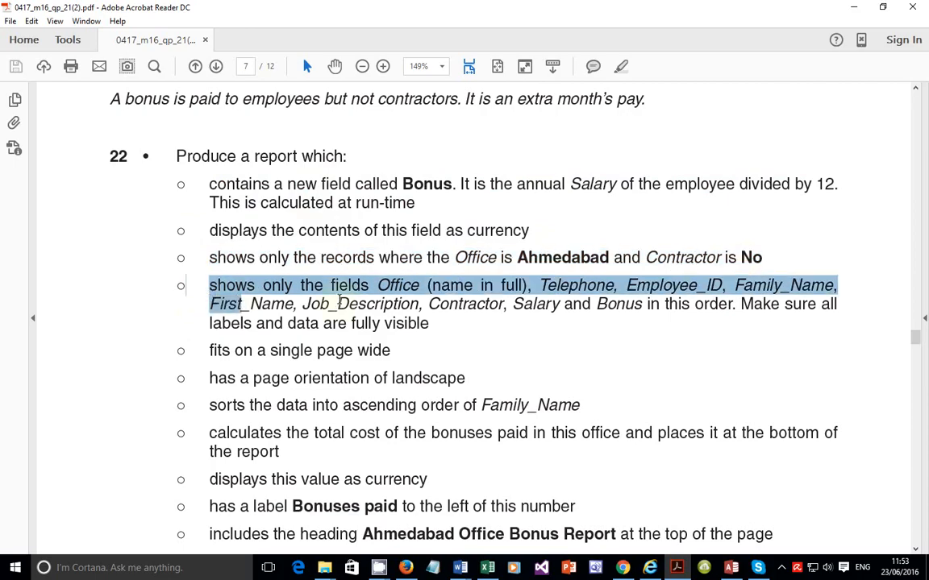
{"action": "left_click_drag", "start_coordinate": [338, 304], "coordinate": [367, 305]}
{"action": "left_click_drag", "start_coordinate": [209, 351], "coordinate": [394, 352]}
{"action": "scroll", "coordinate": [394, 353], "scroll_direction": "down", "scroll_amount": 2}
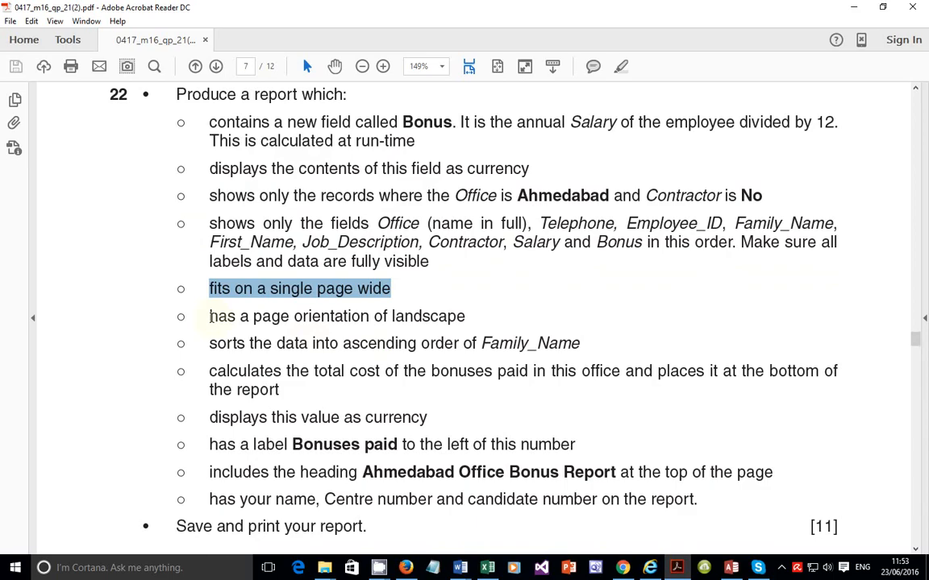
{"action": "left_click_drag", "start_coordinate": [209, 317], "coordinate": [475, 316]}
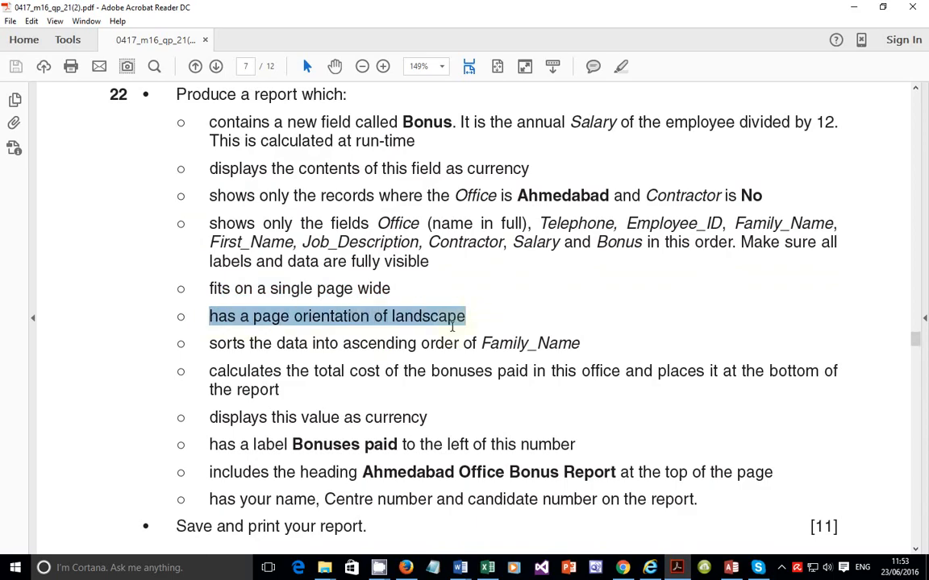
{"action": "scroll", "coordinate": [451, 322], "scroll_direction": "down", "scroll_amount": 2}
{"action": "left_click_drag", "start_coordinate": [188, 283], "coordinate": [580, 284]}
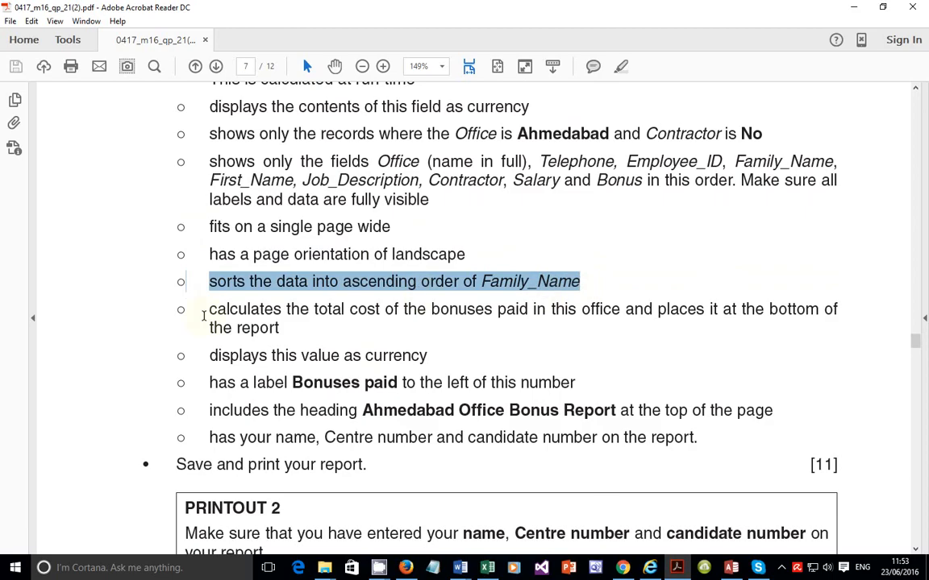
{"action": "left_click_drag", "start_coordinate": [208, 311], "coordinate": [271, 329]}
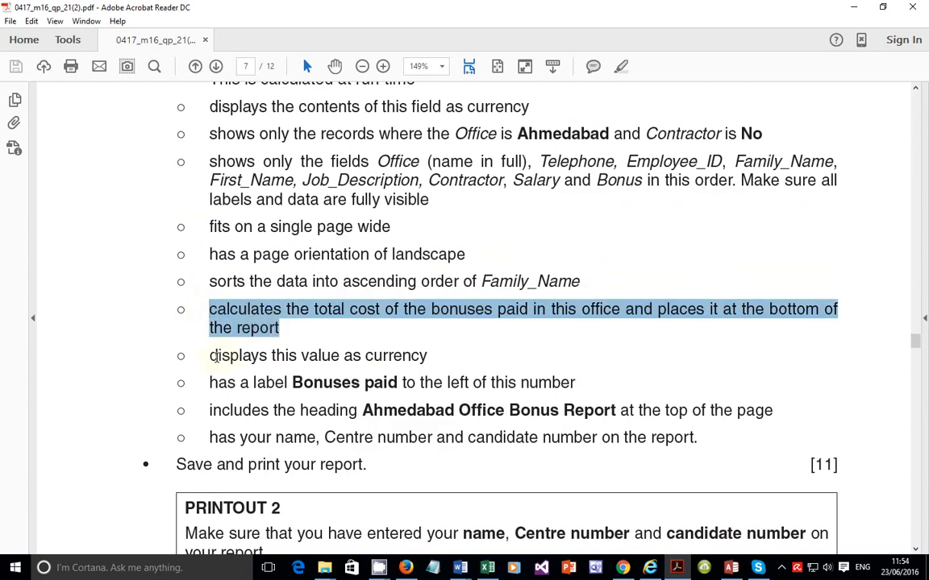
{"action": "left_click_drag", "start_coordinate": [213, 355], "coordinate": [403, 355]}
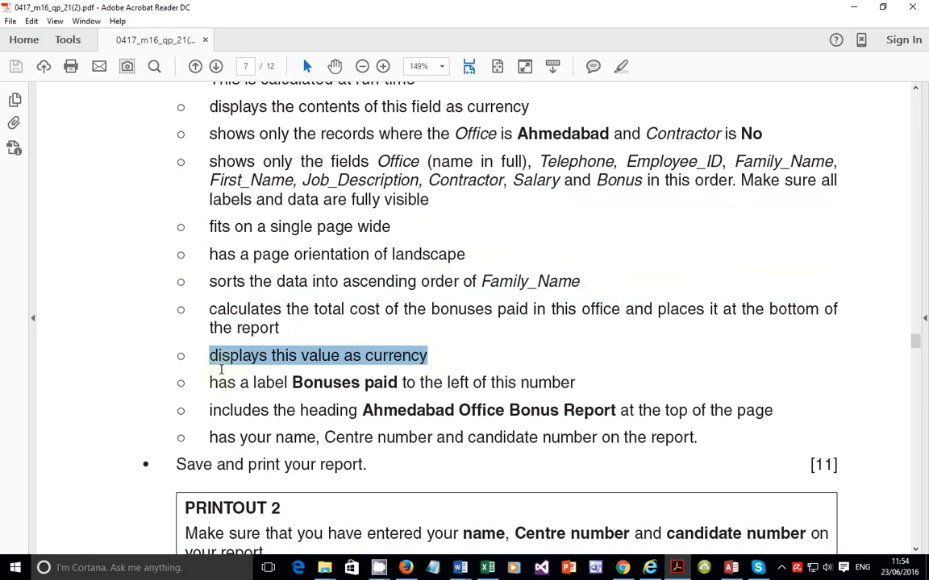
Step: Highlight the currency, label, heading and candidate-details requirements for question 22 in the question paper
{"action": "left_click_drag", "start_coordinate": [210, 387], "coordinate": [577, 387]}
{"action": "scroll", "coordinate": [574, 383], "scroll_direction": "down", "scroll_amount": 3}
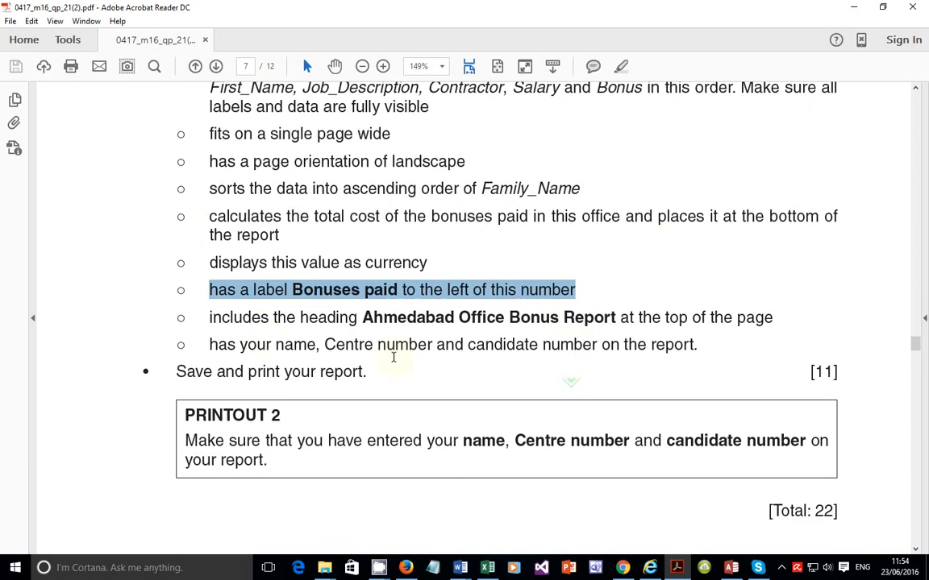
{"action": "left_click_drag", "start_coordinate": [209, 319], "coordinate": [758, 326]}
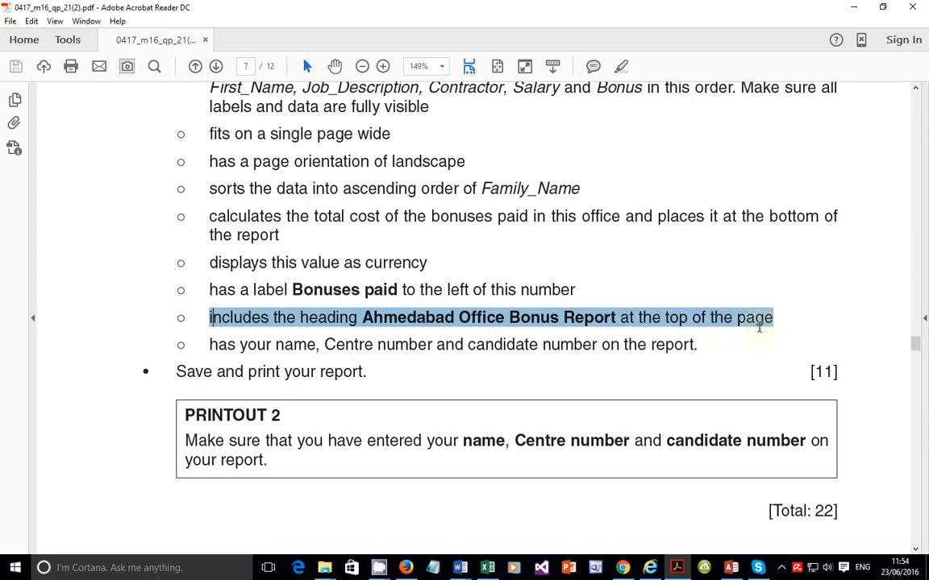
{"action": "left_click", "coordinate": [212, 348]}
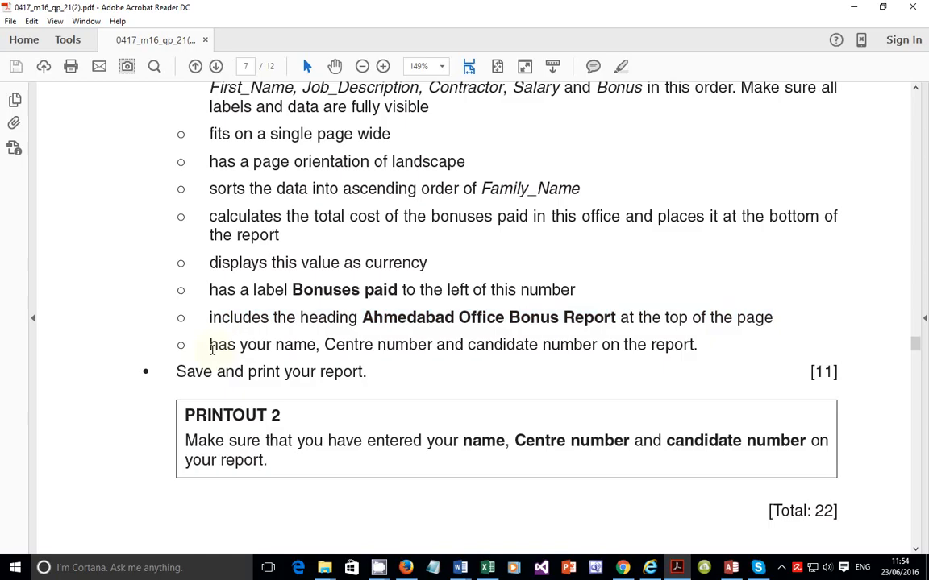
{"action": "left_click_drag", "start_coordinate": [212, 349], "coordinate": [698, 352]}
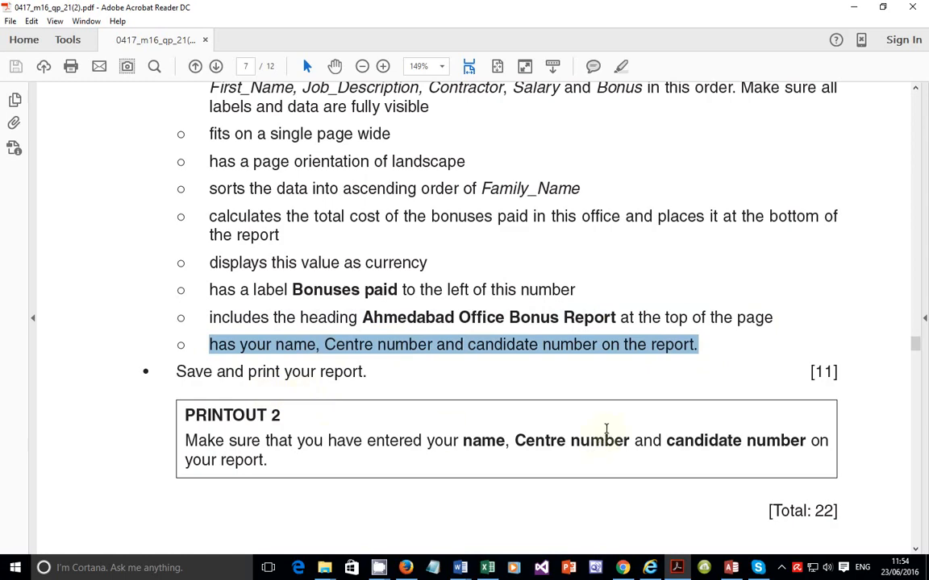
Step: Back in the report's Design View, enlarge the Page Footer section slightly
{"action": "mouse_move", "coordinate": [730, 570]}
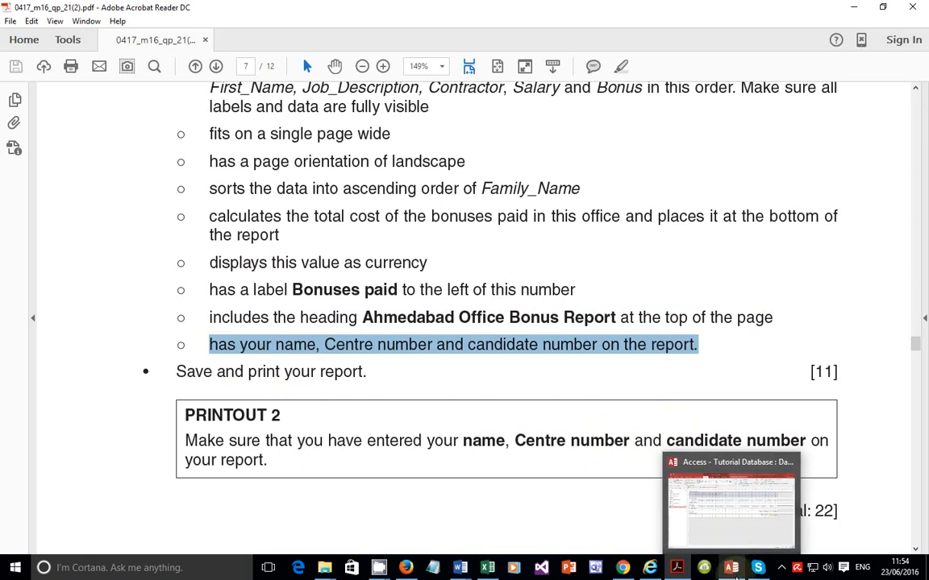
{"action": "left_click", "coordinate": [734, 573]}
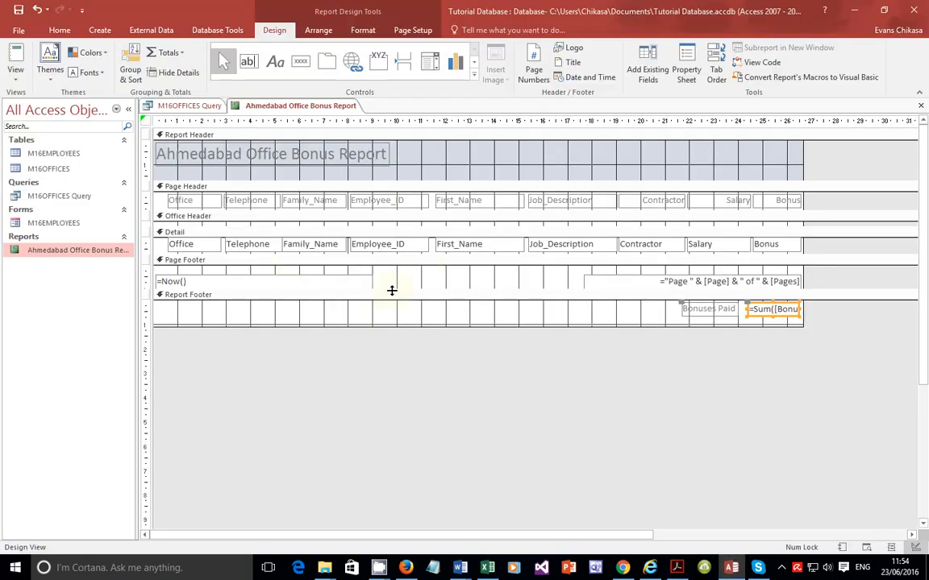
{"action": "left_click", "coordinate": [391, 288]}
{"action": "left_click_drag", "start_coordinate": [395, 288], "coordinate": [394, 296]}
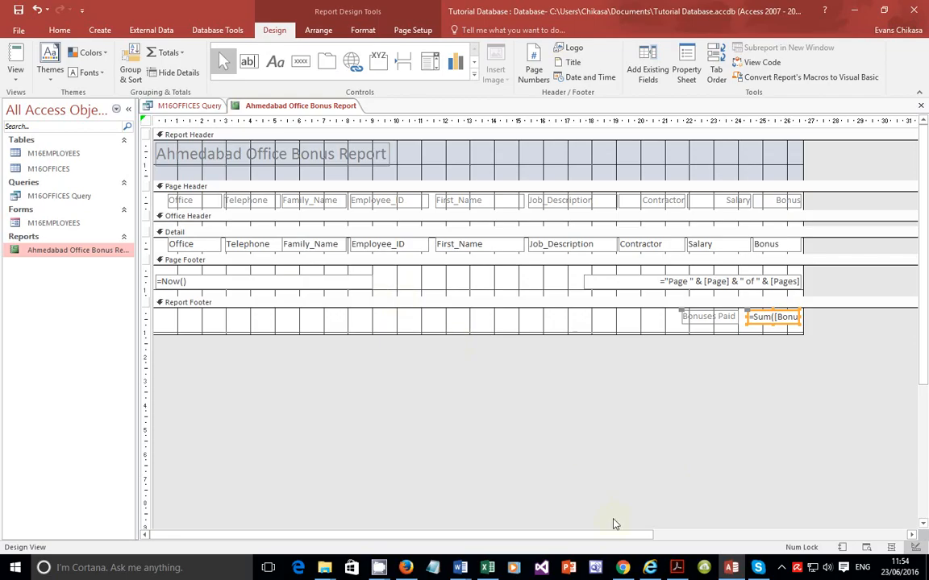
{"action": "left_click", "coordinate": [680, 571]}
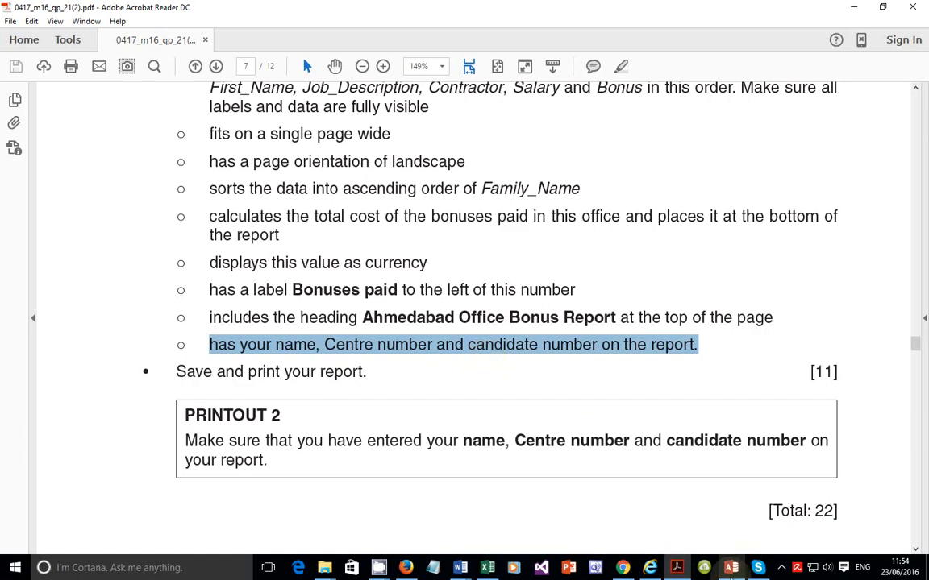
{"action": "key", "text": "alt+Tab"}
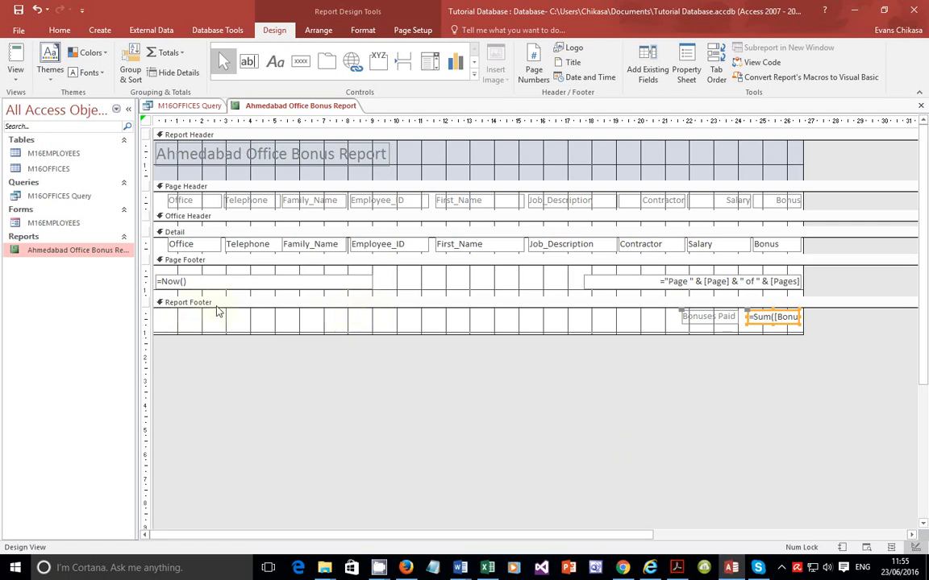
Step: Narrow the =Now() date text box in the Page Footer
{"action": "left_click", "coordinate": [370, 284]}
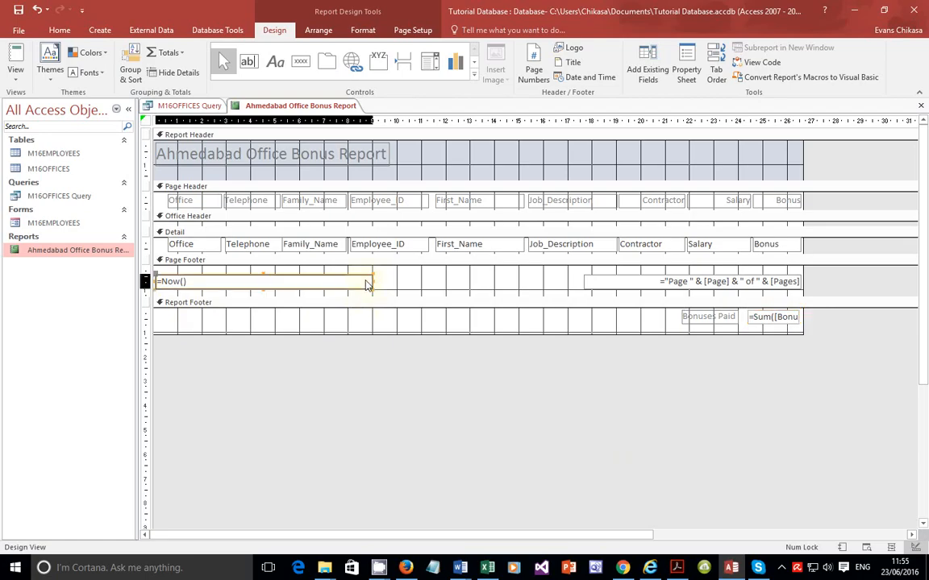
{"action": "left_click_drag", "start_coordinate": [374, 281], "coordinate": [342, 283]}
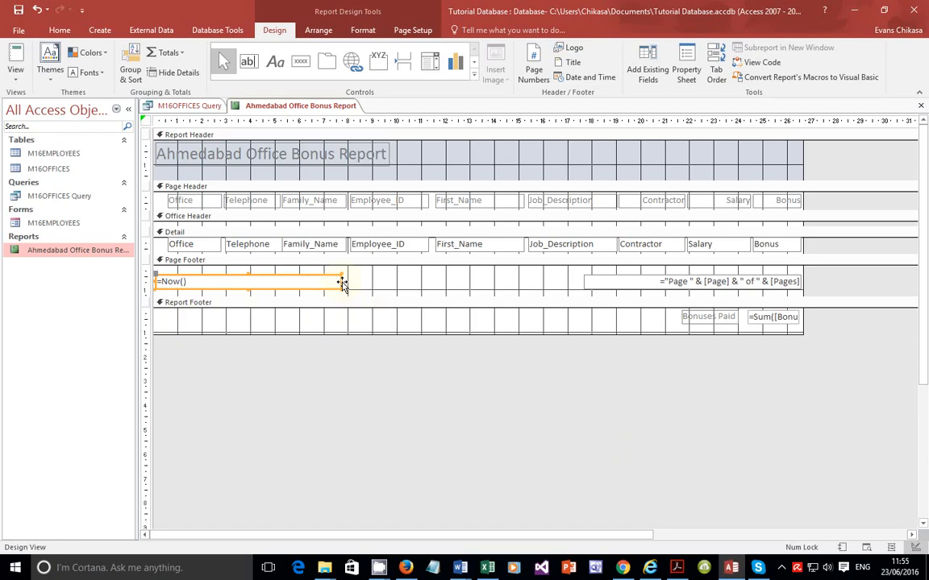
{"action": "left_click_drag", "start_coordinate": [342, 284], "coordinate": [325, 283]}
Step: Add a Page Footer label containing the candidate's name, Centre number and candidate number
{"action": "left_click", "coordinate": [272, 64]}
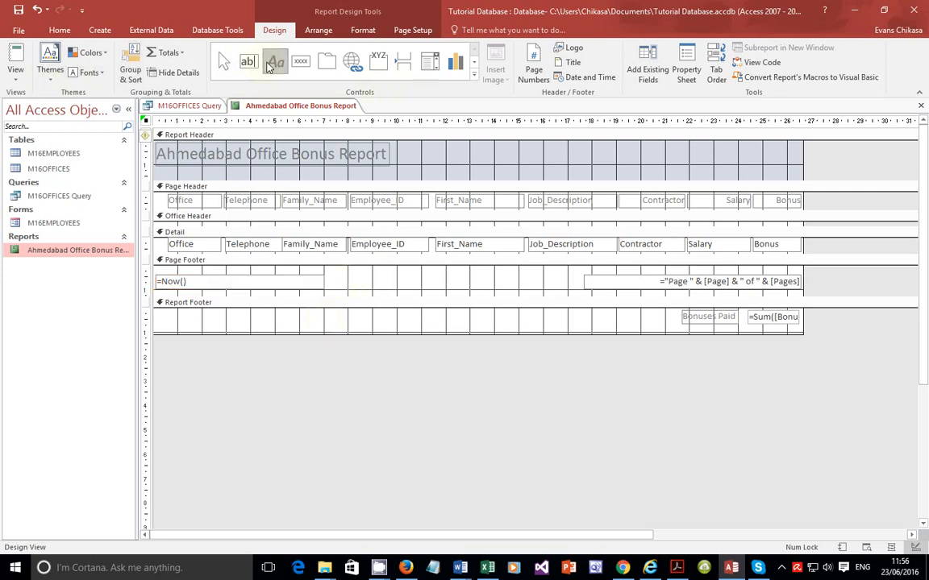
{"action": "left_click_drag", "start_coordinate": [333, 276], "coordinate": [509, 292]}
{"action": "left_click", "coordinate": [450, 279]}
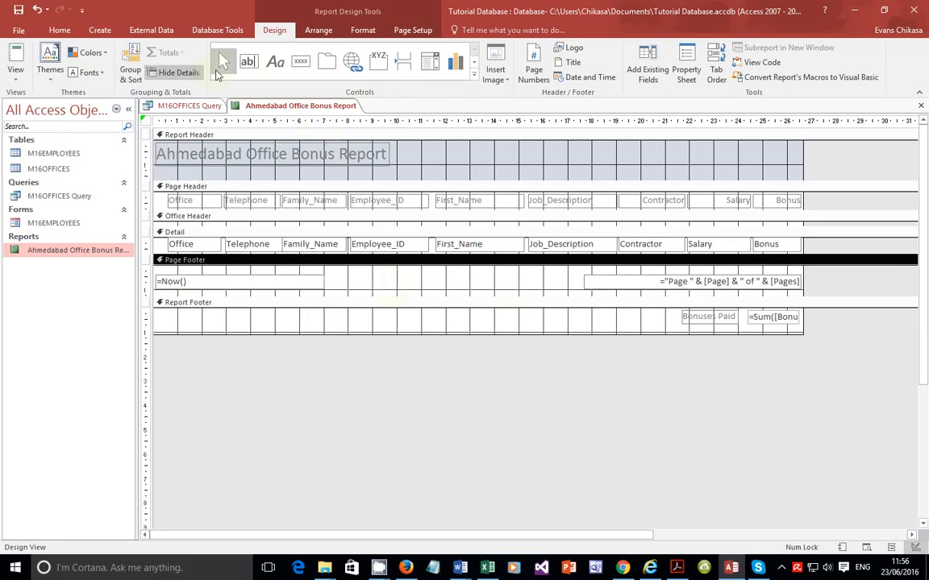
{"action": "left_click", "coordinate": [275, 61]}
{"action": "left_click_drag", "start_coordinate": [339, 272], "coordinate": [522, 287]}
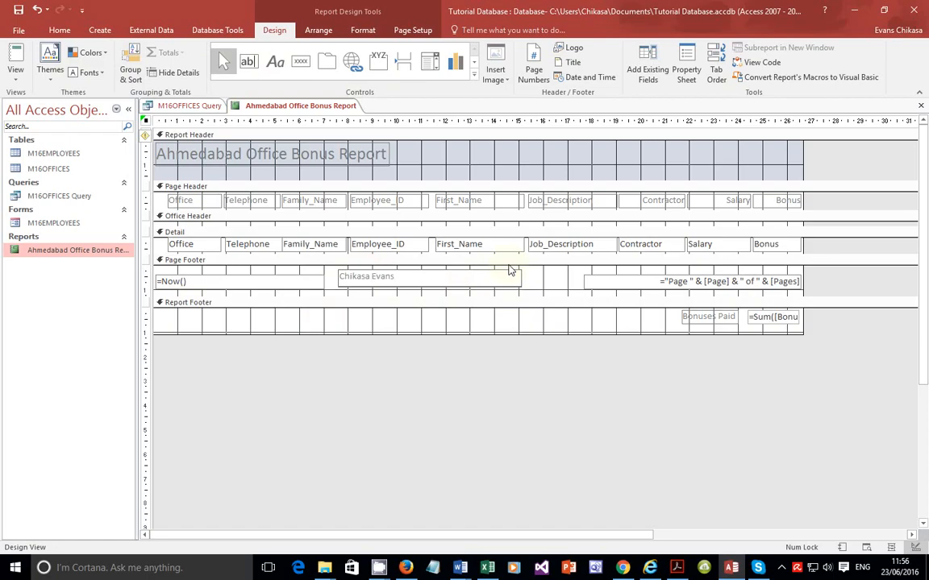
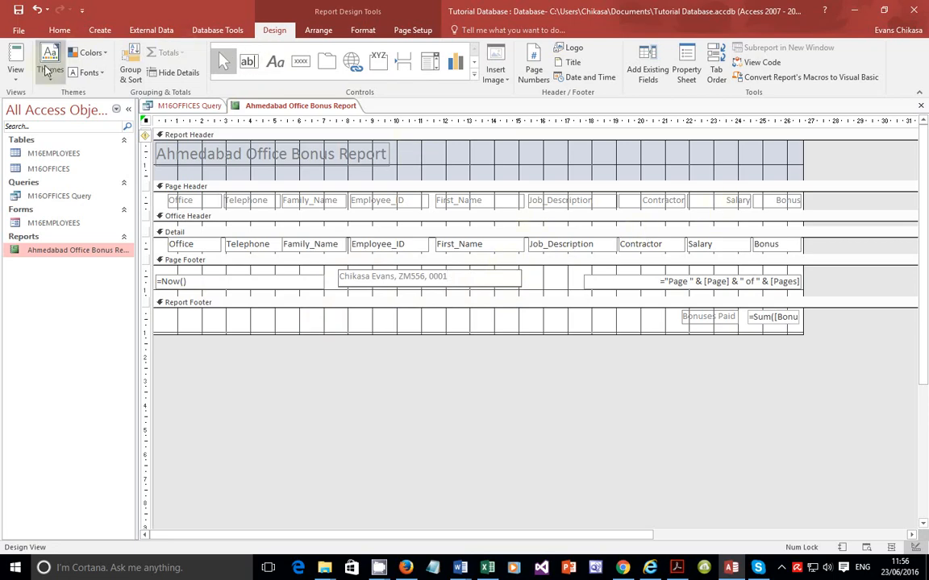
Step: Open the report in Print Preview and check the footer with the candidate details
{"action": "left_click", "coordinate": [15, 74]}
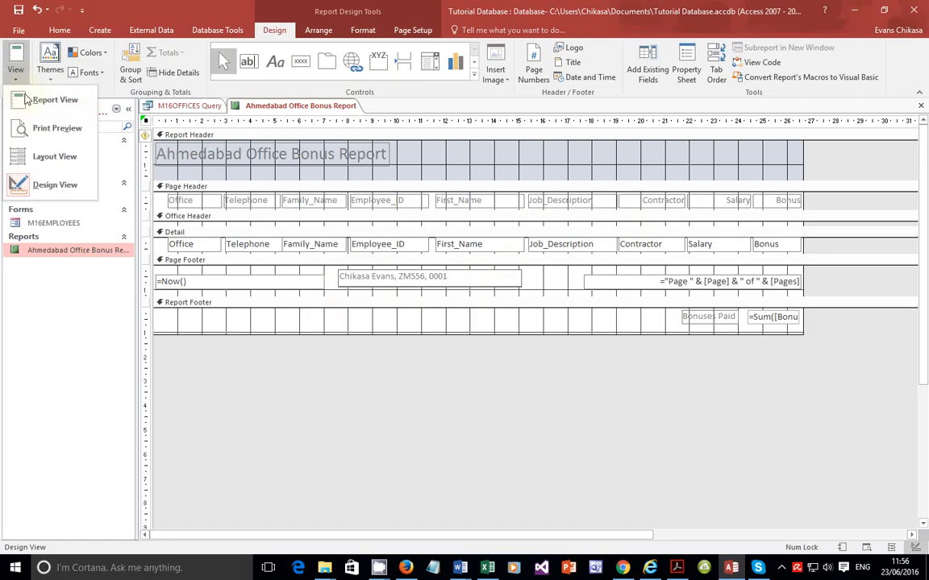
{"action": "left_click", "coordinate": [44, 127]}
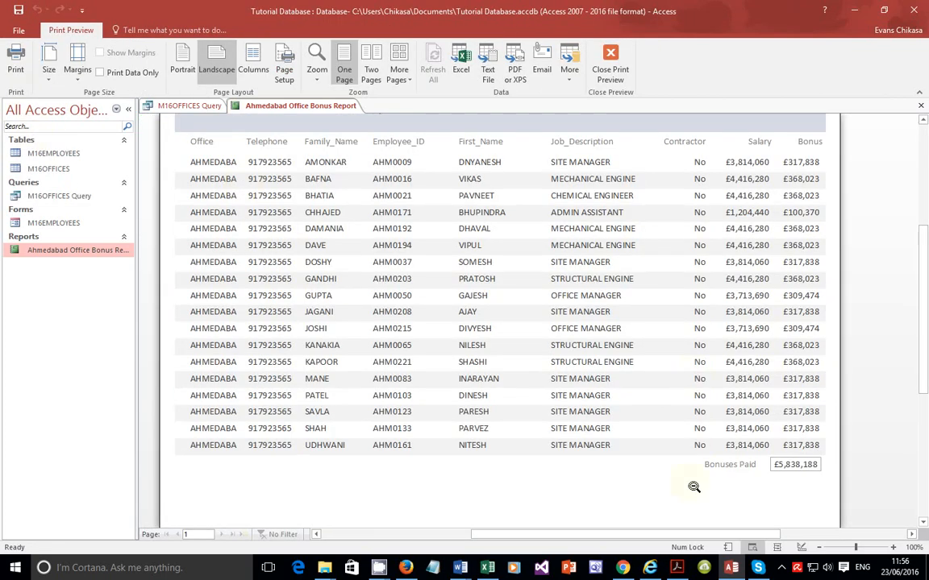
{"action": "scroll", "coordinate": [710, 411], "scroll_direction": "down", "scroll_amount": 3}
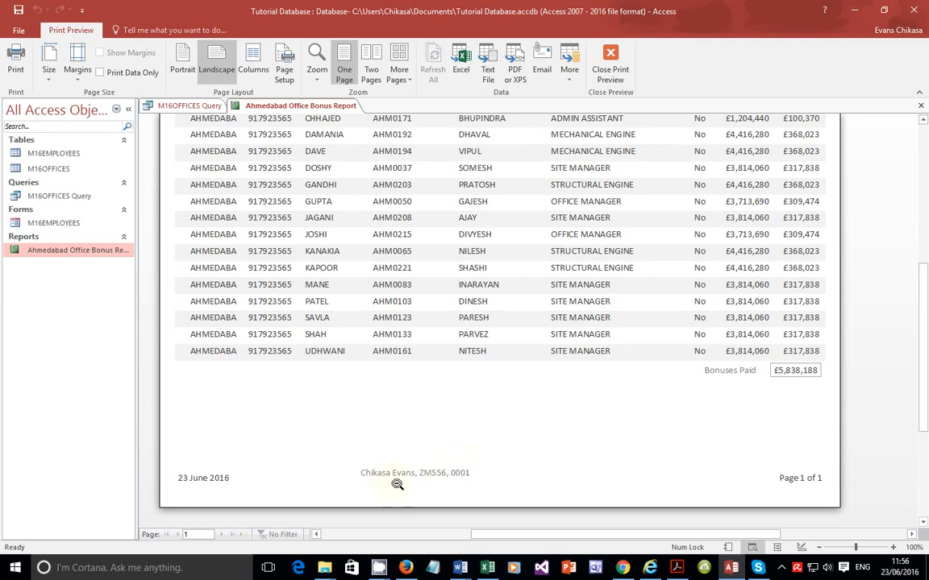
{"action": "scroll", "coordinate": [463, 479], "scroll_direction": "up", "scroll_amount": 3}
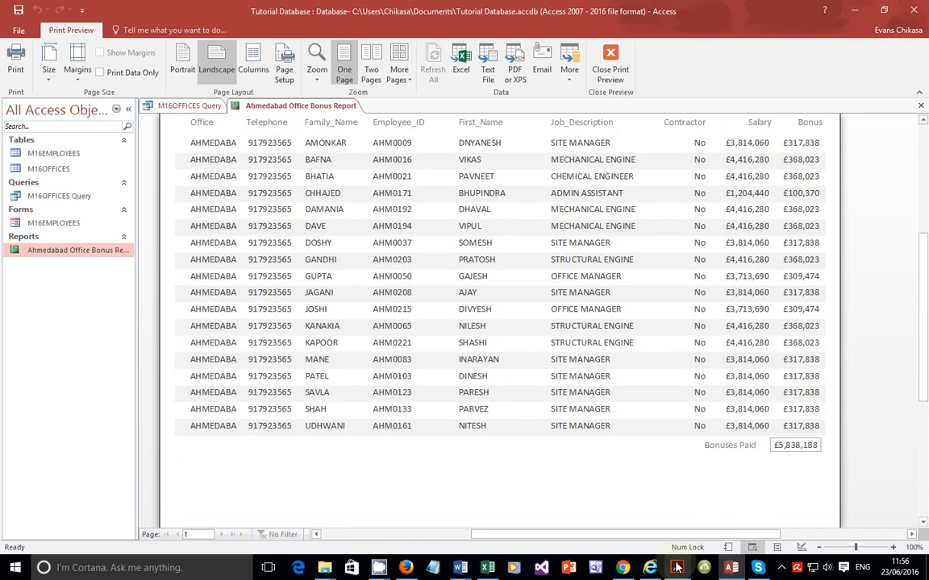
Step: Switch to the question paper and review the question 22 report requirements again
{"action": "key", "text": "alt+Tab"}
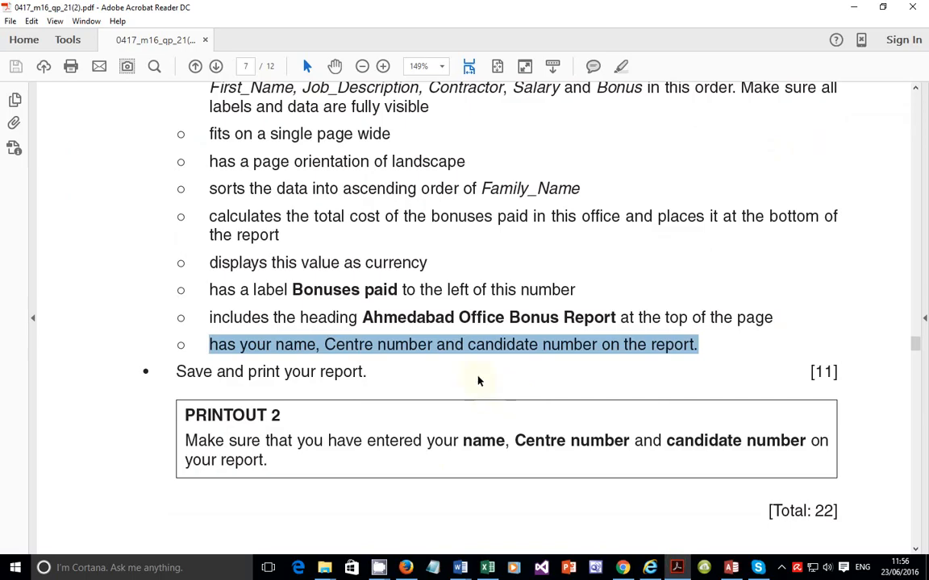
{"action": "scroll", "coordinate": [477, 377], "scroll_direction": "up", "scroll_amount": 3}
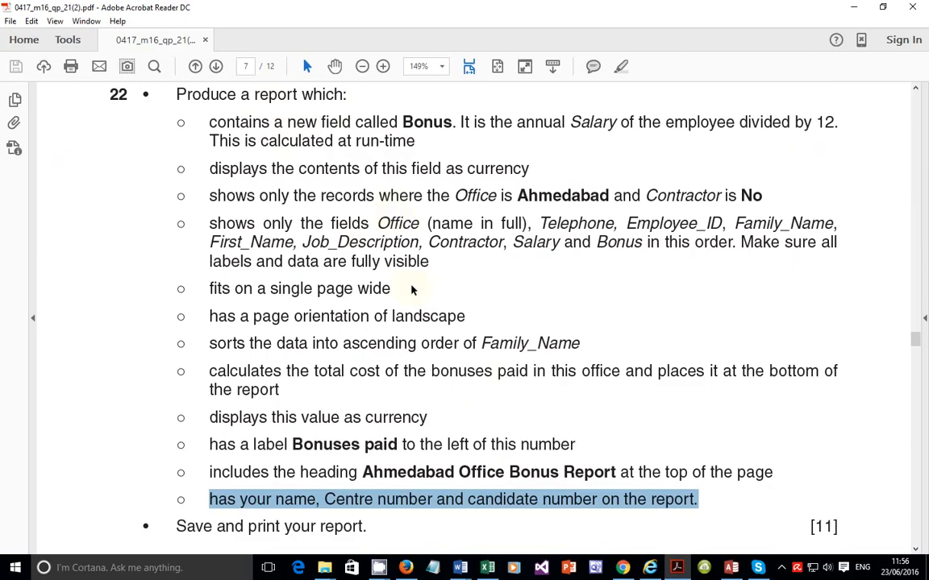
{"action": "scroll", "coordinate": [462, 310], "scroll_direction": "down", "scroll_amount": 3}
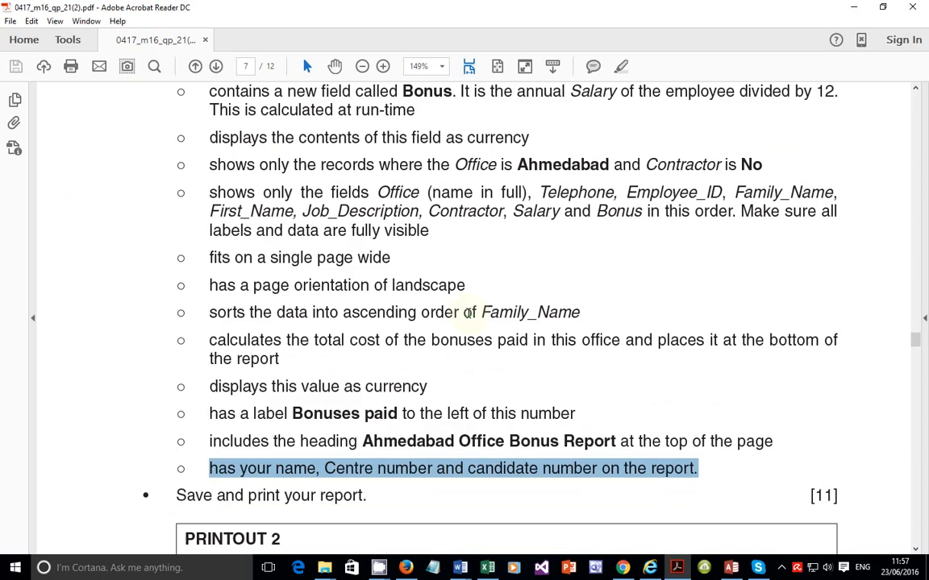
{"action": "scroll", "coordinate": [467, 320], "scroll_direction": "down", "scroll_amount": 3}
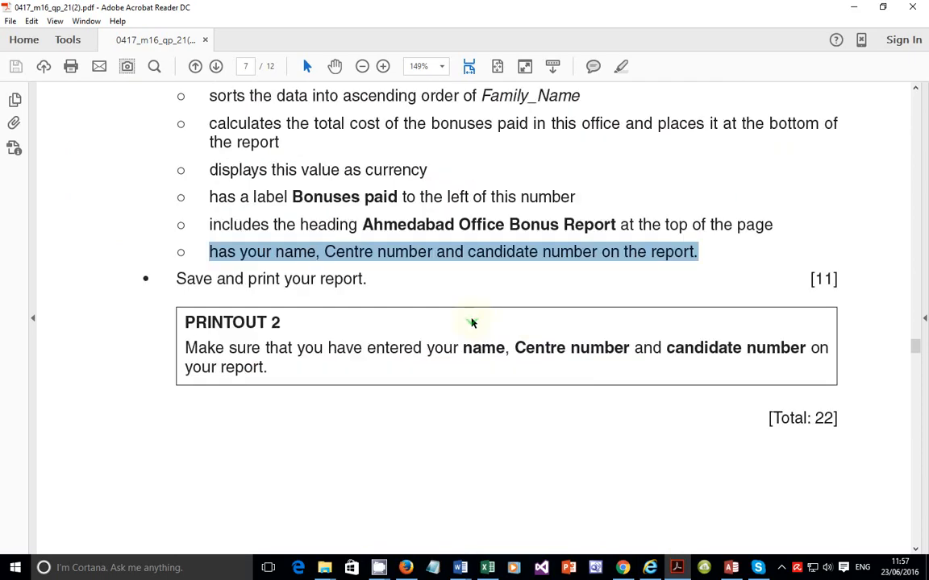
{"action": "scroll", "coordinate": [468, 320], "scroll_direction": "up", "scroll_amount": 8}
{"action": "scroll", "coordinate": [467, 317], "scroll_direction": "up", "scroll_amount": 3}
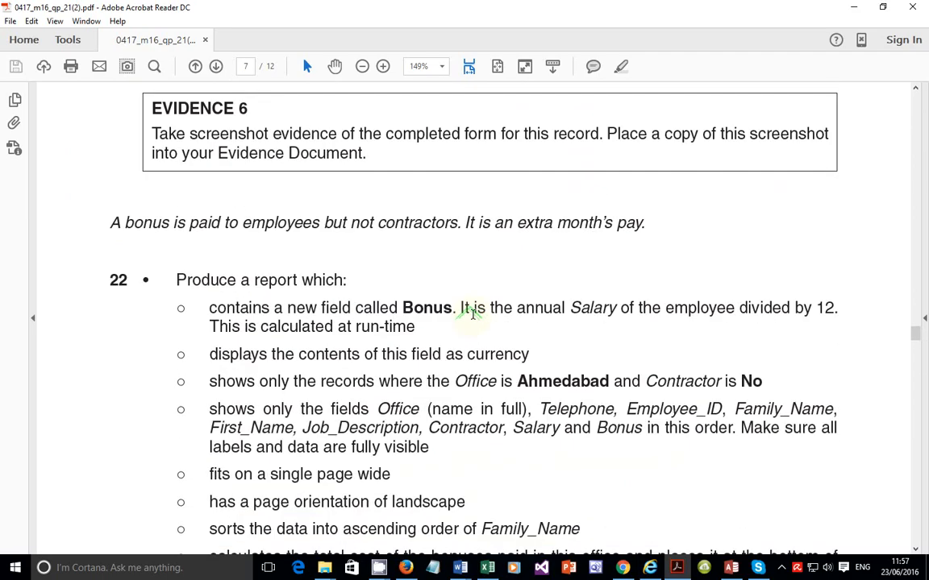
{"action": "scroll", "coordinate": [472, 315], "scroll_direction": "down", "scroll_amount": 7}
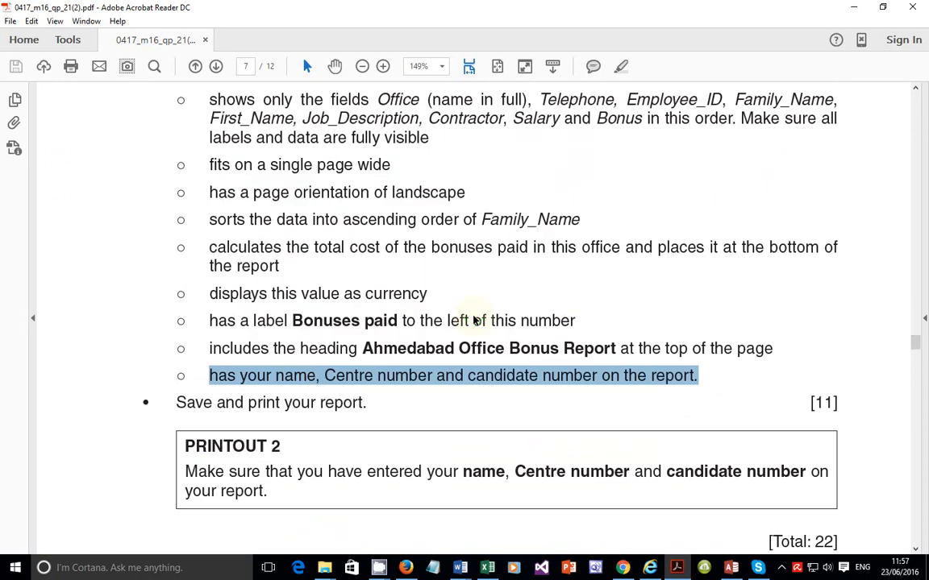
{"action": "scroll", "coordinate": [475, 321], "scroll_direction": "down", "scroll_amount": 2}
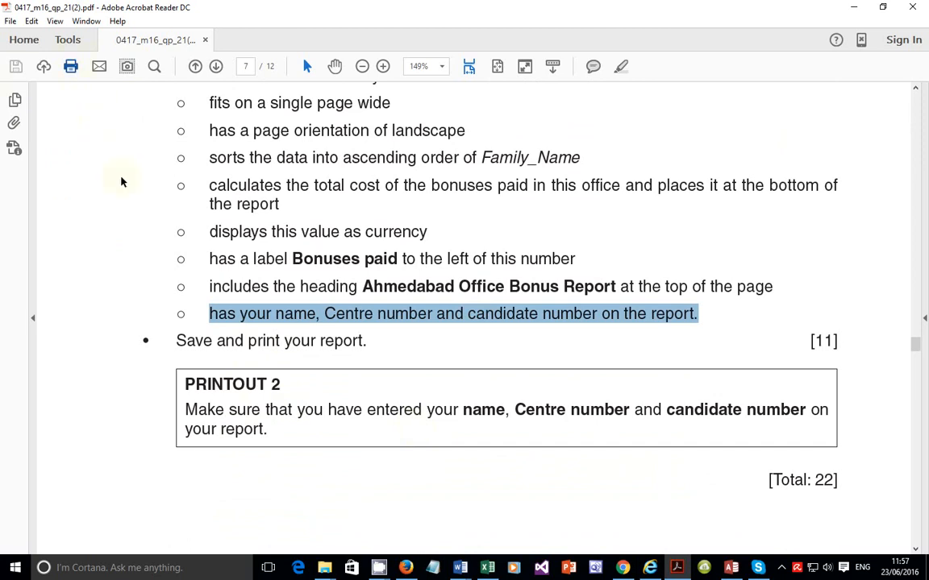
Step: Print the Ahmedabad Office Bonus Report from Print Preview on the default printer
{"action": "key", "text": "ctrl+p"}
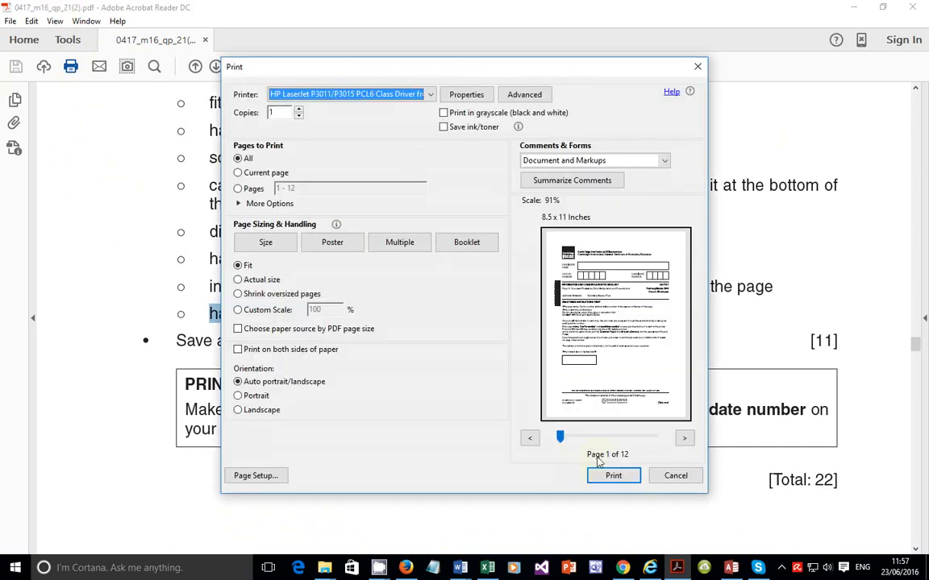
{"action": "left_click", "coordinate": [657, 477]}
{"action": "left_click", "coordinate": [731, 568]}
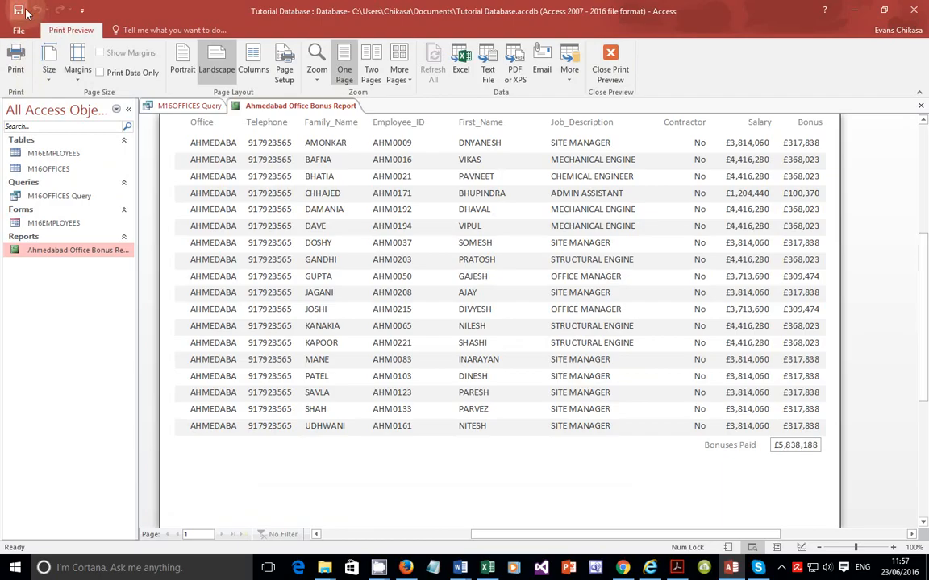
{"action": "left_click", "coordinate": [21, 67]}
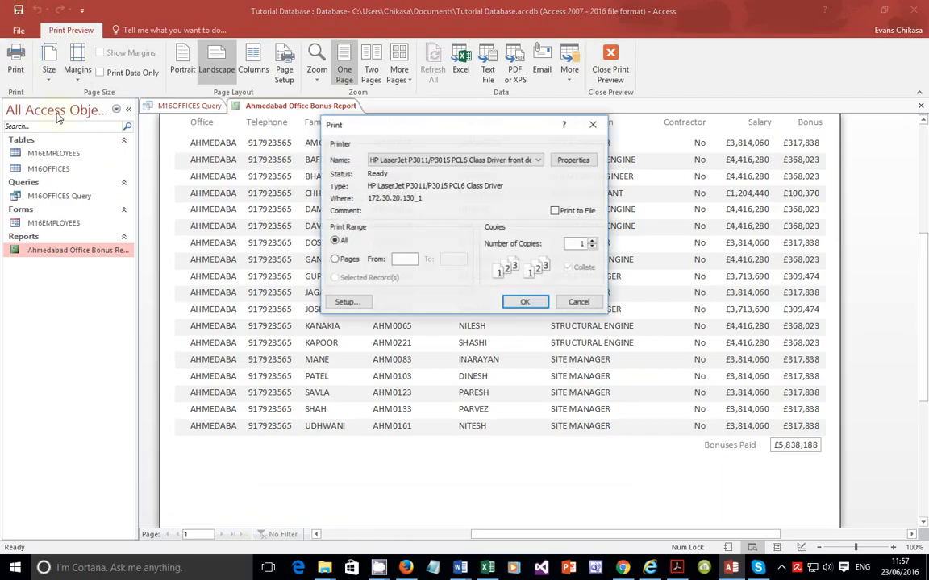
{"action": "left_click", "coordinate": [525, 302]}
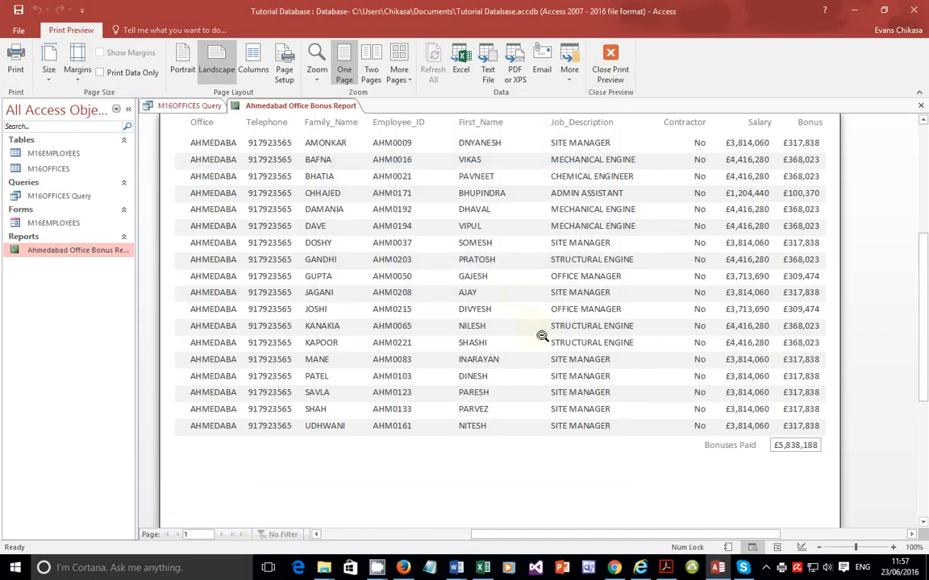
Step: Switch to the question paper and read the question 23 labels task
{"action": "left_click", "coordinate": [666, 568]}
{"action": "scroll", "coordinate": [614, 446], "scroll_direction": "down", "scroll_amount": 10}
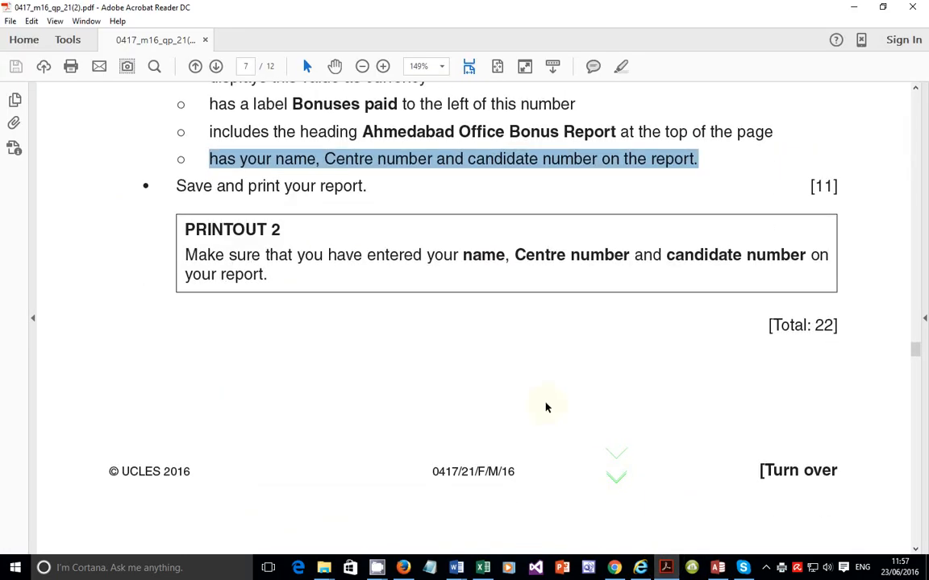
{"action": "scroll", "coordinate": [545, 387], "scroll_direction": "down", "scroll_amount": 5}
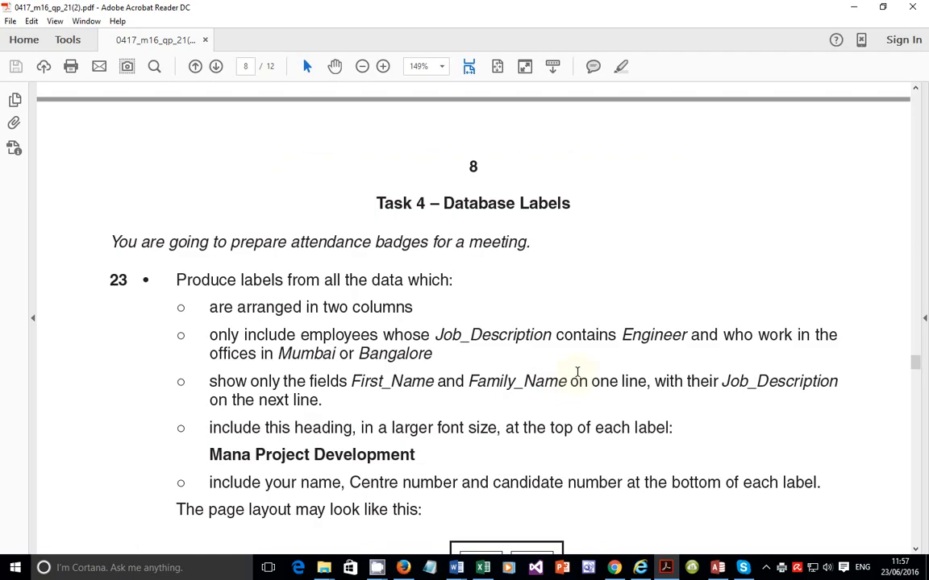
{"action": "scroll", "coordinate": [578, 372], "scroll_direction": "down", "scroll_amount": 9}
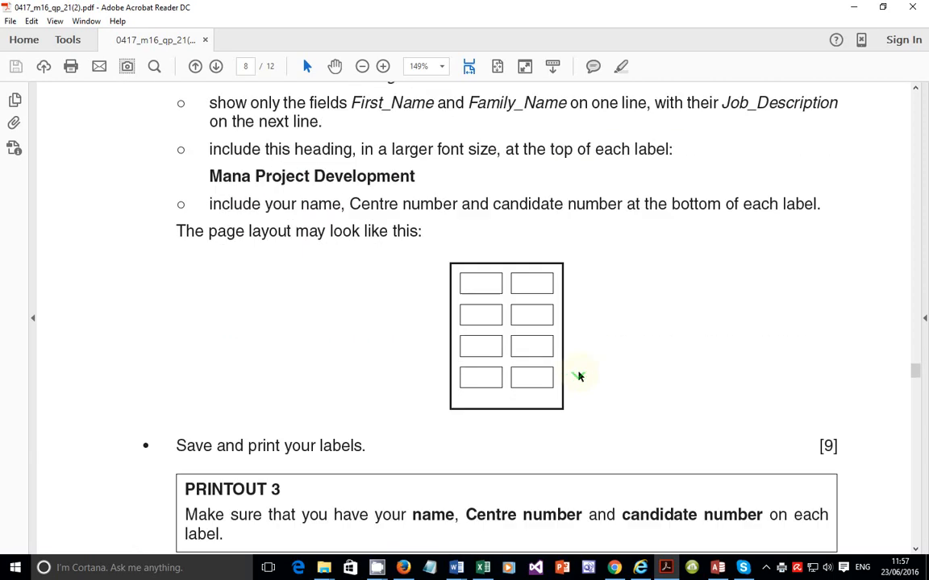
{"action": "scroll", "coordinate": [578, 376], "scroll_direction": "down", "scroll_amount": 9}
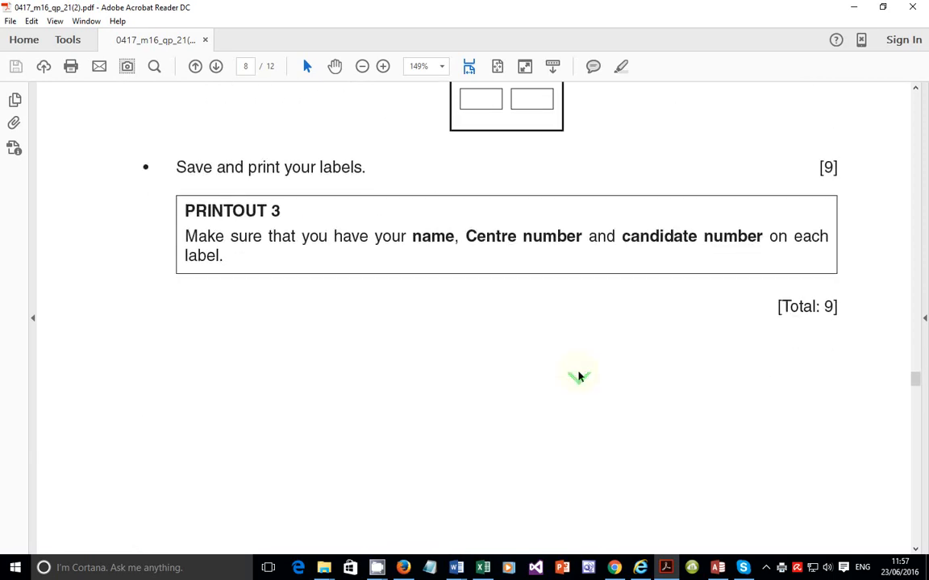
{"action": "scroll", "coordinate": [578, 376], "scroll_direction": "down", "scroll_amount": 20}
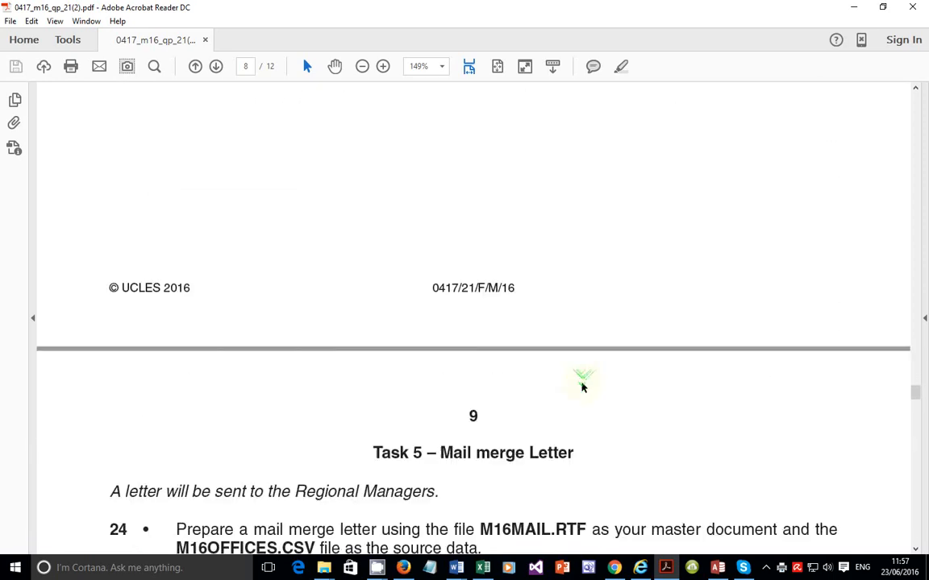
Step: Scroll through the remaining pages of the question paper to review the later tasks
{"action": "scroll", "coordinate": [582, 388], "scroll_direction": "down", "scroll_amount": 20}
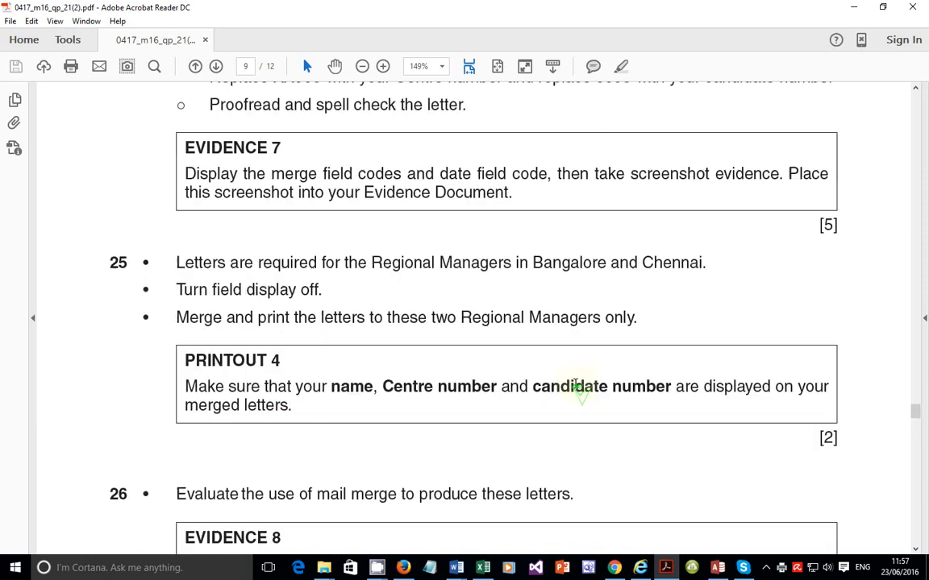
{"action": "scroll", "coordinate": [576, 386], "scroll_direction": "down", "scroll_amount": 20}
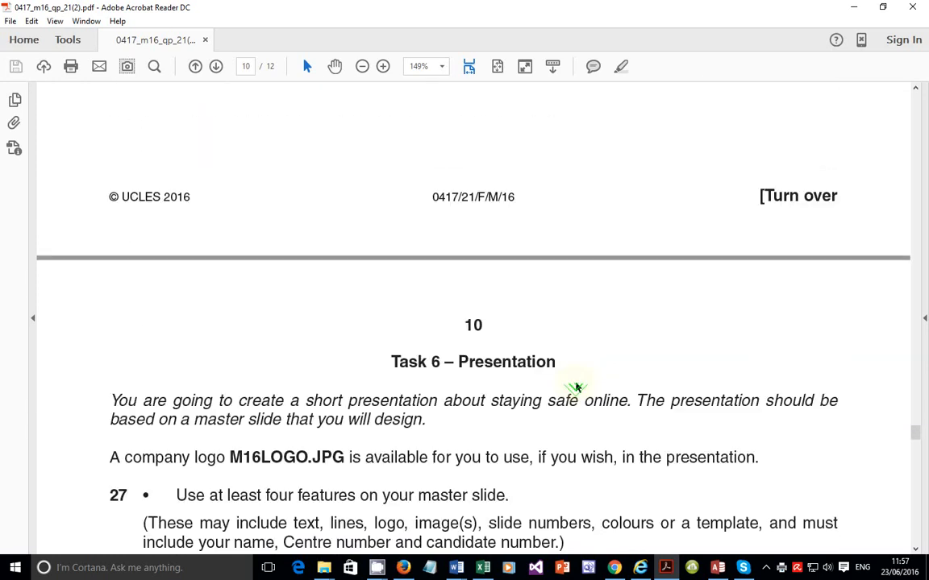
{"action": "scroll", "coordinate": [577, 383], "scroll_direction": "down", "scroll_amount": 20}
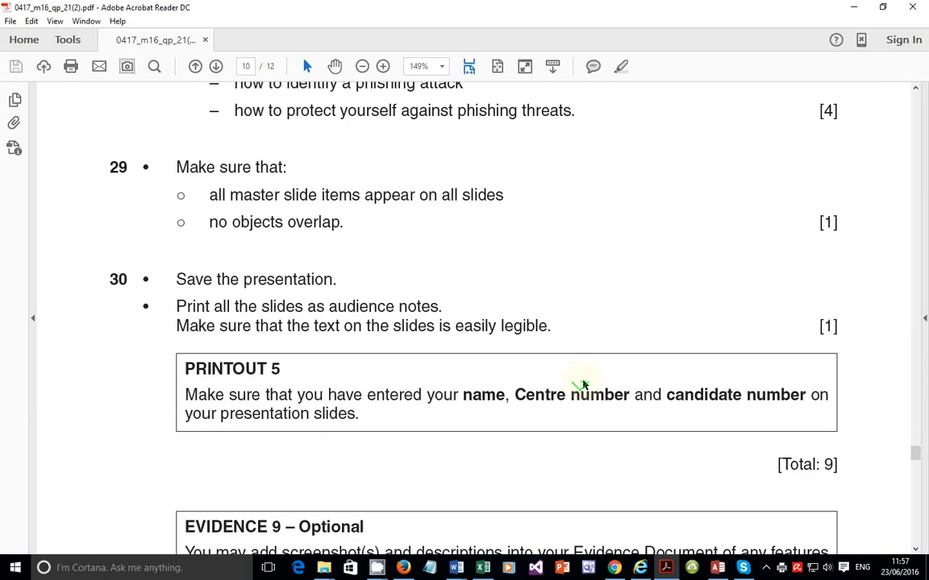
{"action": "scroll", "coordinate": [583, 379], "scroll_direction": "down", "scroll_amount": 8}
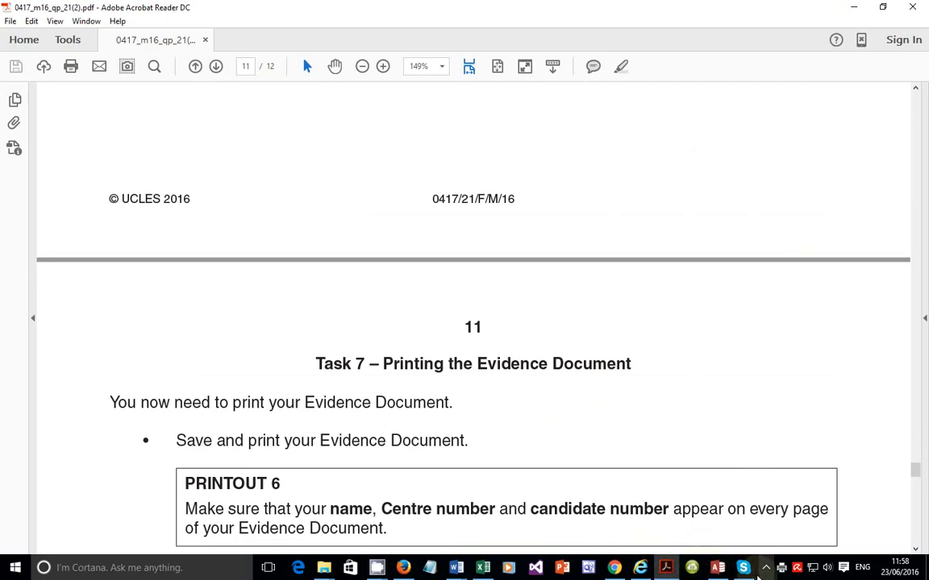
Step: Switch back to the Access database showing the Ahmedabad Office Bonus Report in Print Preview
{"action": "mouse_move", "coordinate": [724, 572]}
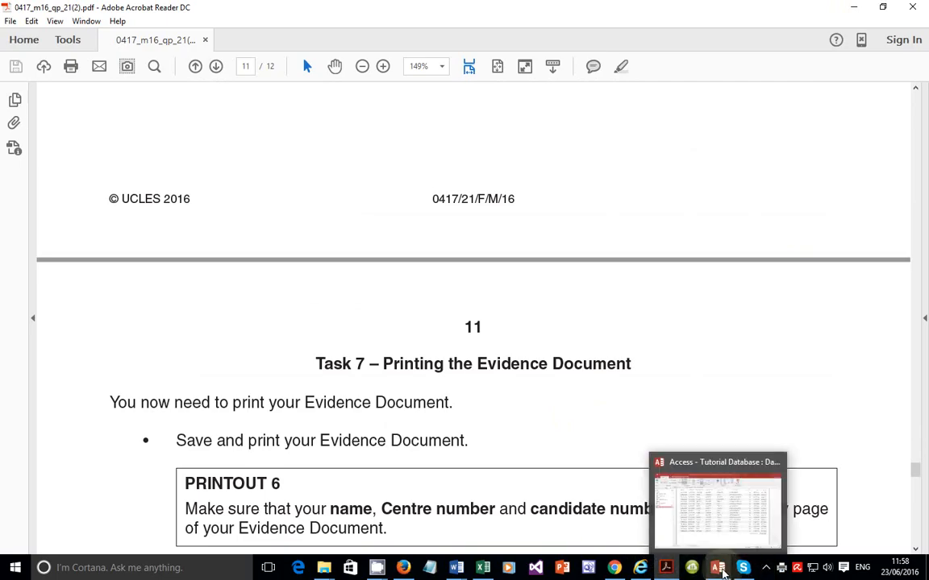
{"action": "left_click", "coordinate": [727, 526]}
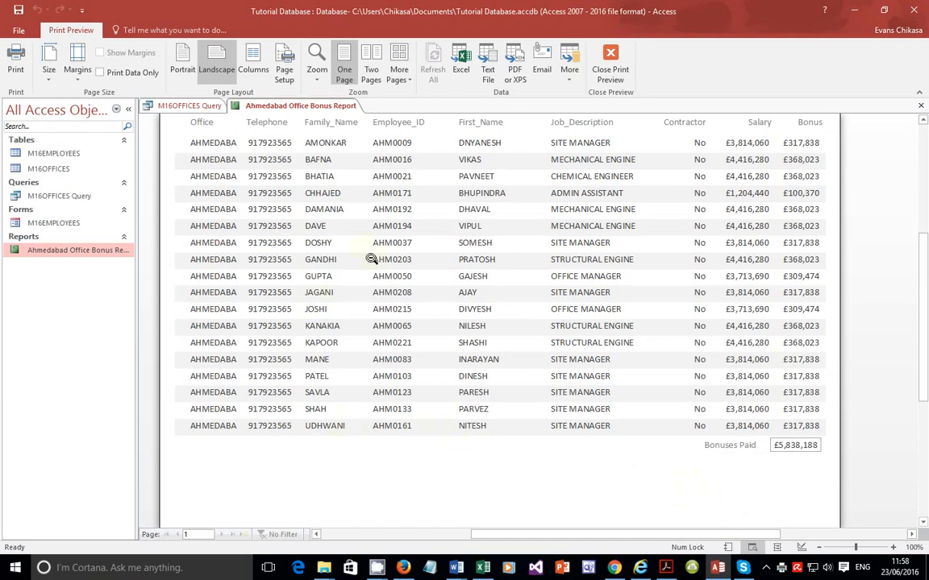
{"action": "left_click", "coordinate": [781, 568]}
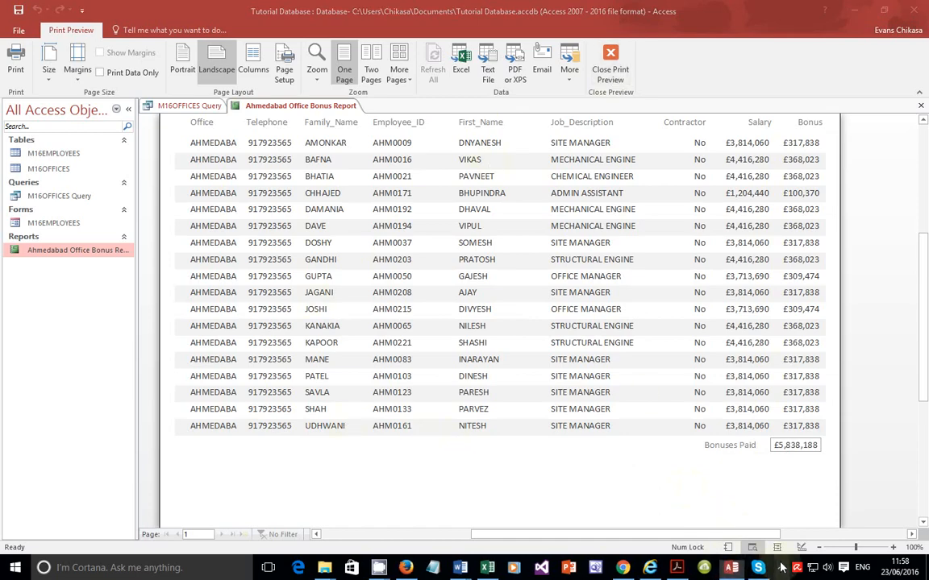